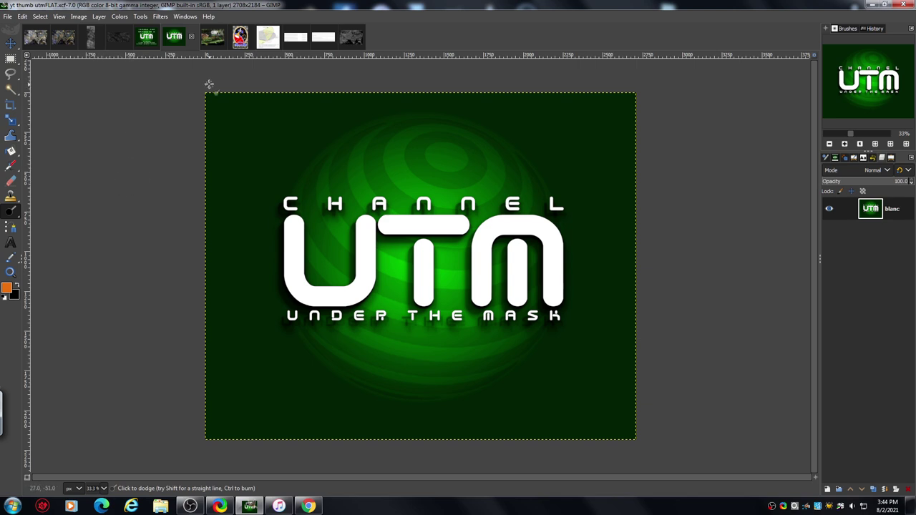
Bring up the PIA23080 Mars terrain image in GIMP, then its Photojournal page in Chrome.
click(213, 37)
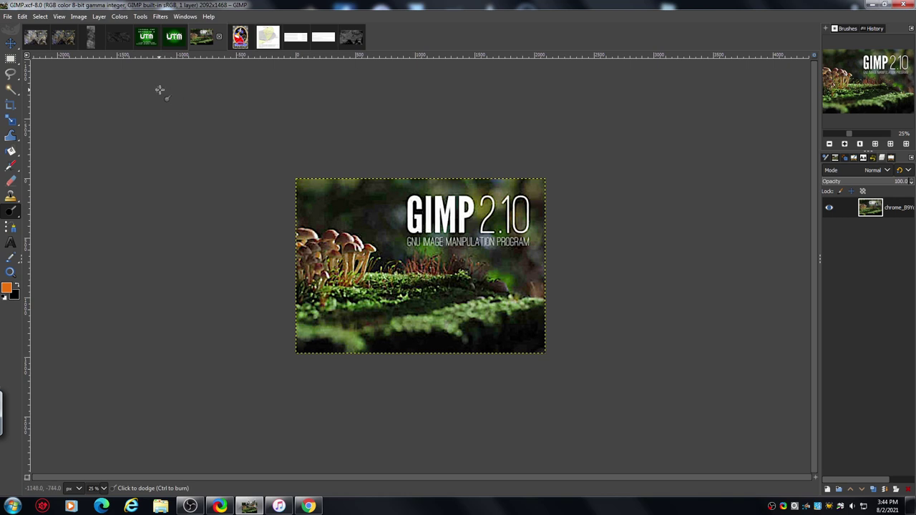
click(37, 40)
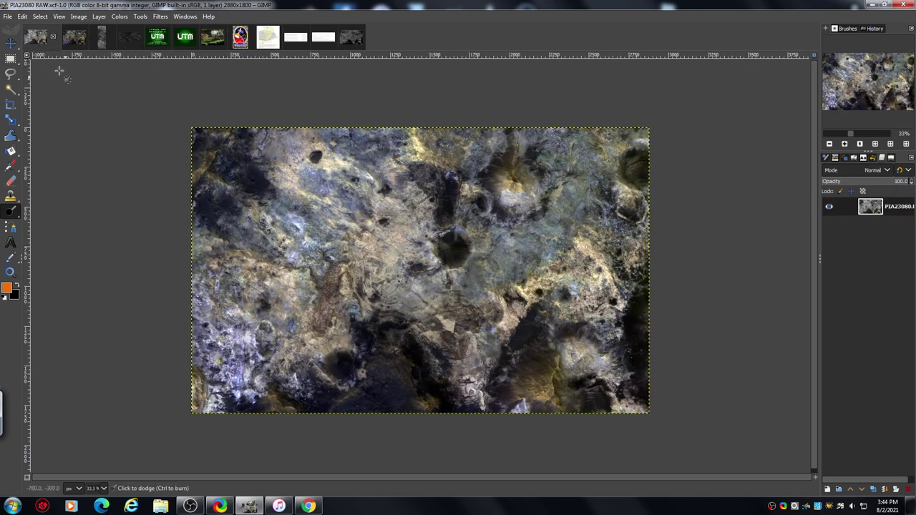
click(309, 507)
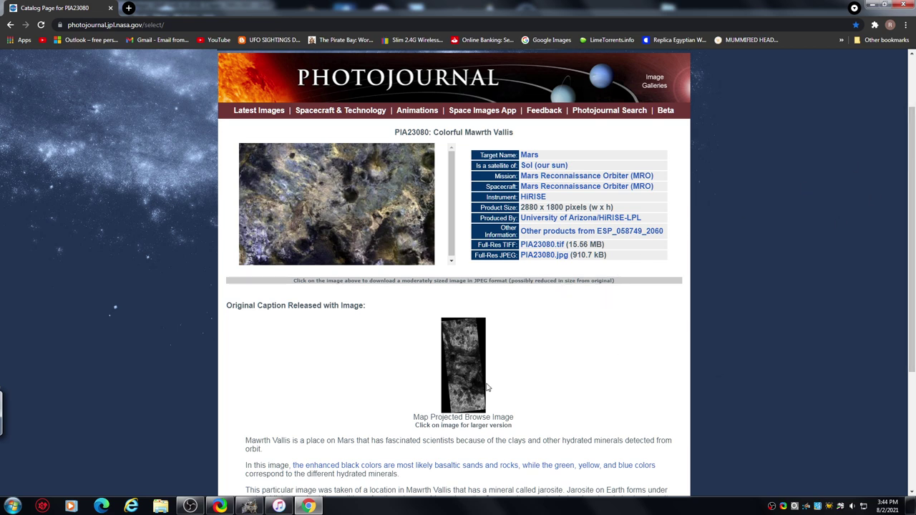
Scroll through the Colorful Mawrth Vallis catalog page, then return to PIA23080 RAW.xcf in GIMP.
mouse_move(913, 162)
mouse_down()
mouse_move(913, 183)
mouse_move(913, 171)
mouse_up()
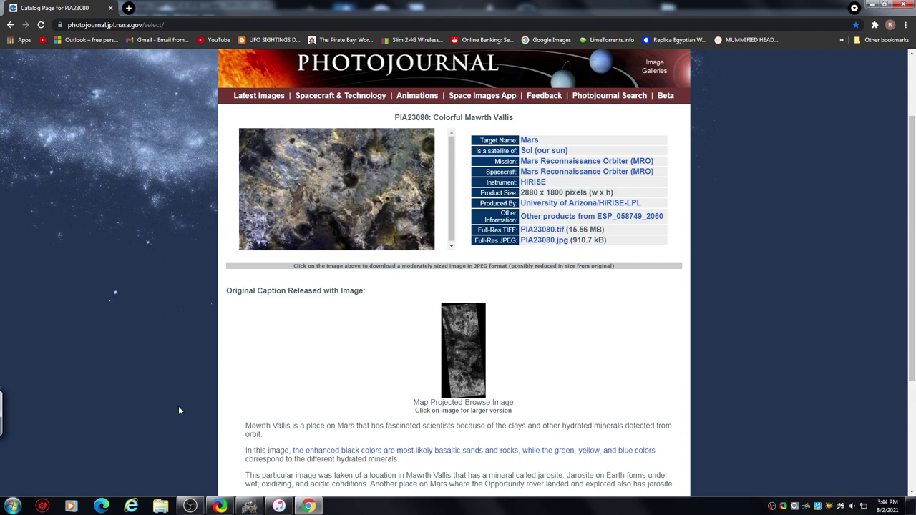
click(249, 506)
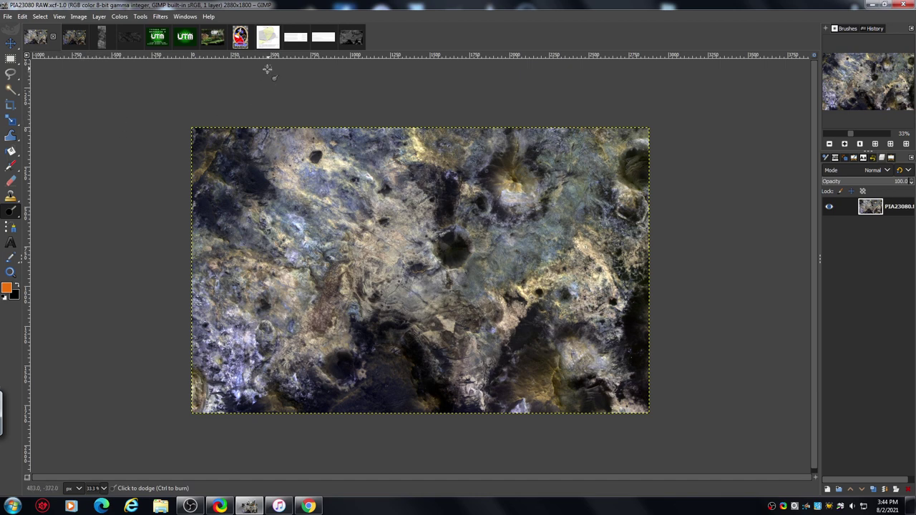
View the MRO insignia, orbital inclination diagram, info text and Orbits article images.
click(240, 41)
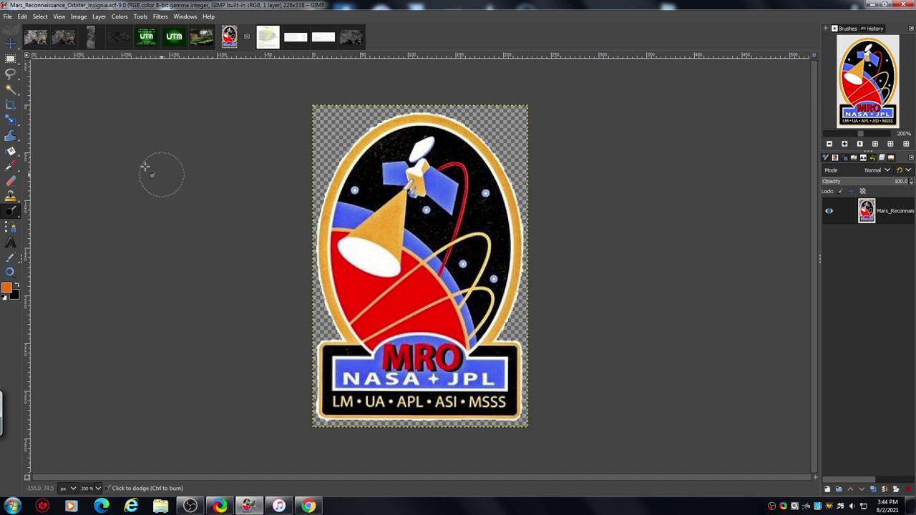
click(269, 39)
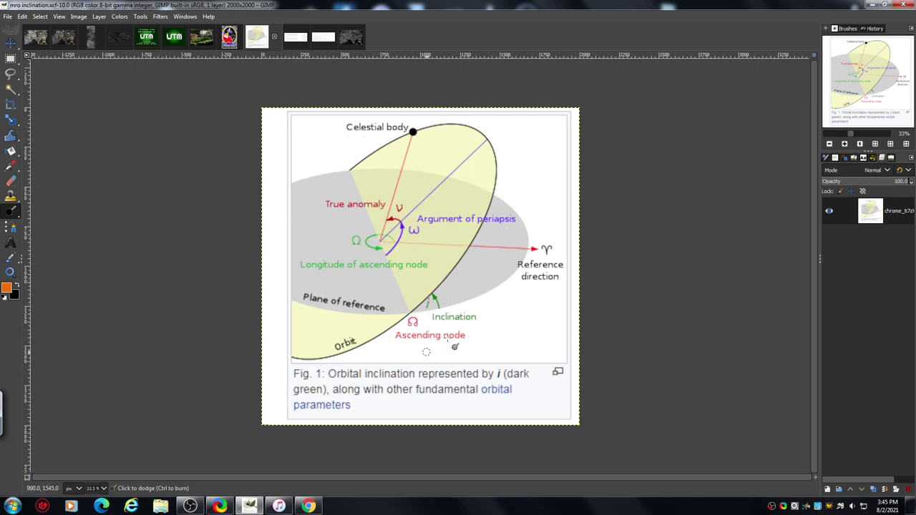
click(296, 37)
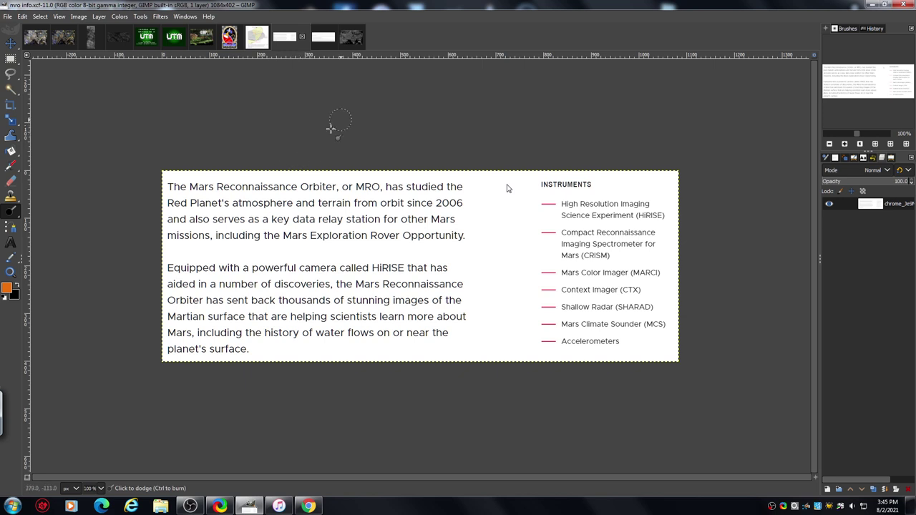
click(324, 40)
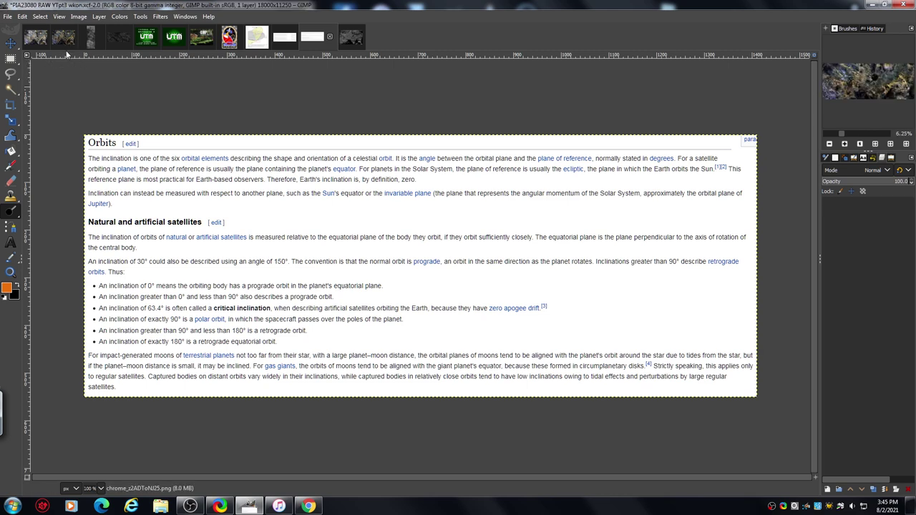
Compare the original PIA23080 RAW image with the 18000×11250 upscaled working copy.
click(64, 40)
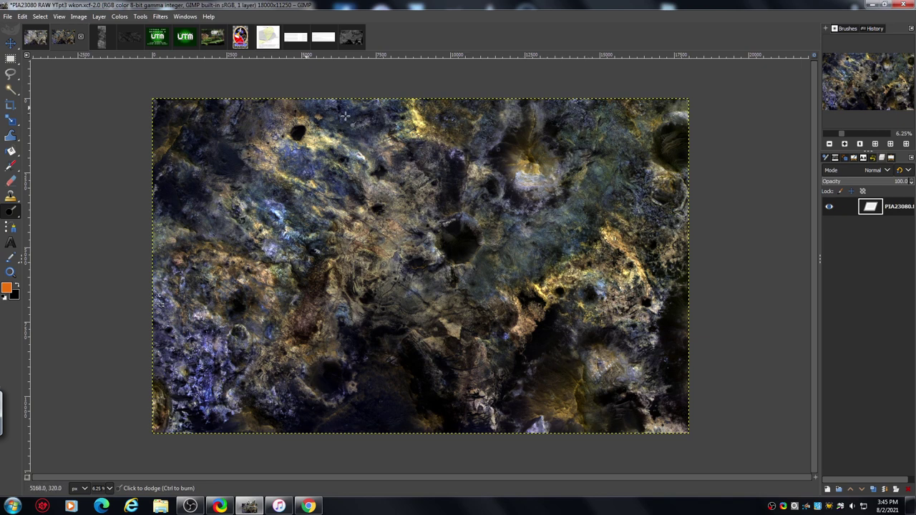
click(36, 39)
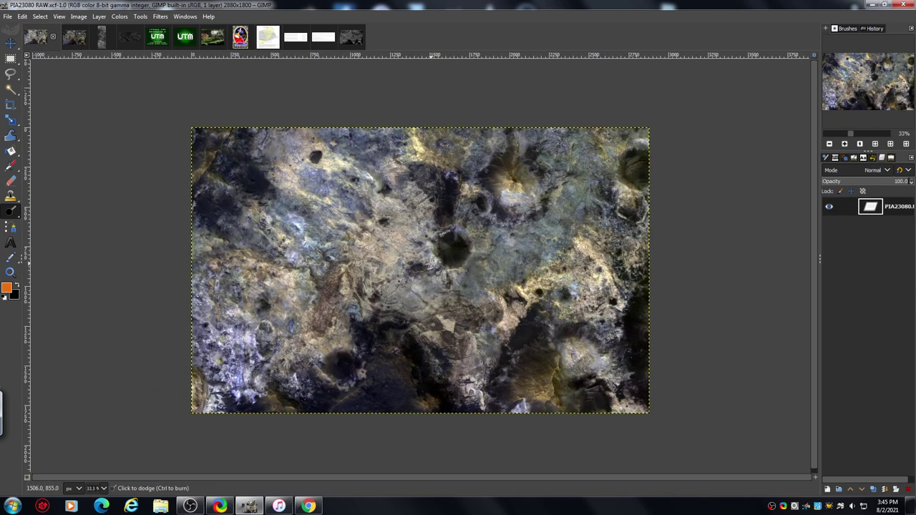
click(75, 39)
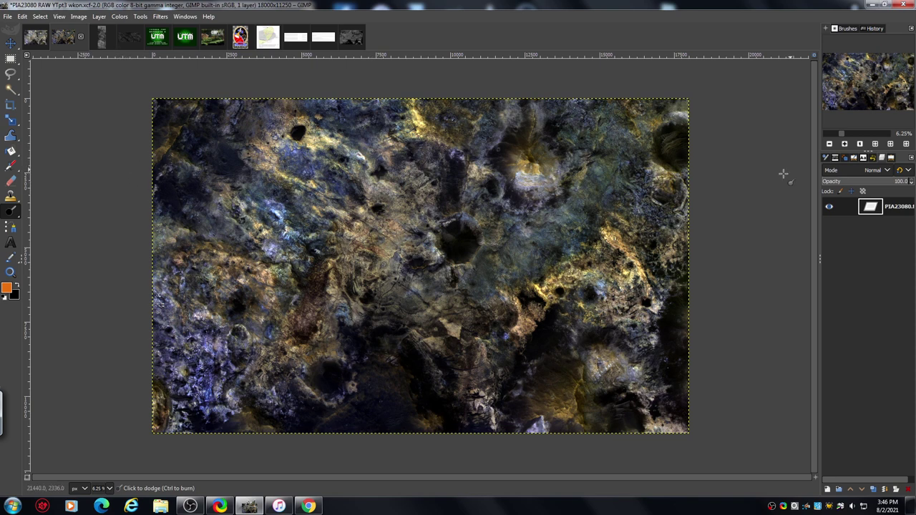
Zoom in toward the big dark crater and show the Dodge/Burn tool options.
click(844, 144)
click(845, 144)
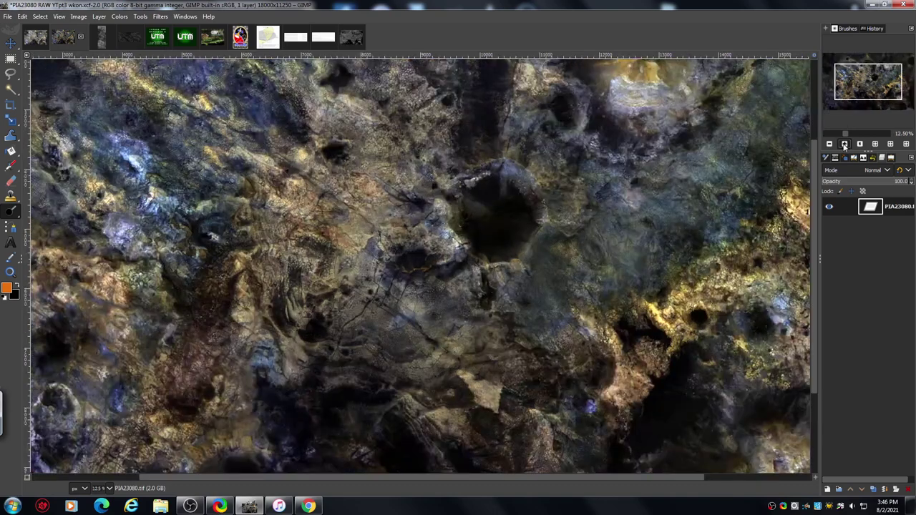
click(844, 144)
click(844, 143)
click(845, 144)
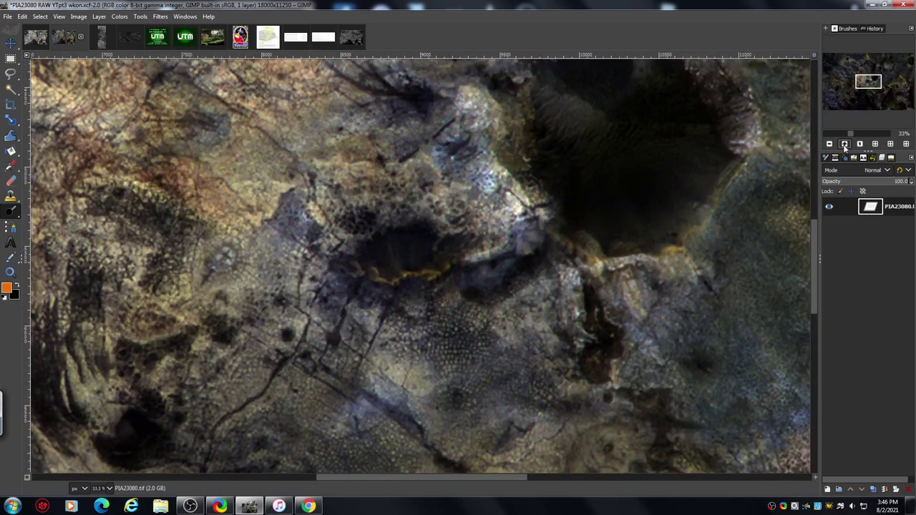
click(844, 144)
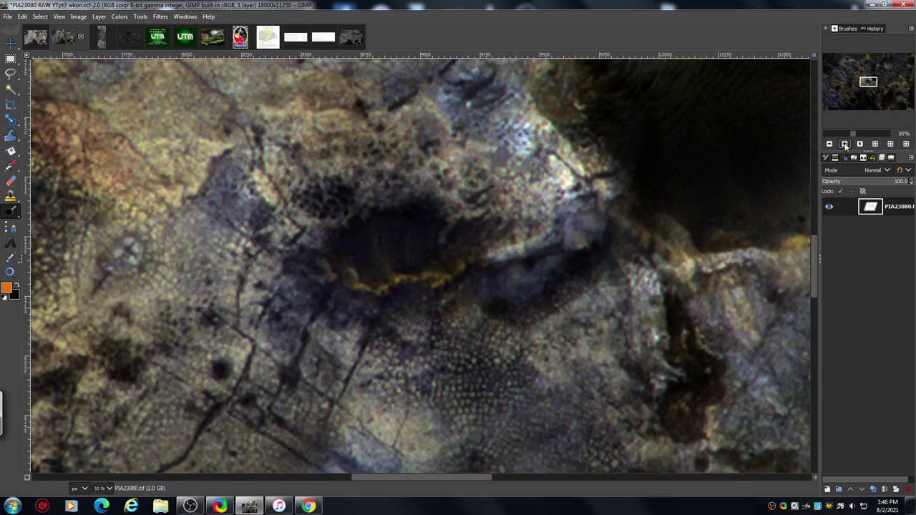
click(891, 160)
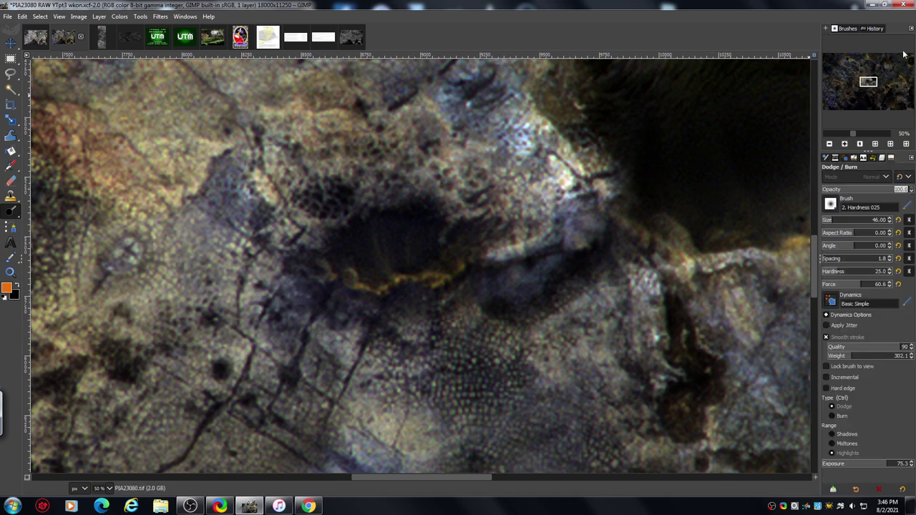
Pan the view to the terrain left of the crater and back toward it.
drag(868, 81, 858, 85)
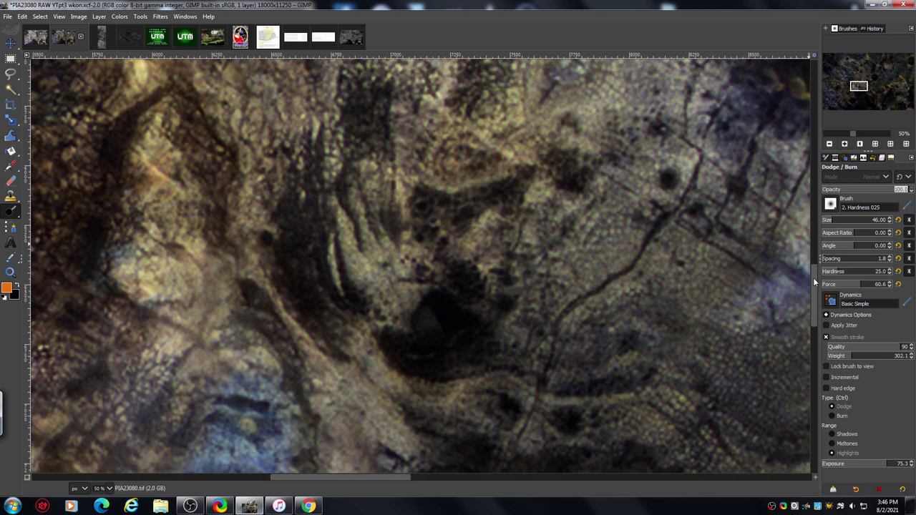
drag(812, 278, 812, 331)
drag(810, 322, 810, 294)
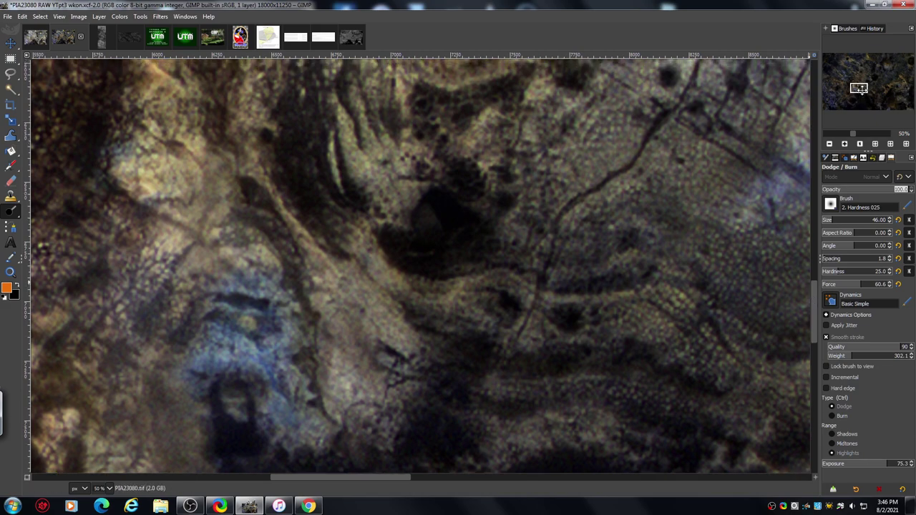
mouse_move(859, 87)
mouse_down()
mouse_move(862, 77)
mouse_move(869, 83)
mouse_up()
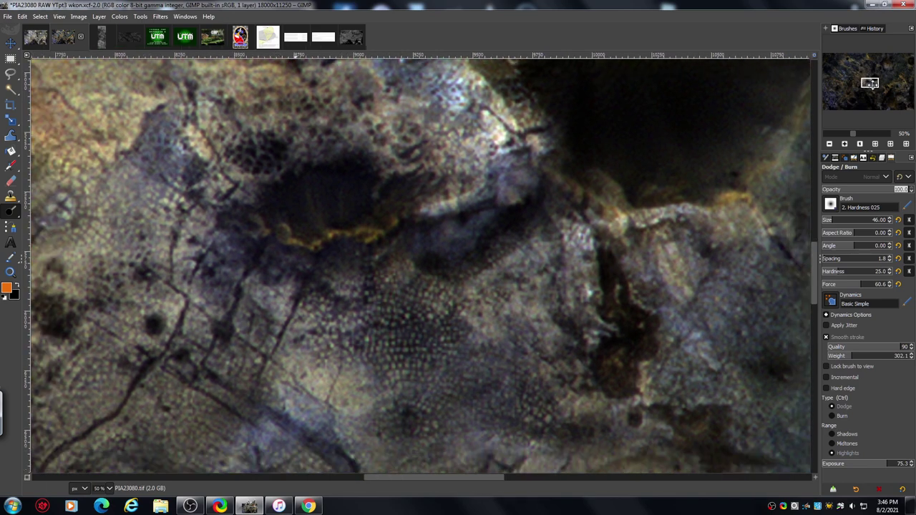
click(829, 144)
click(829, 144)
click(829, 143)
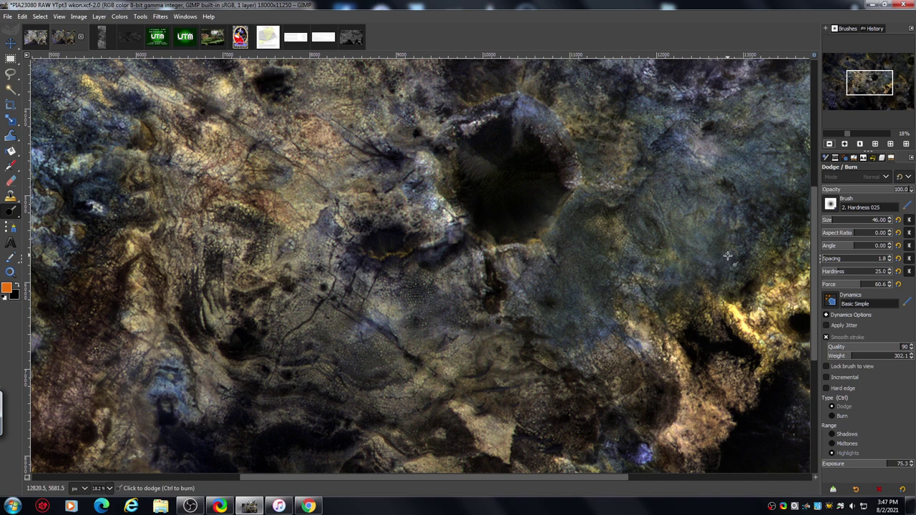
click(844, 144)
click(844, 144)
click(844, 144)
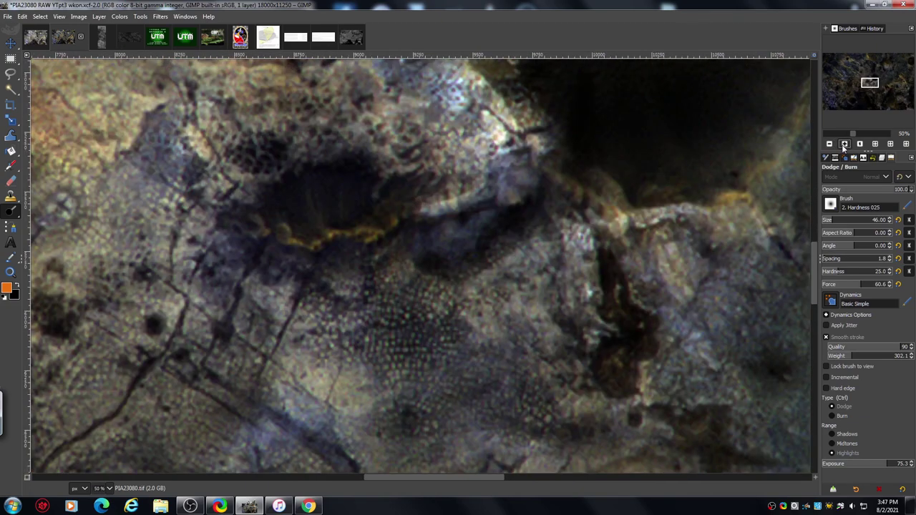
drag(869, 83, 871, 84)
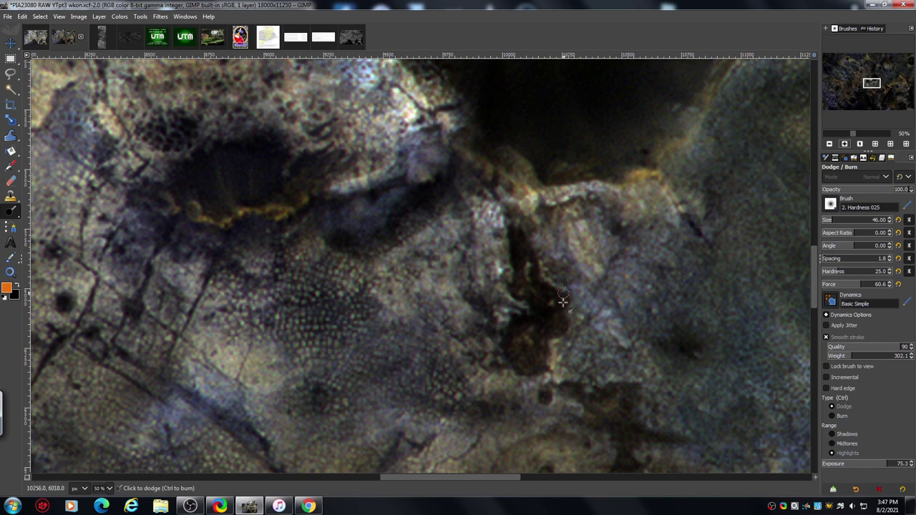
Zoom in on the dark crevice and dodge its middle and upper parts.
click(844, 144)
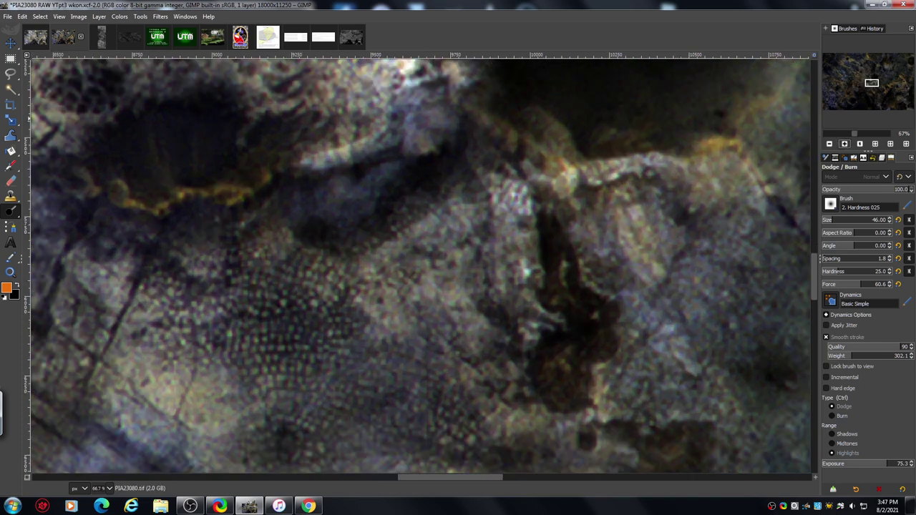
scroll(815, 282, down, 3)
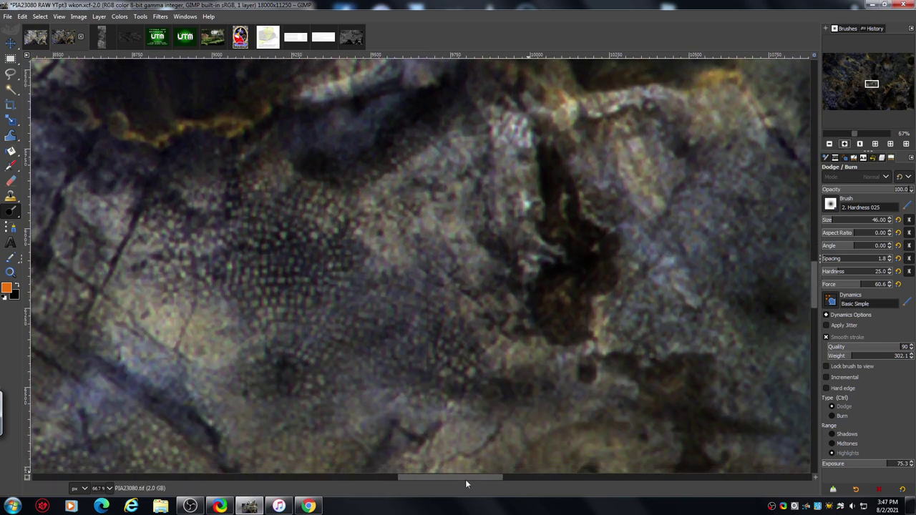
drag(465, 479, 481, 478)
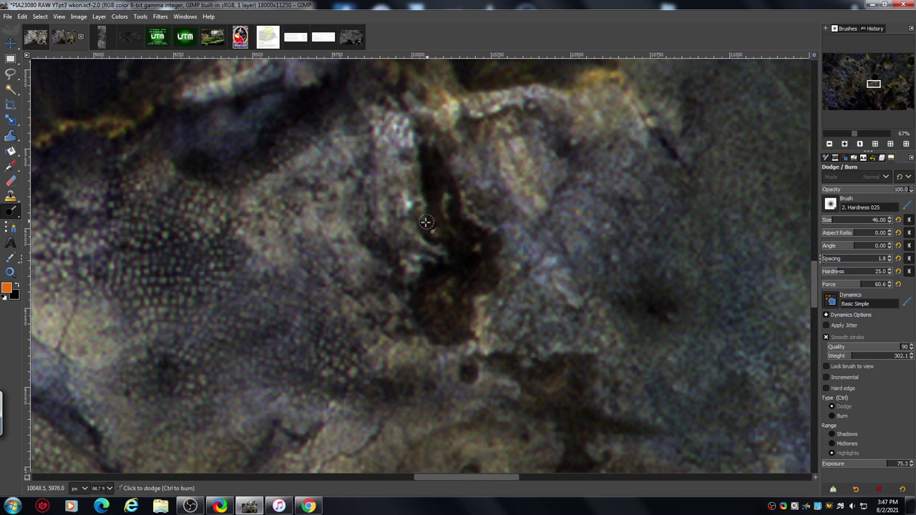
mouse_move(426, 222)
mouse_down()
mouse_move(452, 236)
mouse_move(438, 218)
mouse_move(449, 239)
mouse_move(472, 244)
mouse_up()
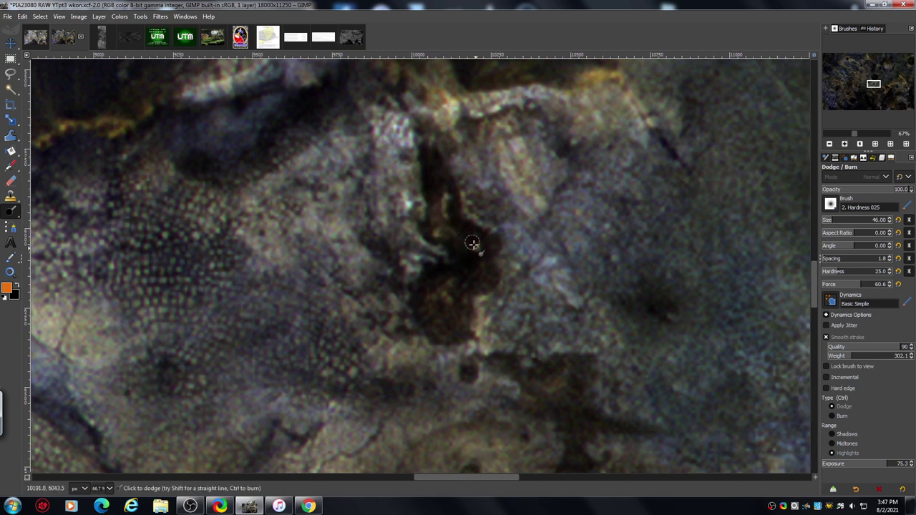
mouse_move(433, 207)
mouse_down()
mouse_move(473, 254)
mouse_move(437, 187)
mouse_move(457, 241)
mouse_move(448, 198)
mouse_move(468, 239)
mouse_move(478, 245)
mouse_move(453, 204)
mouse_move(468, 239)
mouse_move(497, 245)
mouse_move(480, 248)
mouse_move(460, 229)
mouse_move(488, 245)
mouse_move(483, 267)
mouse_move(477, 244)
mouse_move(459, 242)
mouse_move(457, 284)
mouse_move(435, 268)
mouse_move(429, 292)
mouse_move(398, 248)
mouse_move(393, 254)
mouse_move(382, 279)
mouse_move(393, 282)
mouse_move(443, 288)
mouse_move(397, 276)
mouse_move(410, 283)
mouse_move(454, 268)
mouse_move(423, 286)
mouse_move(432, 324)
mouse_move(424, 314)
mouse_move(447, 330)
mouse_move(468, 277)
mouse_move(435, 311)
mouse_move(423, 305)
mouse_move(433, 318)
mouse_move(464, 300)
mouse_move(467, 265)
mouse_move(423, 311)
mouse_move(441, 296)
mouse_move(455, 299)
mouse_move(436, 276)
mouse_move(454, 260)
mouse_move(434, 270)
mouse_move(478, 266)
mouse_move(457, 268)
mouse_move(487, 272)
mouse_move(472, 280)
mouse_move(483, 286)
mouse_move(469, 287)
mouse_move(471, 261)
mouse_move(488, 278)
mouse_move(434, 275)
mouse_move(475, 271)
mouse_move(480, 236)
mouse_move(493, 246)
mouse_move(467, 233)
mouse_up()
mouse_move(450, 192)
mouse_down()
mouse_move(425, 138)
mouse_move(429, 154)
mouse_move(426, 145)
mouse_move(442, 137)
mouse_move(438, 187)
mouse_move(433, 158)
mouse_move(448, 193)
mouse_move(449, 173)
mouse_move(434, 156)
mouse_move(454, 191)
mouse_move(437, 162)
mouse_move(434, 197)
mouse_move(426, 165)
mouse_up()
Dodge the crevice's lower dark blob, the area around its top, and the rock to its right.
mouse_move(454, 216)
mouse_down()
mouse_move(494, 242)
mouse_move(467, 266)
mouse_move(490, 271)
mouse_move(446, 279)
mouse_move(425, 308)
mouse_move(409, 298)
mouse_move(383, 327)
mouse_move(368, 296)
mouse_move(352, 300)
mouse_move(384, 274)
mouse_move(383, 256)
mouse_move(379, 293)
mouse_move(409, 277)
mouse_move(375, 245)
mouse_move(413, 231)
mouse_move(424, 249)
mouse_move(471, 256)
mouse_move(446, 163)
mouse_up()
mouse_move(454, 119)
mouse_down()
mouse_move(418, 122)
mouse_move(437, 132)
mouse_move(418, 123)
mouse_move(482, 128)
mouse_move(467, 123)
mouse_move(477, 131)
mouse_move(516, 114)
mouse_move(564, 145)
mouse_move(522, 114)
mouse_move(552, 130)
mouse_move(571, 146)
mouse_up()
drag(444, 245, 466, 376)
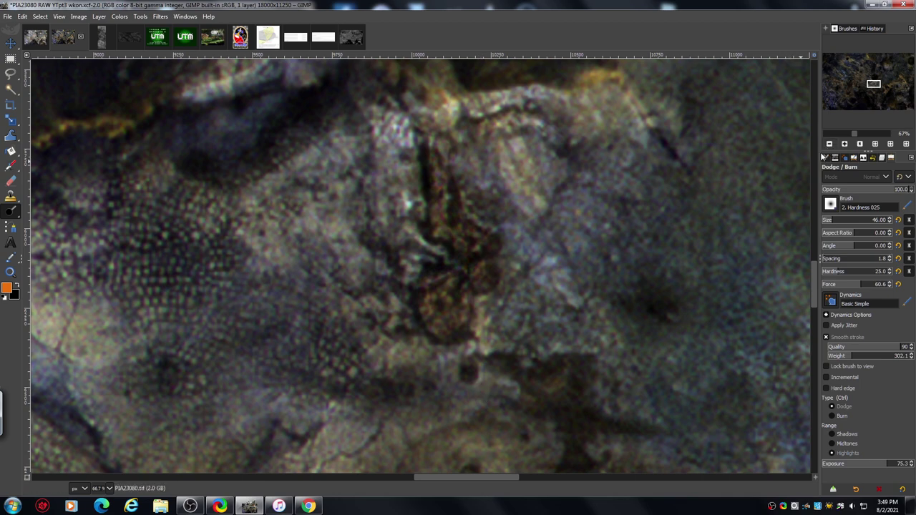
Zoom out to judge the lightened crevice, zoom back in, then switch to PIA23080 RAW with Alt+1.
click(829, 144)
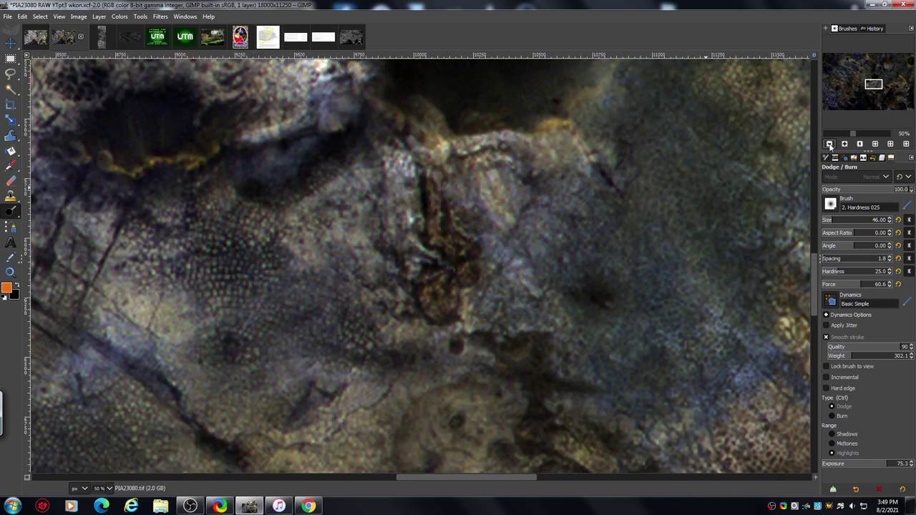
click(829, 144)
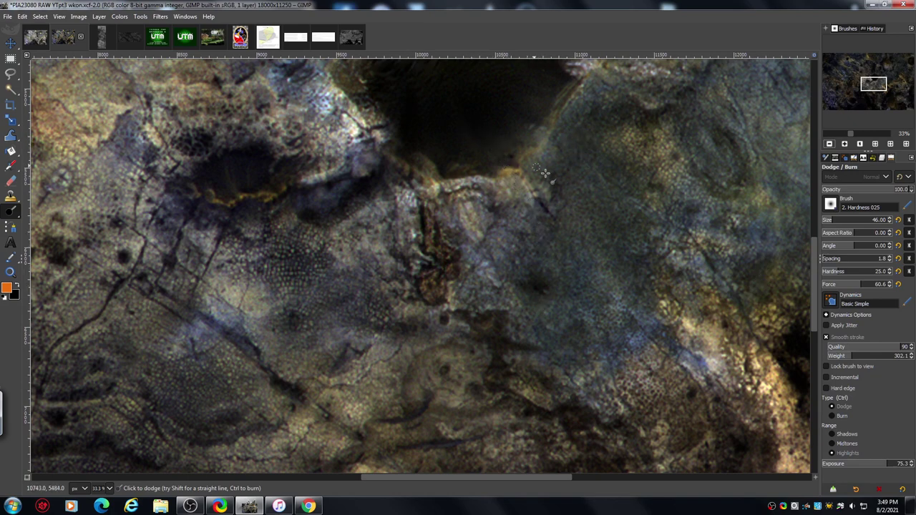
click(844, 143)
click(844, 144)
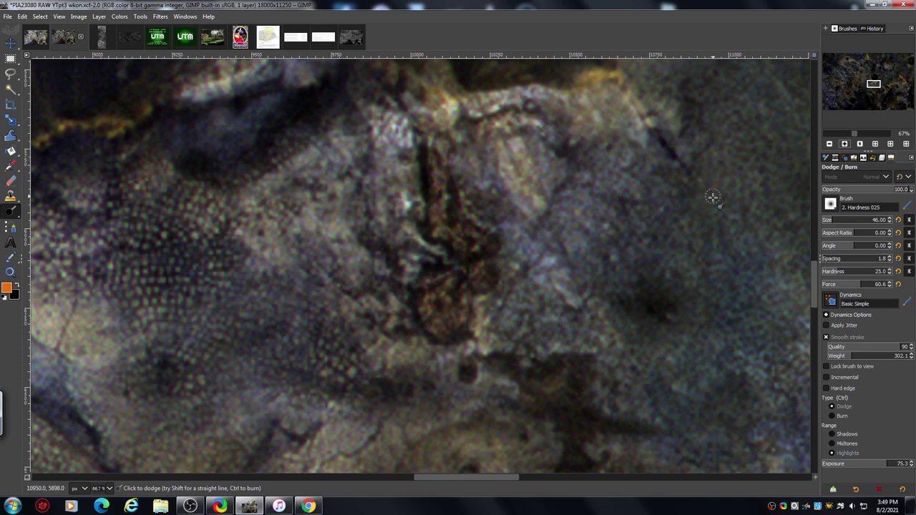
key(alt+1)
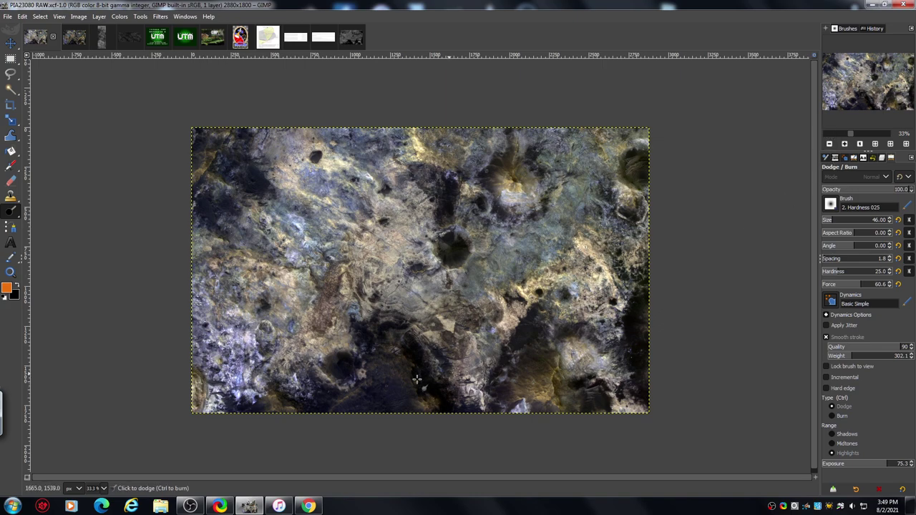
Magnify the original image on the dark hollow and ridge area to inspect details.
click(845, 145)
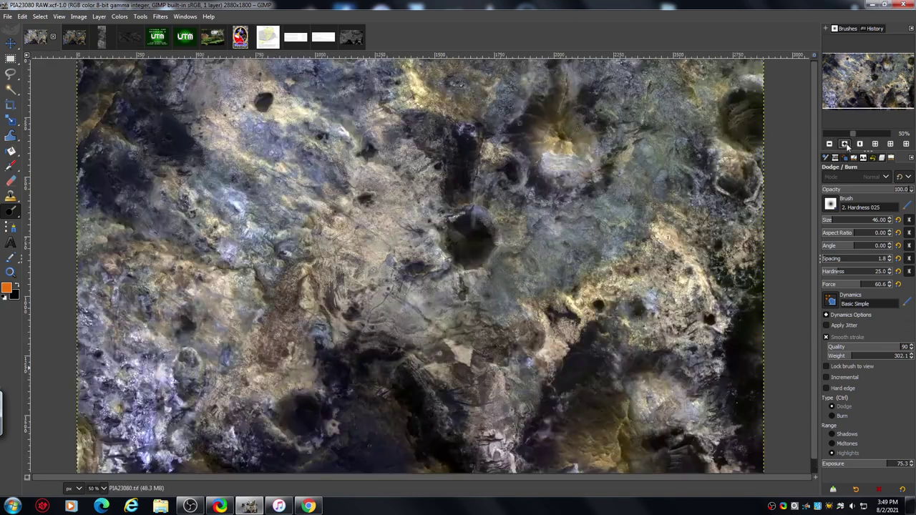
click(844, 144)
click(845, 144)
click(844, 145)
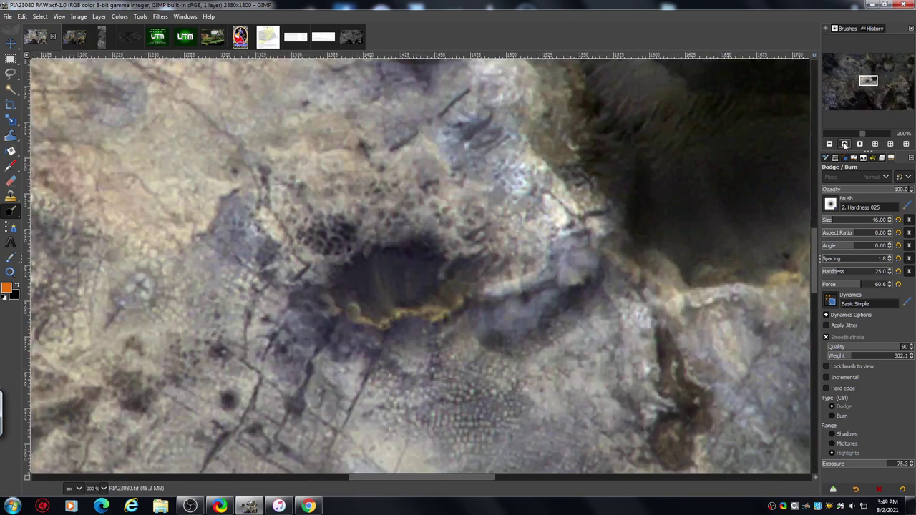
click(844, 145)
click(844, 144)
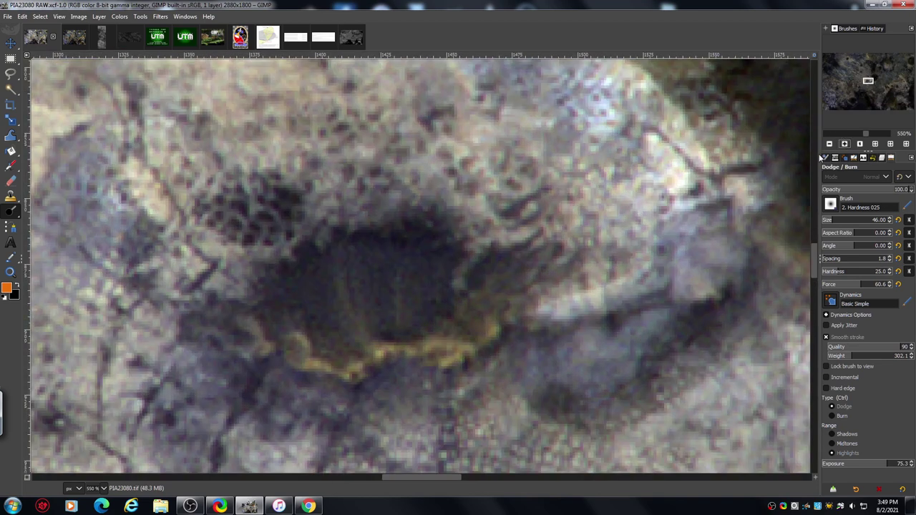
mouse_move(814, 252)
mouse_down()
mouse_move(814, 267)
mouse_move(811, 259)
mouse_up()
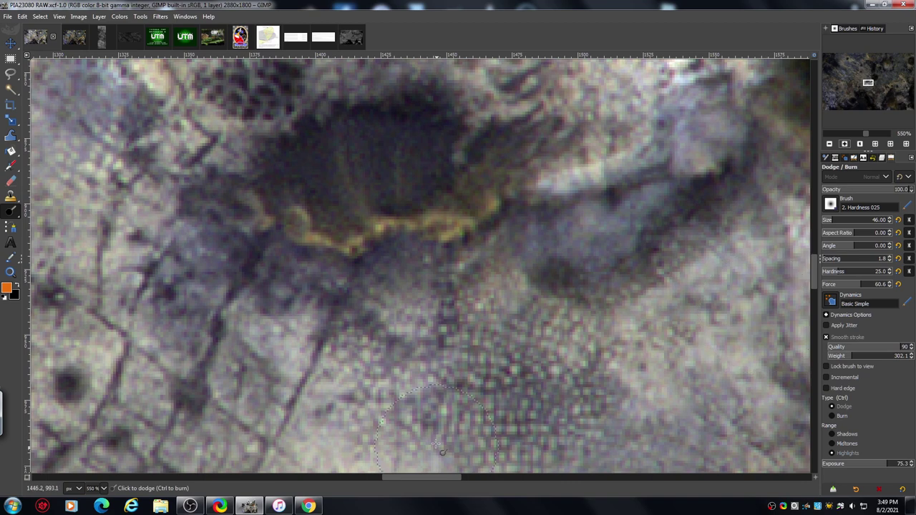
drag(432, 478, 470, 487)
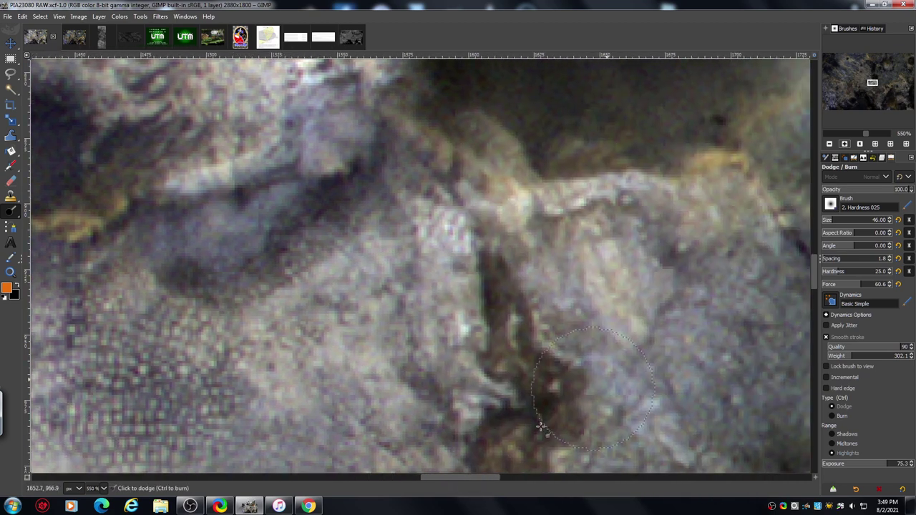
drag(815, 272, 814, 282)
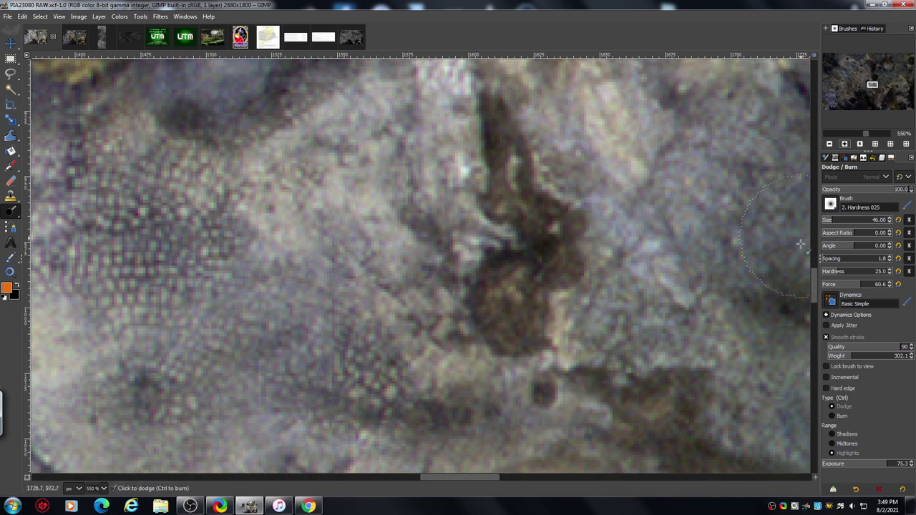
click(829, 144)
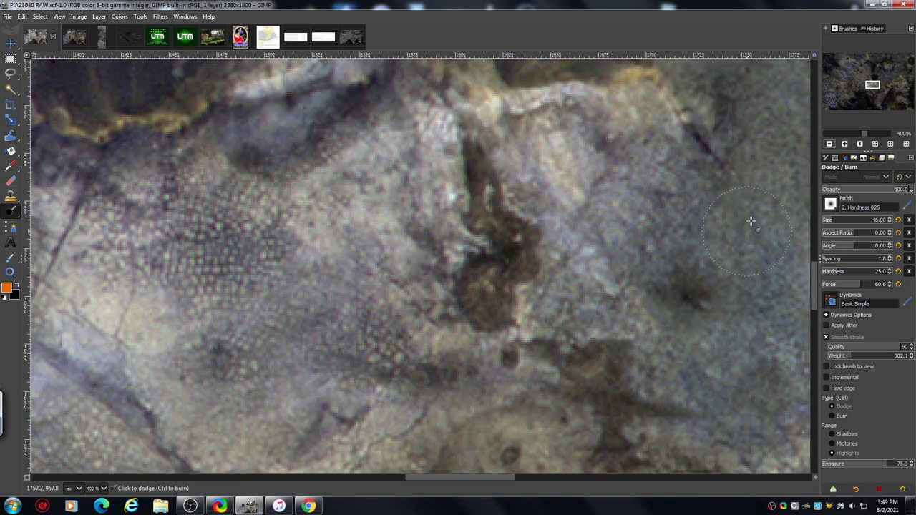
On the upscaled working copy, zoom into the same hollow area and back out.
click(76, 38)
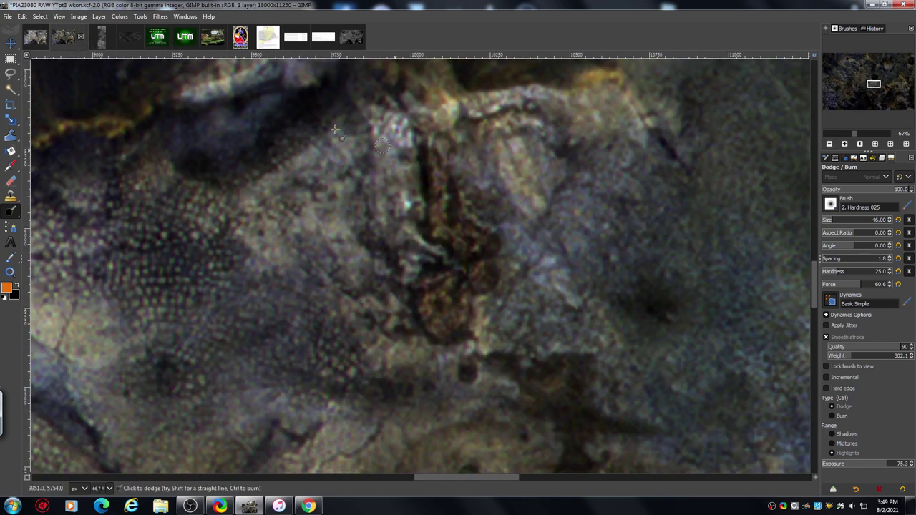
click(845, 146)
click(845, 146)
click(845, 146)
click(845, 146)
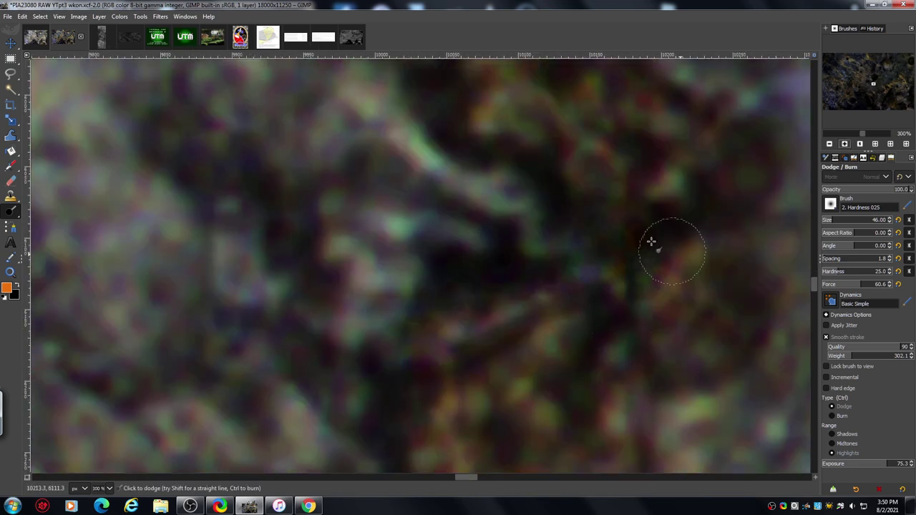
drag(813, 285, 811, 277)
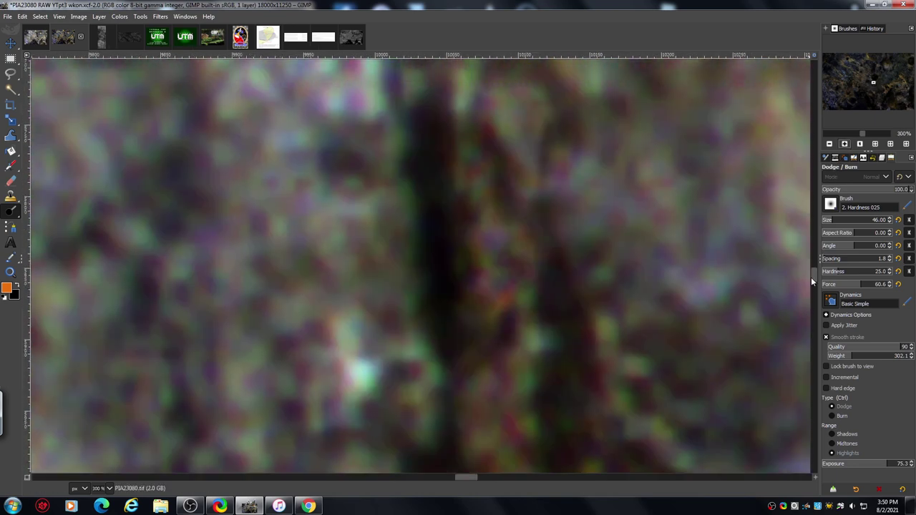
click(830, 144)
click(829, 143)
click(829, 144)
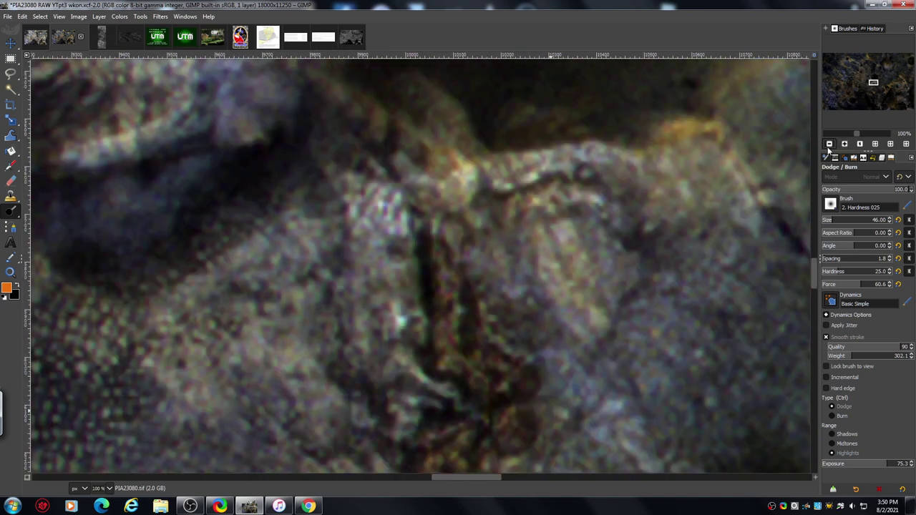
click(830, 144)
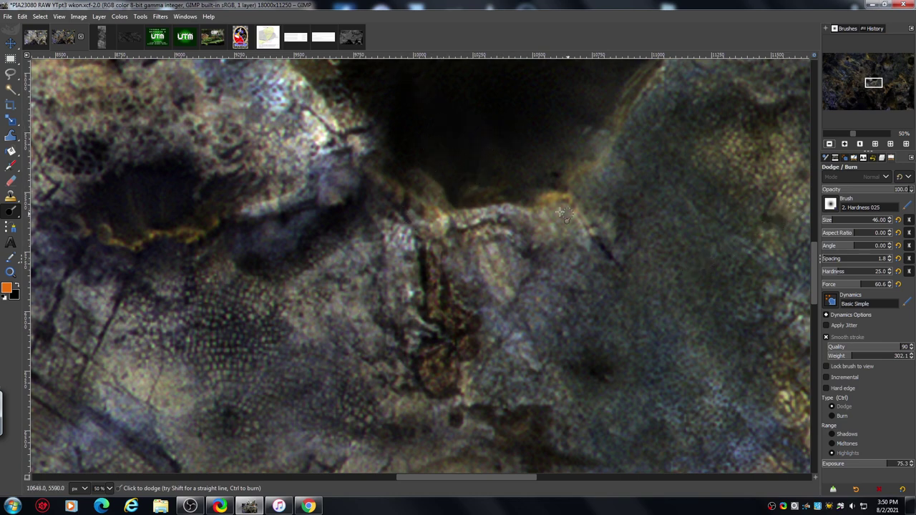
Dodge the purple patches, the rock under and along the yellow ridge, and the ridge up-right of the hollow.
drag(494, 477, 451, 494)
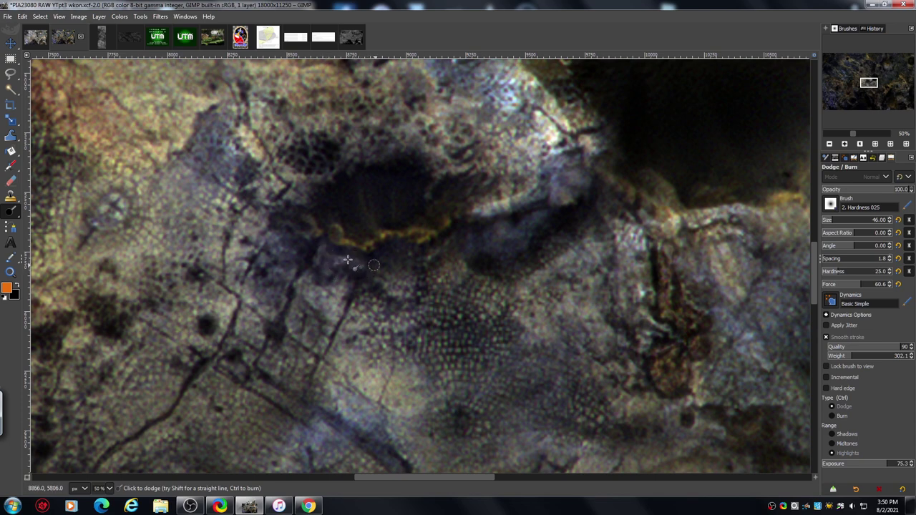
mouse_move(339, 254)
mouse_down()
mouse_move(379, 266)
mouse_move(362, 264)
mouse_move(384, 256)
mouse_up()
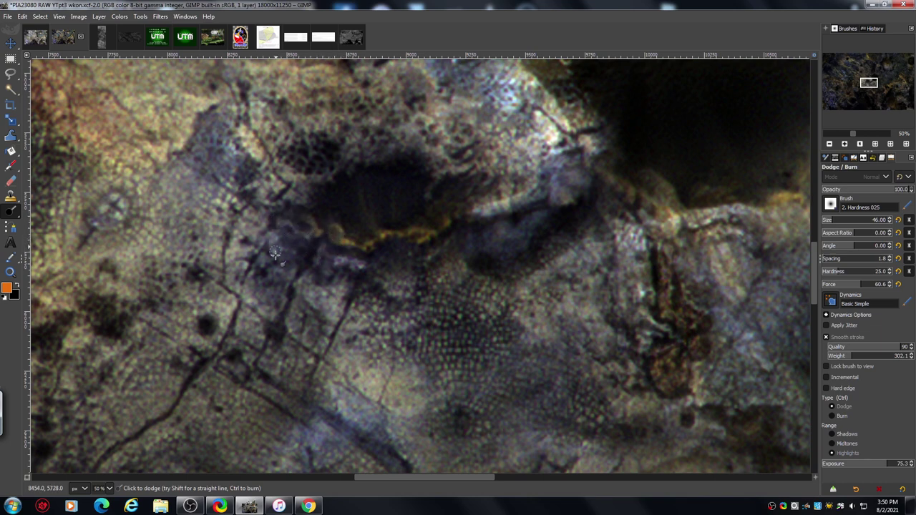
mouse_move(263, 259)
mouse_down()
mouse_move(304, 266)
mouse_move(297, 244)
mouse_move(310, 245)
mouse_up()
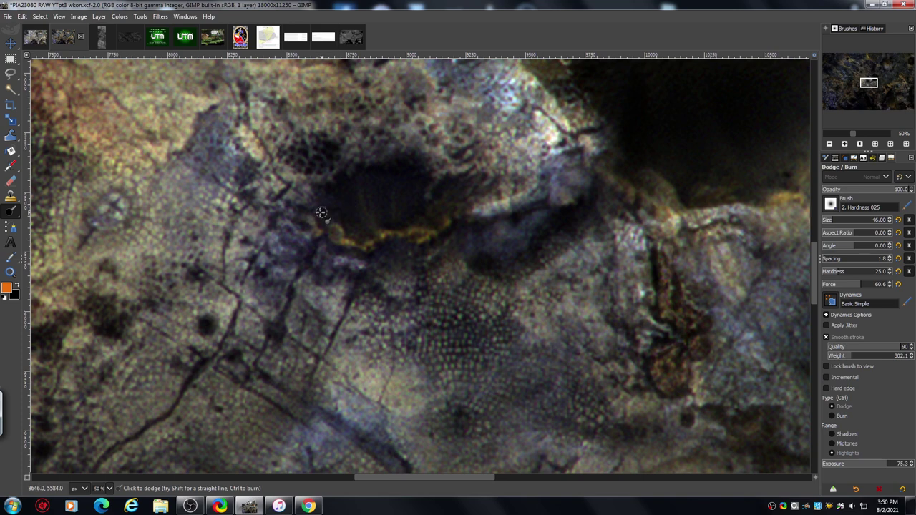
mouse_move(334, 227)
mouse_down()
mouse_move(370, 247)
mouse_move(376, 228)
mouse_move(388, 237)
mouse_move(407, 226)
mouse_move(433, 240)
mouse_move(446, 222)
mouse_up()
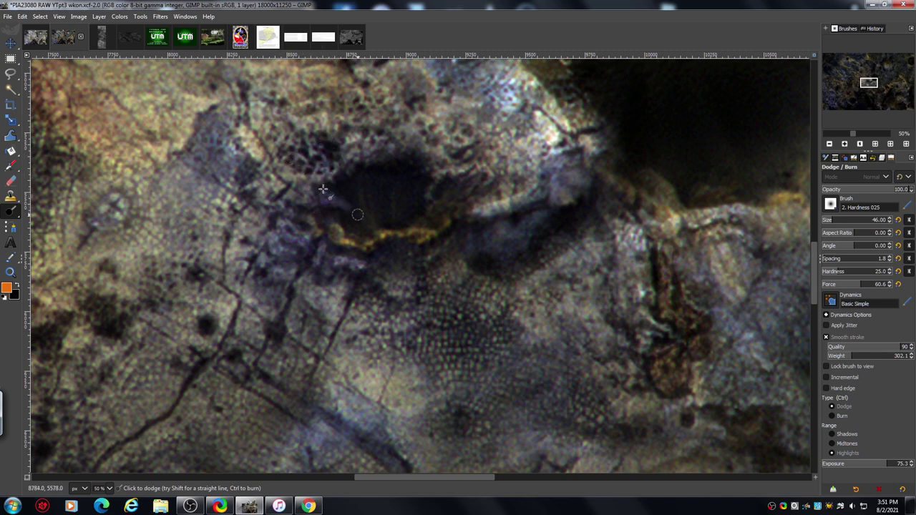
mouse_move(322, 189)
mouse_down()
mouse_move(361, 217)
mouse_move(323, 188)
mouse_move(365, 222)
mouse_move(385, 213)
mouse_move(359, 235)
mouse_move(382, 219)
mouse_move(430, 224)
mouse_move(435, 195)
mouse_move(481, 187)
mouse_up()
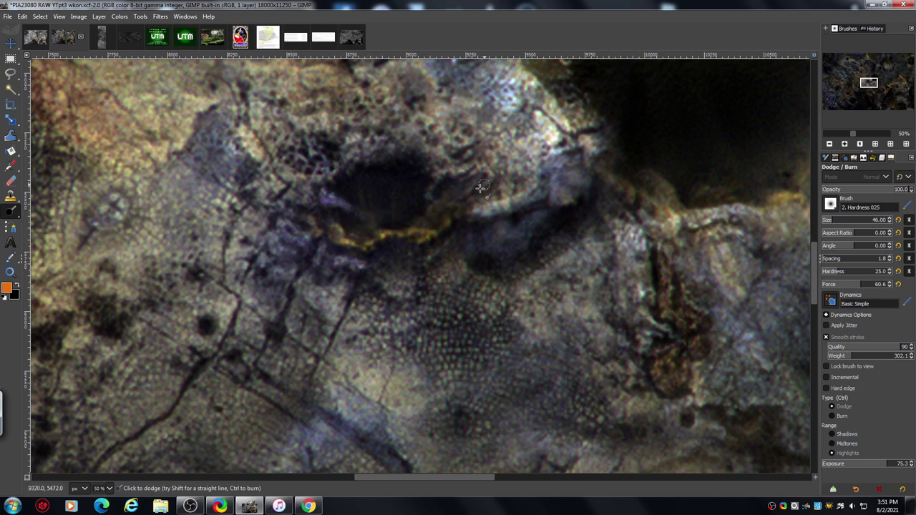
mouse_move(433, 226)
mouse_down()
mouse_move(456, 185)
mouse_move(476, 193)
mouse_move(464, 205)
mouse_move(434, 203)
mouse_move(454, 187)
mouse_move(467, 206)
mouse_move(488, 179)
mouse_move(437, 203)
mouse_move(434, 217)
mouse_move(451, 191)
mouse_move(467, 197)
mouse_move(480, 183)
mouse_move(429, 202)
mouse_move(452, 204)
mouse_move(487, 179)
mouse_move(450, 190)
mouse_move(427, 188)
mouse_move(441, 172)
mouse_move(413, 177)
mouse_move(423, 186)
mouse_move(398, 208)
mouse_move(421, 226)
mouse_move(447, 224)
mouse_move(420, 219)
mouse_move(433, 223)
mouse_move(417, 223)
mouse_move(409, 250)
mouse_move(380, 248)
mouse_move(388, 264)
mouse_move(411, 253)
mouse_move(430, 267)
mouse_move(387, 244)
mouse_move(396, 258)
mouse_move(438, 252)
mouse_move(459, 242)
mouse_move(412, 255)
mouse_move(453, 232)
mouse_move(485, 236)
mouse_up()
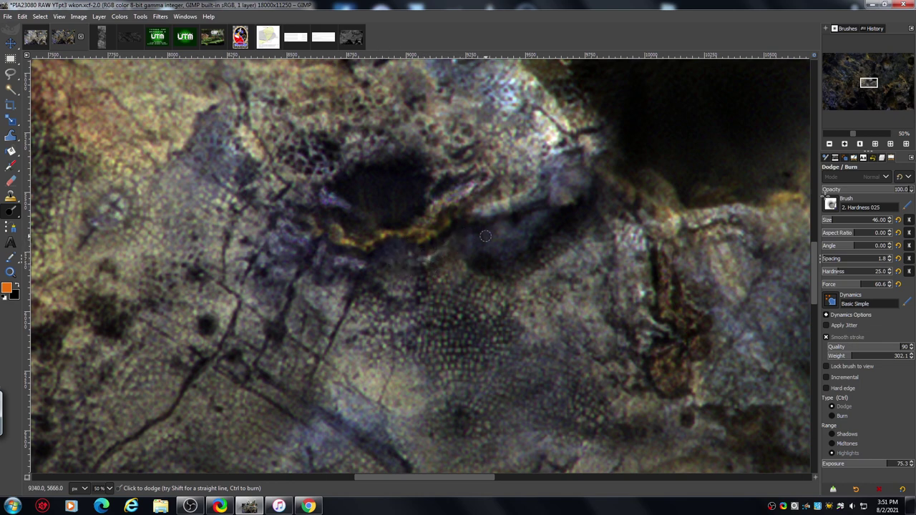
Zoom out to 25% and move the Navigator view box onto the bluish terrain at the left.
click(829, 143)
click(829, 143)
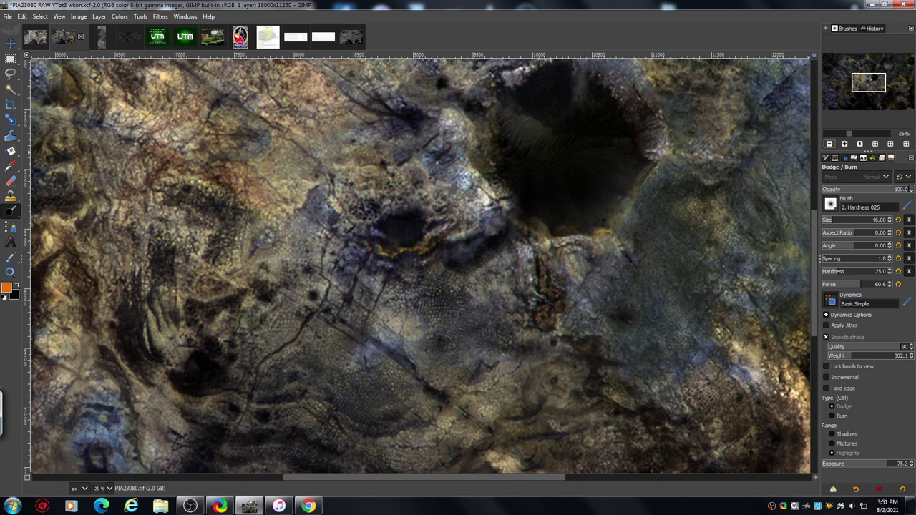
drag(864, 81, 864, 92)
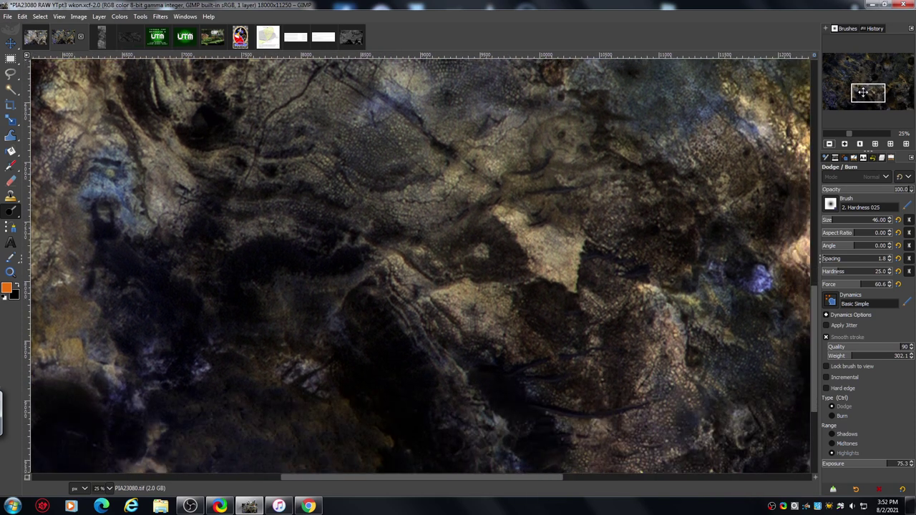
drag(863, 91, 830, 100)
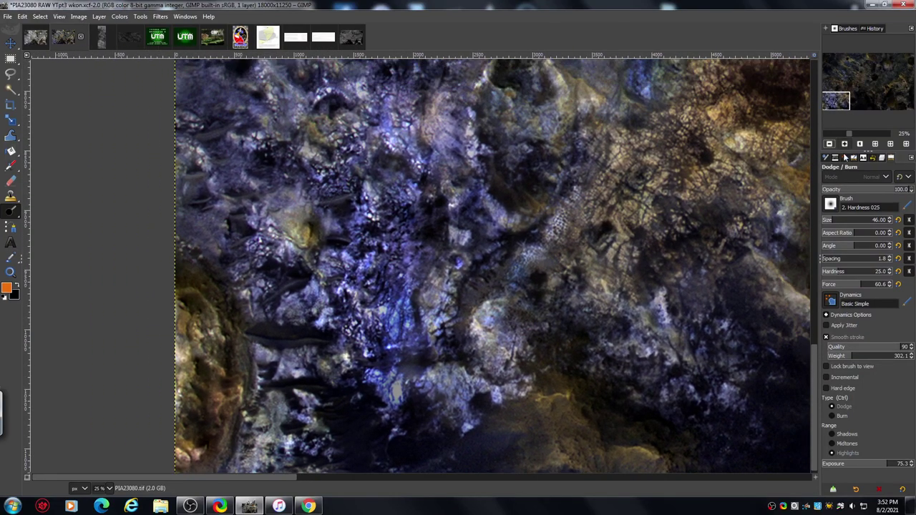
click(843, 144)
Zoom into the bluish terrain and dodge a dark streak and a dark patch in the rock.
click(844, 144)
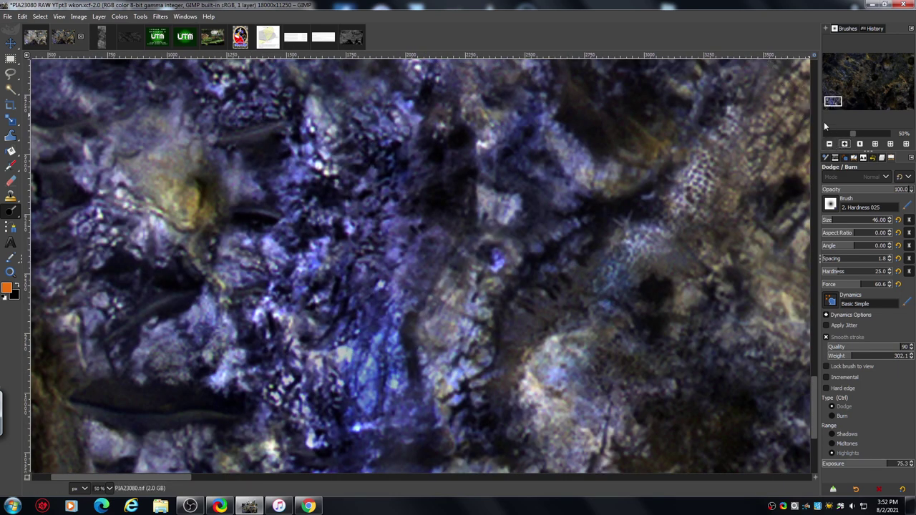
drag(812, 392, 808, 413)
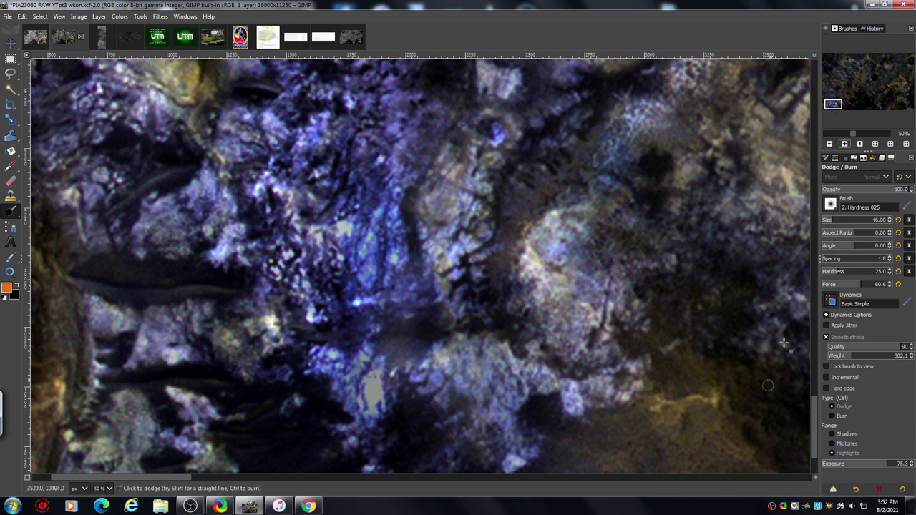
drag(150, 477, 138, 477)
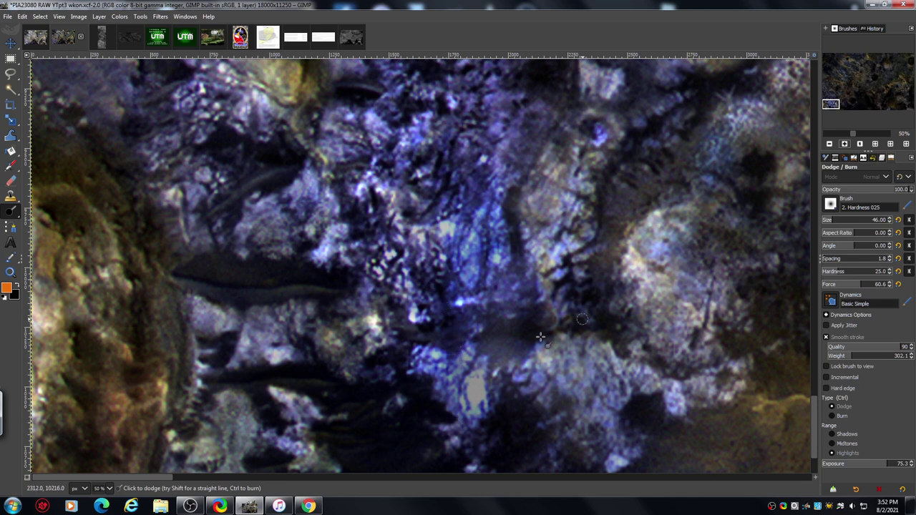
click(843, 143)
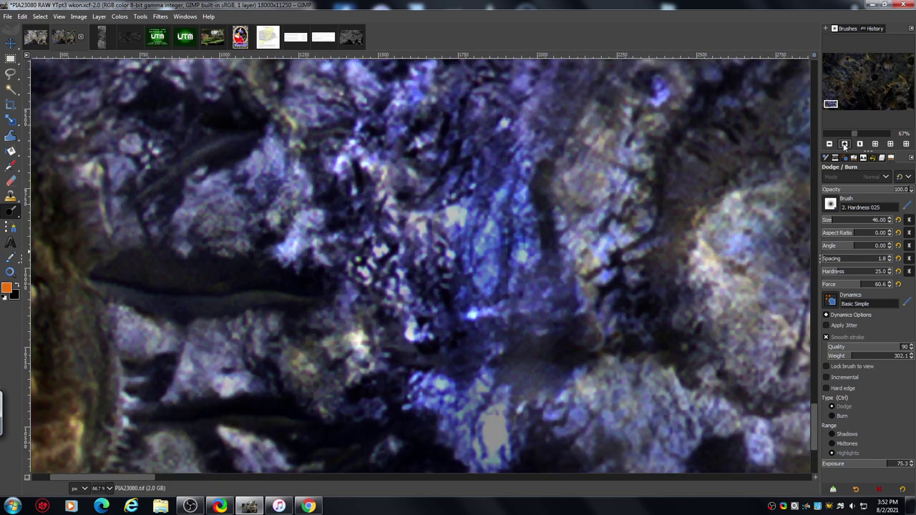
click(843, 144)
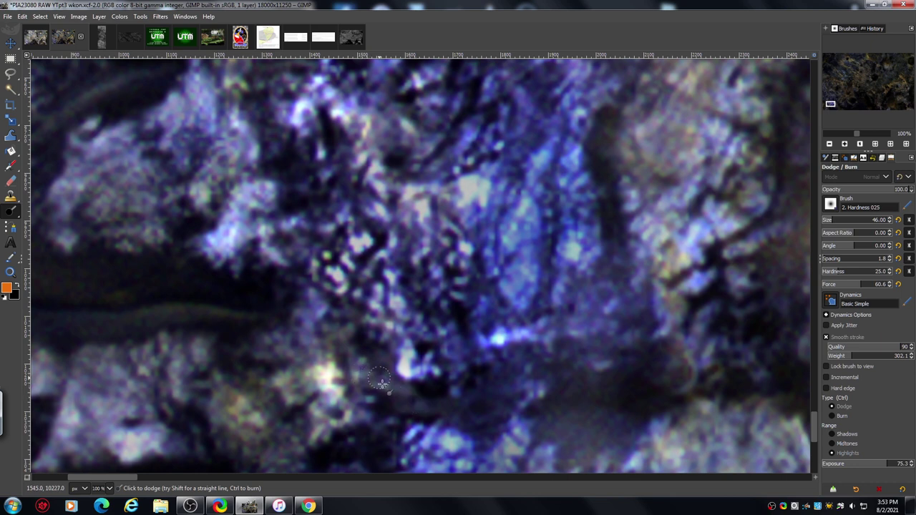
mouse_move(403, 396)
mouse_down()
mouse_move(433, 395)
mouse_move(450, 415)
mouse_move(471, 401)
mouse_move(498, 406)
mouse_move(440, 403)
mouse_move(491, 423)
mouse_move(496, 390)
mouse_move(513, 396)
mouse_move(541, 384)
mouse_up()
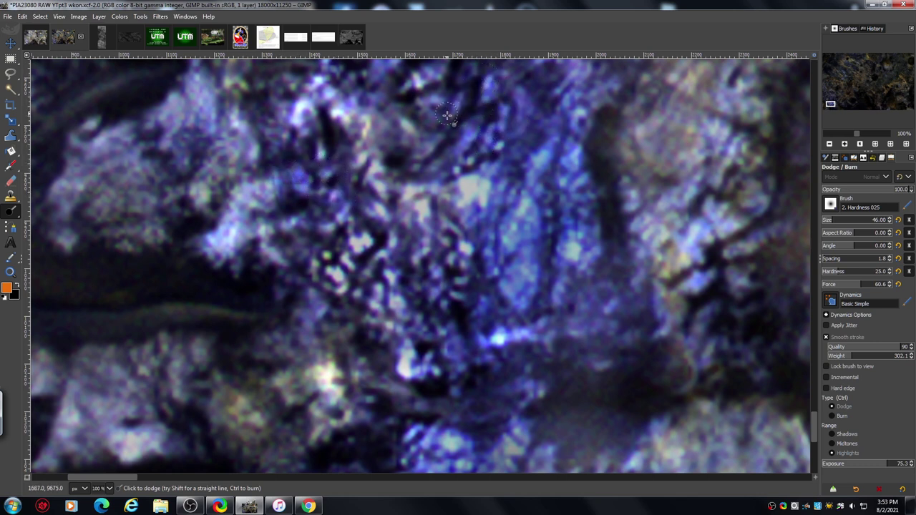
mouse_move(432, 399)
mouse_down()
mouse_move(478, 420)
mouse_move(494, 399)
mouse_move(512, 410)
mouse_move(465, 399)
mouse_move(475, 423)
mouse_move(482, 393)
mouse_move(524, 412)
mouse_up()
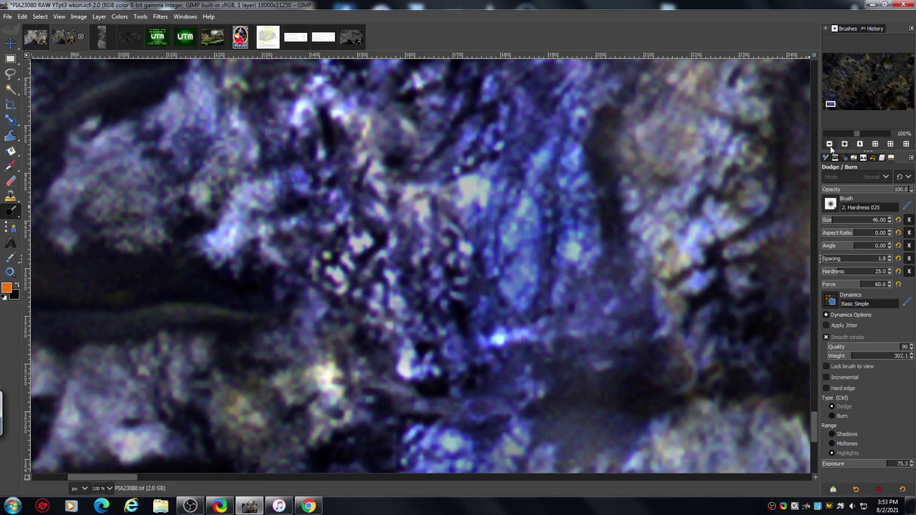
Reframe the view, then dodge the dark area beside the bright blue spot.
click(829, 144)
click(829, 144)
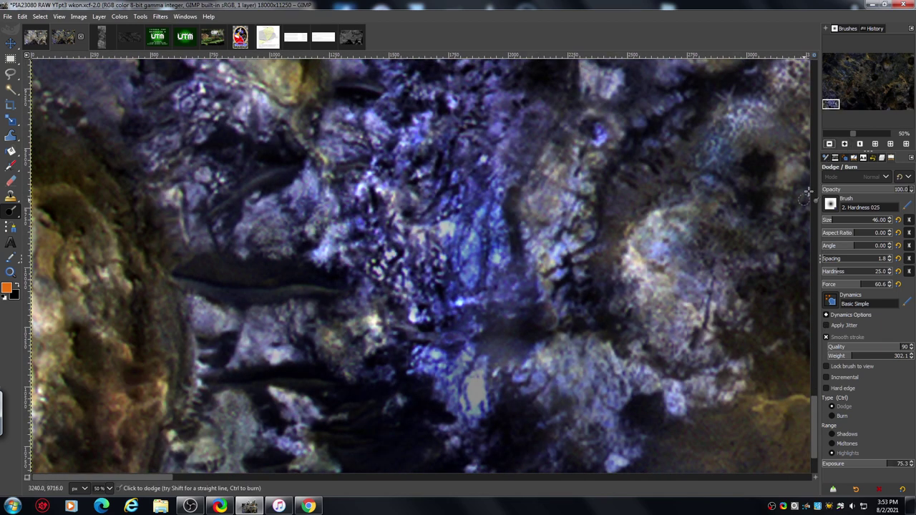
drag(813, 415, 812, 428)
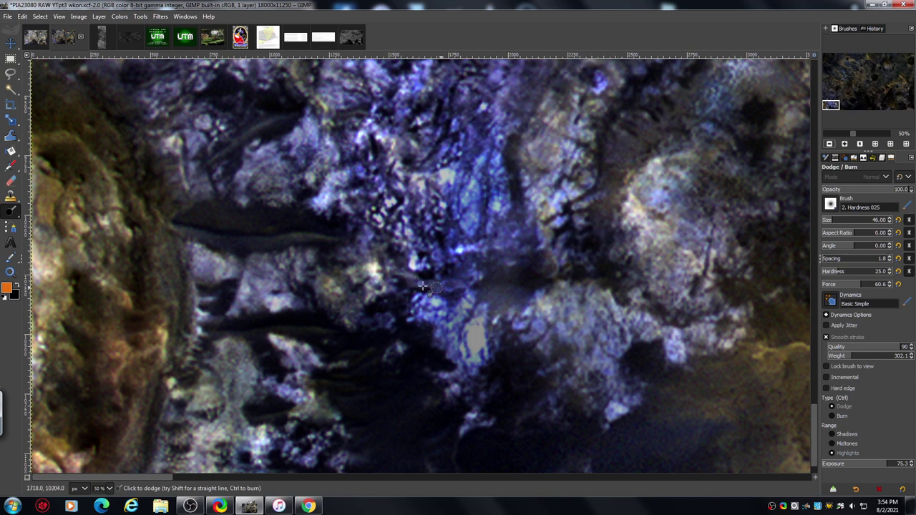
click(844, 144)
click(844, 144)
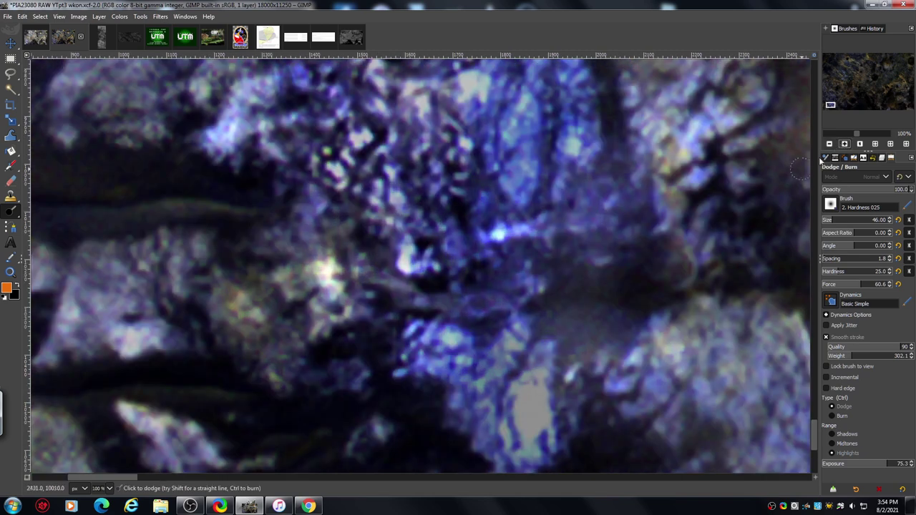
mouse_move(398, 277)
mouse_down()
mouse_move(378, 292)
mouse_move(410, 284)
mouse_move(422, 308)
mouse_move(435, 293)
mouse_move(462, 316)
mouse_move(482, 298)
mouse_move(524, 307)
mouse_up()
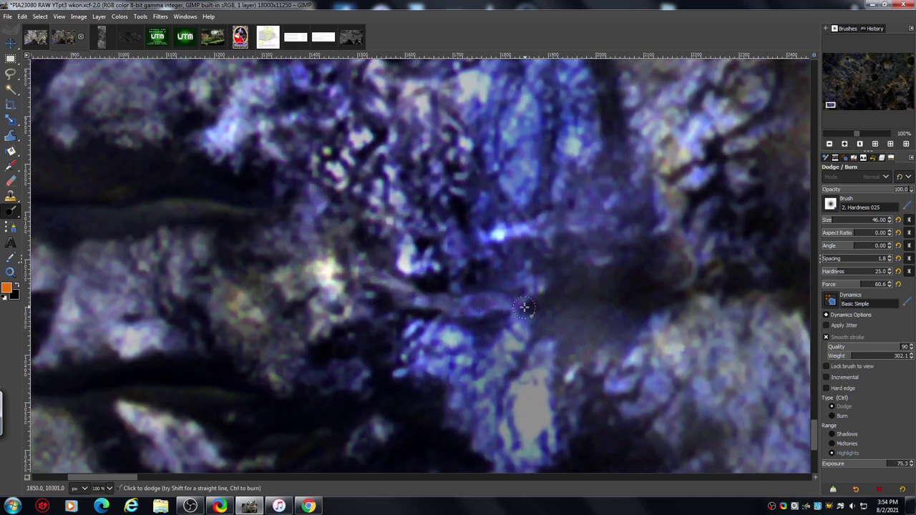
mouse_move(447, 270)
mouse_down()
mouse_move(484, 273)
mouse_move(514, 262)
mouse_move(454, 249)
mouse_move(494, 262)
mouse_up()
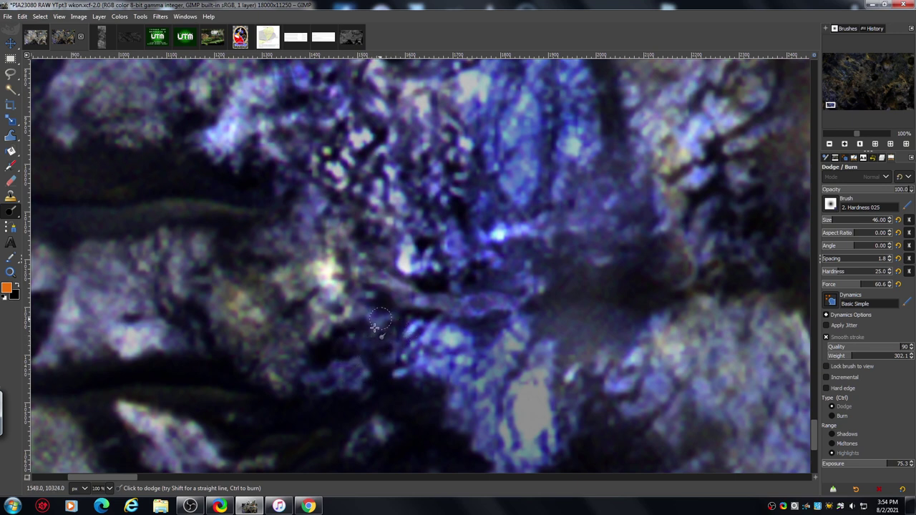
Lighten the central streak, the patch left of centre, and the dark and purple bands right of centre.
mouse_move(372, 267)
mouse_down()
mouse_move(400, 305)
mouse_move(438, 294)
mouse_move(452, 304)
mouse_move(536, 313)
mouse_up()
mouse_move(272, 230)
mouse_down()
mouse_move(229, 248)
mouse_move(252, 256)
mouse_move(288, 237)
mouse_move(310, 241)
mouse_up()
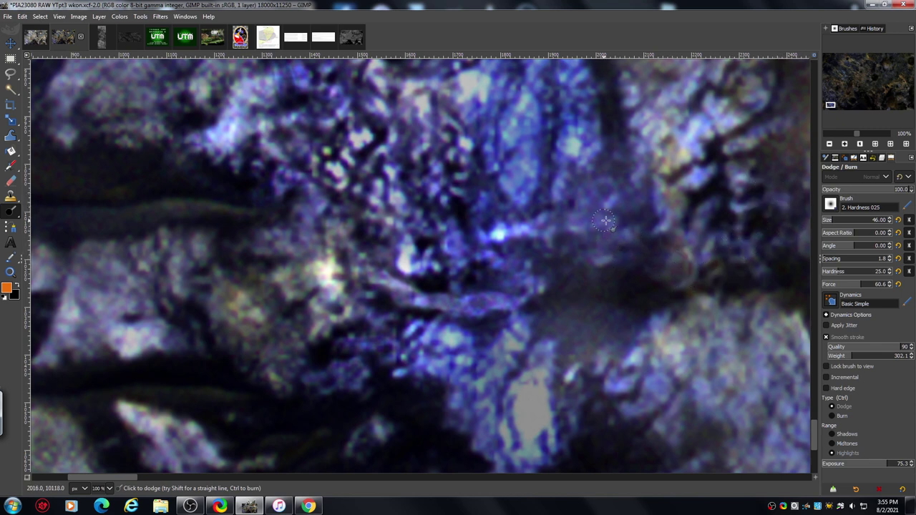
drag(606, 222, 552, 242)
mouse_move(571, 186)
mouse_down()
mouse_move(618, 207)
mouse_move(633, 203)
mouse_move(659, 238)
mouse_move(627, 228)
mouse_move(594, 267)
mouse_move(577, 224)
mouse_move(559, 254)
mouse_move(514, 247)
mouse_up()
mouse_move(553, 206)
mouse_down()
mouse_move(524, 222)
mouse_move(548, 193)
mouse_move(542, 87)
mouse_up()
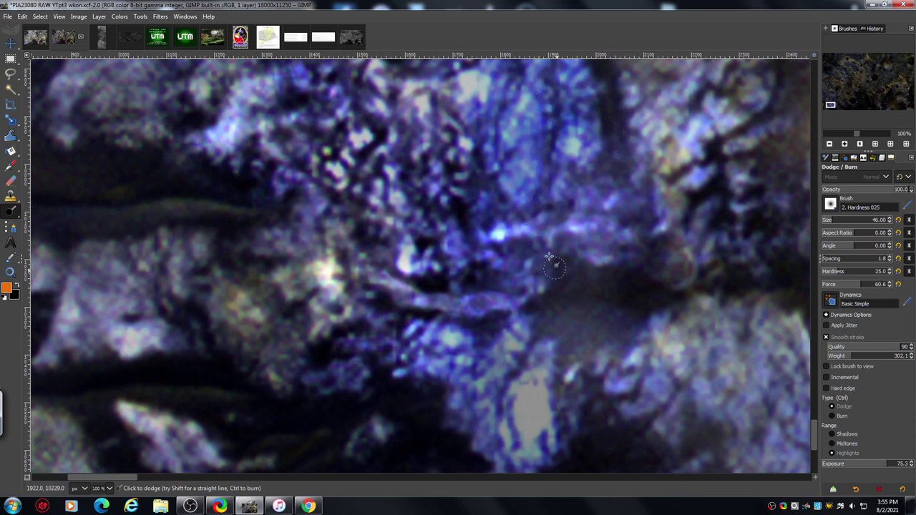
mouse_move(633, 259)
mouse_down()
mouse_move(559, 246)
mouse_move(615, 216)
mouse_move(579, 212)
mouse_move(623, 187)
mouse_move(629, 208)
mouse_move(645, 206)
mouse_move(616, 183)
mouse_move(608, 150)
mouse_move(590, 169)
mouse_move(622, 135)
mouse_move(620, 172)
mouse_move(610, 136)
mouse_up()
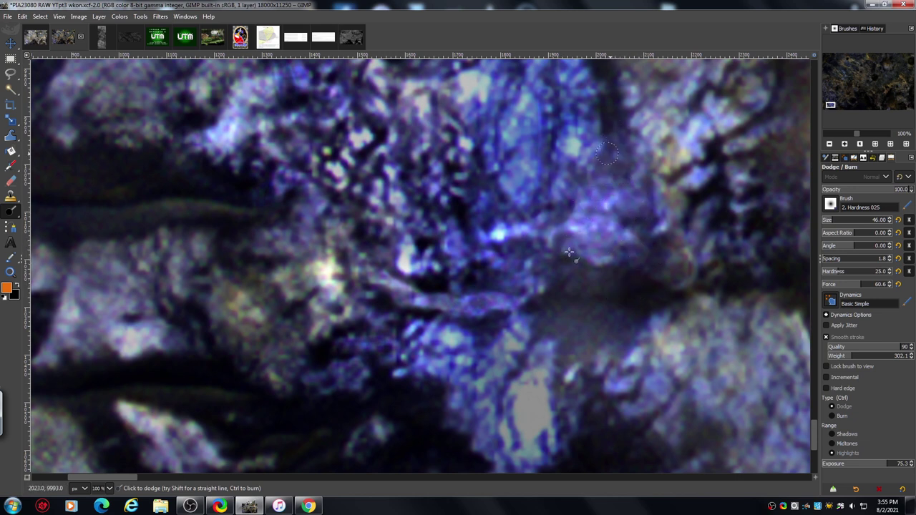
Burn the midtones along the strip right of centre and a rising path, then restore Dodge with Highlights range.
click(830, 417)
click(832, 443)
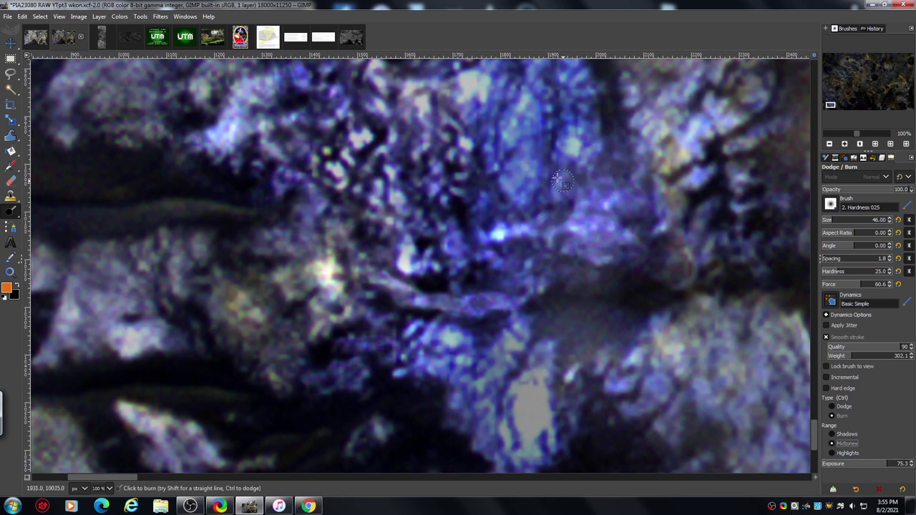
mouse_move(520, 222)
mouse_down()
mouse_move(527, 254)
mouse_move(548, 232)
mouse_move(560, 257)
mouse_move(574, 258)
mouse_move(586, 223)
mouse_move(593, 241)
mouse_move(602, 219)
mouse_move(619, 224)
mouse_move(634, 256)
mouse_move(665, 265)
mouse_up()
mouse_move(556, 228)
mouse_down()
mouse_move(584, 228)
mouse_move(596, 240)
mouse_move(609, 231)
mouse_move(625, 253)
mouse_move(647, 242)
mouse_move(647, 221)
mouse_move(631, 196)
mouse_move(556, 200)
mouse_move(552, 178)
mouse_move(575, 184)
mouse_move(623, 165)
mouse_move(627, 146)
mouse_move(591, 167)
mouse_move(593, 137)
mouse_move(625, 130)
mouse_move(621, 91)
mouse_up()
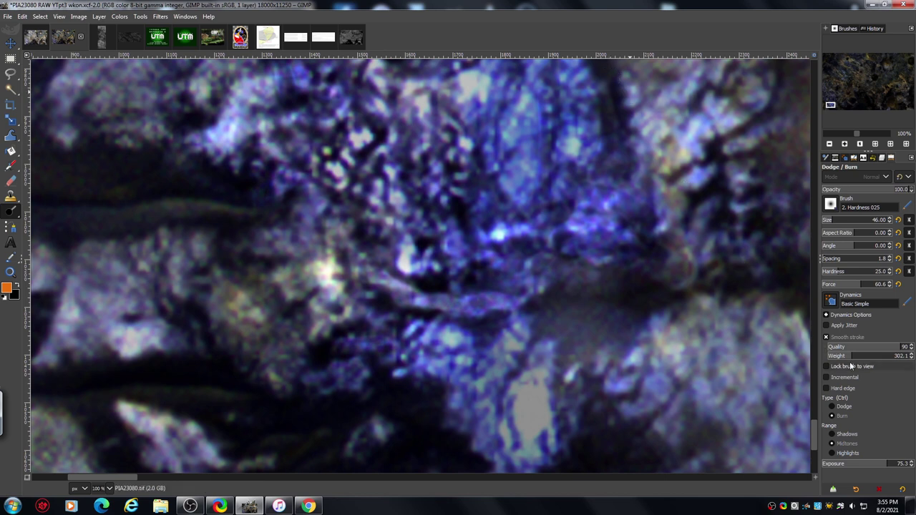
click(832, 406)
click(832, 453)
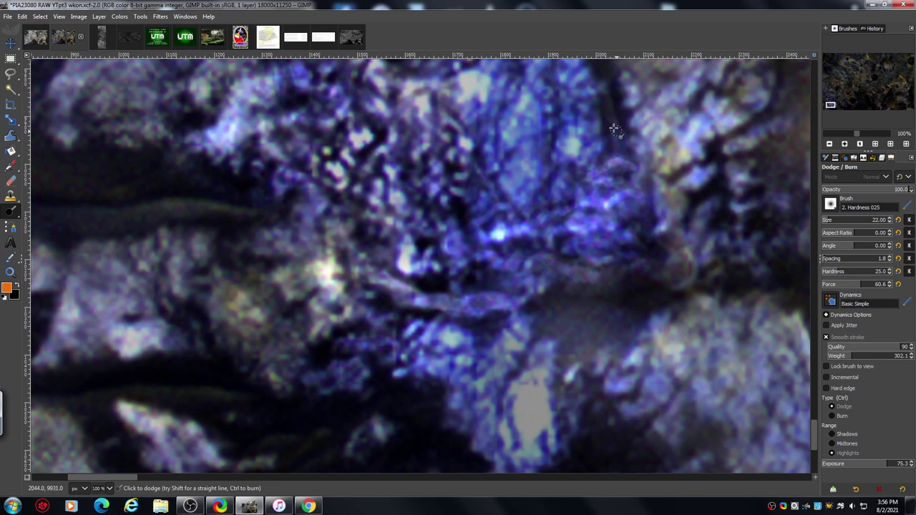
Zoom out from 100% to 66.7% with the Navigation panel.
click(828, 145)
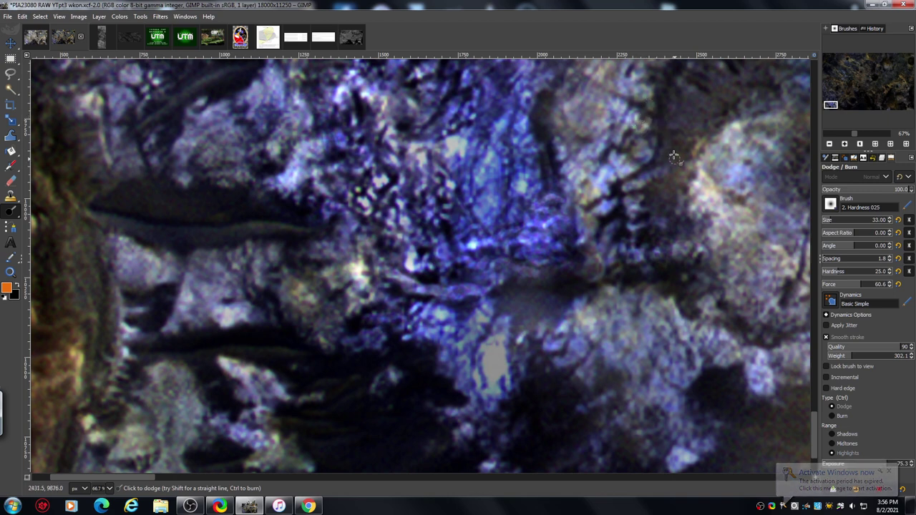
Zoom out to 50% and scroll up to a fresh stretch of terrain.
click(829, 146)
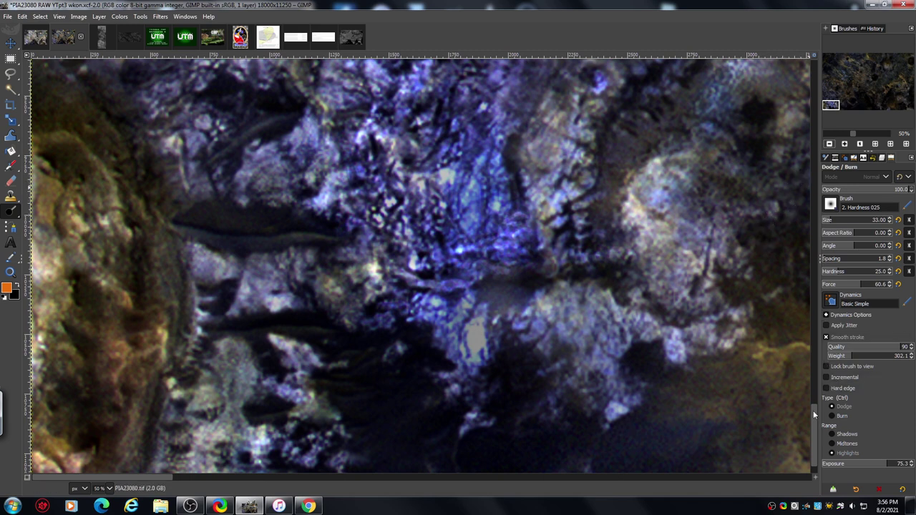
scroll(812, 416, up, 1)
scroll(813, 415, up, 3)
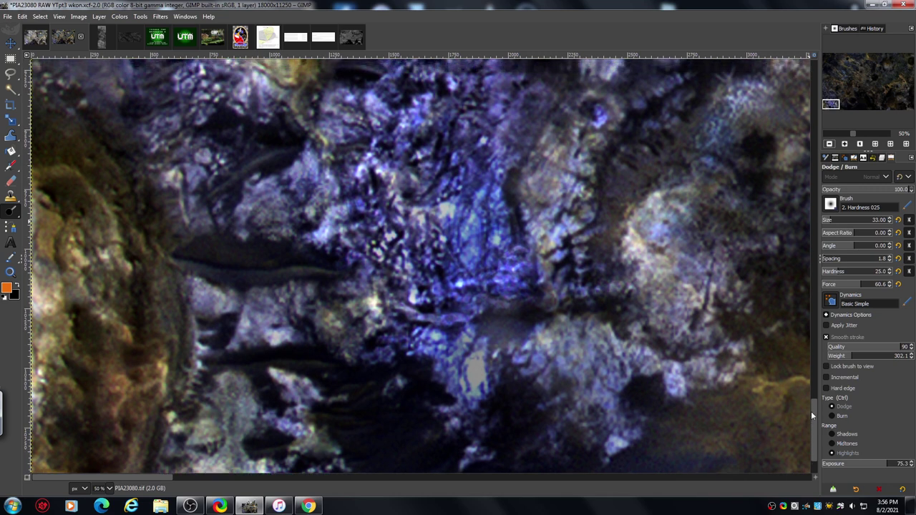
drag(811, 410, 803, 383)
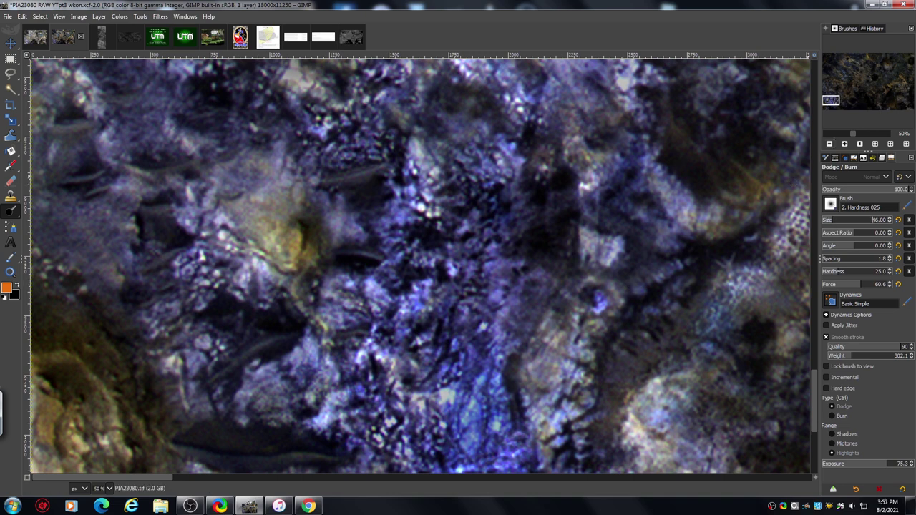
Set Dodge exposure to 80.8 and lighten a small dark spot and a faint streak near the top.
drag(891, 464, 897, 463)
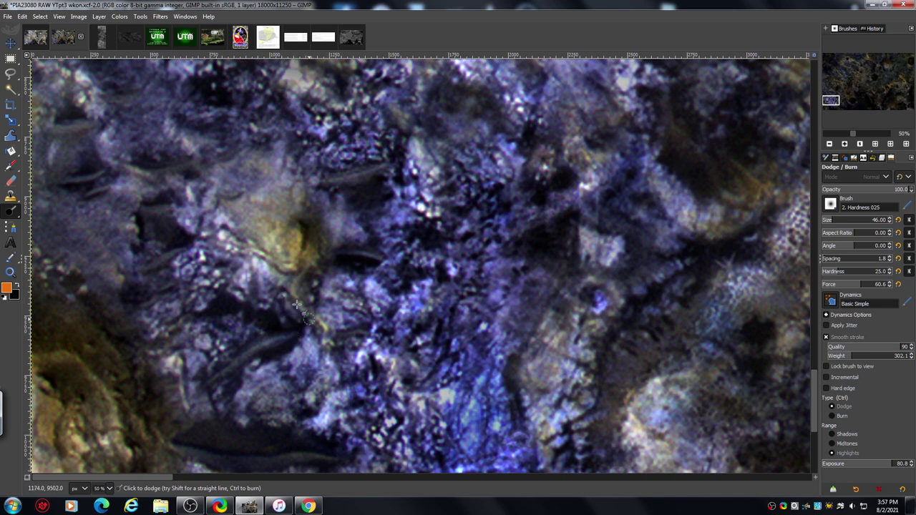
drag(283, 293, 292, 317)
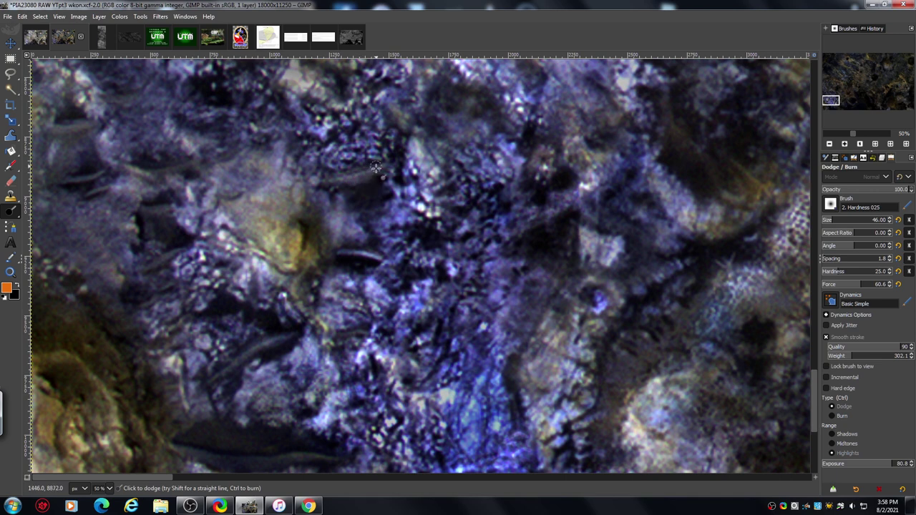
mouse_move(347, 172)
mouse_down()
mouse_move(388, 170)
mouse_move(377, 182)
mouse_move(338, 176)
mouse_move(370, 180)
mouse_move(404, 161)
mouse_up()
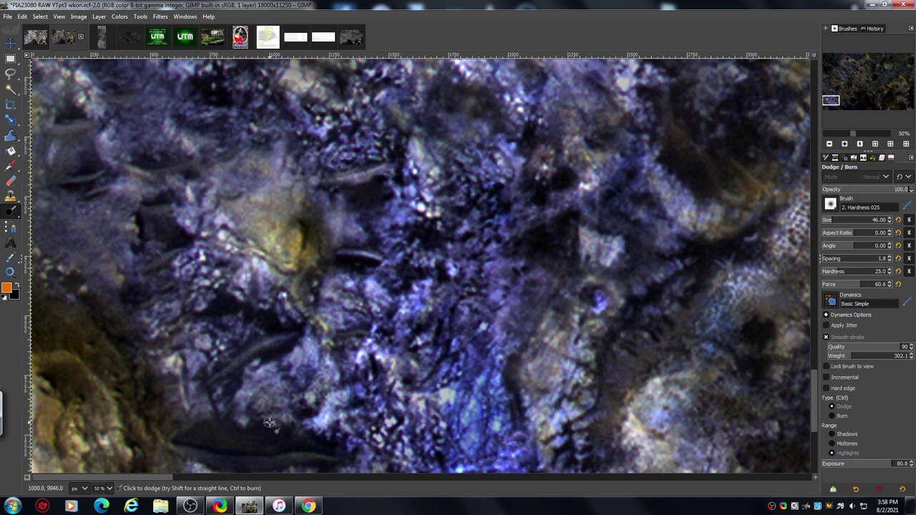
drag(812, 399, 810, 418)
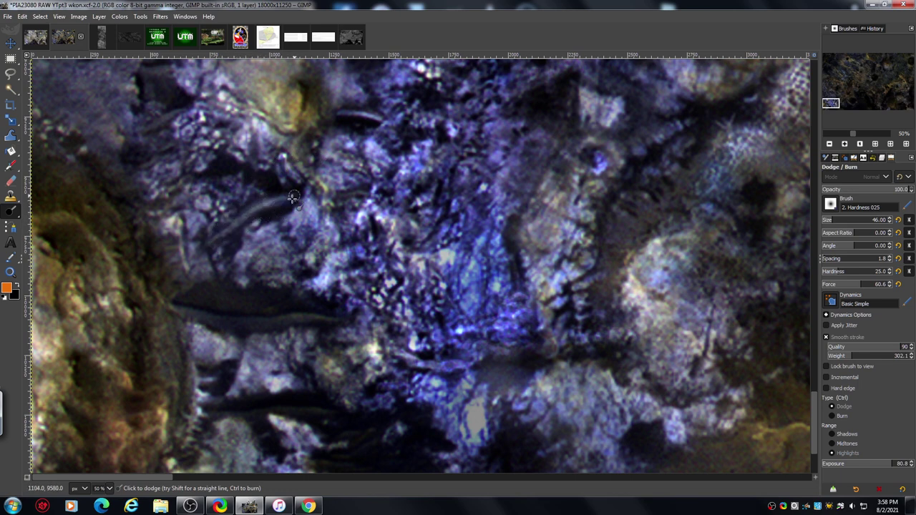
At 100% zoom, dodge the left dark streak, the area beside it and the top shadow, then return to 50%.
click(844, 143)
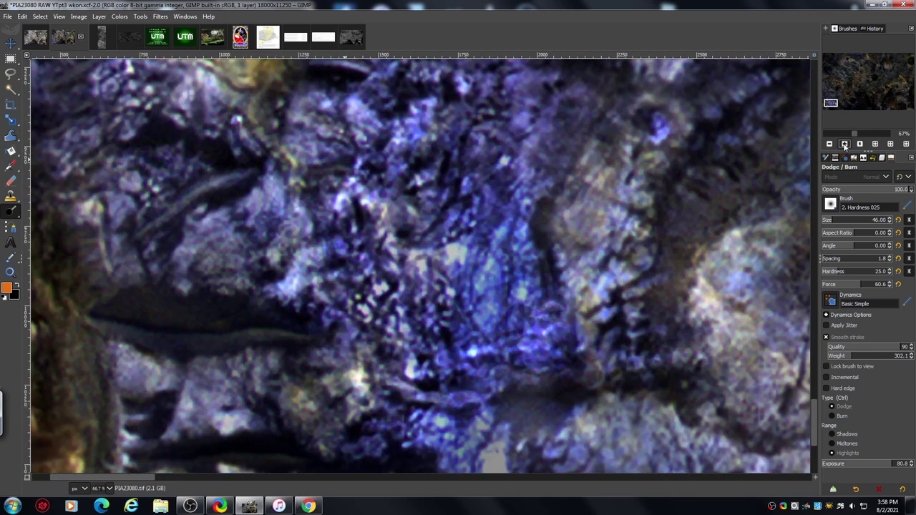
click(844, 143)
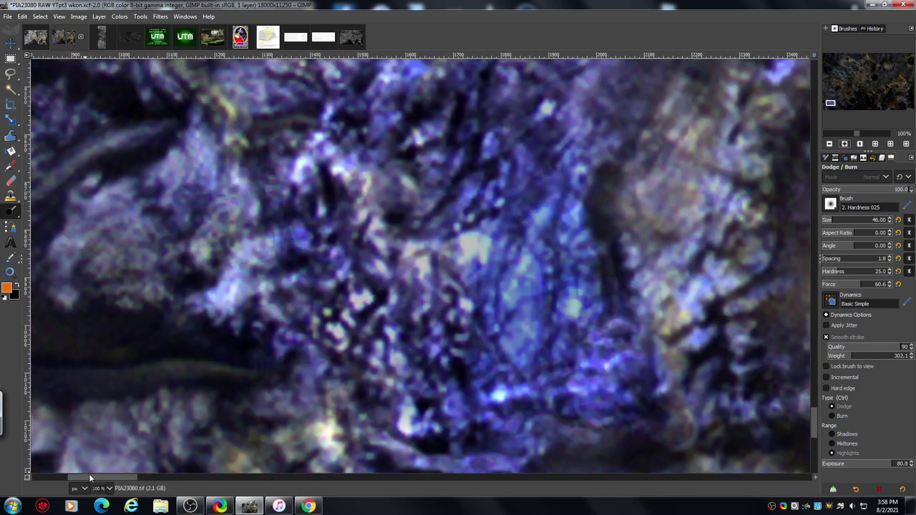
drag(86, 478, 65, 485)
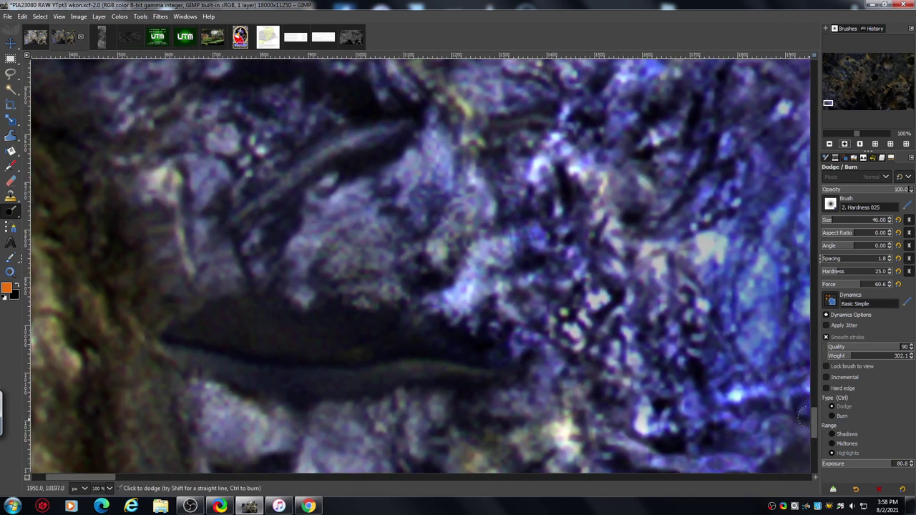
scroll(812, 419, up, 2)
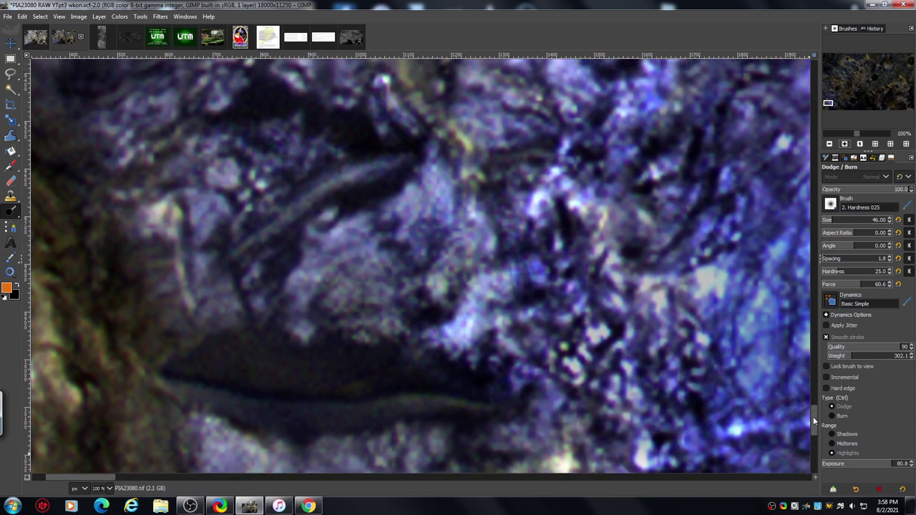
scroll(812, 419, up, 3)
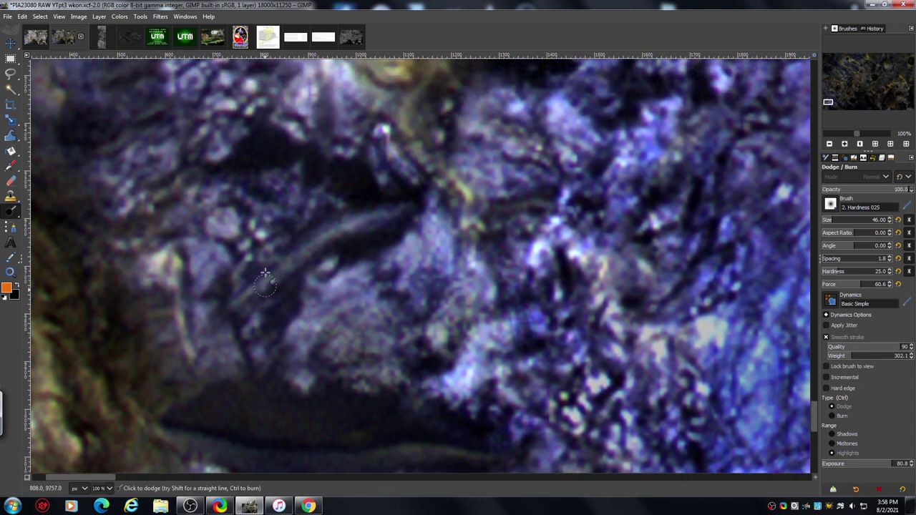
mouse_move(325, 248)
mouse_down()
mouse_move(348, 212)
mouse_move(367, 226)
mouse_move(397, 228)
mouse_up()
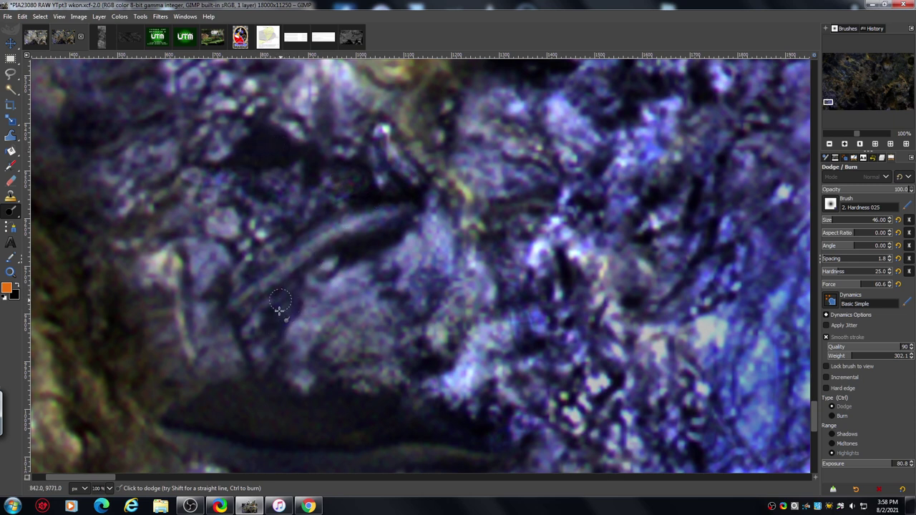
mouse_move(505, 210)
mouse_down()
mouse_move(525, 204)
mouse_move(517, 215)
mouse_move(496, 212)
mouse_move(559, 202)
mouse_move(529, 213)
mouse_move(501, 208)
mouse_move(559, 204)
mouse_up()
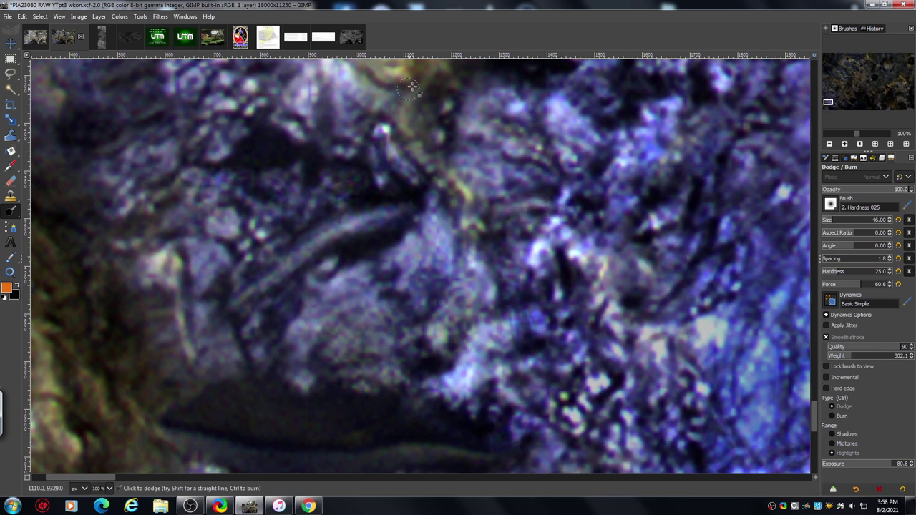
mouse_move(413, 86)
mouse_down()
mouse_move(402, 140)
mouse_move(425, 145)
mouse_move(441, 168)
mouse_move(426, 130)
mouse_move(432, 109)
mouse_up()
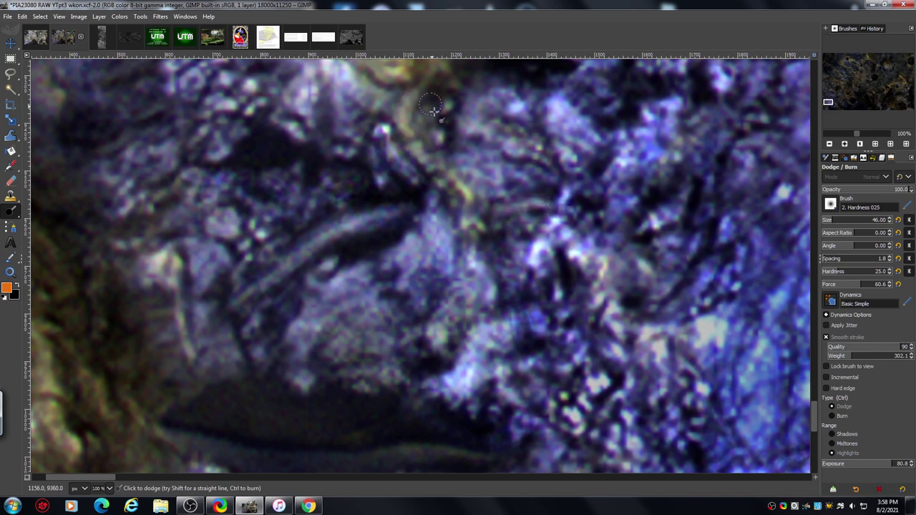
click(829, 143)
click(829, 144)
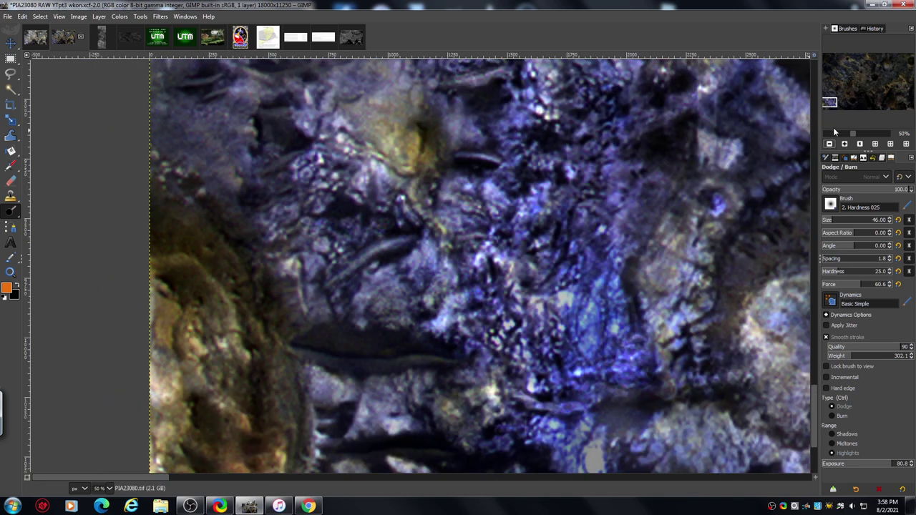
Pan to the golden ring-shaped upper-right region, settling at 33.3% zoom.
click(828, 144)
click(829, 143)
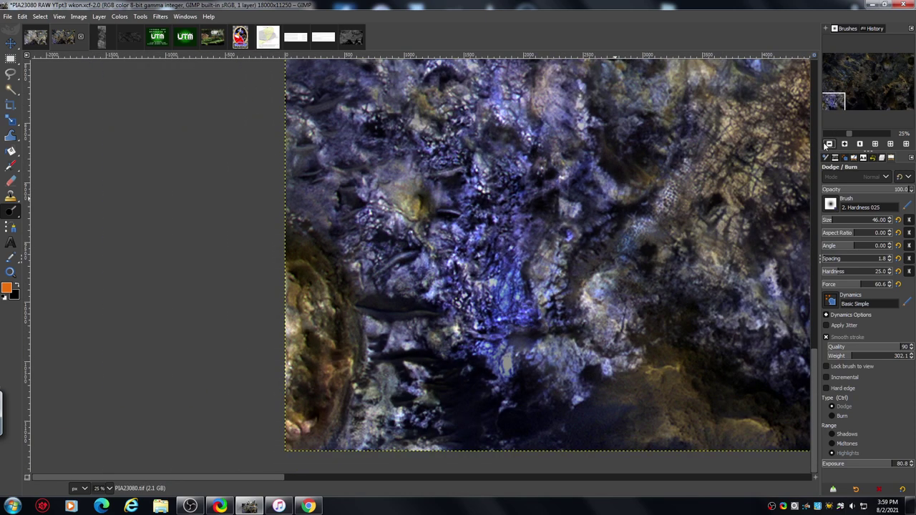
drag(832, 102, 907, 73)
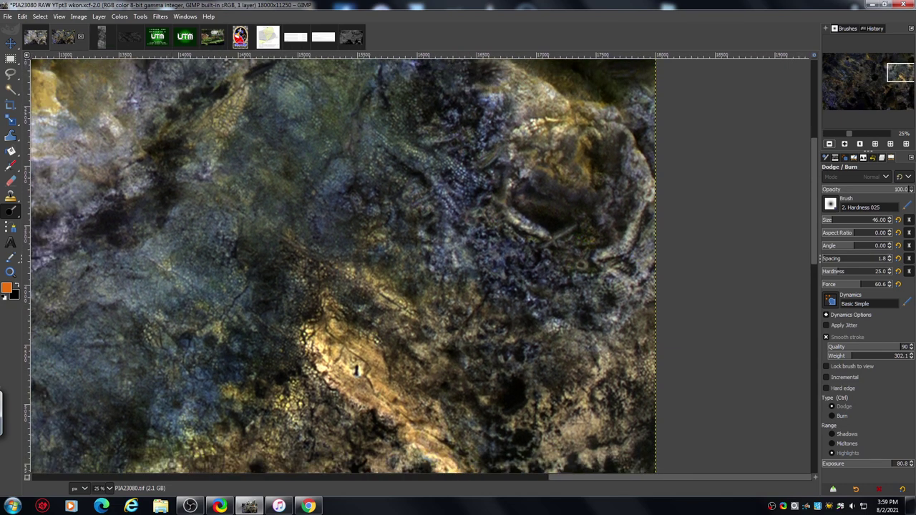
click(844, 144)
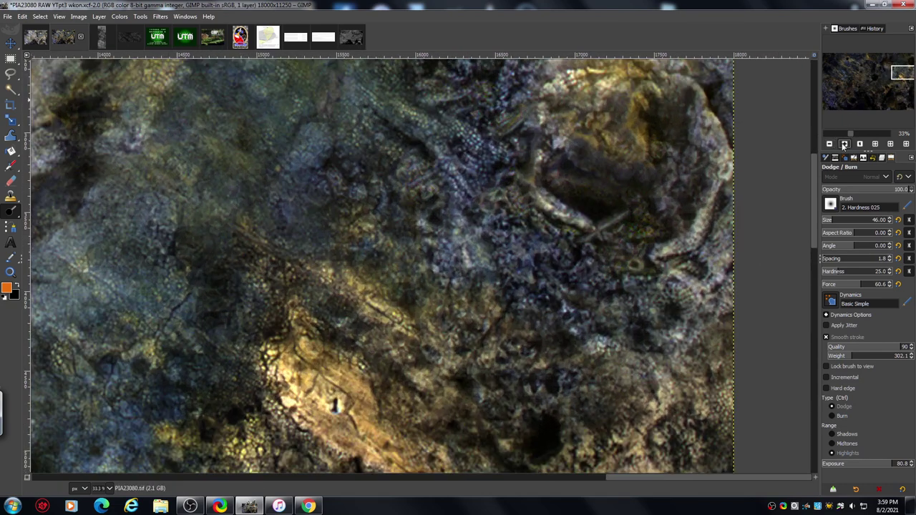
click(845, 144)
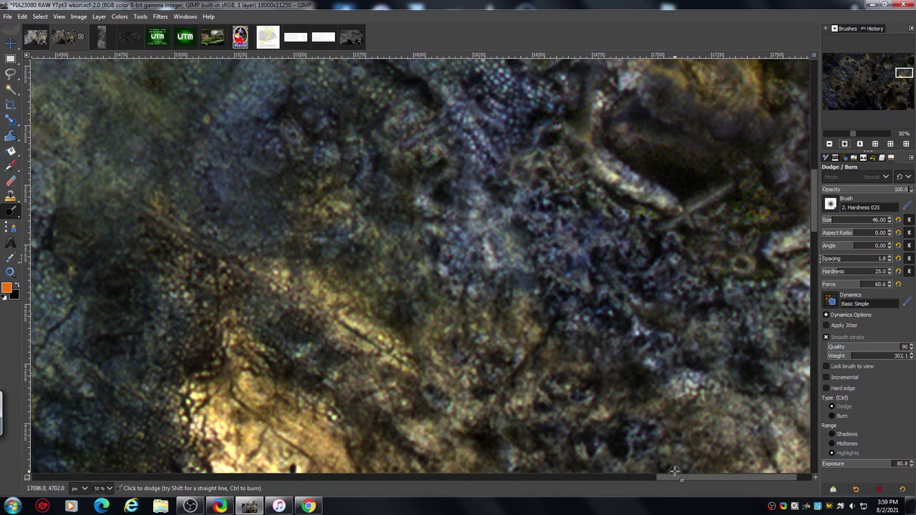
mouse_move(677, 478)
mouse_down()
mouse_move(667, 479)
mouse_move(690, 481)
mouse_up()
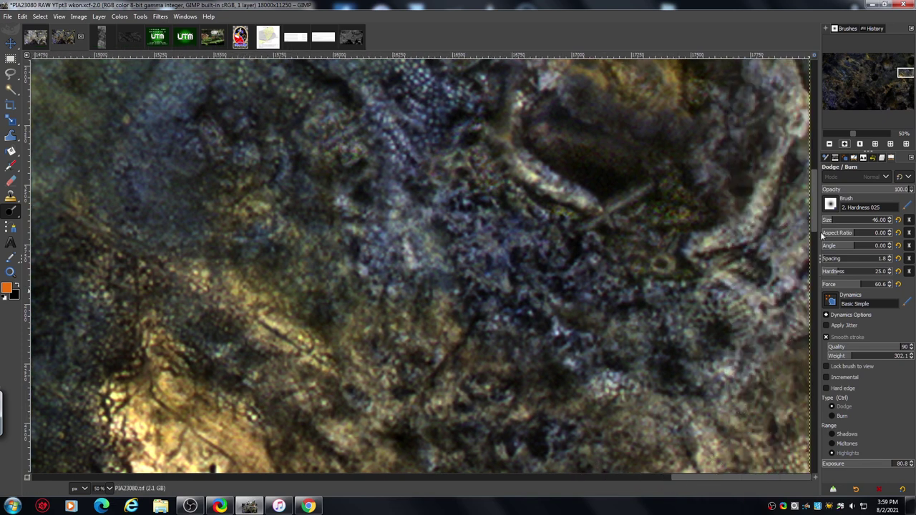
drag(814, 225, 813, 216)
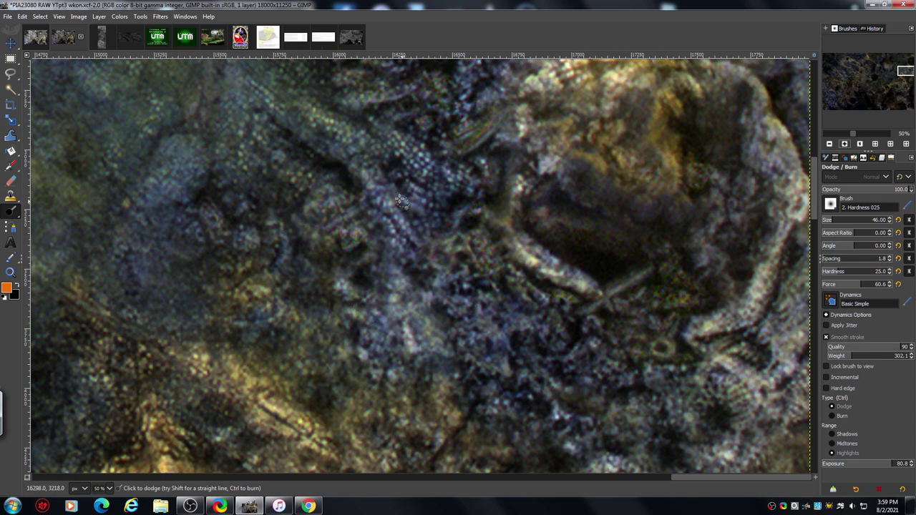
click(829, 144)
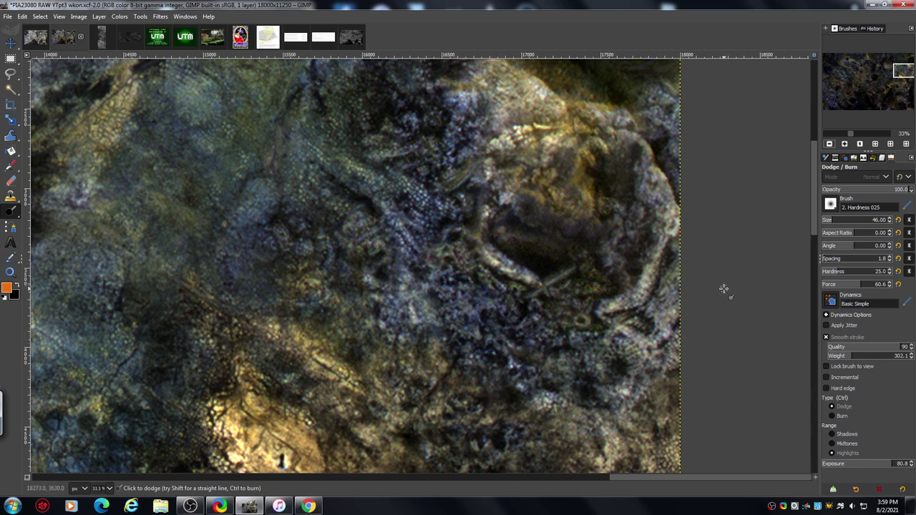
Zoom in to 66.7% and scroll the canvas upward.
click(845, 145)
click(844, 145)
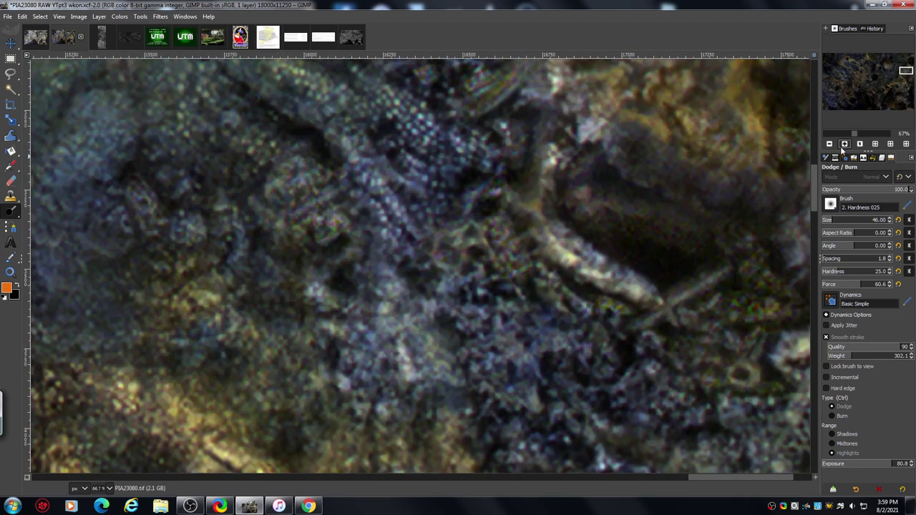
scroll(813, 199, up, 3)
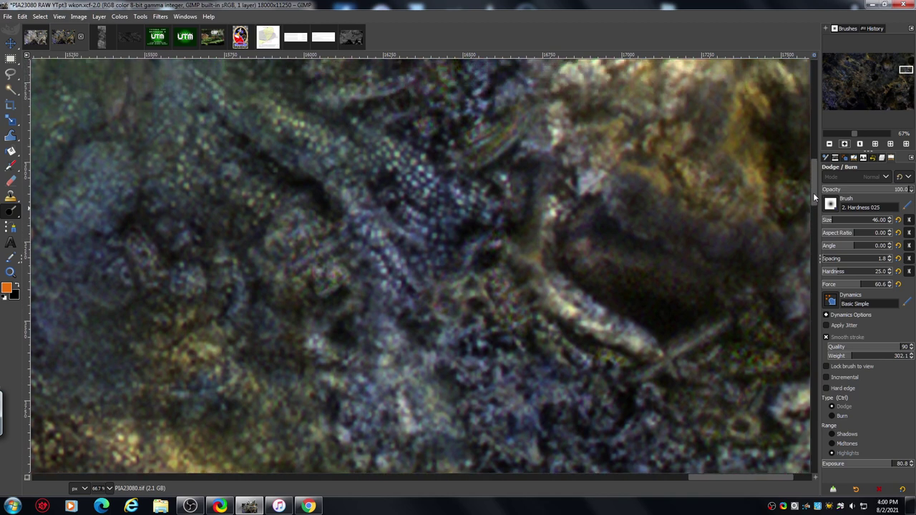
drag(813, 198, 809, 171)
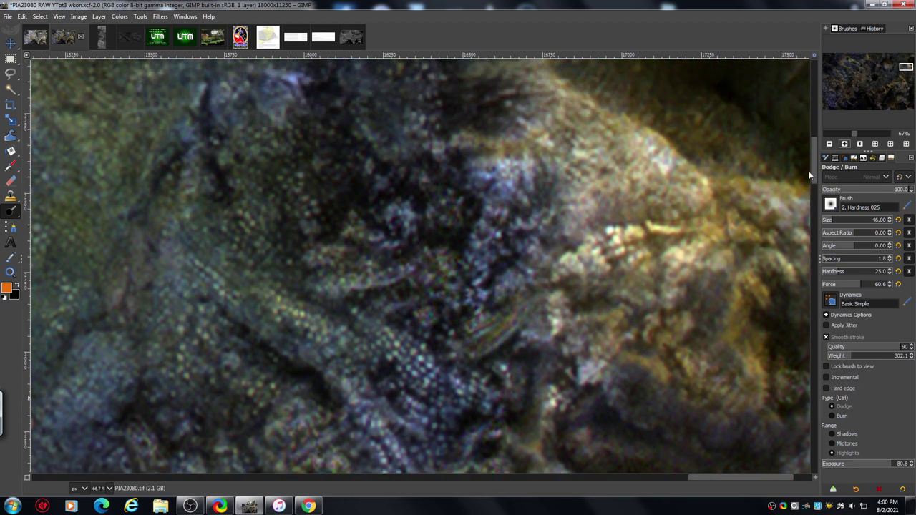
scroll(808, 169, up, 3)
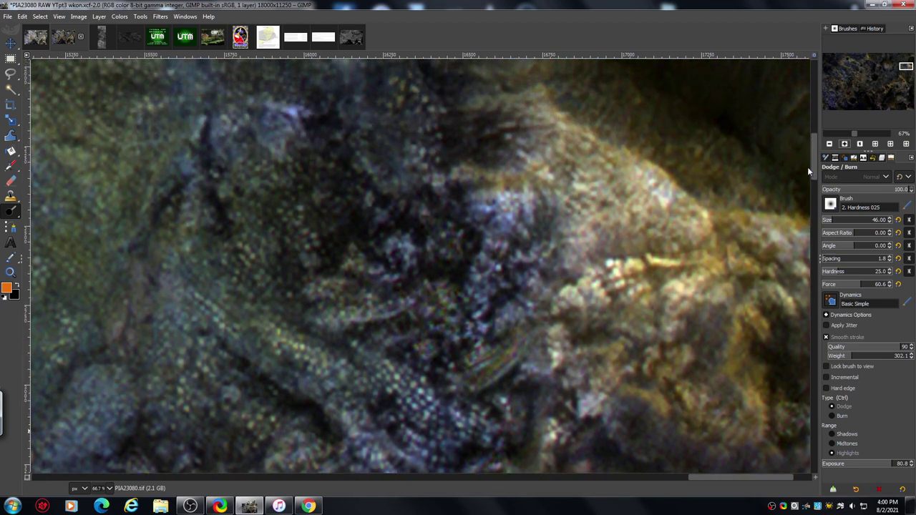
scroll(807, 169, up, 4)
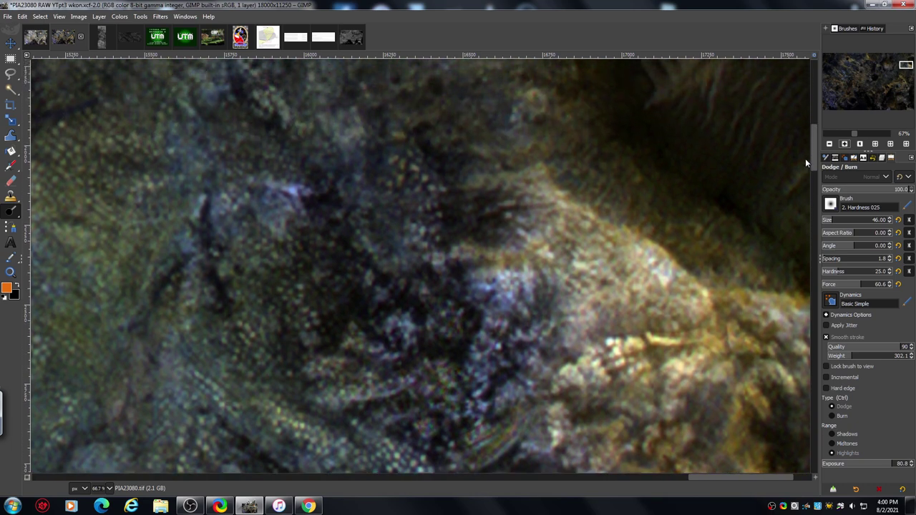
scroll(804, 158, up, 1)
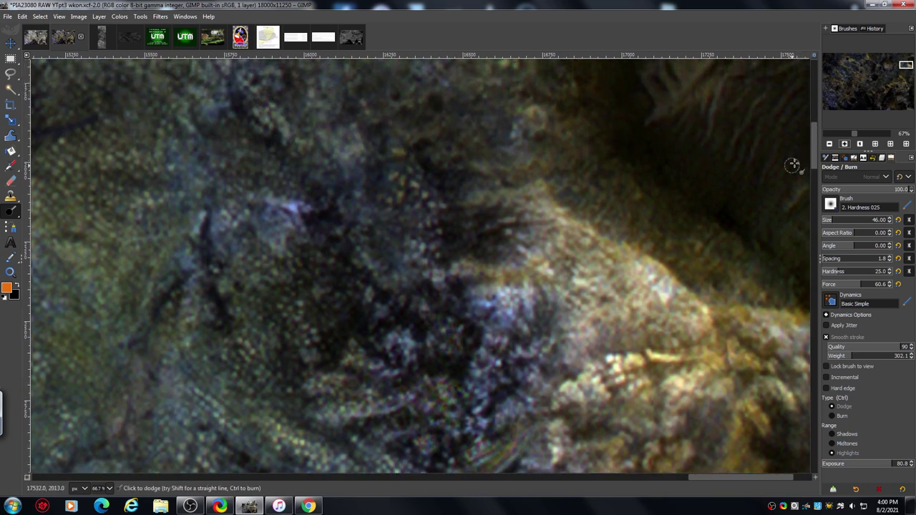
Start iTunes playback from the taskbar and keep scrolling the canvas further up.
click(278, 487)
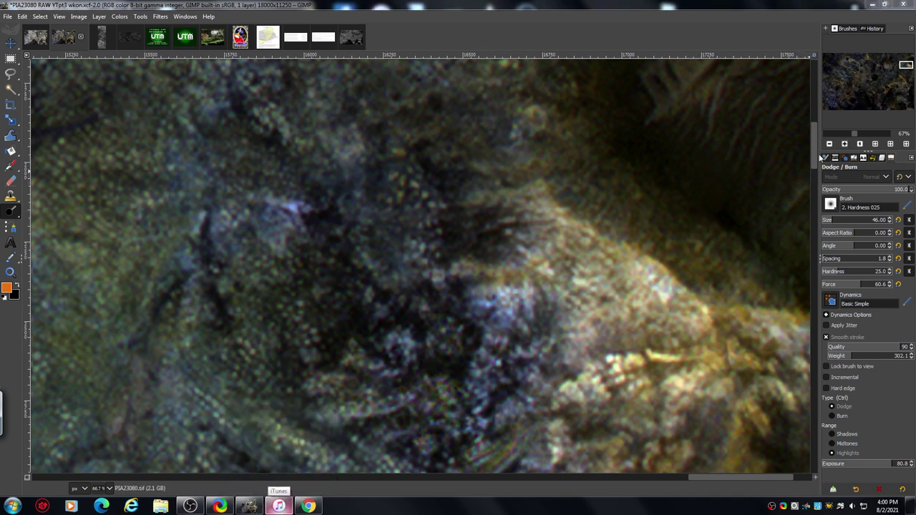
scroll(813, 155, up, 8)
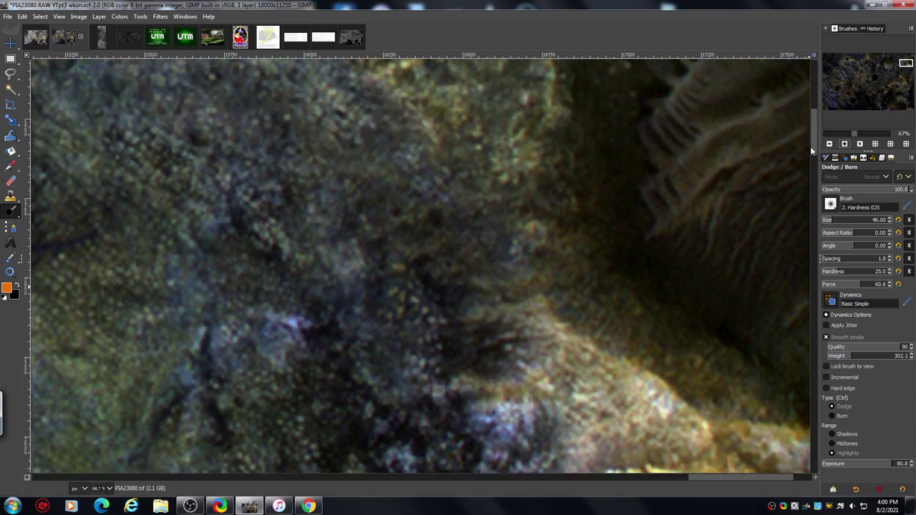
scroll(809, 146, up, 4)
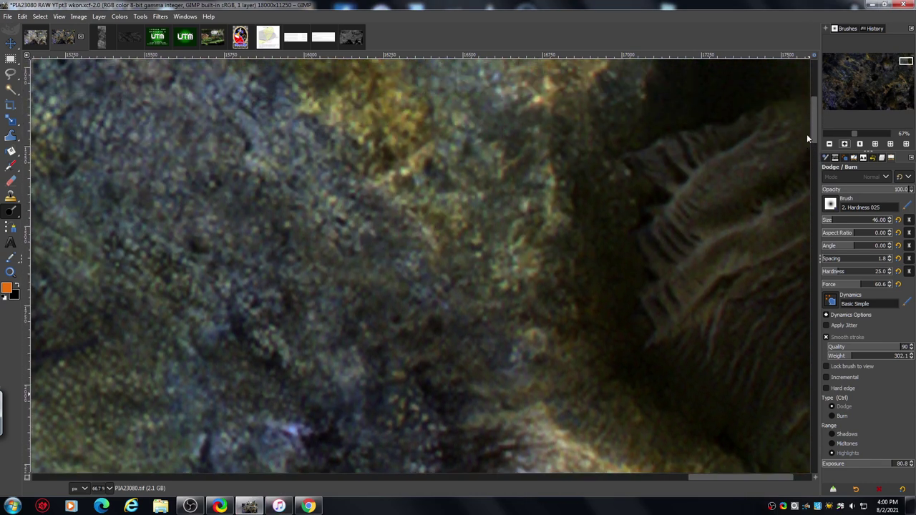
scroll(806, 133, up, 3)
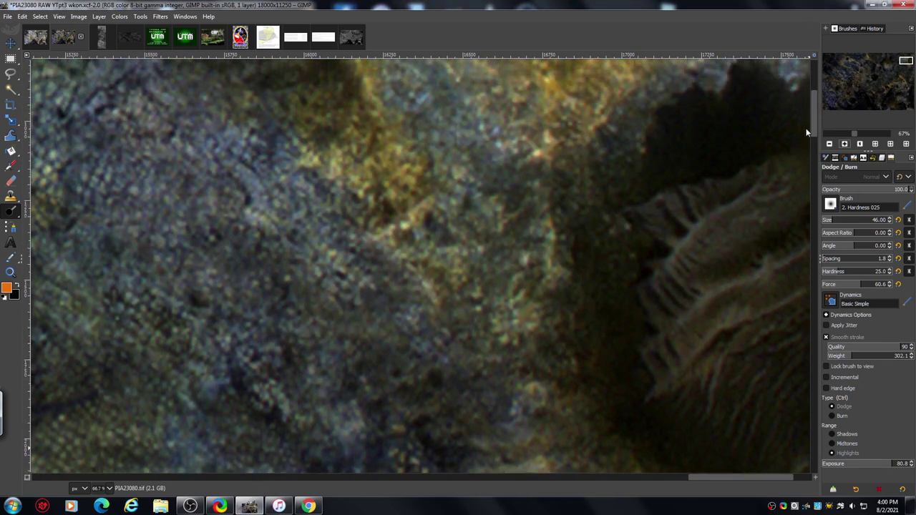
scroll(806, 131, up, 3)
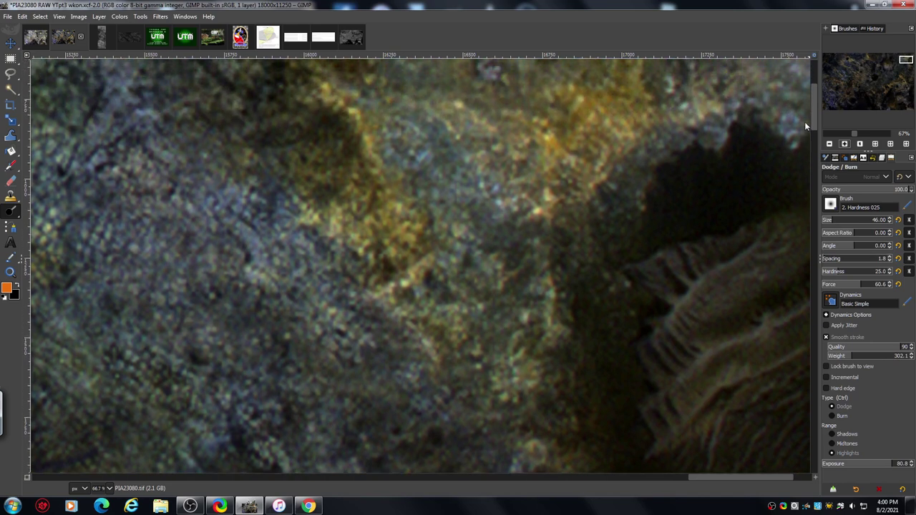
scroll(805, 122, up, 5)
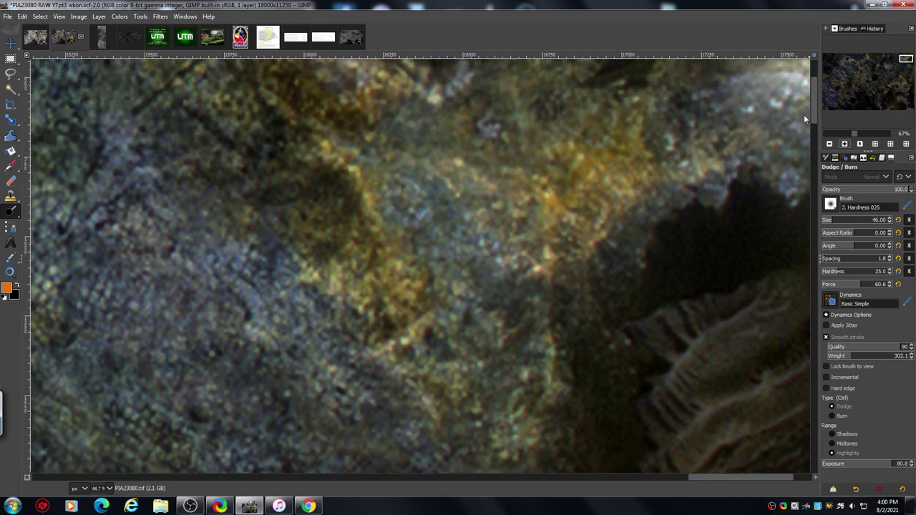
scroll(803, 118, up, 3)
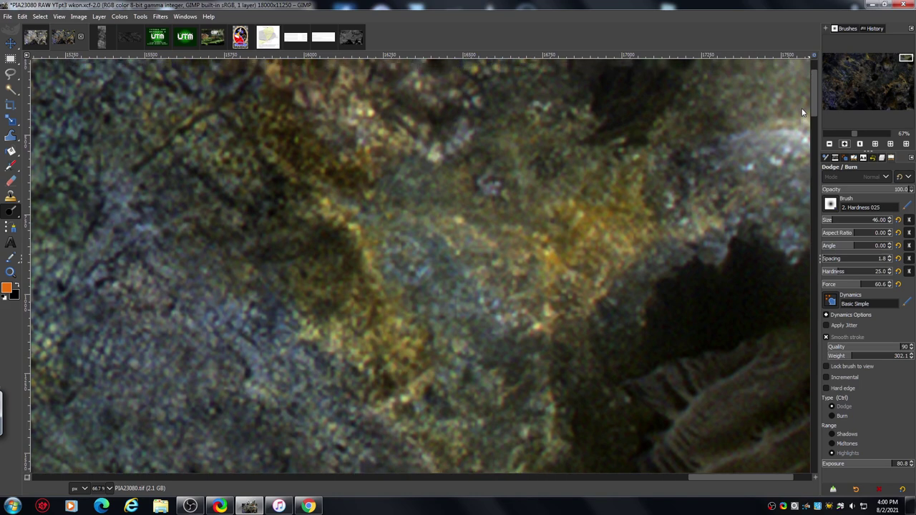
scroll(802, 109, up, 6)
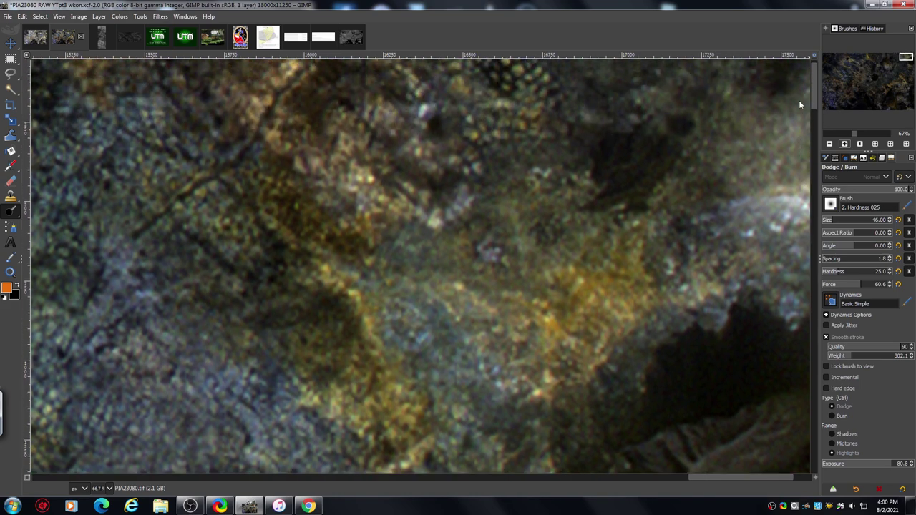
scroll(800, 105, up, 2)
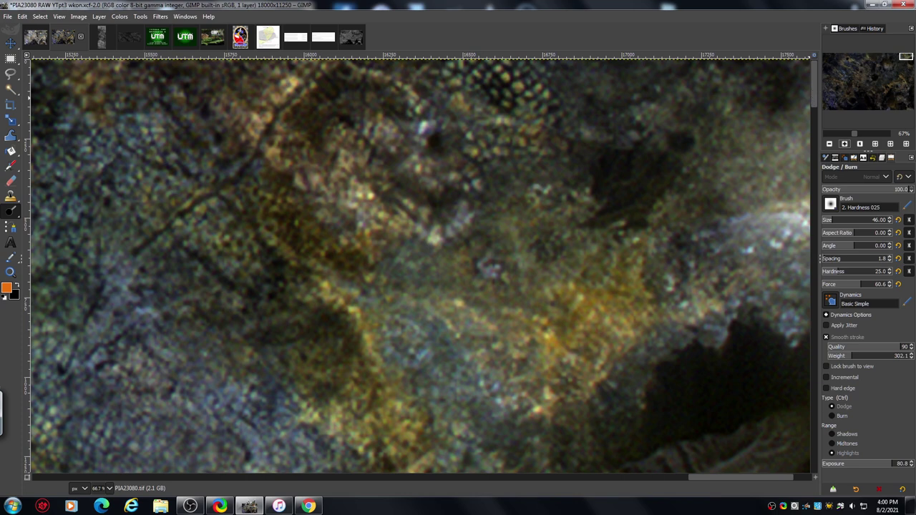
Reposition the zoomed view onto the dark rock near the image's right edge.
click(829, 144)
click(829, 144)
click(829, 143)
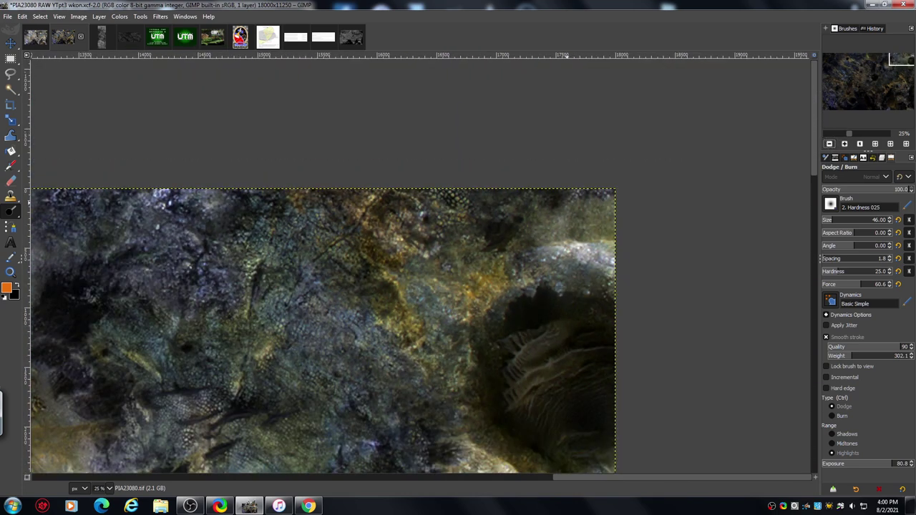
drag(900, 62, 893, 100)
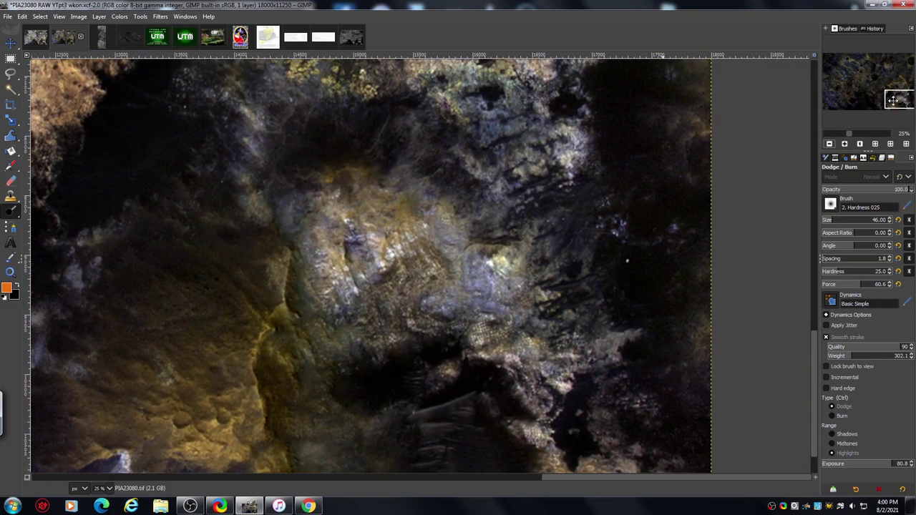
click(845, 144)
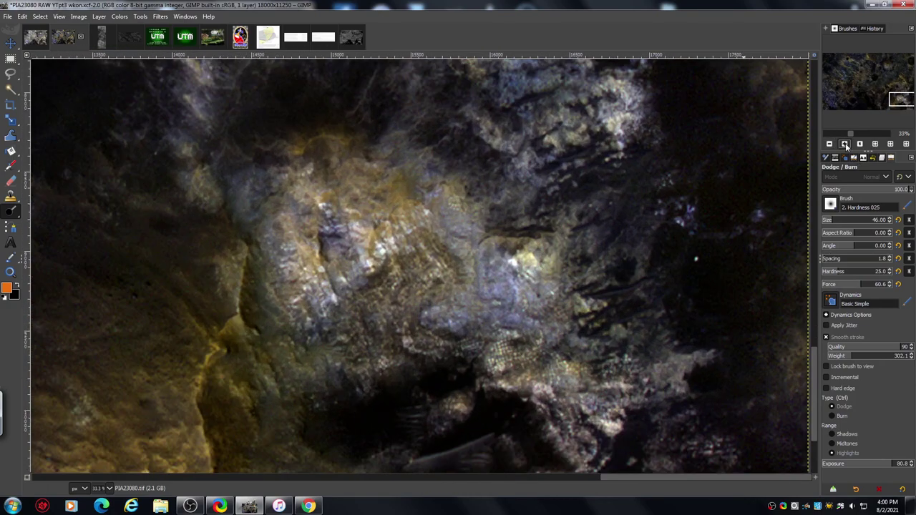
click(845, 144)
click(845, 144)
drag(901, 99, 907, 96)
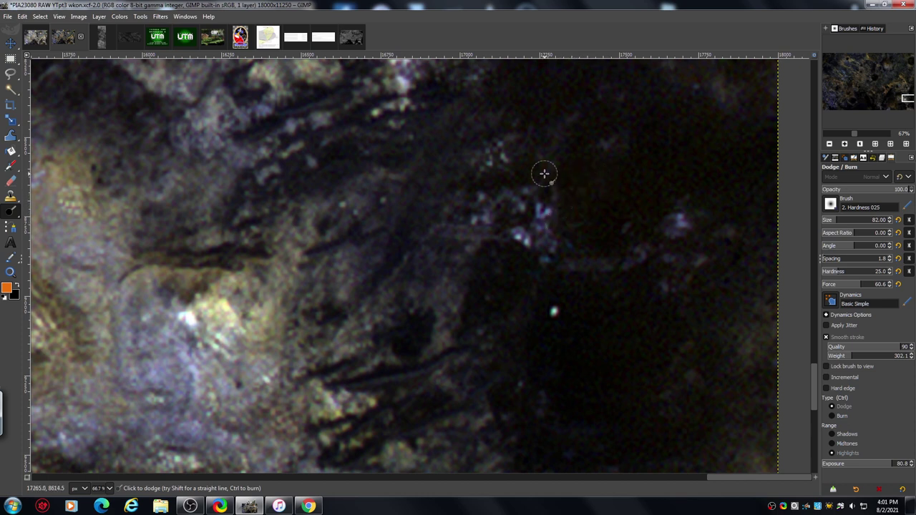
Dodge the dark rock around the bright specks and the streak toward the bright blob.
click(575, 188)
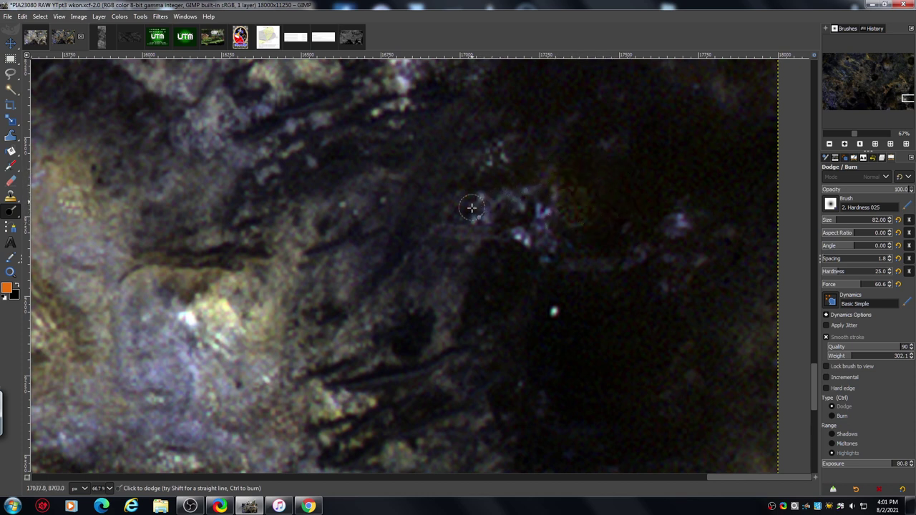
mouse_move(441, 220)
mouse_down()
mouse_move(407, 201)
mouse_move(426, 158)
mouse_move(422, 241)
mouse_move(451, 218)
mouse_move(461, 230)
mouse_move(487, 227)
mouse_move(508, 240)
mouse_move(489, 240)
mouse_move(501, 283)
mouse_move(510, 262)
mouse_move(519, 263)
mouse_move(504, 257)
mouse_move(546, 267)
mouse_move(505, 249)
mouse_move(544, 278)
mouse_move(505, 246)
mouse_move(566, 271)
mouse_move(619, 254)
mouse_move(570, 271)
mouse_move(582, 238)
mouse_move(563, 247)
mouse_move(541, 241)
mouse_move(564, 240)
mouse_move(594, 259)
mouse_move(603, 278)
mouse_move(675, 247)
mouse_up()
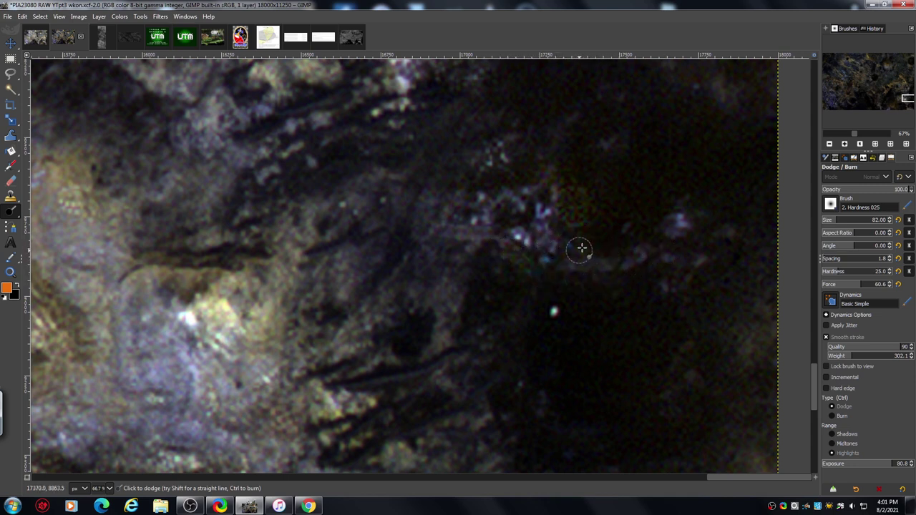
mouse_move(582, 249)
mouse_down()
mouse_move(669, 261)
mouse_move(687, 239)
mouse_move(659, 214)
mouse_move(683, 245)
mouse_move(670, 214)
mouse_move(684, 225)
mouse_move(679, 204)
mouse_up()
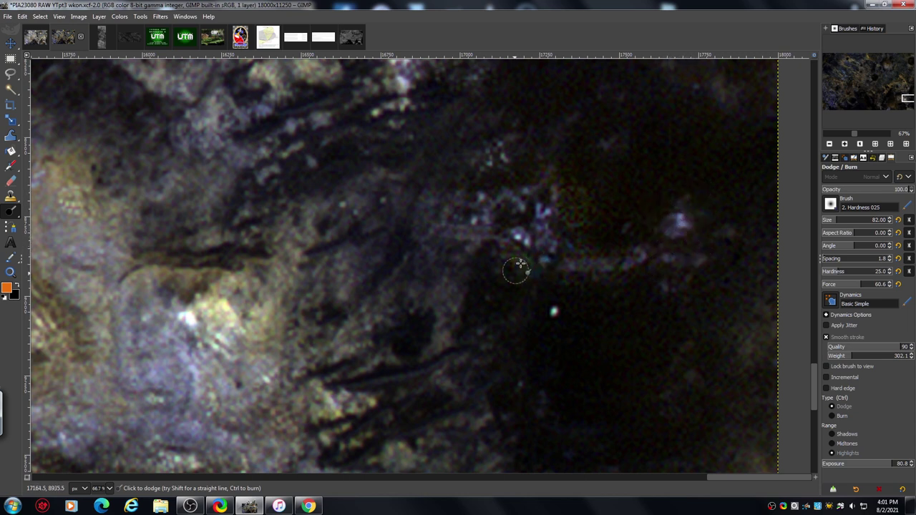
mouse_move(519, 265)
mouse_down()
mouse_move(488, 287)
mouse_move(478, 253)
mouse_move(411, 277)
mouse_move(410, 222)
mouse_move(370, 208)
mouse_move(364, 194)
mouse_move(328, 214)
mouse_move(319, 192)
mouse_up()
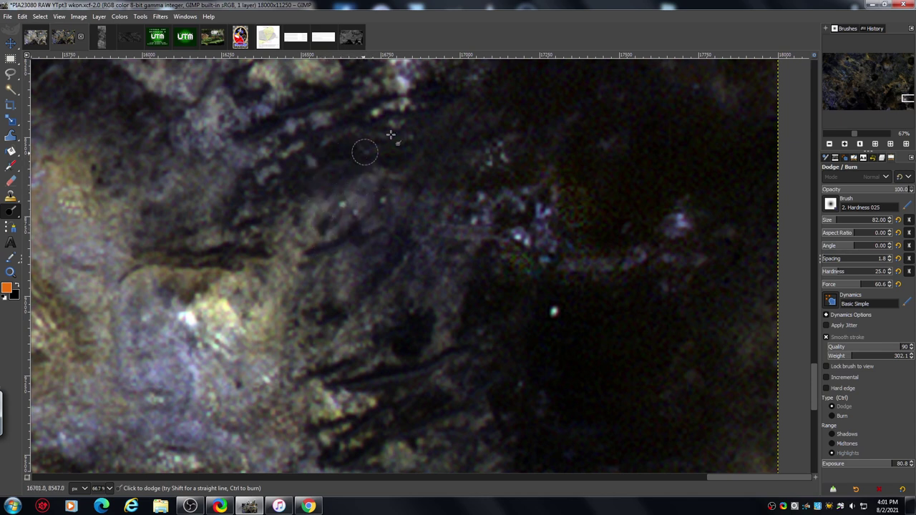
drag(360, 156, 435, 131)
mouse_move(383, 154)
mouse_down()
mouse_move(414, 154)
mouse_move(374, 152)
mouse_move(462, 133)
mouse_move(379, 143)
mouse_move(429, 141)
mouse_move(472, 112)
mouse_move(441, 139)
mouse_move(445, 150)
mouse_move(460, 169)
mouse_move(512, 171)
mouse_move(451, 148)
mouse_move(476, 186)
mouse_up()
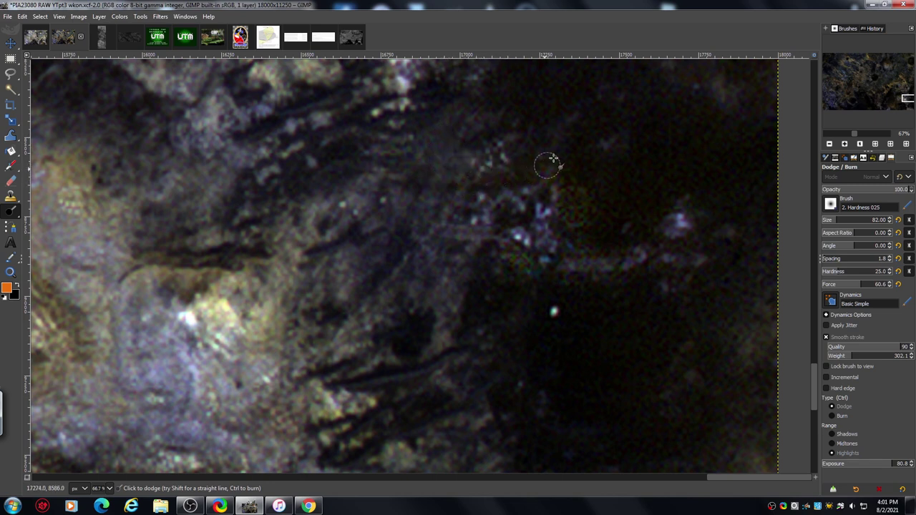
mouse_move(552, 158)
mouse_down()
mouse_move(515, 173)
mouse_move(549, 173)
mouse_move(516, 179)
mouse_move(503, 201)
mouse_up()
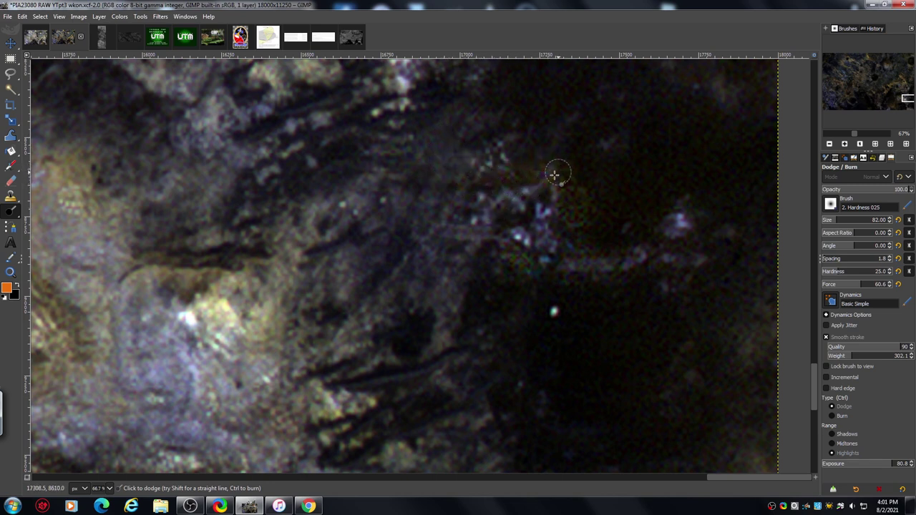
mouse_move(554, 174)
mouse_down()
mouse_move(583, 155)
mouse_move(598, 229)
mouse_move(610, 240)
mouse_move(602, 202)
mouse_move(573, 170)
mouse_move(564, 143)
mouse_move(573, 140)
mouse_move(587, 171)
mouse_move(578, 227)
mouse_move(609, 225)
mouse_up()
mouse_move(568, 190)
mouse_down()
mouse_move(610, 229)
mouse_move(635, 233)
mouse_move(580, 239)
mouse_move(653, 242)
mouse_move(630, 246)
mouse_move(621, 274)
mouse_move(561, 271)
mouse_move(594, 283)
mouse_move(546, 279)
mouse_move(513, 259)
mouse_move(478, 268)
mouse_move(468, 293)
mouse_move(459, 252)
mouse_move(440, 269)
mouse_move(422, 268)
mouse_move(411, 246)
mouse_move(353, 301)
mouse_move(379, 233)
mouse_move(418, 220)
mouse_move(396, 241)
mouse_move(390, 215)
mouse_move(370, 235)
mouse_move(359, 238)
mouse_move(356, 226)
mouse_move(325, 244)
mouse_up()
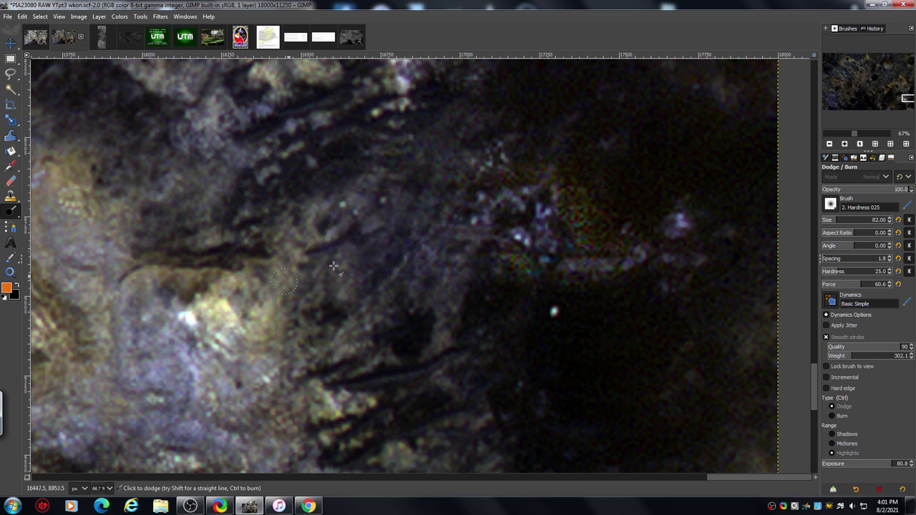
Lighten the lower dark rock, the bright spot, the upper-right patch and a cross streak.
mouse_move(468, 264)
mouse_down()
mouse_move(476, 290)
mouse_move(480, 279)
mouse_move(495, 308)
mouse_up()
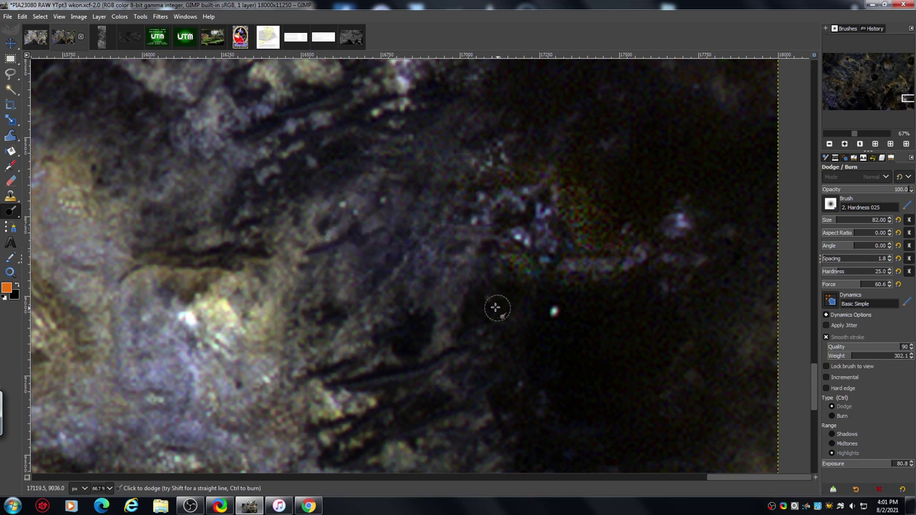
mouse_move(516, 262)
mouse_down()
mouse_move(550, 294)
mouse_move(498, 282)
mouse_move(472, 317)
mouse_move(499, 310)
mouse_move(483, 289)
mouse_move(470, 315)
mouse_move(524, 289)
mouse_move(540, 323)
mouse_move(536, 285)
mouse_move(553, 286)
mouse_move(590, 314)
mouse_move(626, 280)
mouse_up()
mouse_move(660, 241)
mouse_down()
mouse_move(710, 238)
mouse_move(653, 230)
mouse_move(715, 234)
mouse_move(705, 231)
mouse_move(702, 209)
mouse_move(673, 210)
mouse_up()
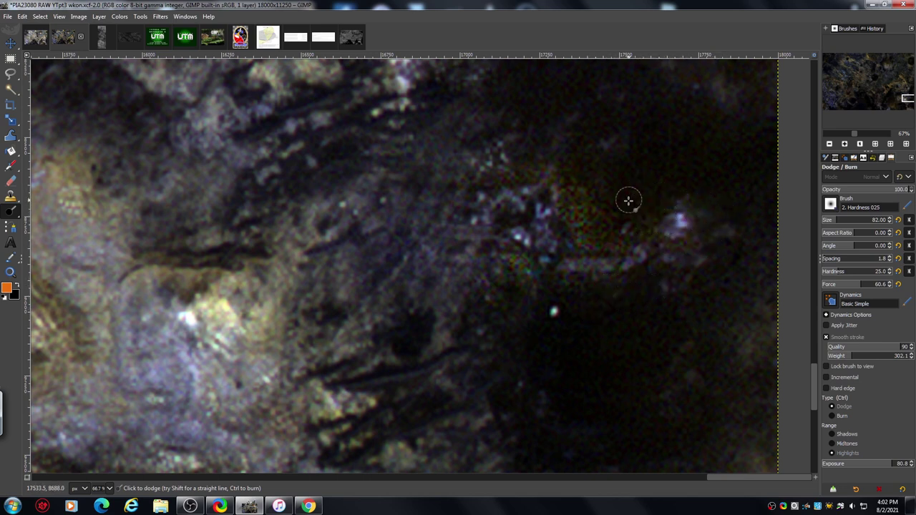
mouse_move(499, 141)
mouse_down()
mouse_move(468, 136)
mouse_move(429, 167)
mouse_move(414, 164)
mouse_move(415, 130)
mouse_move(385, 159)
mouse_move(378, 137)
mouse_up()
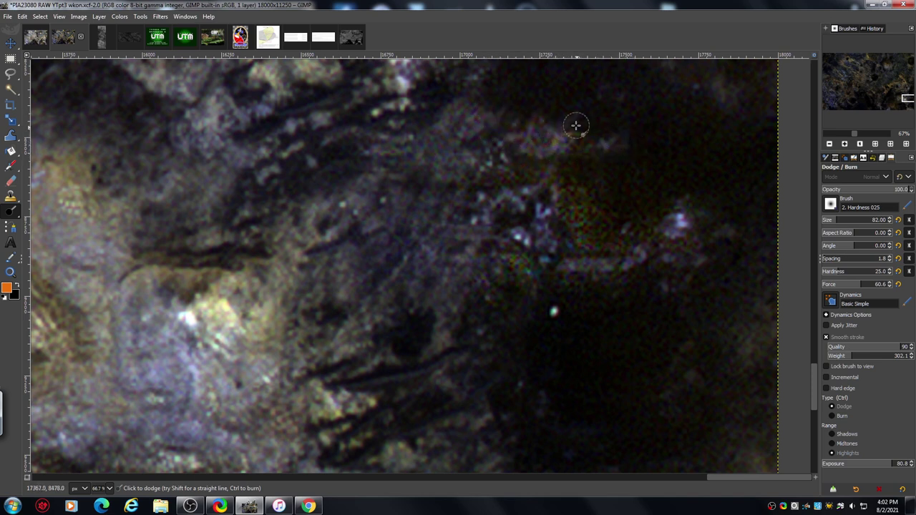
mouse_move(576, 125)
mouse_down()
mouse_move(600, 152)
mouse_move(663, 142)
mouse_move(573, 133)
mouse_move(593, 157)
mouse_move(648, 151)
mouse_move(651, 182)
mouse_move(577, 173)
mouse_move(576, 207)
mouse_move(592, 215)
mouse_move(632, 212)
mouse_move(585, 189)
mouse_move(616, 211)
mouse_move(699, 186)
mouse_up()
drag(581, 235, 633, 246)
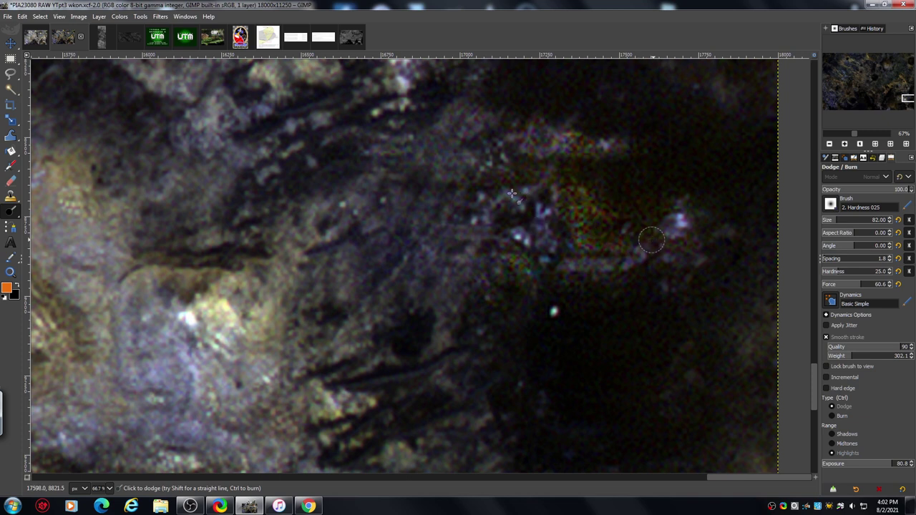
mouse_move(511, 193)
mouse_down()
mouse_move(479, 244)
mouse_move(471, 228)
mouse_move(451, 235)
mouse_move(441, 217)
mouse_move(425, 228)
mouse_move(405, 214)
mouse_move(377, 231)
mouse_up()
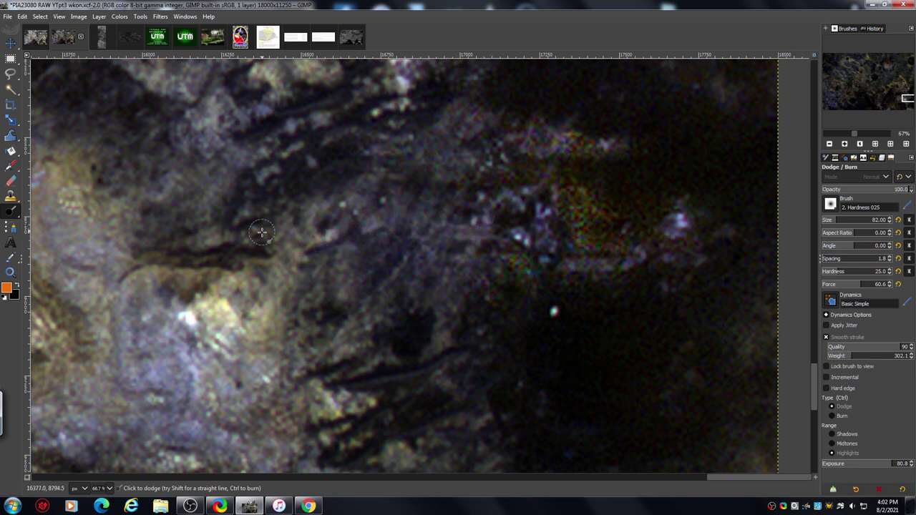
Brighten the left rock ledge and the bluish streak along the dark ridge near the top.
mouse_move(261, 233)
mouse_down()
mouse_move(242, 249)
mouse_move(208, 239)
mouse_move(150, 254)
mouse_up()
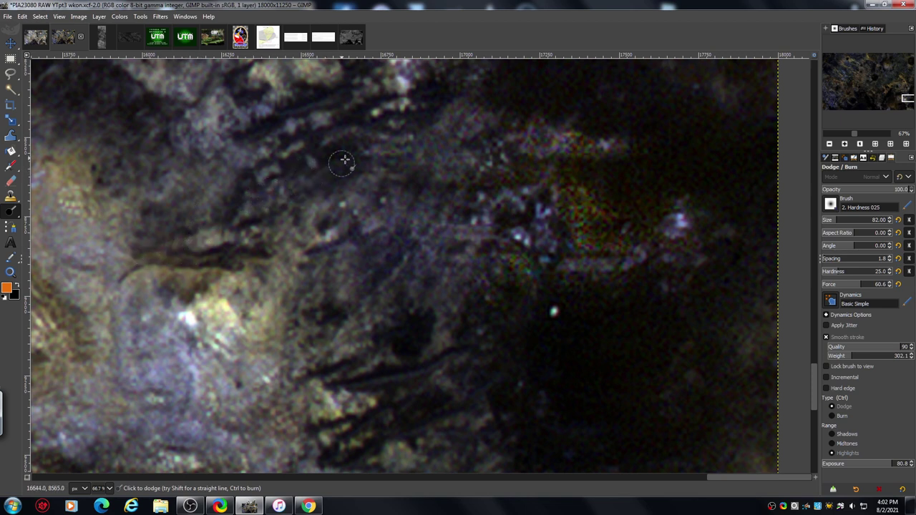
drag(288, 112, 345, 85)
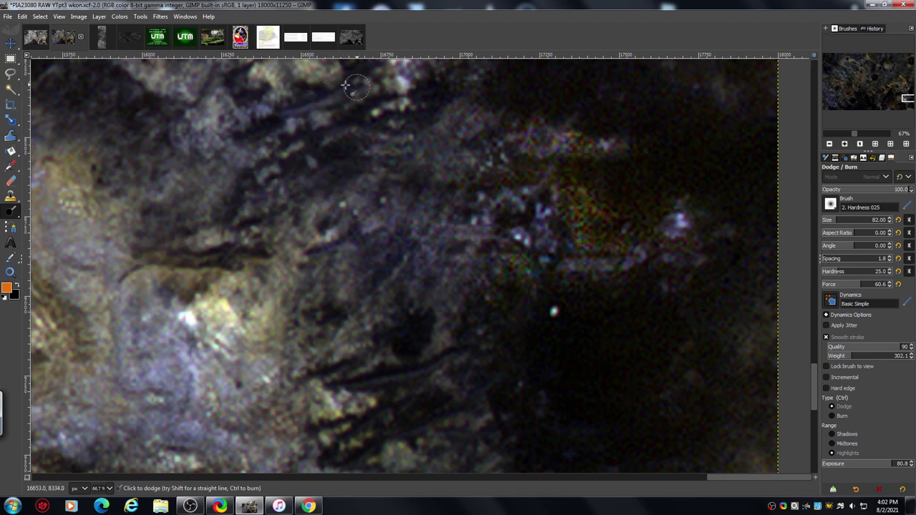
mouse_move(285, 111)
mouse_down()
mouse_move(395, 81)
mouse_move(331, 98)
mouse_move(379, 80)
mouse_up()
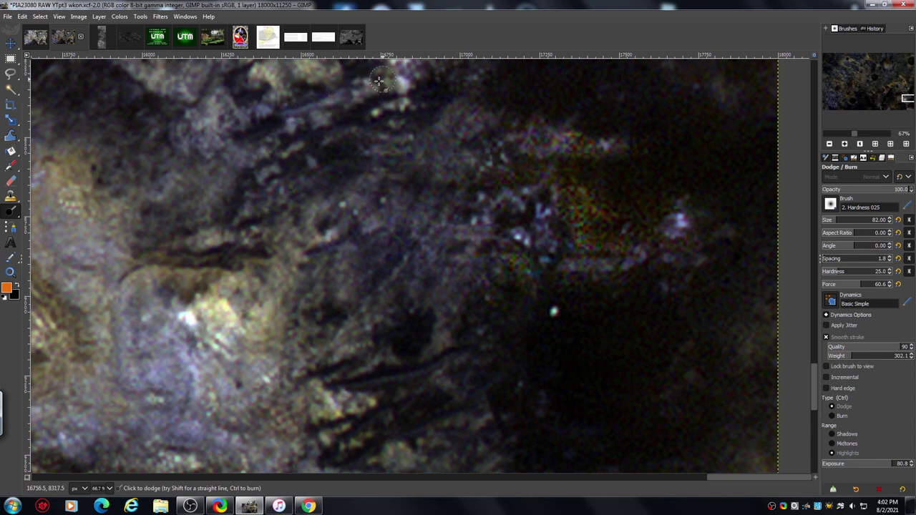
mouse_move(251, 103)
mouse_down()
mouse_move(249, 134)
mouse_move(276, 111)
mouse_up()
mouse_move(339, 157)
mouse_down()
mouse_move(334, 143)
mouse_move(375, 129)
mouse_up()
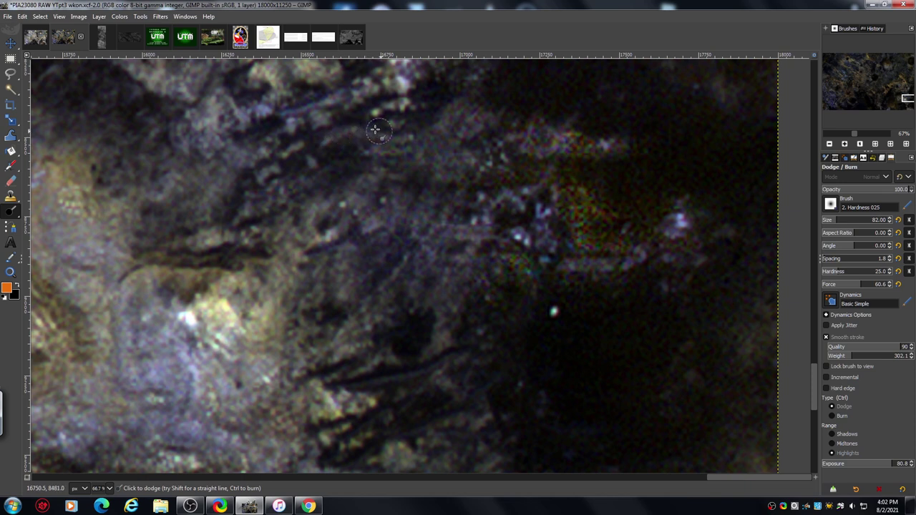
mouse_move(334, 154)
mouse_down()
mouse_move(364, 164)
mouse_move(462, 140)
mouse_move(509, 108)
mouse_move(558, 102)
mouse_up()
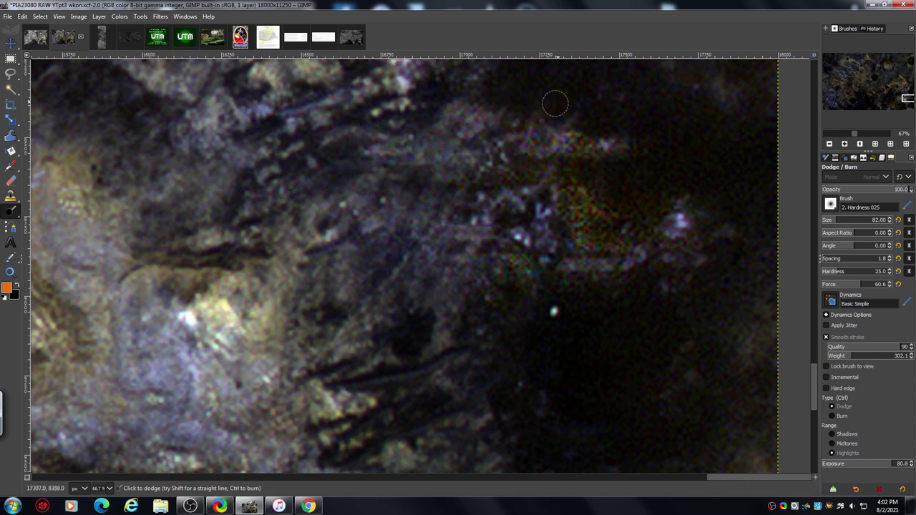
click(829, 144)
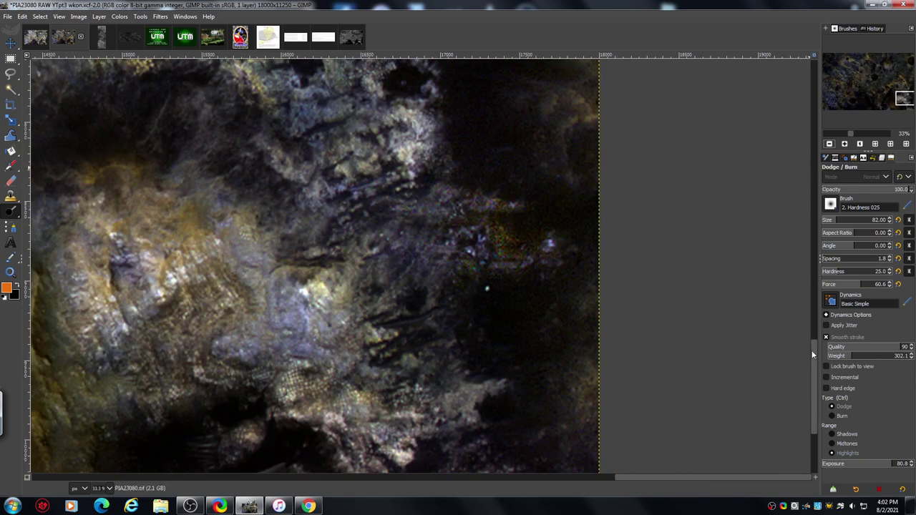
scroll(813, 355, down, 3)
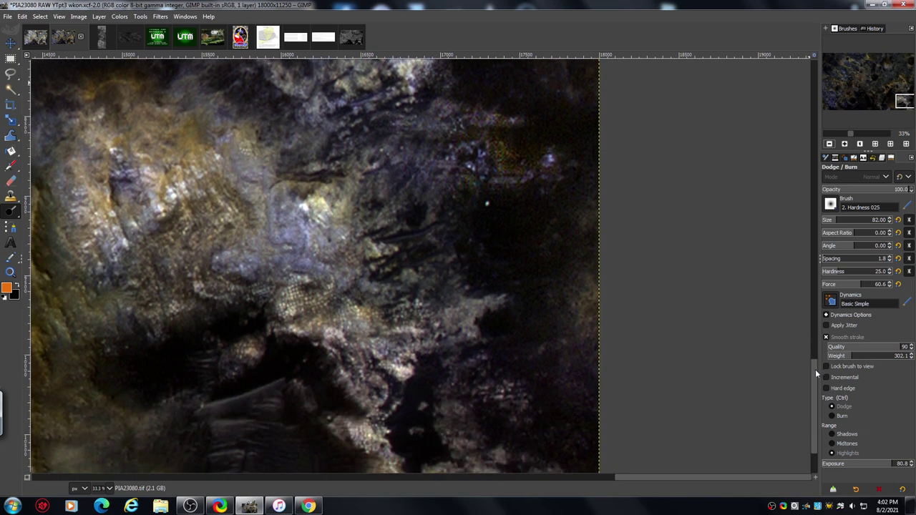
drag(815, 369, 787, 255)
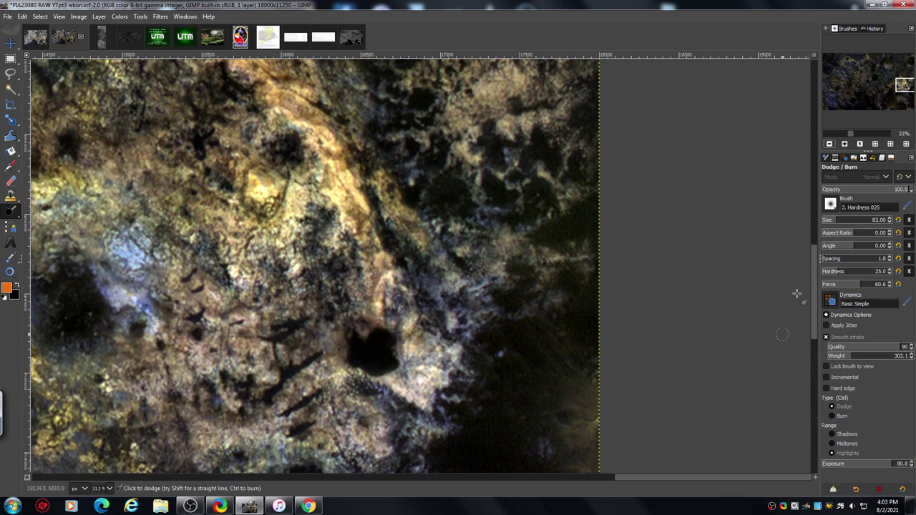
drag(629, 479, 595, 491)
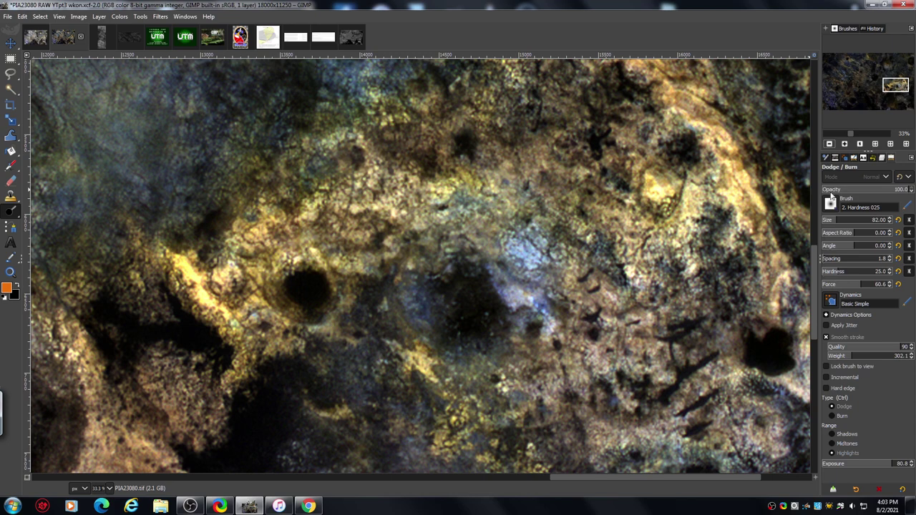
click(845, 144)
click(846, 145)
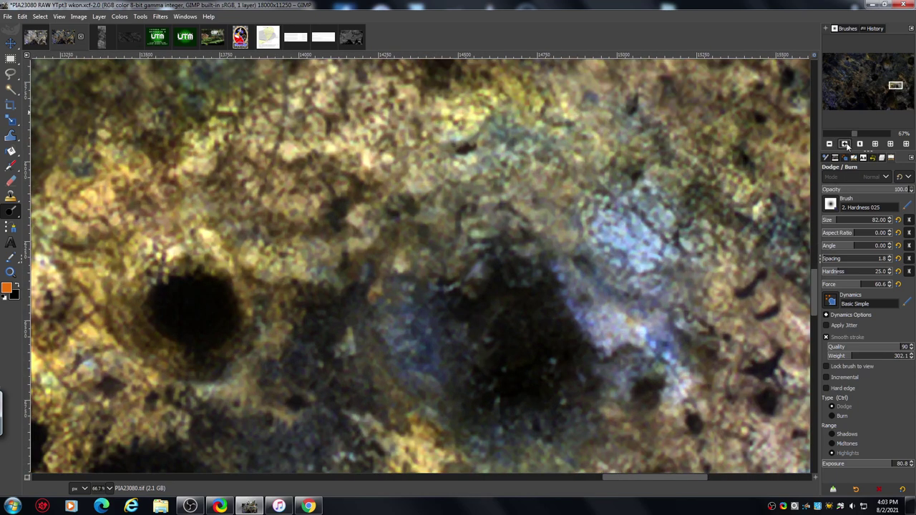
drag(627, 477, 480, 514)
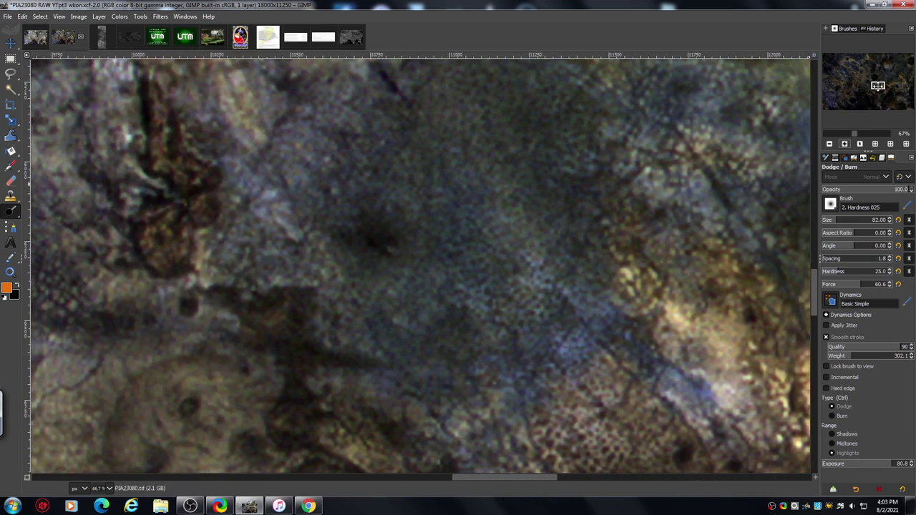
drag(877, 86, 875, 88)
drag(873, 87, 872, 65)
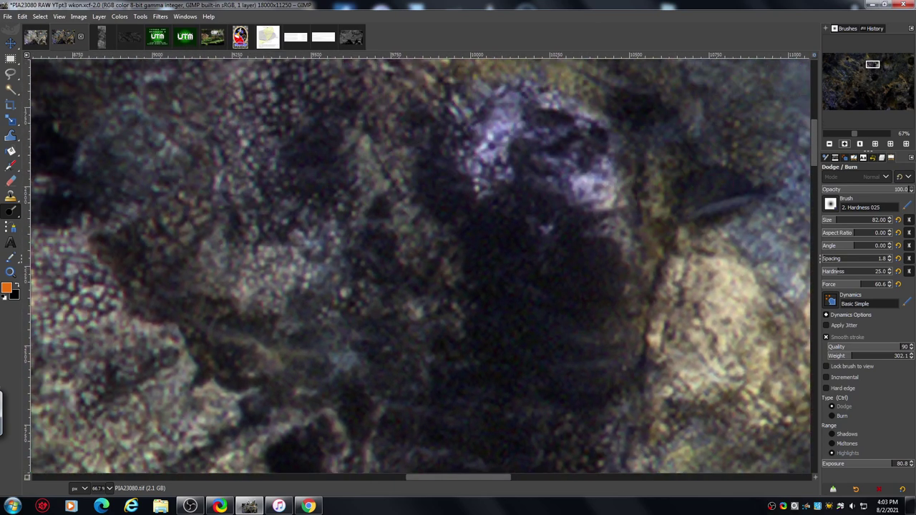
click(829, 144)
click(829, 144)
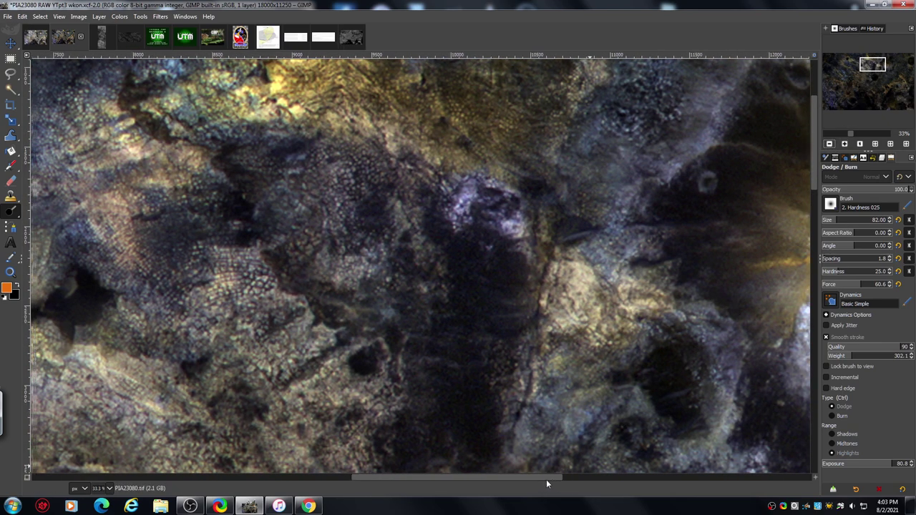
drag(546, 478, 503, 478)
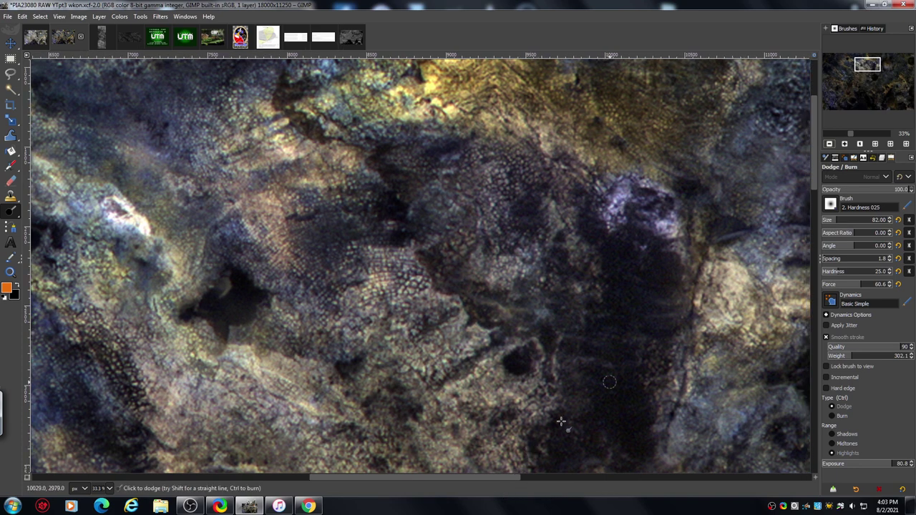
drag(812, 179, 806, 144)
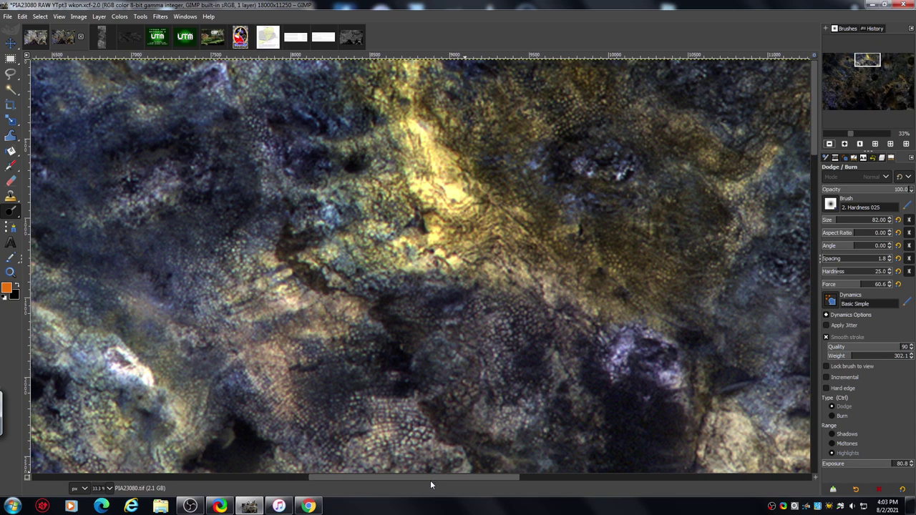
drag(425, 480, 151, 491)
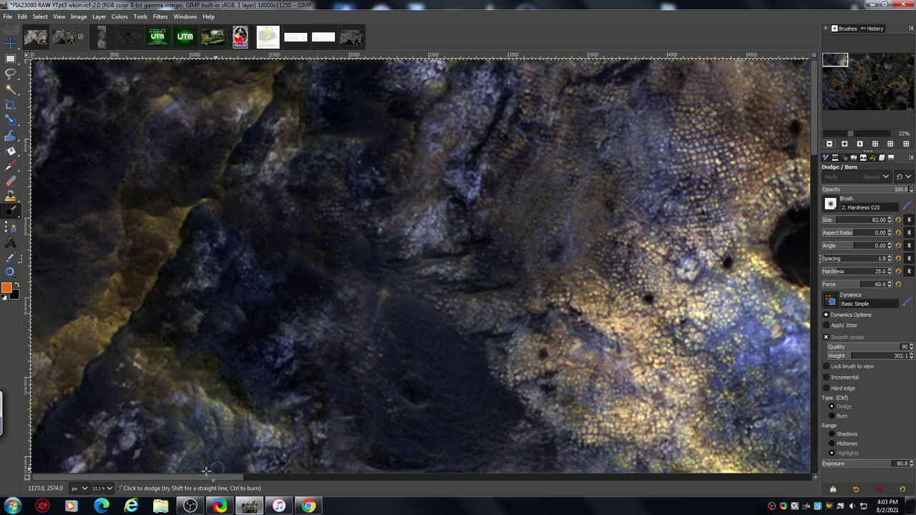
drag(814, 136, 810, 155)
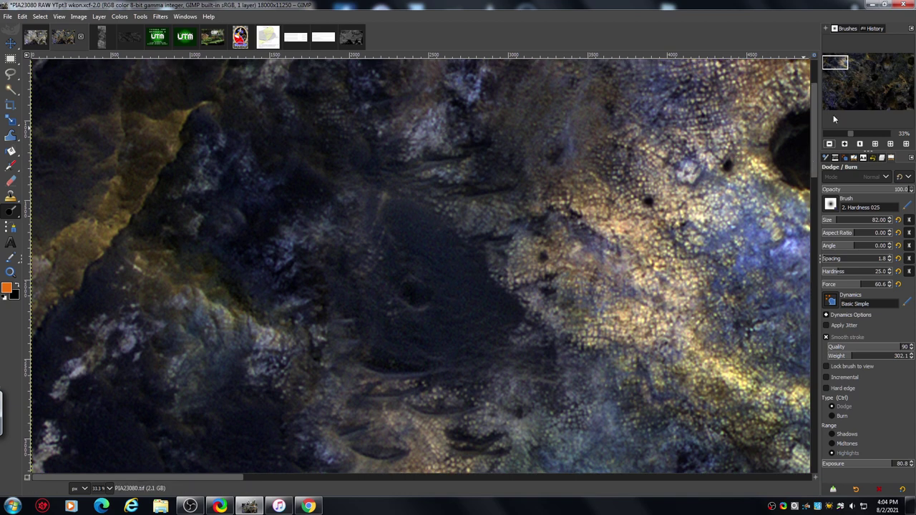
Zoom in and dodge the bluish rock patches inside the dark basin.
click(844, 144)
click(844, 143)
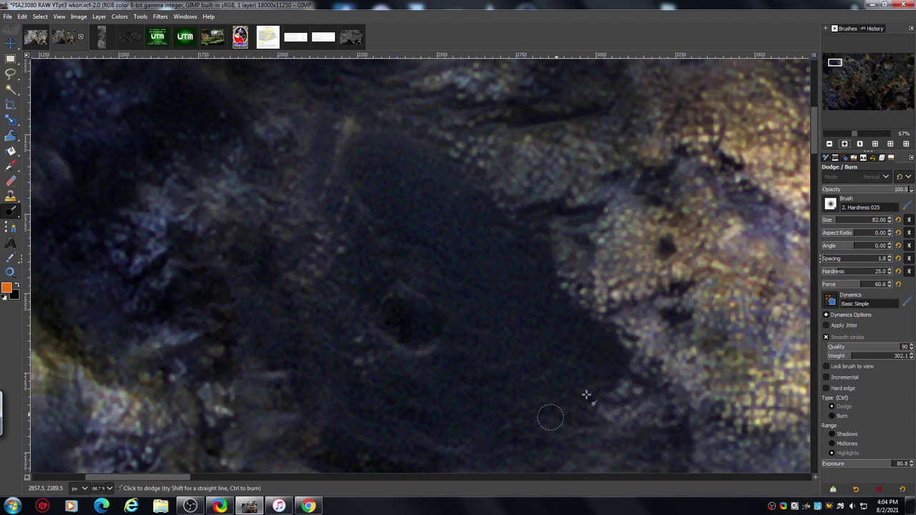
drag(165, 477, 132, 477)
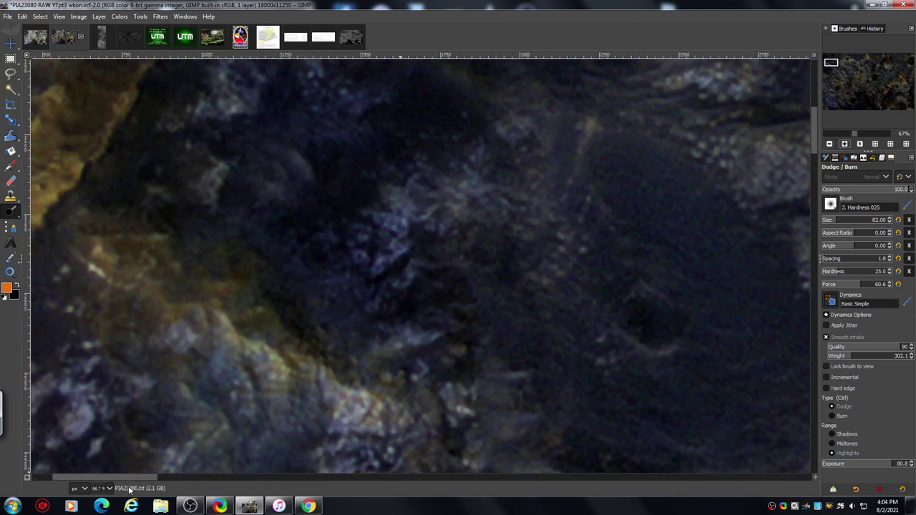
mouse_move(404, 213)
mouse_down()
mouse_move(367, 205)
mouse_move(399, 262)
mouse_move(352, 237)
mouse_move(303, 236)
mouse_up()
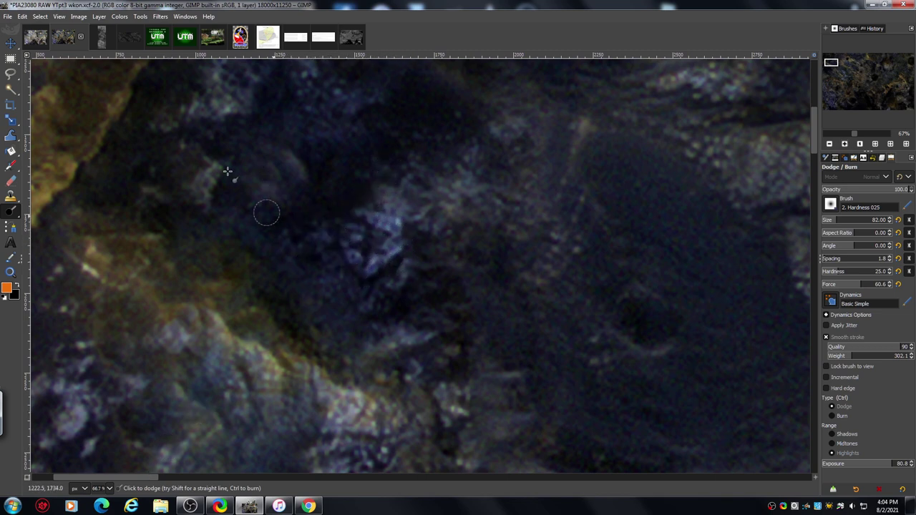
mouse_move(228, 172)
mouse_down()
mouse_move(203, 206)
mouse_move(173, 124)
mouse_move(209, 91)
mouse_move(235, 91)
mouse_move(249, 112)
mouse_move(316, 105)
mouse_move(302, 147)
mouse_move(285, 145)
mouse_move(293, 169)
mouse_move(347, 178)
mouse_move(360, 238)
mouse_move(339, 252)
mouse_move(340, 237)
mouse_move(295, 237)
mouse_move(364, 254)
mouse_move(377, 269)
mouse_move(413, 265)
mouse_move(412, 295)
mouse_up()
mouse_move(427, 266)
mouse_down()
mouse_move(407, 282)
mouse_move(428, 289)
mouse_move(442, 278)
mouse_move(459, 290)
mouse_move(415, 303)
mouse_move(463, 321)
mouse_move(404, 308)
mouse_move(481, 323)
mouse_move(508, 285)
mouse_up()
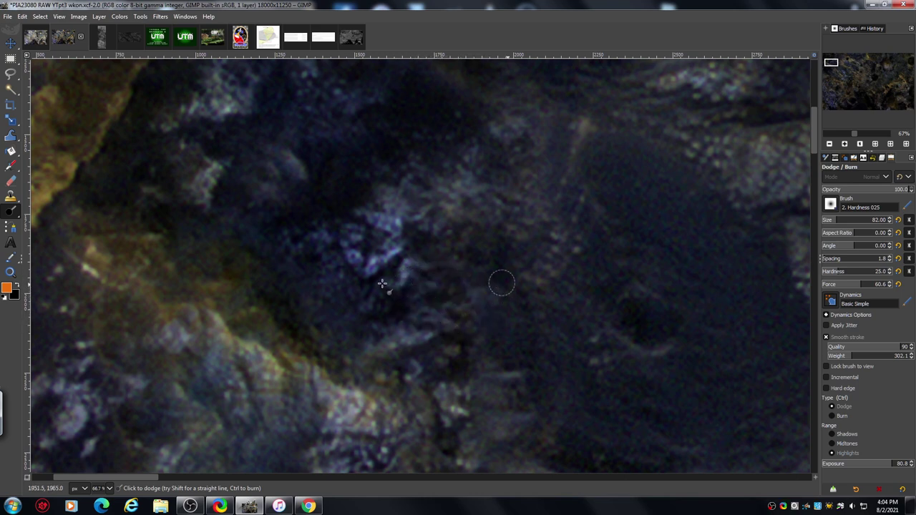
mouse_move(382, 284)
mouse_down()
mouse_move(371, 310)
mouse_move(382, 282)
mouse_move(347, 294)
mouse_move(299, 233)
mouse_move(278, 246)
mouse_move(299, 213)
mouse_move(333, 225)
mouse_move(292, 259)
mouse_move(282, 237)
mouse_move(267, 240)
mouse_move(261, 224)
mouse_move(308, 222)
mouse_up()
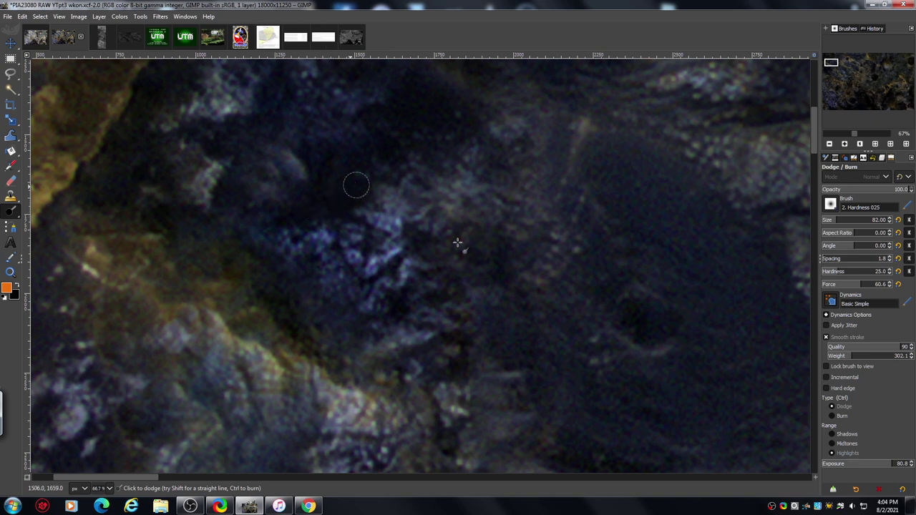
mouse_move(478, 364)
mouse_down()
mouse_move(500, 386)
mouse_move(522, 364)
mouse_move(535, 374)
mouse_move(456, 387)
mouse_move(454, 356)
mouse_move(478, 355)
mouse_move(437, 298)
mouse_move(407, 312)
mouse_move(474, 312)
mouse_up()
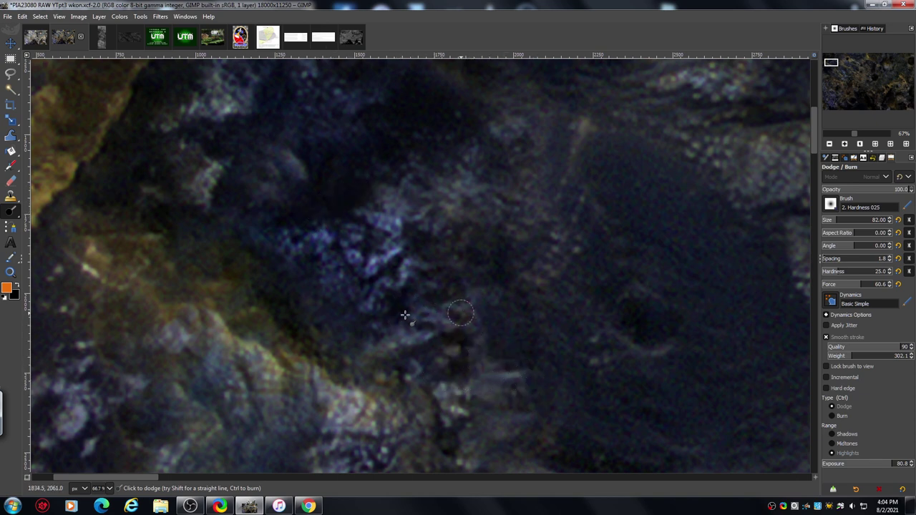
mouse_move(405, 315)
mouse_down()
mouse_move(489, 317)
mouse_move(448, 272)
mouse_move(427, 280)
mouse_move(403, 244)
mouse_move(462, 245)
mouse_move(433, 225)
mouse_move(487, 155)
mouse_move(529, 147)
mouse_move(538, 118)
mouse_move(414, 164)
mouse_move(362, 162)
mouse_up()
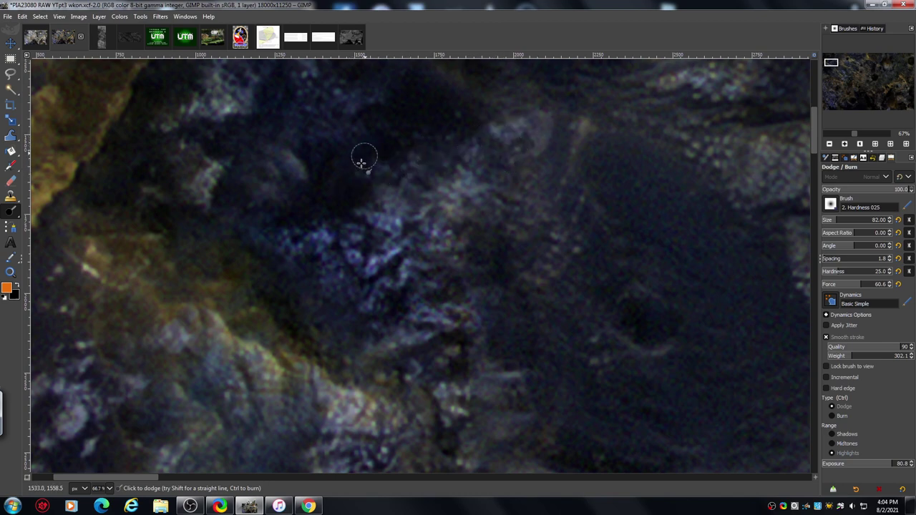
Zoom out to a wide view of the image top and switch to the grayscale Mawrth Vallis image.
click(828, 144)
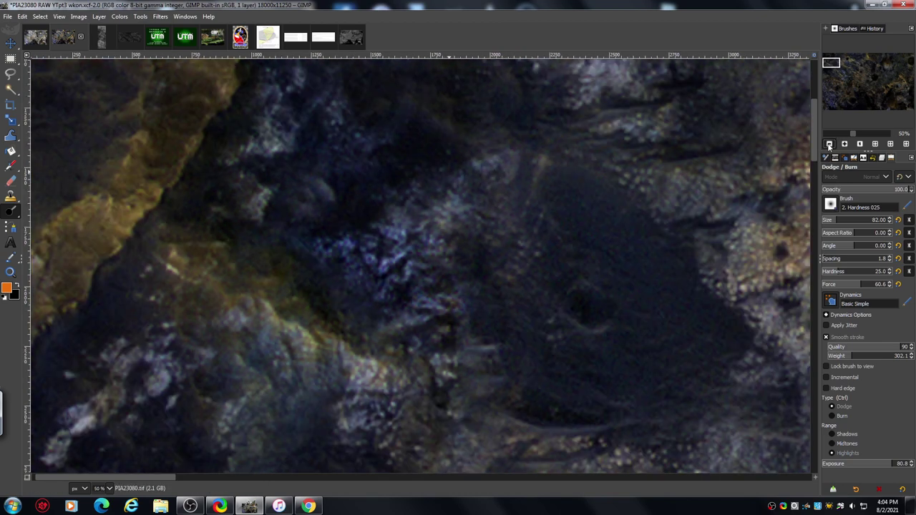
click(829, 144)
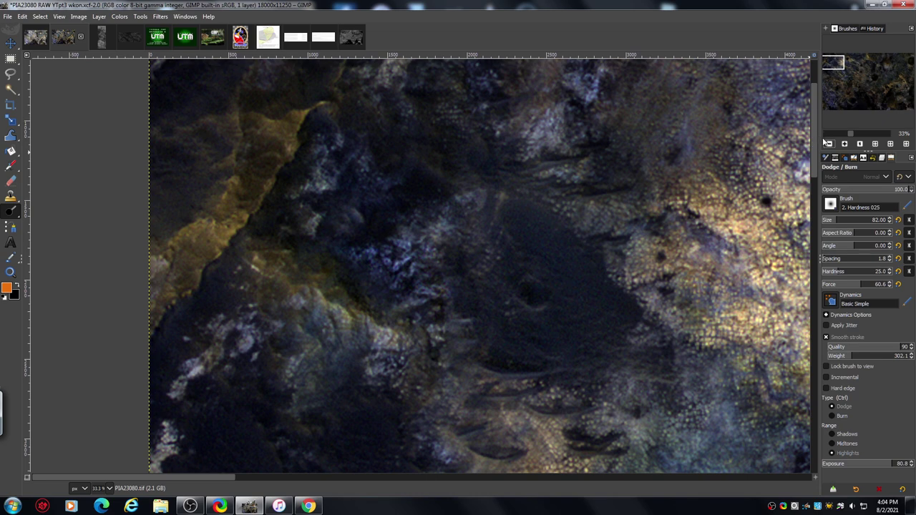
click(829, 144)
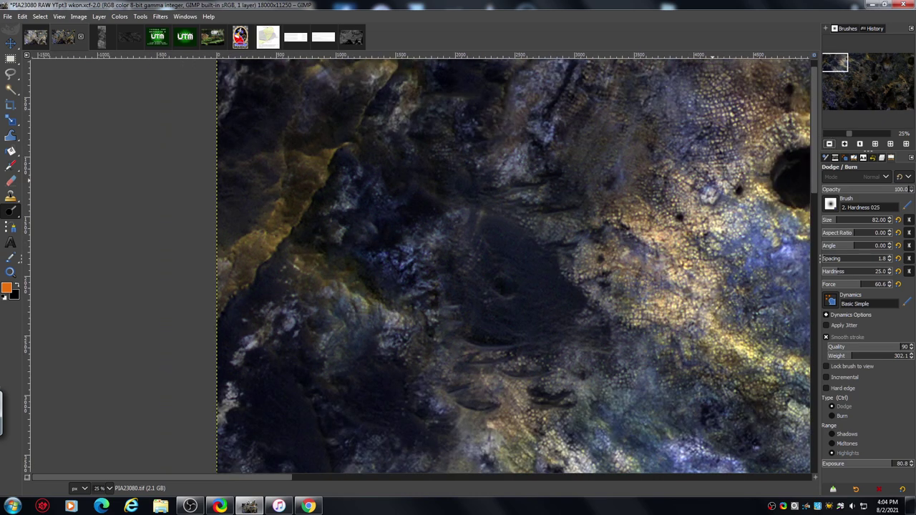
drag(835, 63, 850, 69)
click(829, 144)
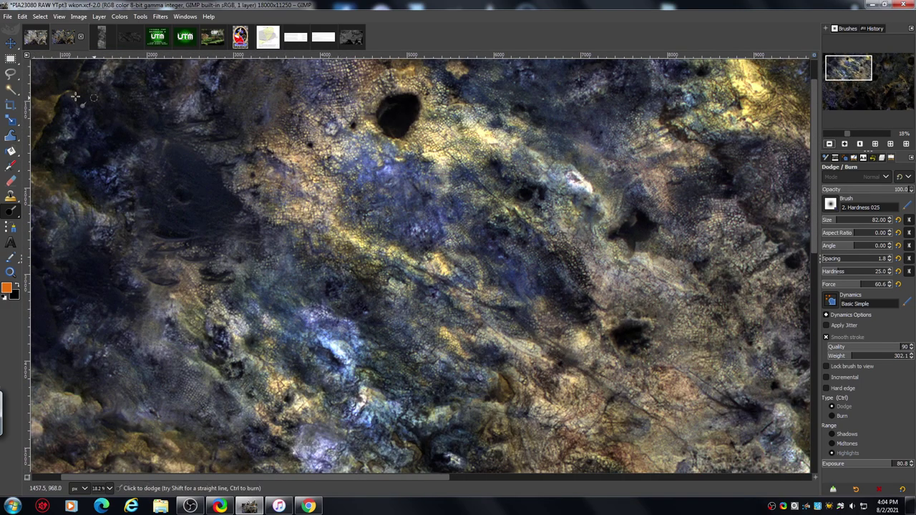
click(353, 40)
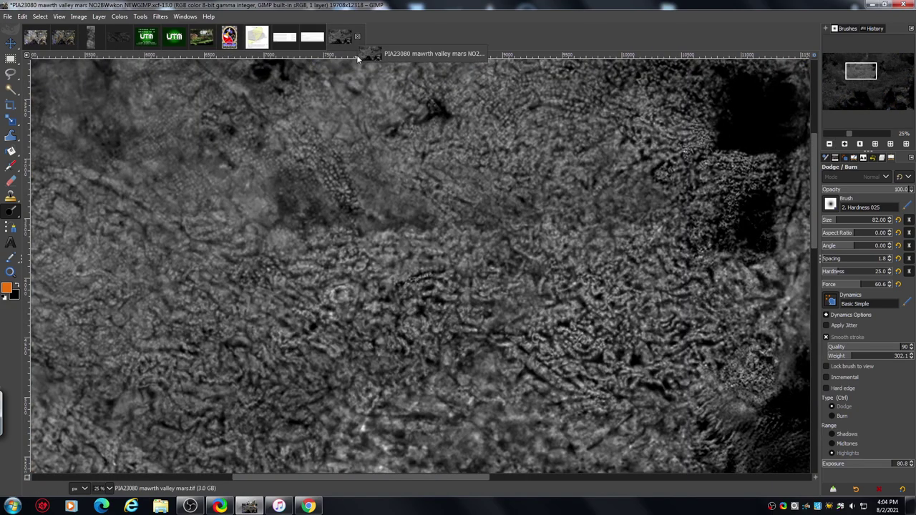
Zoom the grayscale copy out to fit, then switch to the PIA23080 RAW.xcf colour image.
click(830, 144)
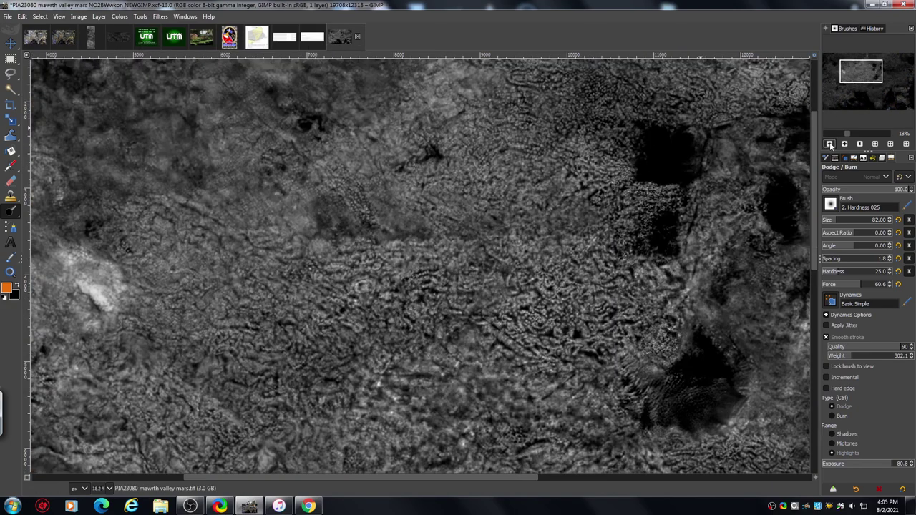
click(830, 144)
click(830, 144)
click(830, 144)
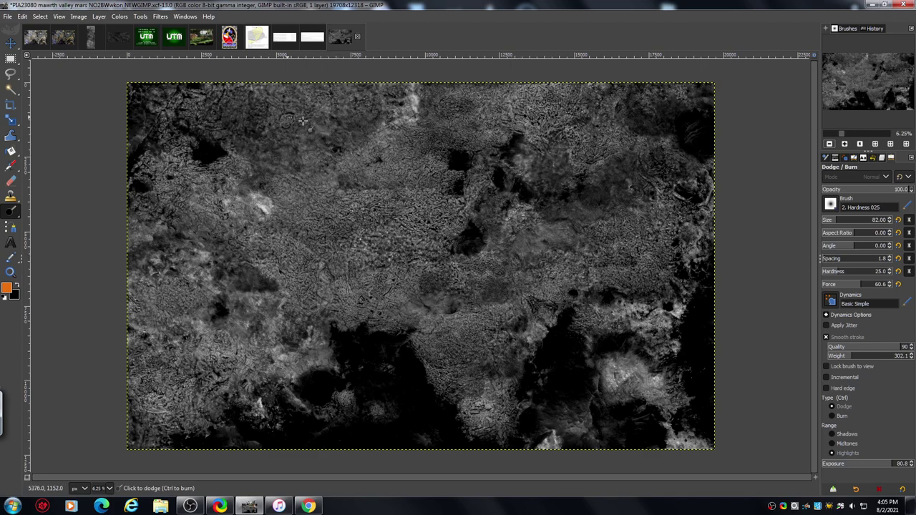
click(38, 38)
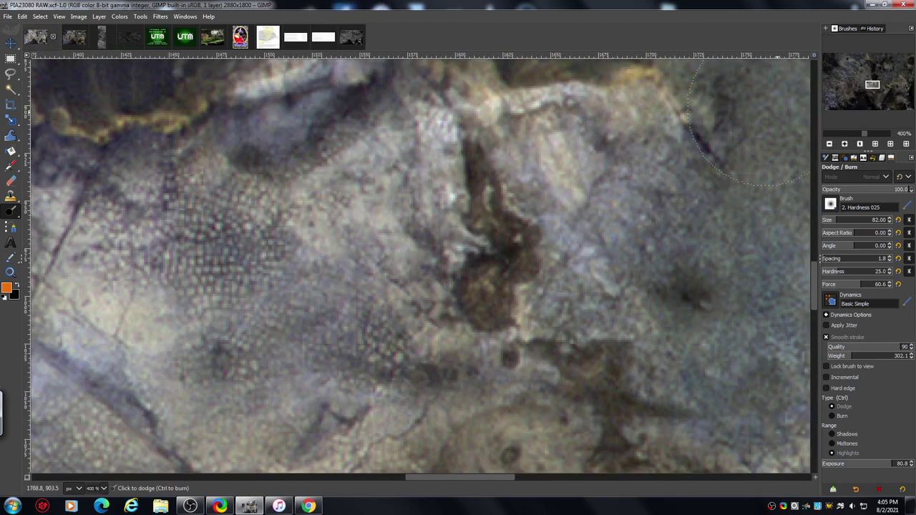
Zoom the colour image out to show it whole, then return to the NO2BWwkon.NEWGIMP.xcf grayscale copy.
click(830, 144)
click(829, 144)
click(829, 144)
click(829, 144)
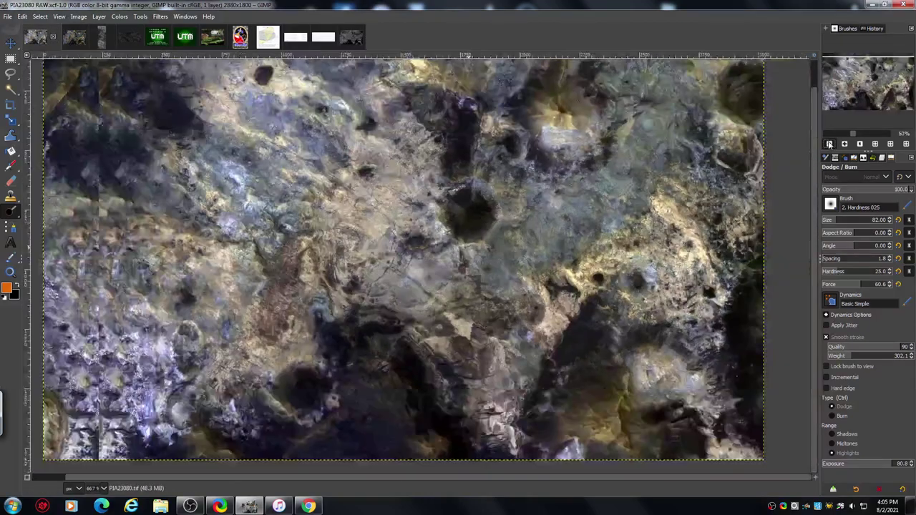
click(829, 144)
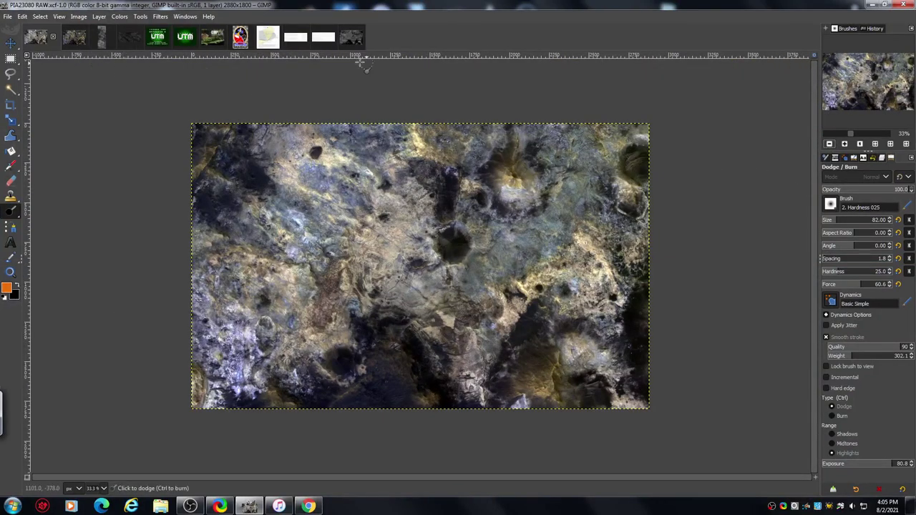
click(352, 40)
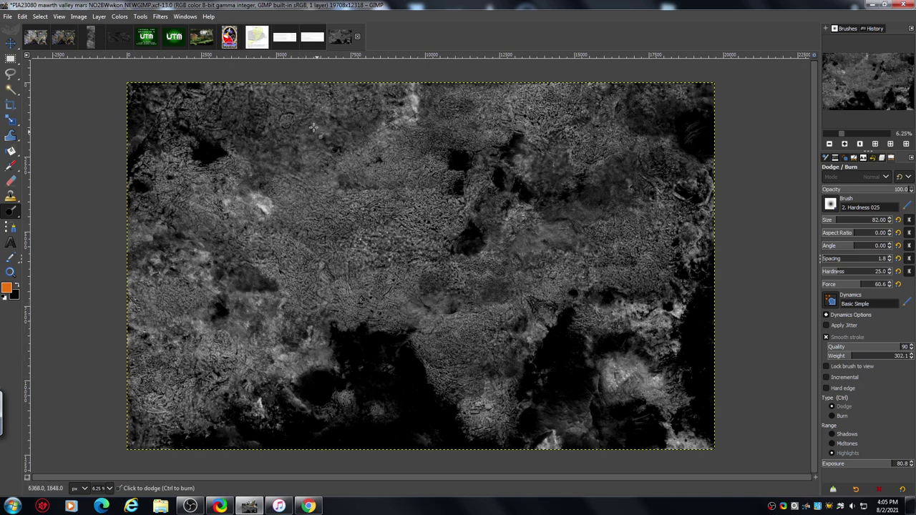
Zoom the grayscale image to about 33% and frame the pitted upper-middle terrain.
click(844, 145)
click(844, 144)
click(844, 145)
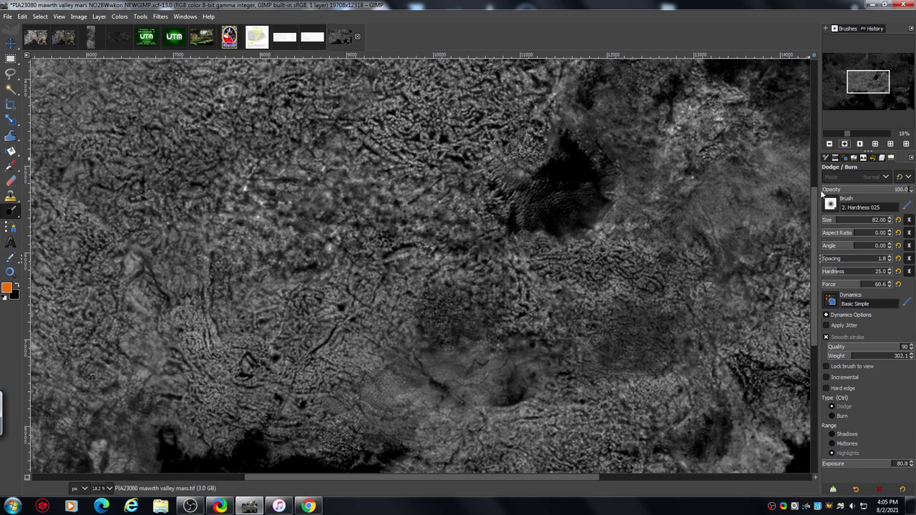
drag(814, 226, 806, 101)
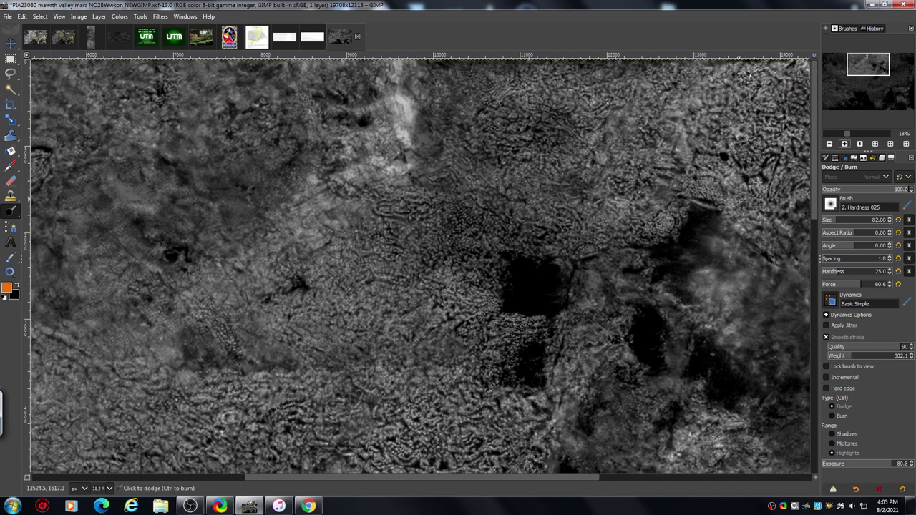
drag(446, 477, 508, 475)
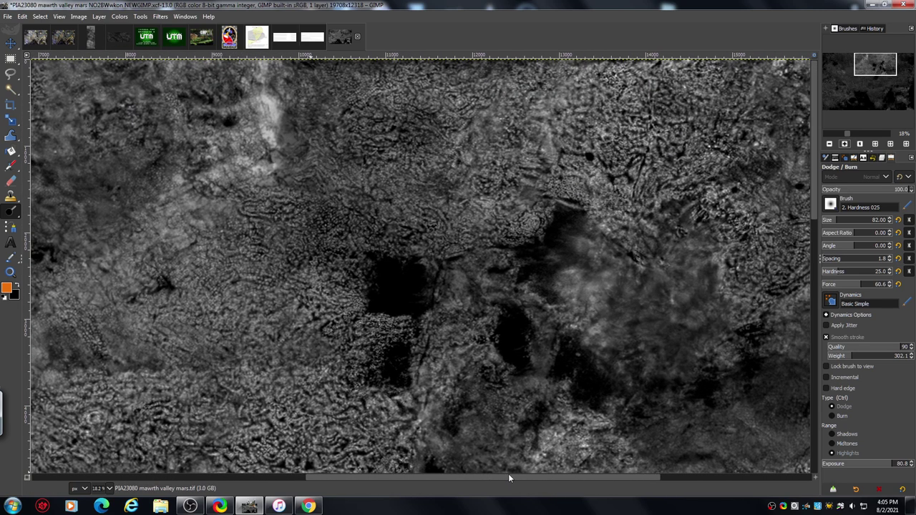
click(843, 144)
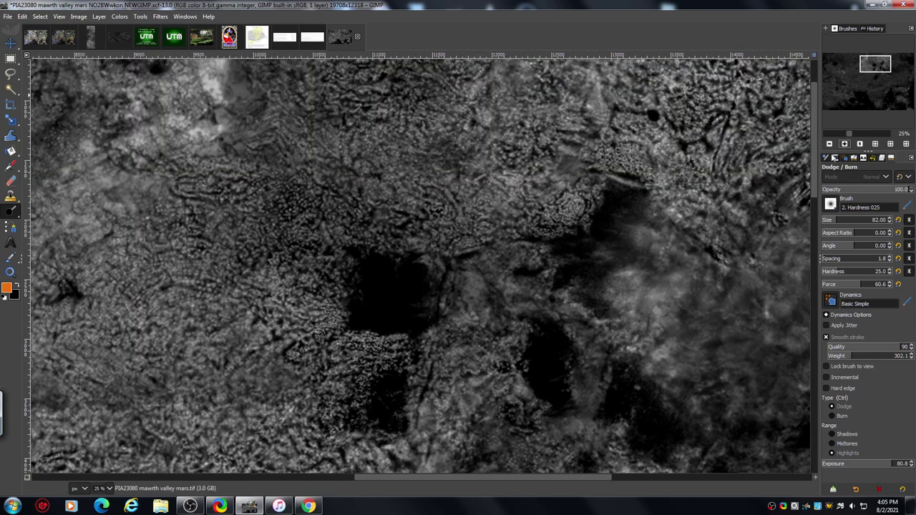
drag(874, 64, 873, 62)
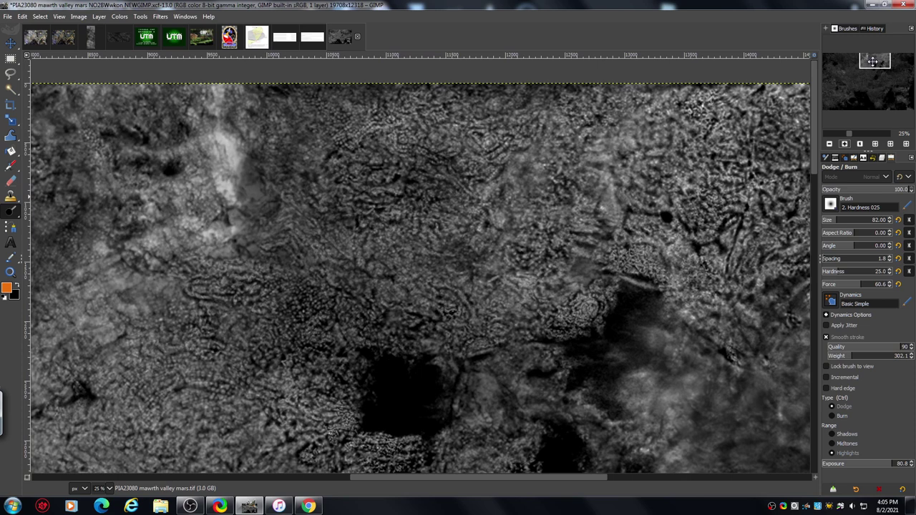
click(843, 145)
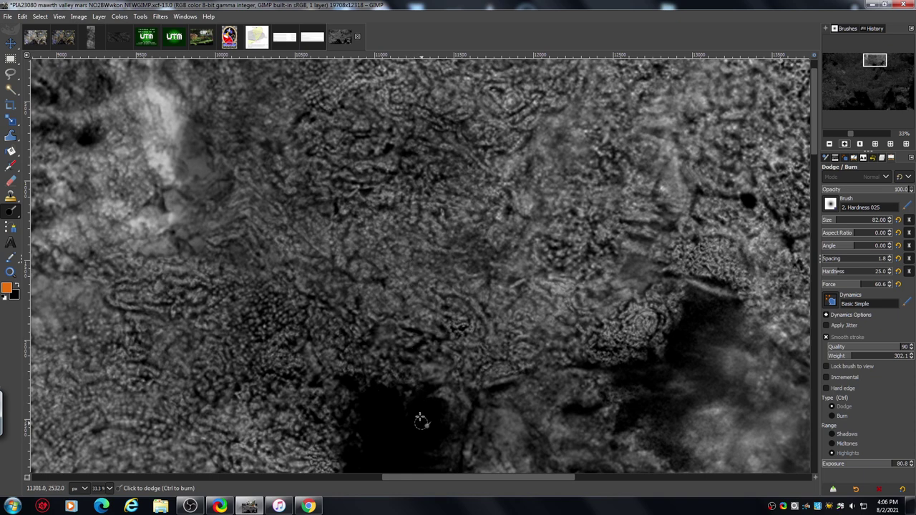
Pan the 33% view to the dense wormlike cellular ground with dark hollows at upper right.
drag(429, 478, 529, 485)
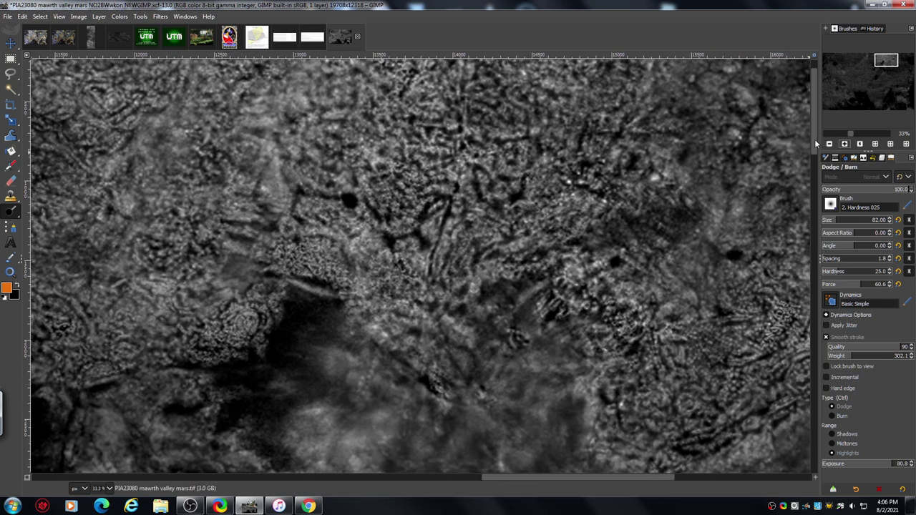
drag(814, 139, 817, 182)
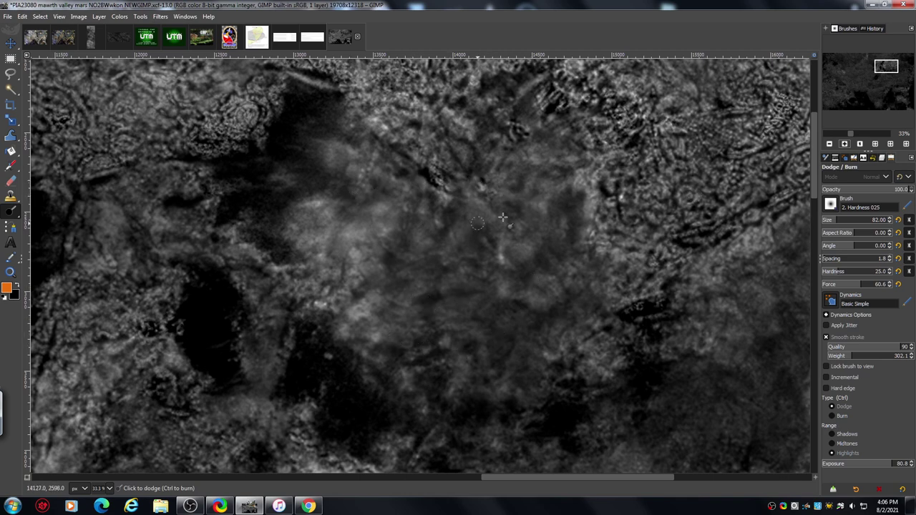
drag(489, 478, 339, 507)
key(Left)
key(Left)
key(Left)
key(Left)
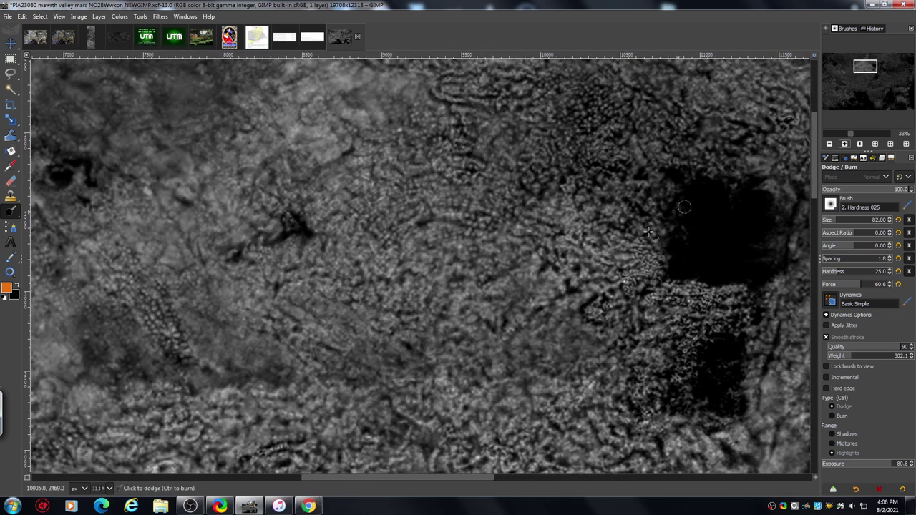
drag(813, 131, 817, 182)
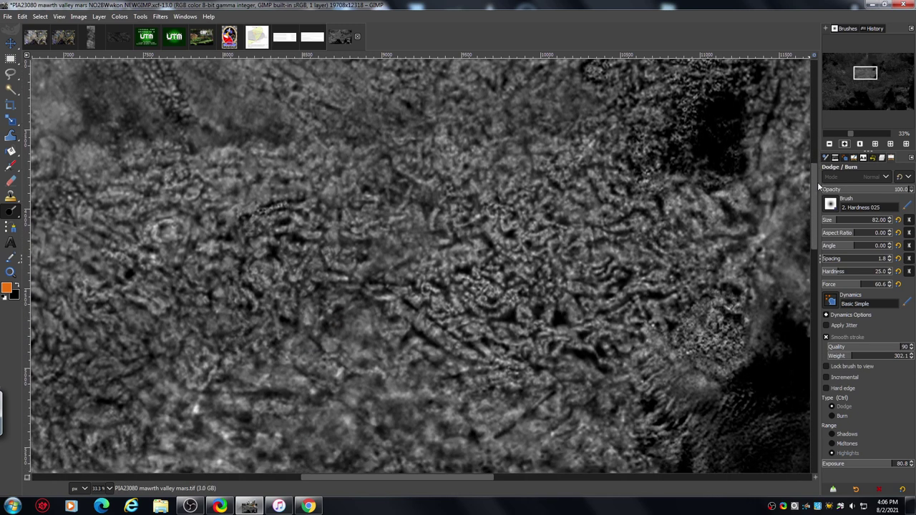
drag(471, 477, 443, 489)
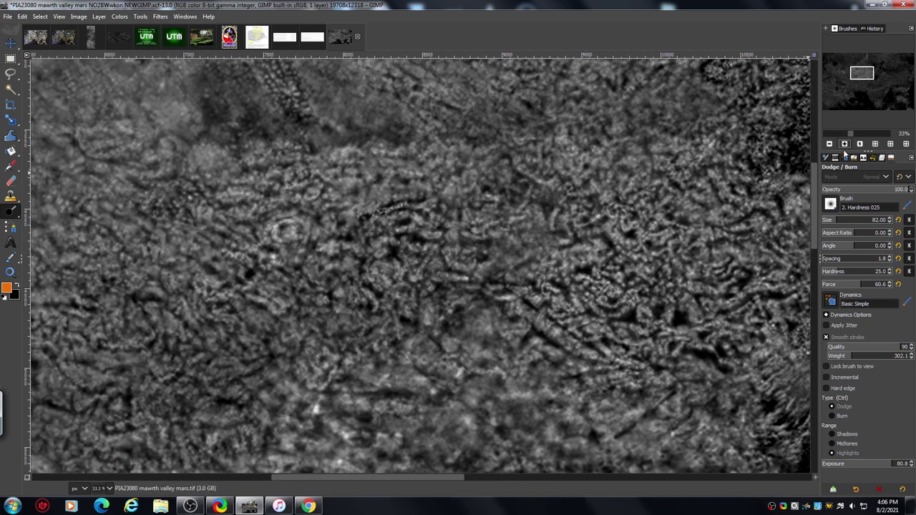
Magnify the grayscale terrain to 67% and scroll around to inspect it.
click(844, 145)
click(844, 144)
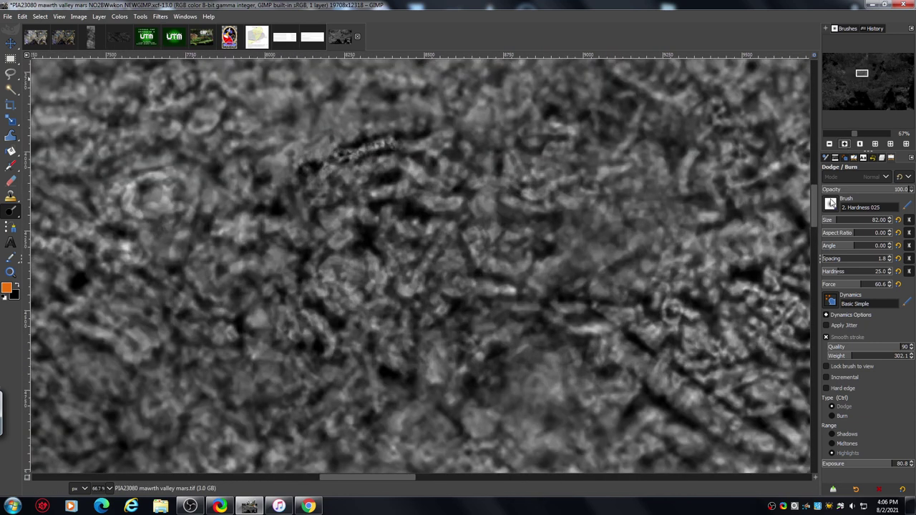
drag(813, 216, 814, 211)
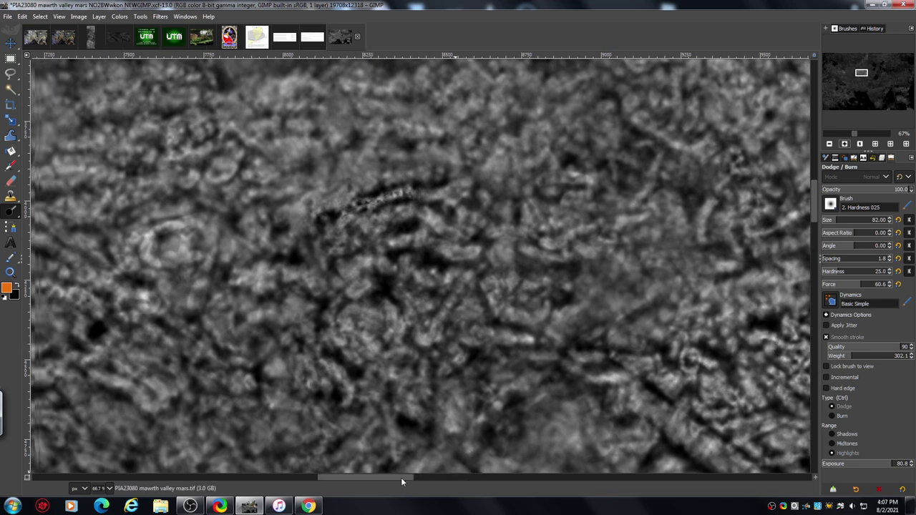
drag(401, 477, 368, 478)
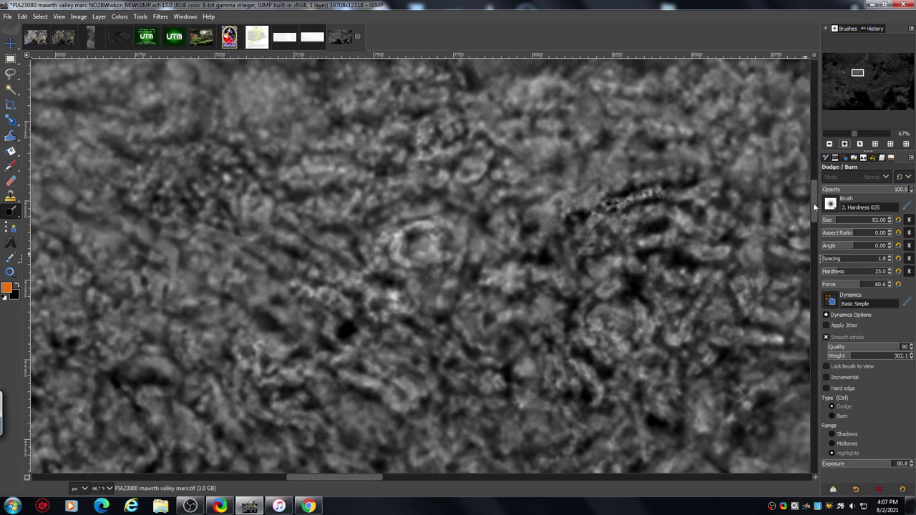
drag(813, 202, 813, 244)
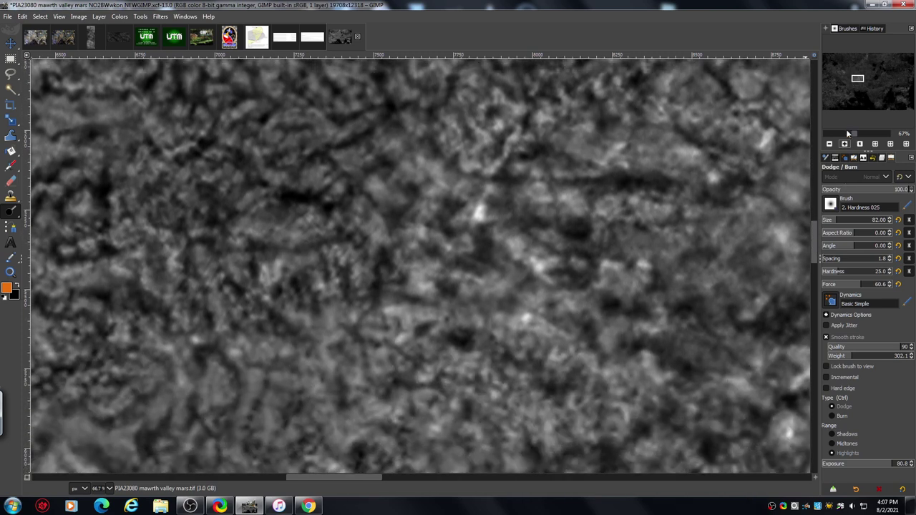
Zoom back out to 25% and move the view left to the deep black hollow.
click(828, 144)
click(829, 144)
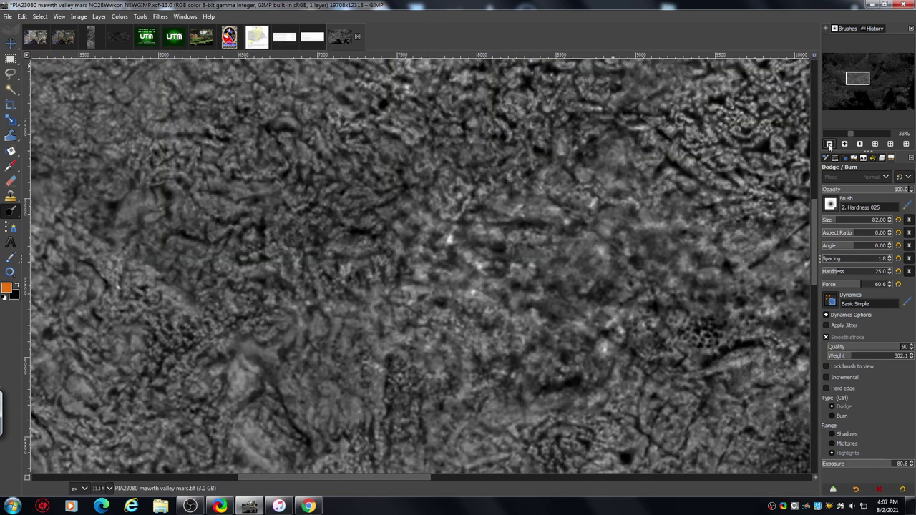
click(829, 144)
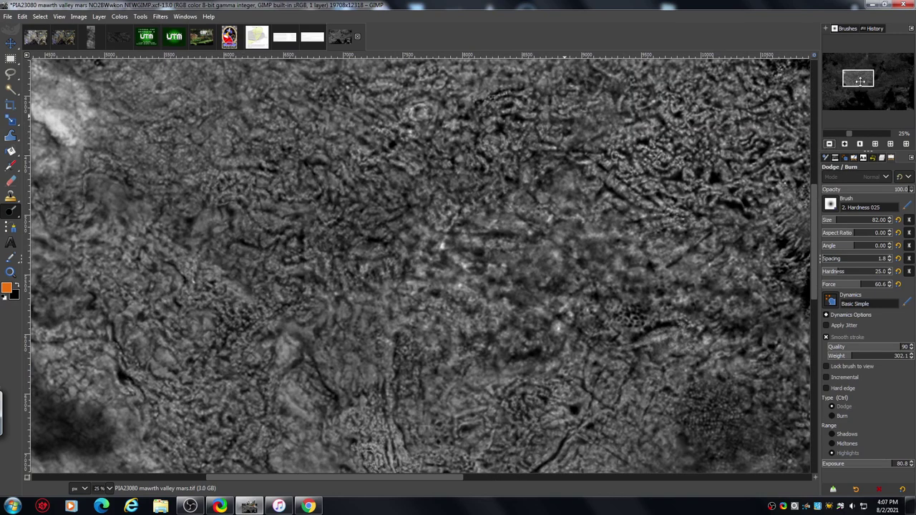
drag(860, 80, 839, 65)
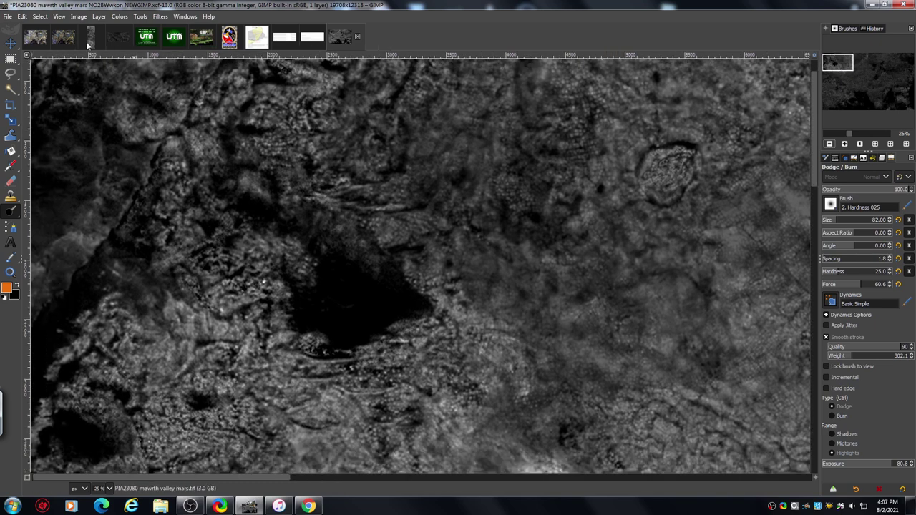
Switch to the colour PIA23080 RAW YTpt3 wkon.xcf copy and view its upper-left terrain at 50%.
click(64, 37)
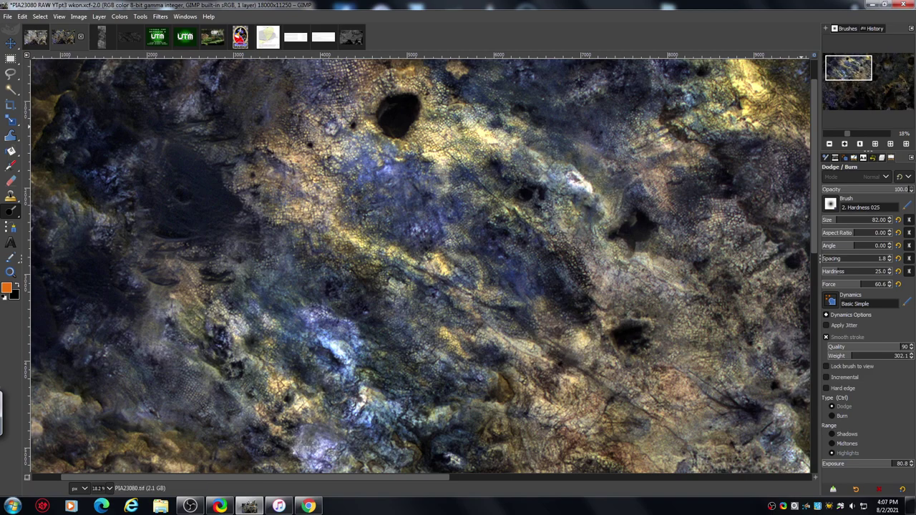
drag(853, 69, 844, 68)
click(845, 144)
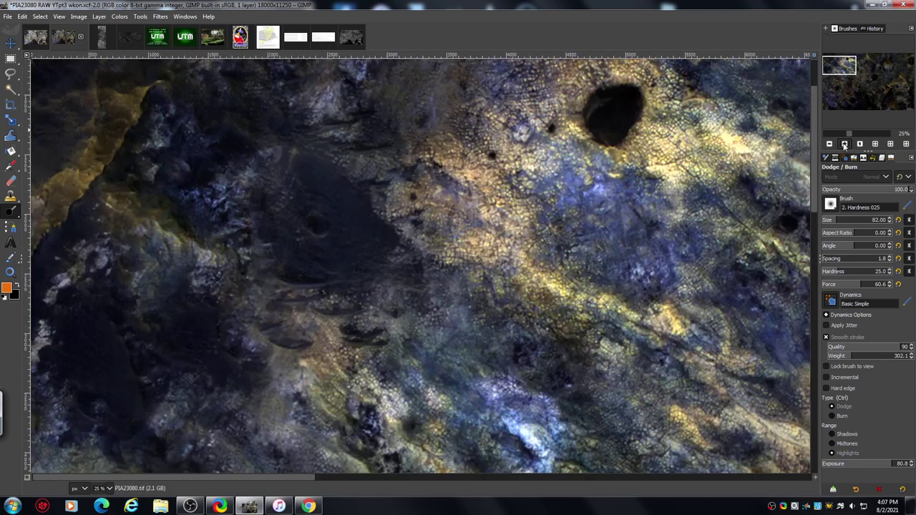
click(845, 144)
drag(839, 65, 833, 59)
drag(814, 108, 817, 273)
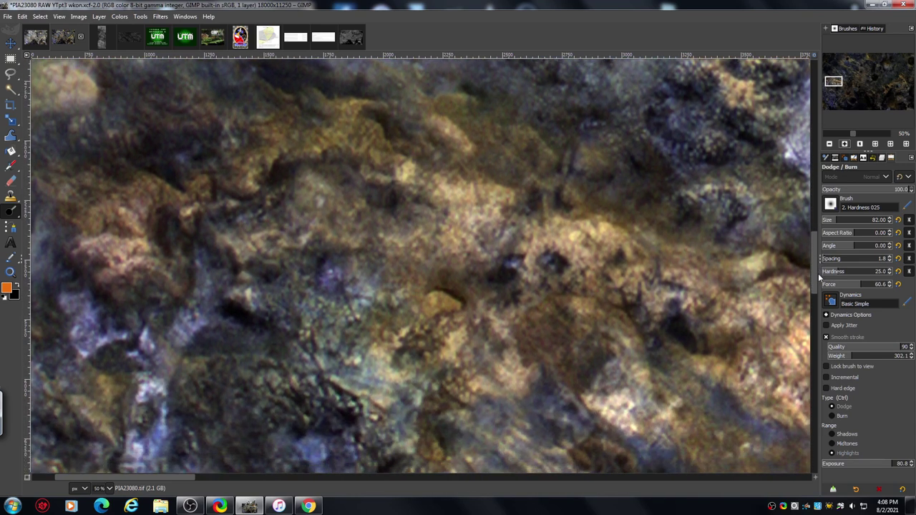
Pan the 50% view rightward onto the dark shadowed region right of centre.
drag(832, 81, 850, 97)
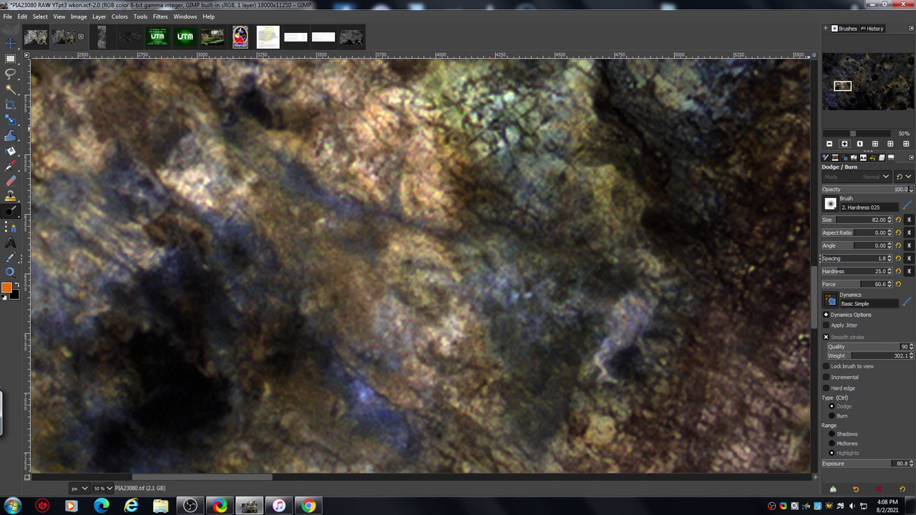
drag(842, 86, 868, 99)
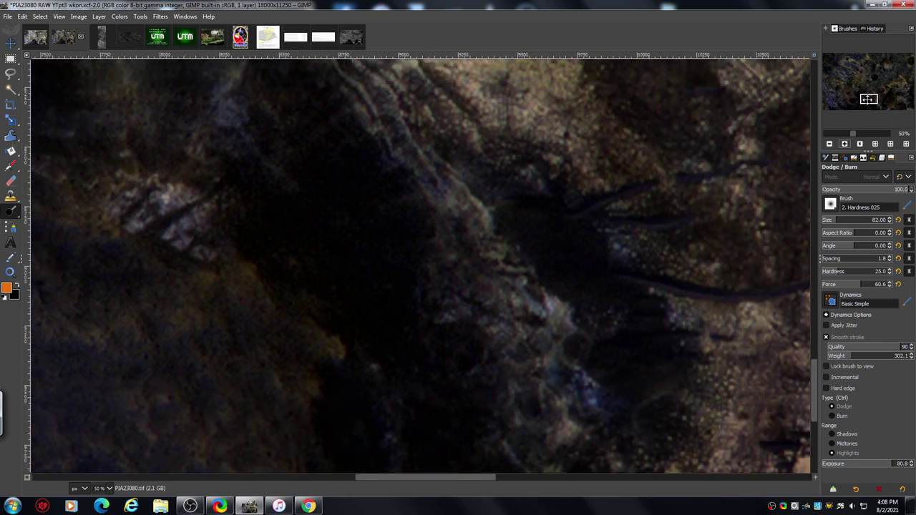
drag(867, 99, 889, 91)
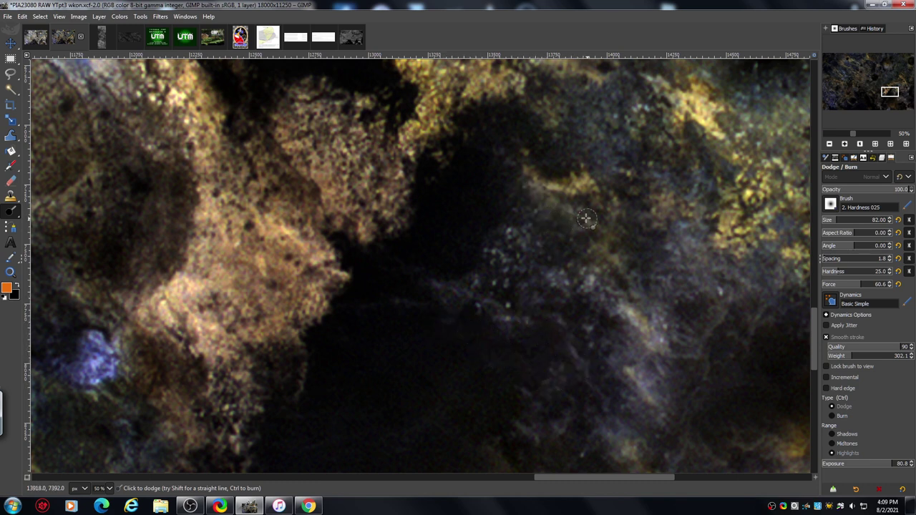
Lighten the dark hollow with two back-and-forth dodge strokes.
mouse_move(565, 208)
mouse_down()
mouse_move(586, 239)
mouse_move(655, 248)
mouse_up()
mouse_move(632, 218)
mouse_down()
mouse_move(604, 211)
mouse_move(564, 173)
mouse_move(529, 186)
mouse_move(508, 168)
mouse_up()
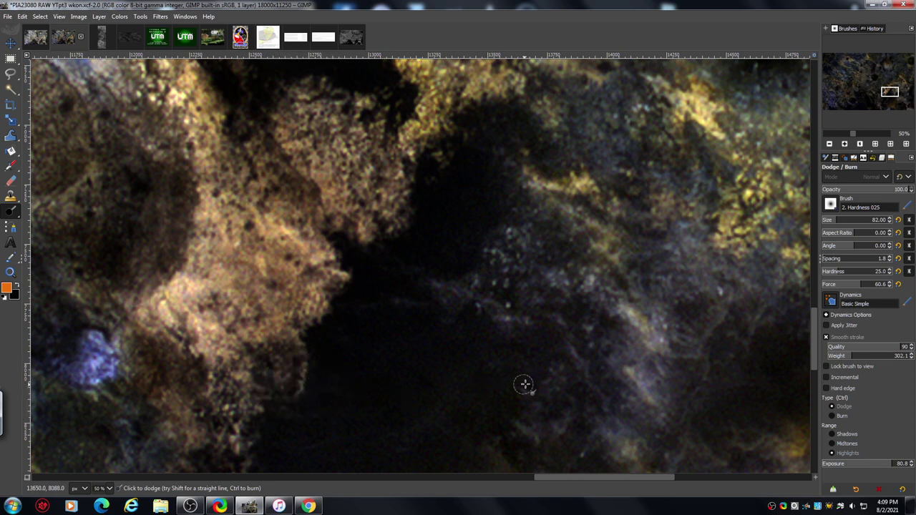
click(829, 143)
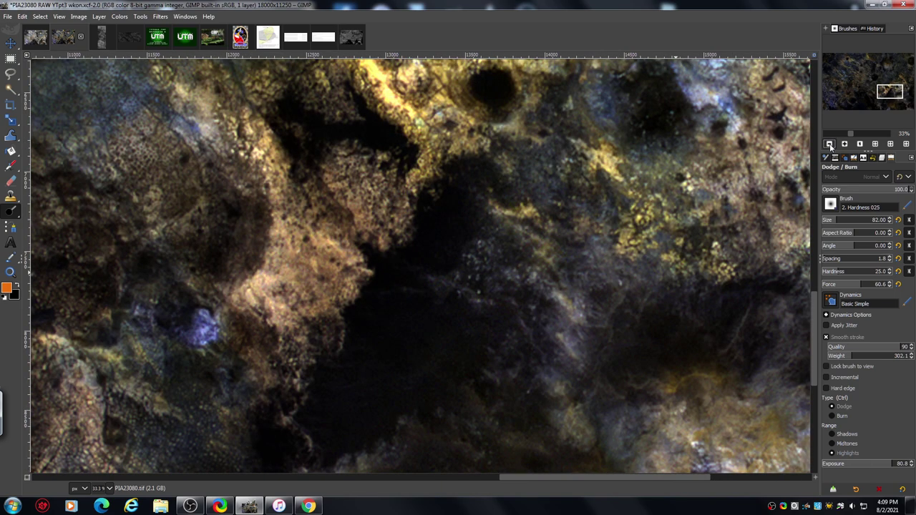
click(829, 144)
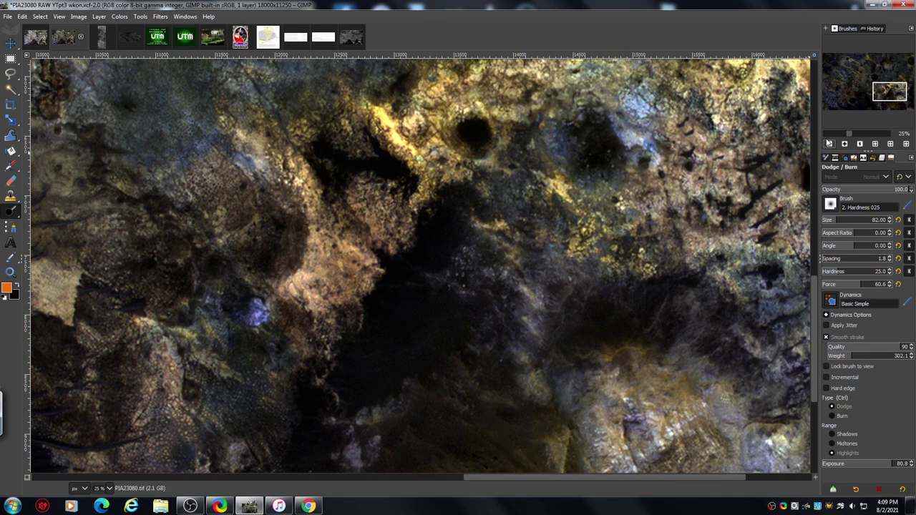
Move to another region at 50% and dodge its middle and lower-left dark patches.
mouse_move(884, 92)
mouse_down()
mouse_move(875, 88)
mouse_move(862, 108)
mouse_move(872, 100)
mouse_up()
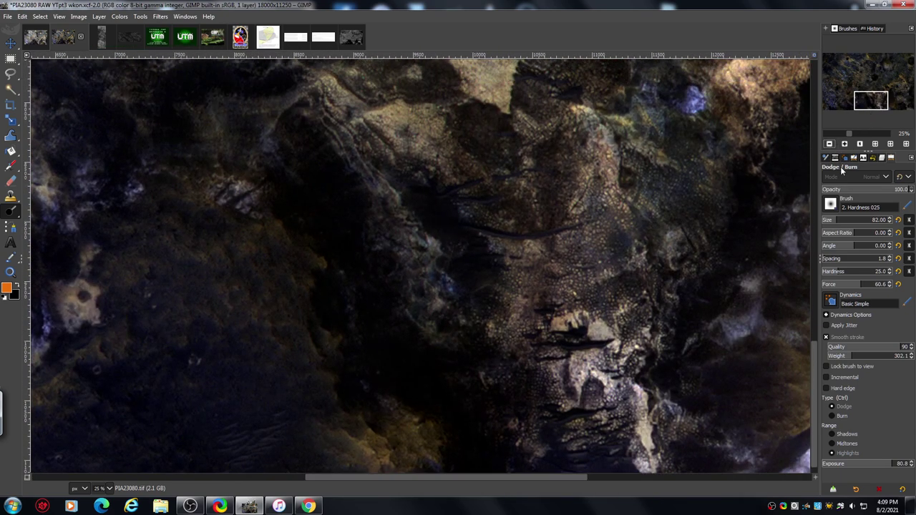
click(844, 144)
click(844, 144)
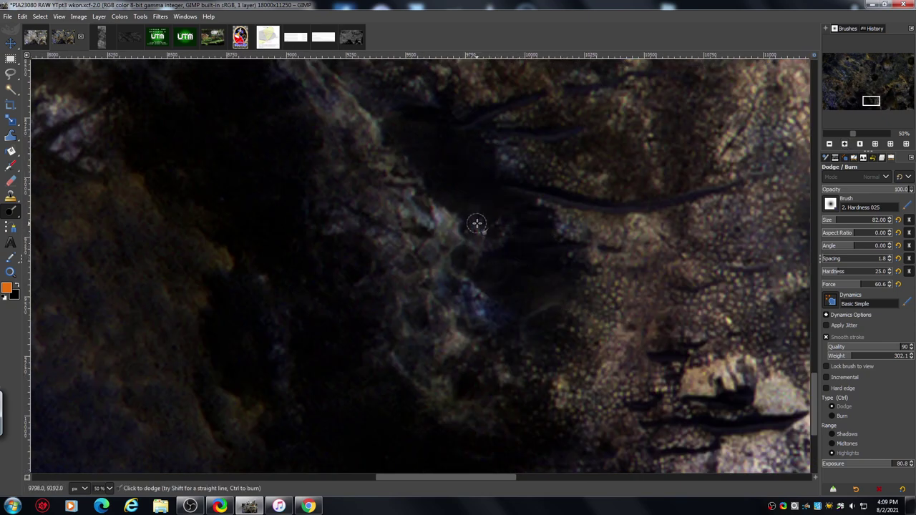
mouse_move(476, 223)
mouse_down()
mouse_move(474, 268)
mouse_move(507, 243)
mouse_move(539, 235)
mouse_move(502, 229)
mouse_move(521, 244)
mouse_move(551, 238)
mouse_move(522, 247)
mouse_move(538, 249)
mouse_move(545, 226)
mouse_move(521, 220)
mouse_move(524, 235)
mouse_move(570, 237)
mouse_move(525, 224)
mouse_move(559, 246)
mouse_up()
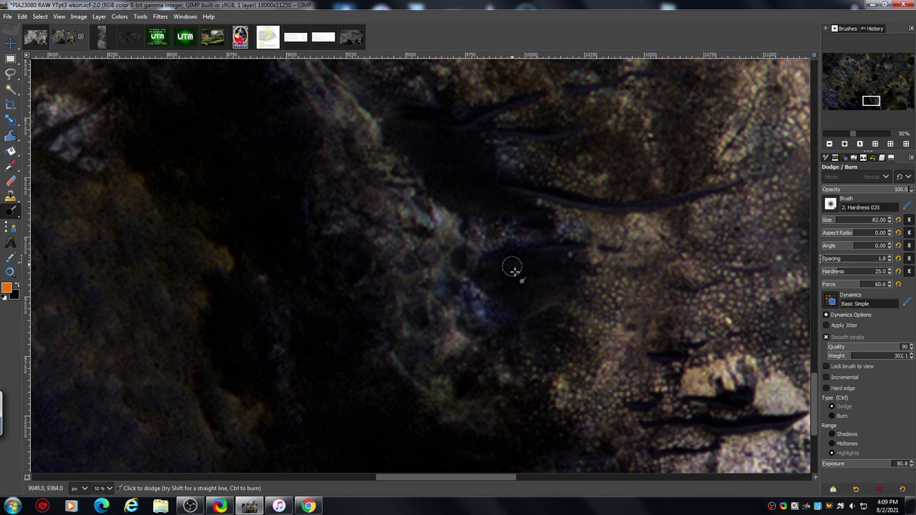
mouse_move(296, 296)
mouse_down()
mouse_move(281, 329)
mouse_move(314, 336)
mouse_move(286, 300)
mouse_move(273, 300)
mouse_move(282, 335)
mouse_move(301, 332)
mouse_move(315, 310)
mouse_move(282, 302)
mouse_move(265, 332)
mouse_move(315, 324)
mouse_move(328, 310)
mouse_move(284, 303)
mouse_move(271, 306)
mouse_move(299, 331)
mouse_move(325, 323)
mouse_up()
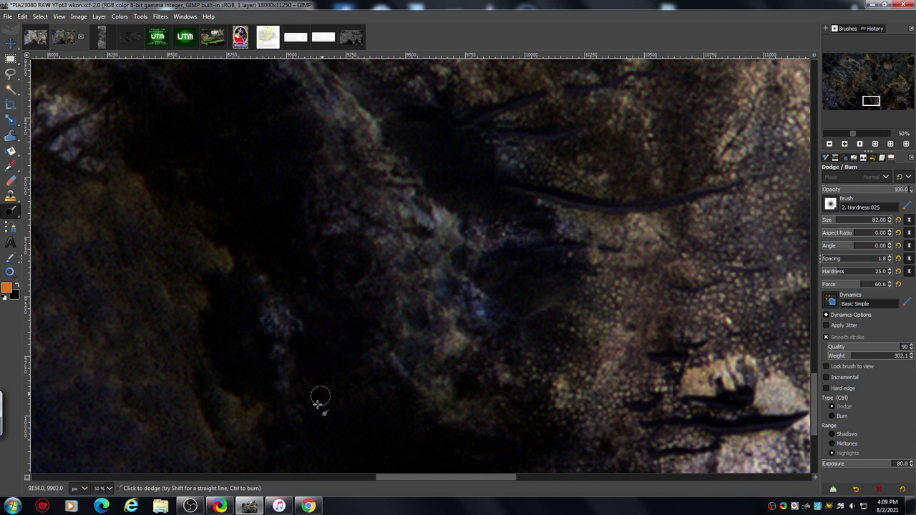
mouse_move(365, 375)
mouse_down()
mouse_move(324, 371)
mouse_move(347, 334)
mouse_move(368, 328)
mouse_move(374, 271)
mouse_move(355, 267)
mouse_move(340, 286)
mouse_move(322, 265)
mouse_move(365, 267)
mouse_move(340, 291)
mouse_move(319, 286)
mouse_move(279, 251)
mouse_up()
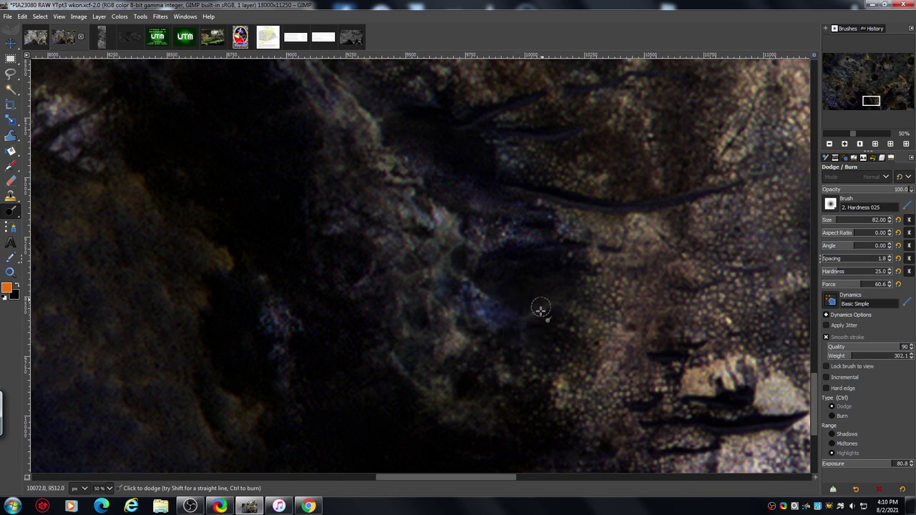
Review the colour image at 18%, return to 50%, then bring up the PIA23080 Photojournal page.
click(829, 144)
click(829, 144)
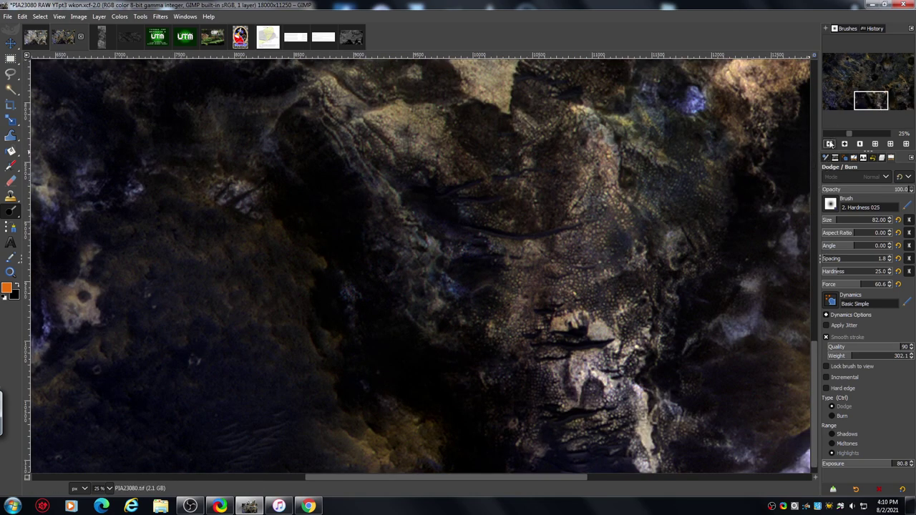
click(828, 145)
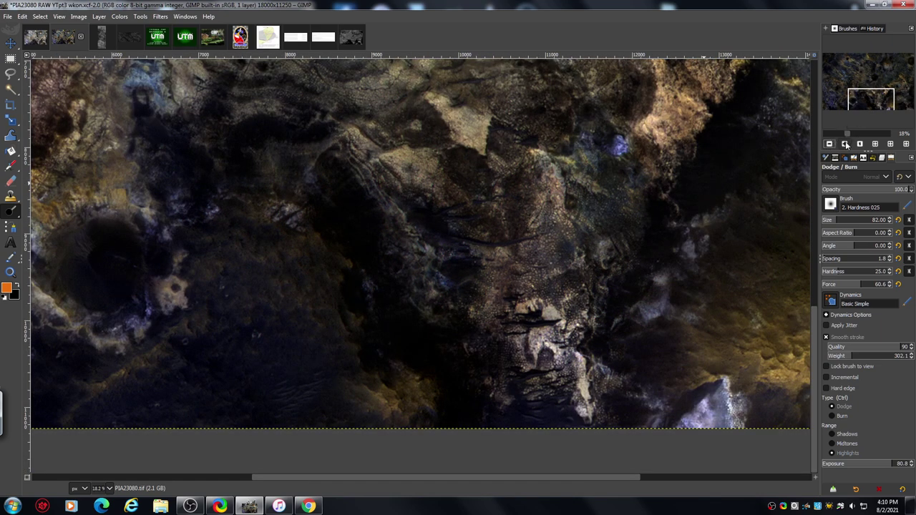
click(845, 144)
click(844, 143)
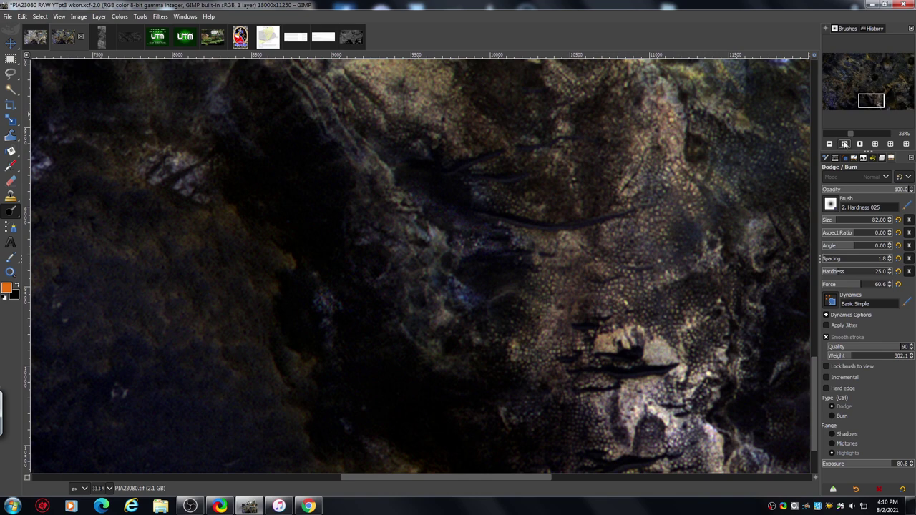
click(845, 143)
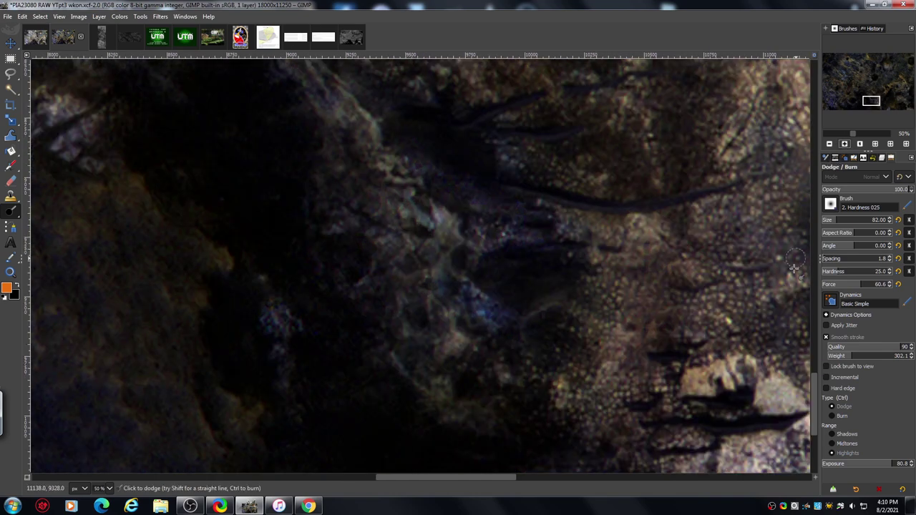
drag(813, 384, 808, 295)
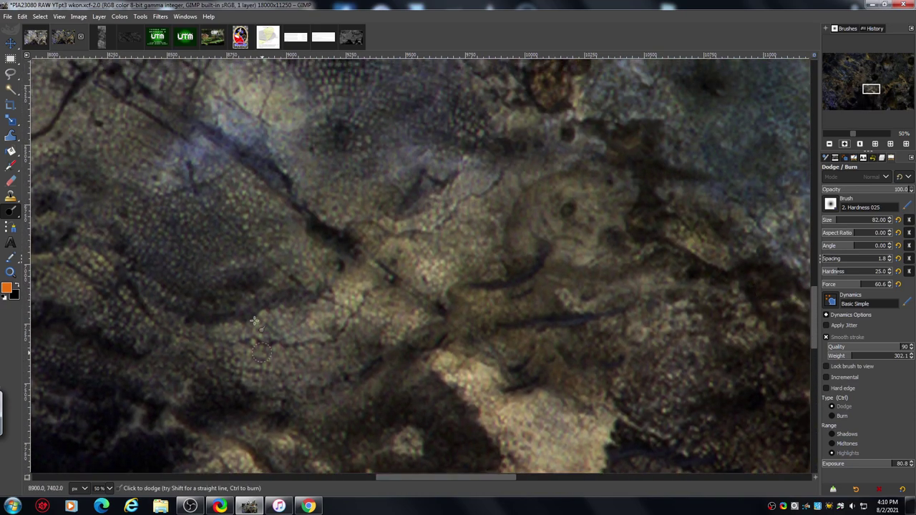
click(309, 506)
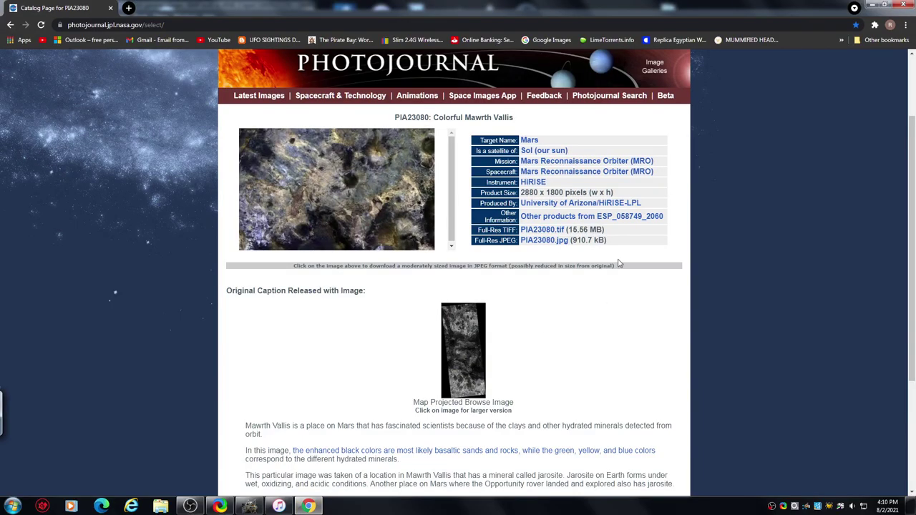
Scroll the PIA23080 caption and follow the ESP_058749_2060 stereo-pair link to its HiRISE page.
drag(913, 148, 902, 217)
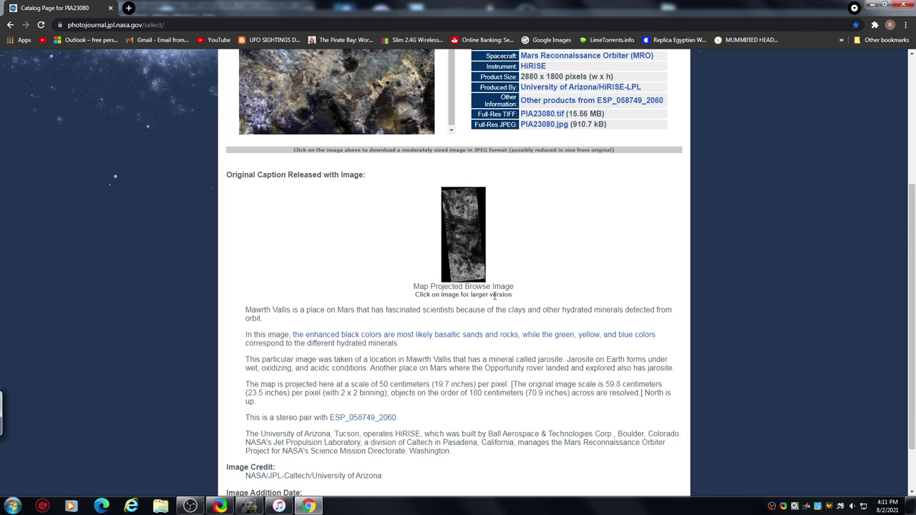
drag(912, 222, 898, 138)
scroll(462, 394, down, 3)
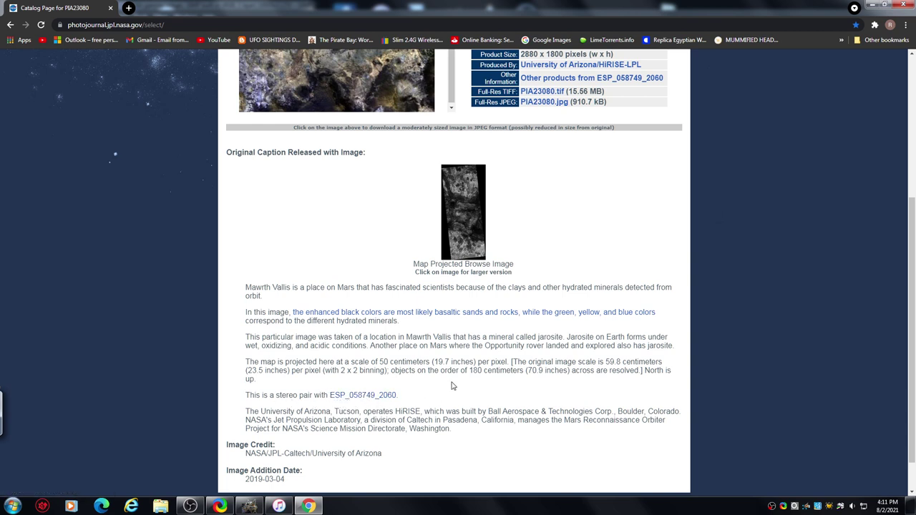
click(356, 401)
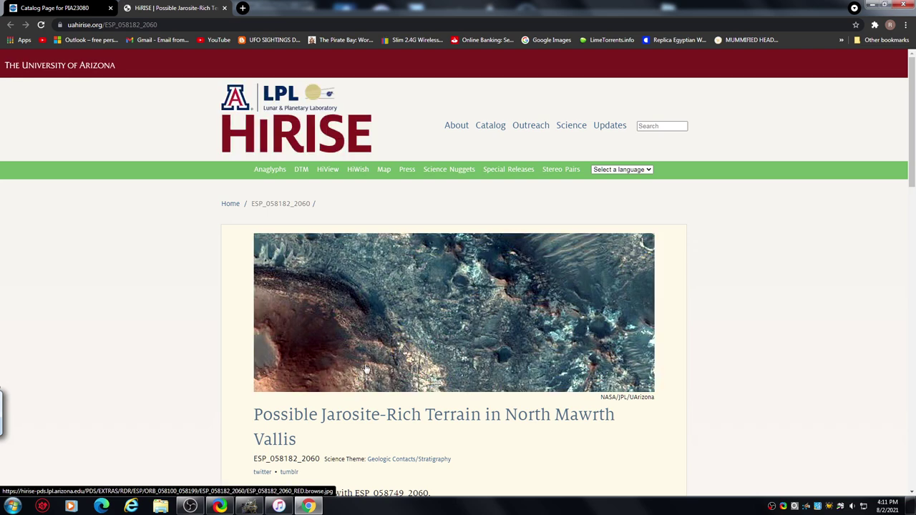
Scroll to the JPEG section and open the black-and-white non-map JPEG of ESP_058182_2060.
click(650, 126)
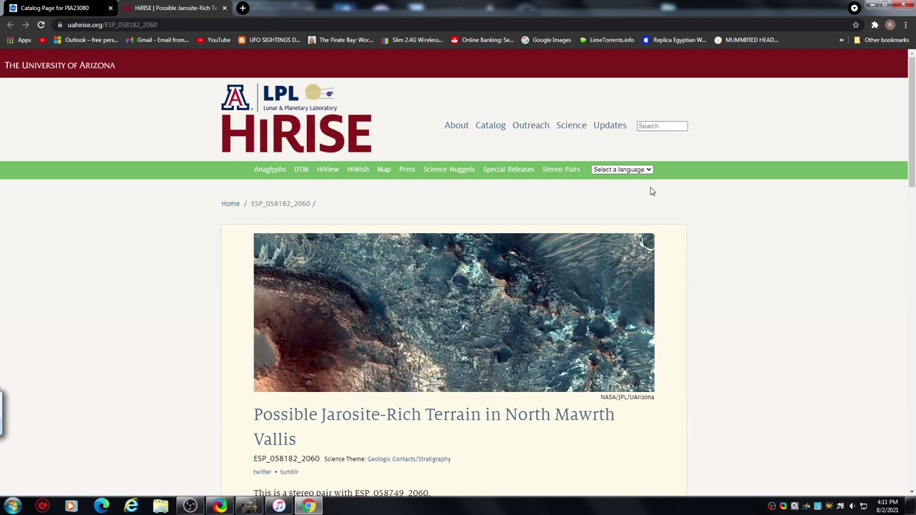
mouse_move(914, 126)
mouse_down()
mouse_move(914, 158)
mouse_move(913, 143)
mouse_up()
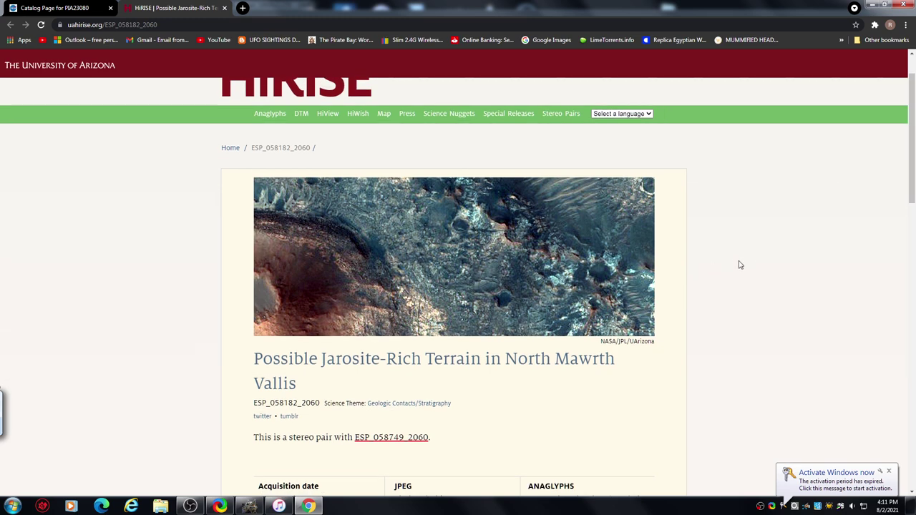
drag(913, 138, 906, 232)
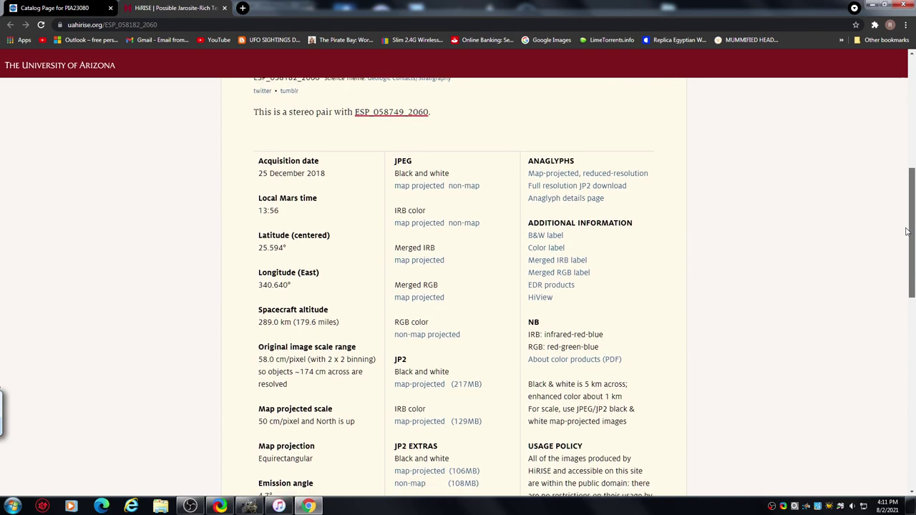
click(463, 184)
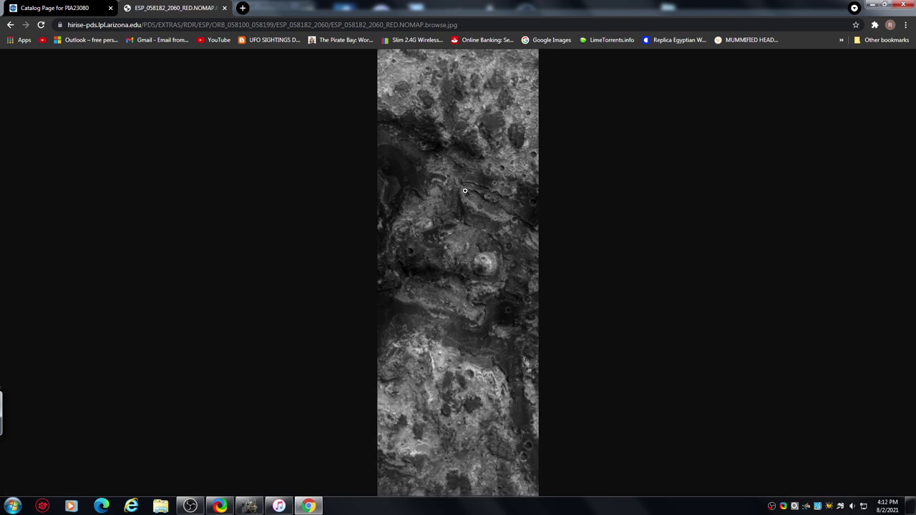
View the grayscale Mawrth Vallis strip at full resolution and scroll along its terrain.
click(459, 266)
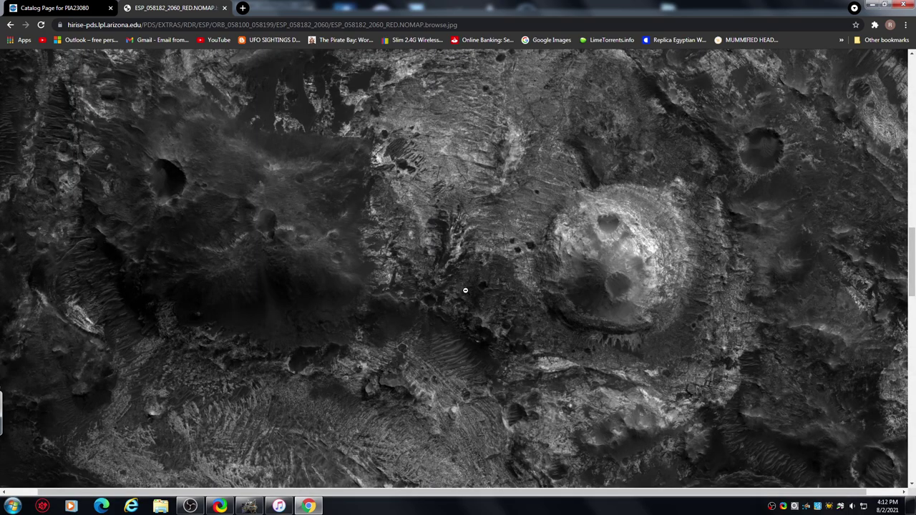
scroll(891, 236, up, 6)
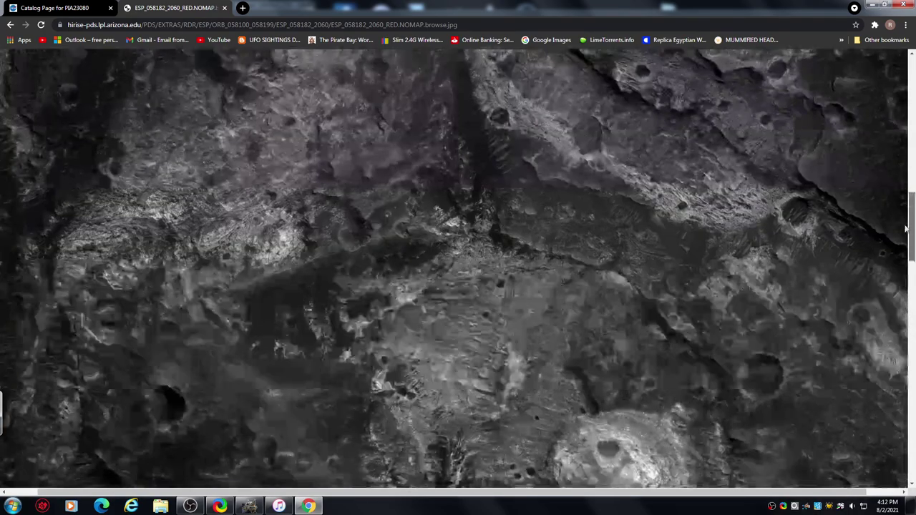
scroll(893, 199, up, 8)
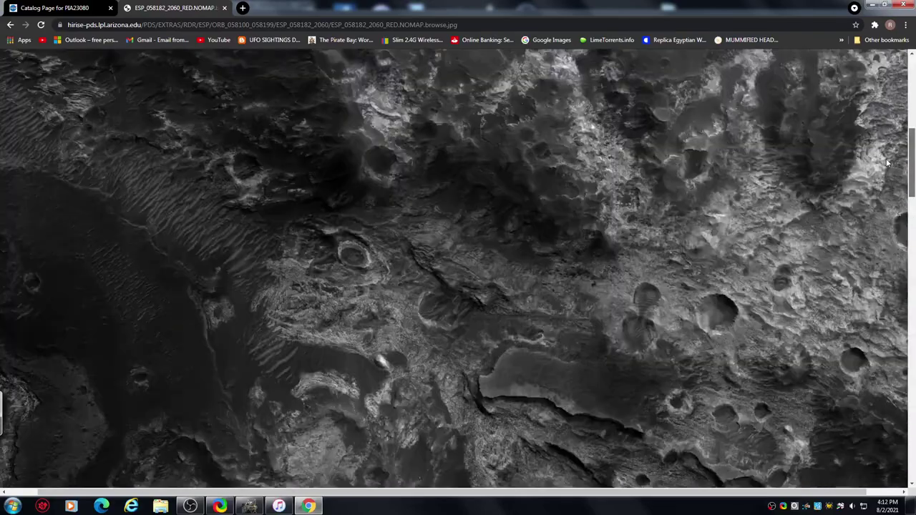
scroll(881, 122, down, 10)
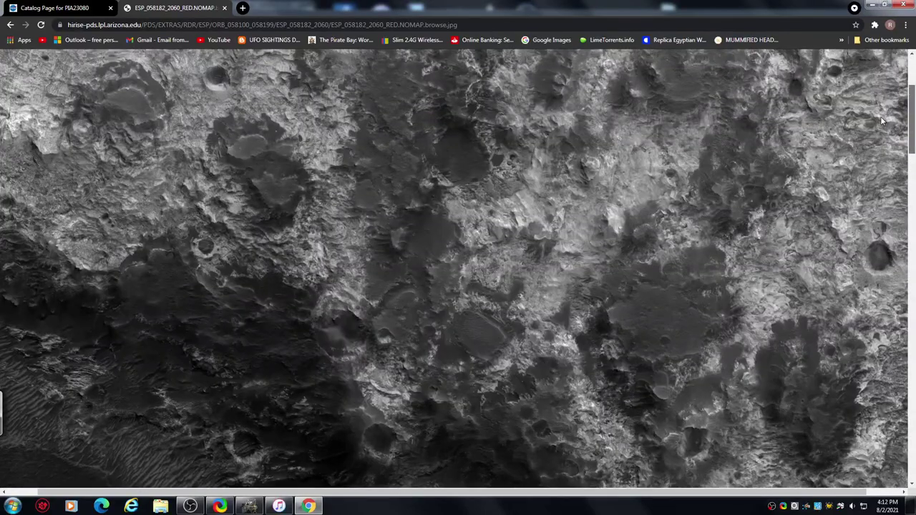
scroll(896, 214, down, 6)
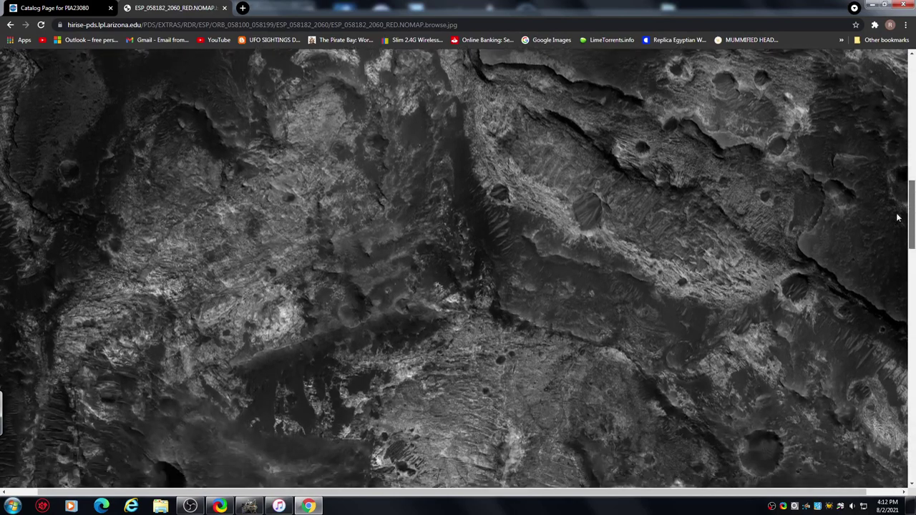
scroll(896, 244, down, 3)
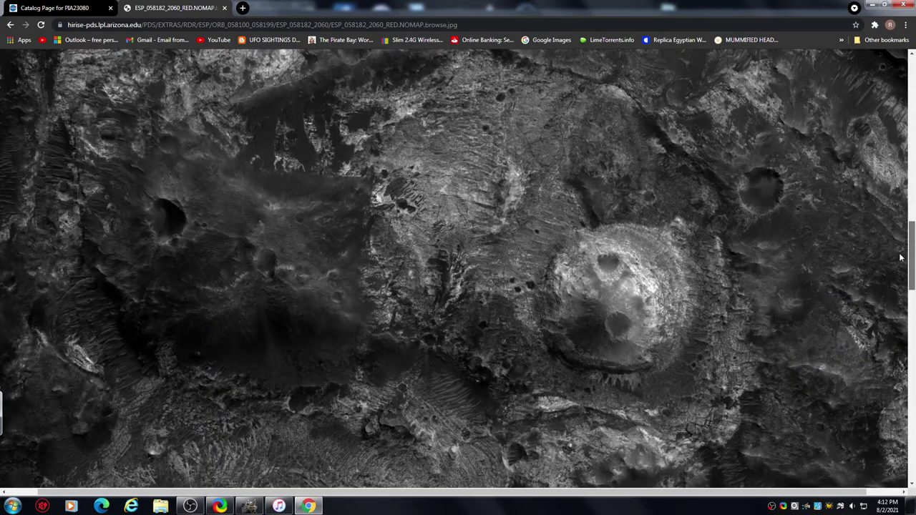
scroll(901, 261, down, 2)
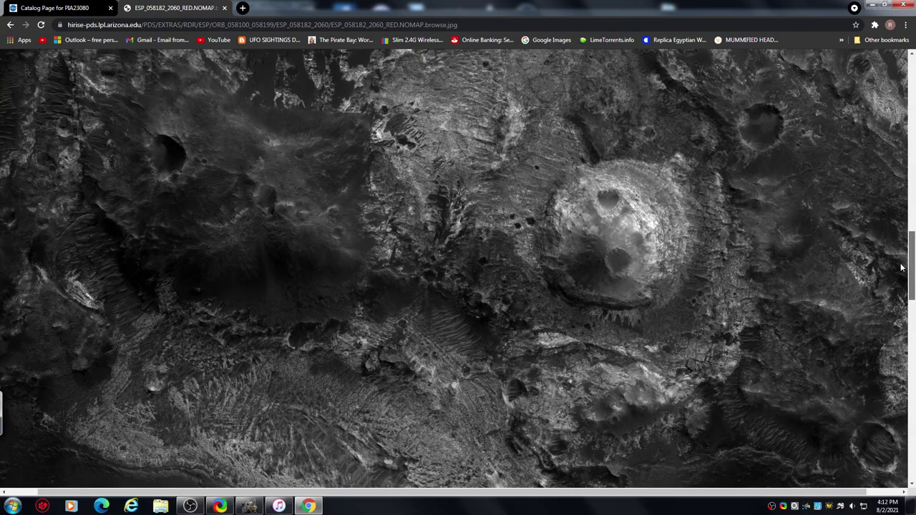
scroll(901, 267, down, 3)
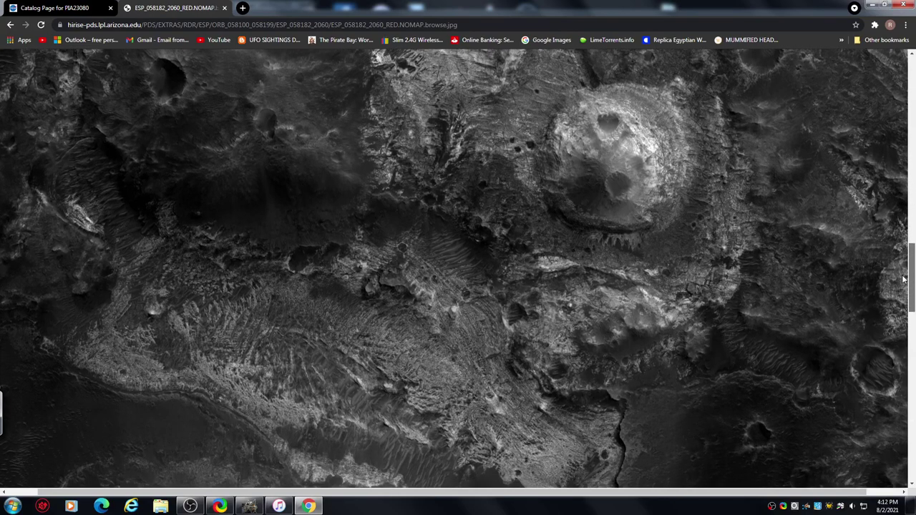
scroll(903, 279, down, 2)
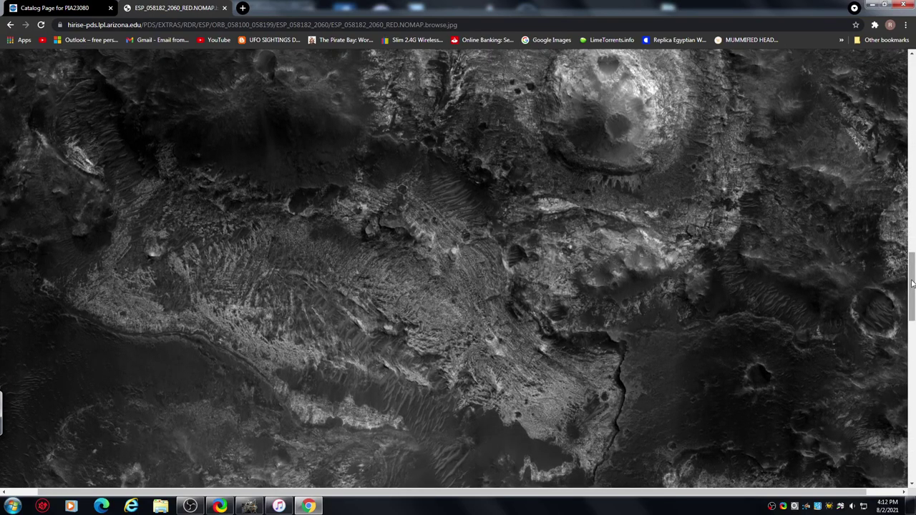
scroll(912, 284, down, 2)
scroll(912, 279, up, 3)
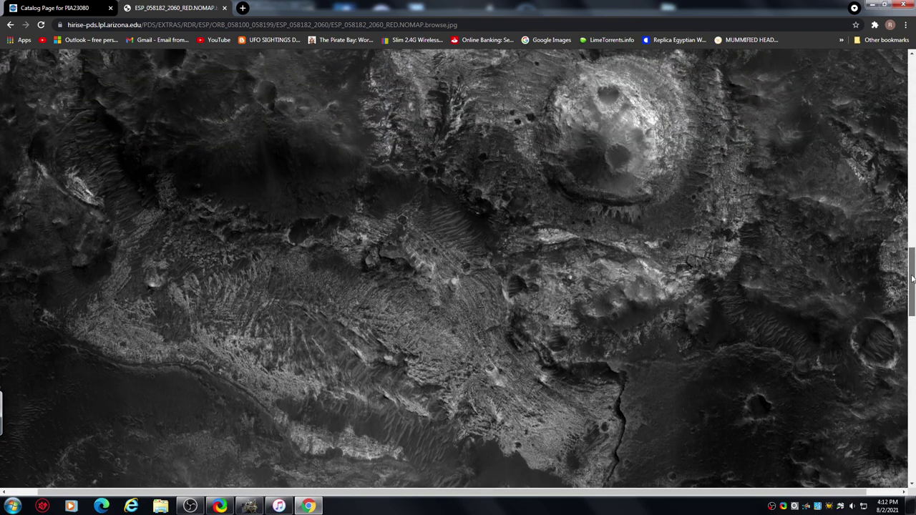
scroll(912, 279, up, 5)
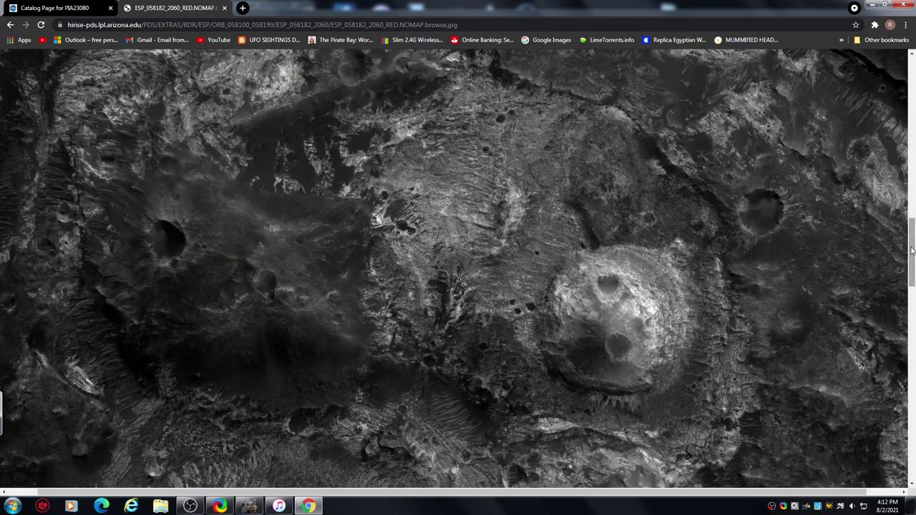
Fit the strip to the window, zoom back to full size, then return to GIMP.
click(511, 271)
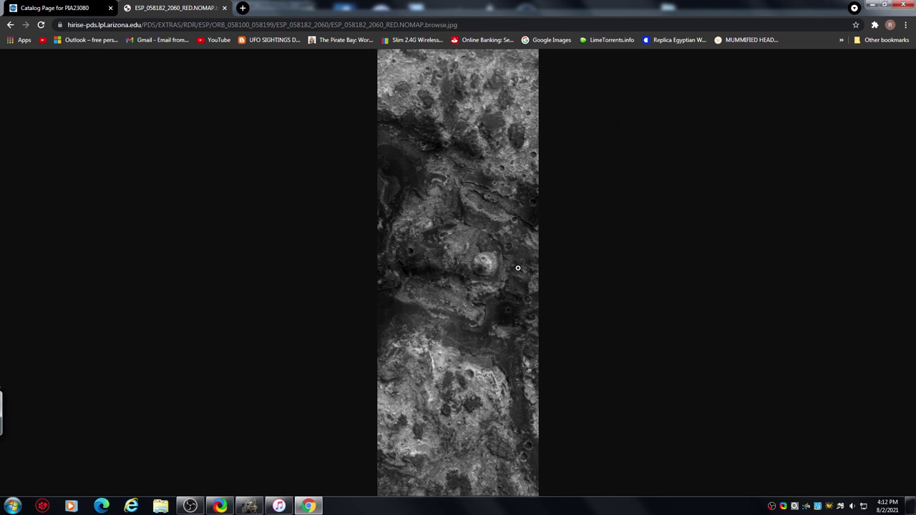
click(494, 300)
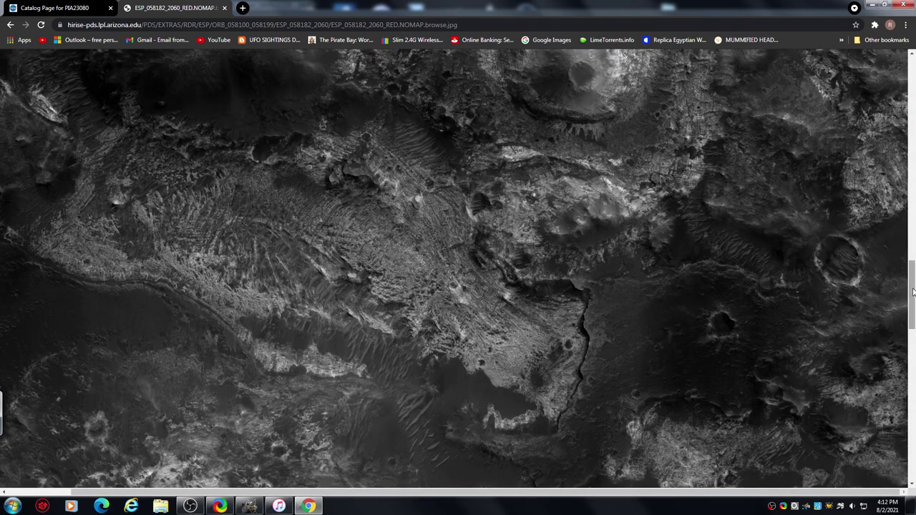
drag(913, 293, 894, 185)
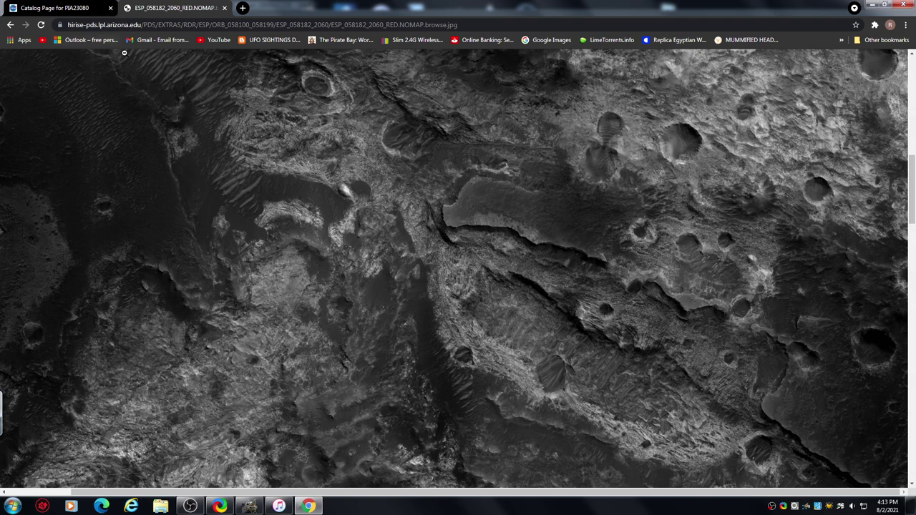
click(249, 506)
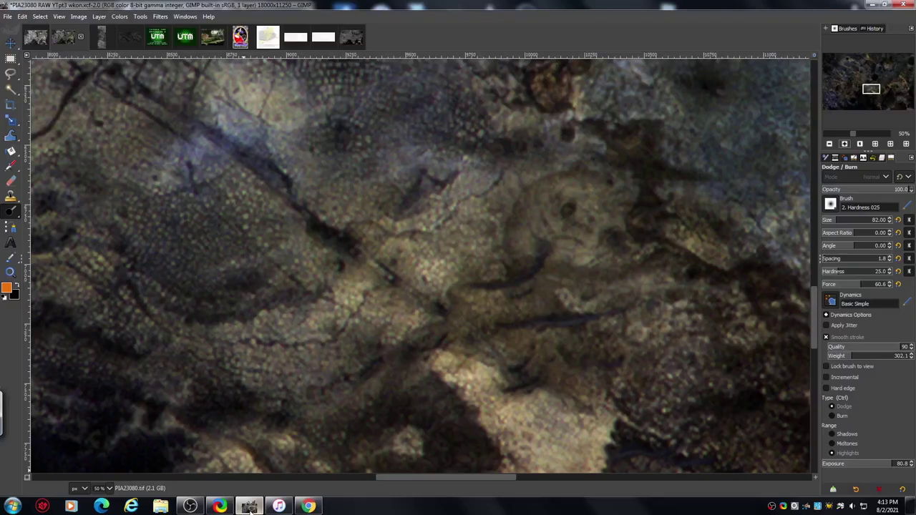
Switch to the 17000×6928 ESP_058182_2060_RED.NOMAP crop scaled wkon yt.xcf image tab.
click(101, 40)
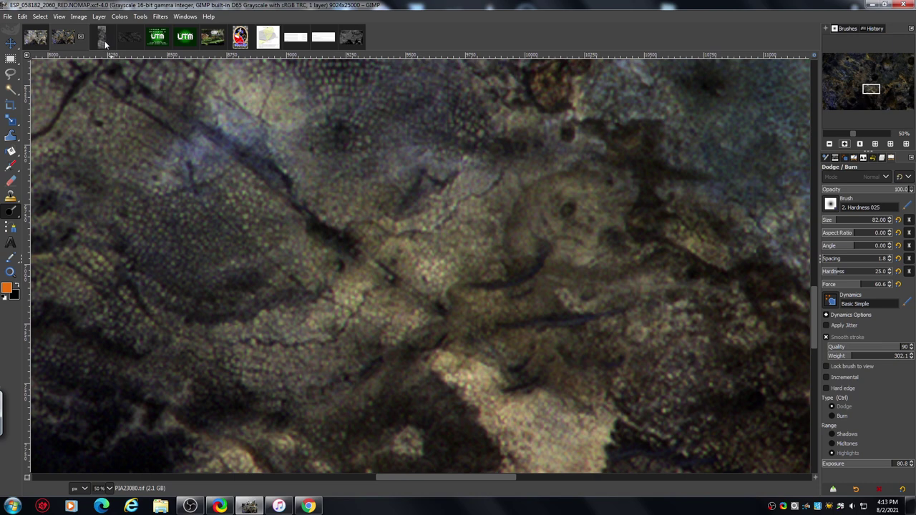
click(104, 39)
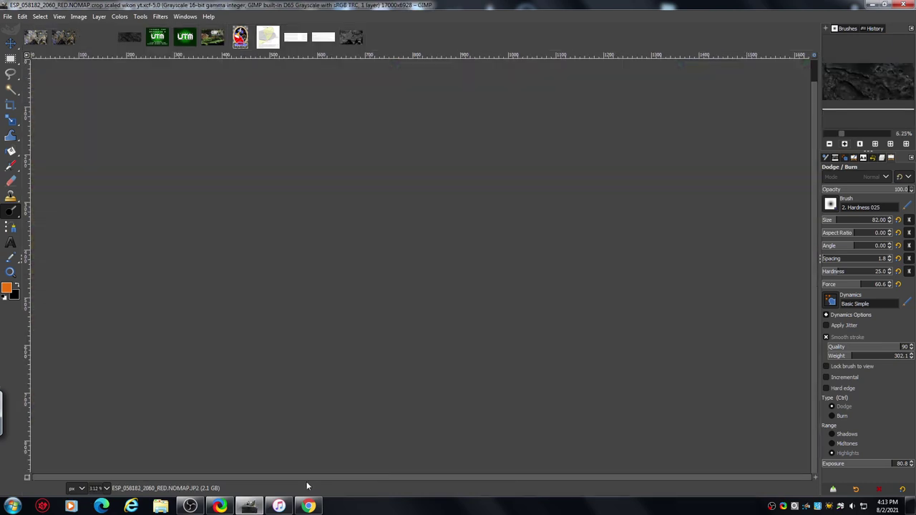
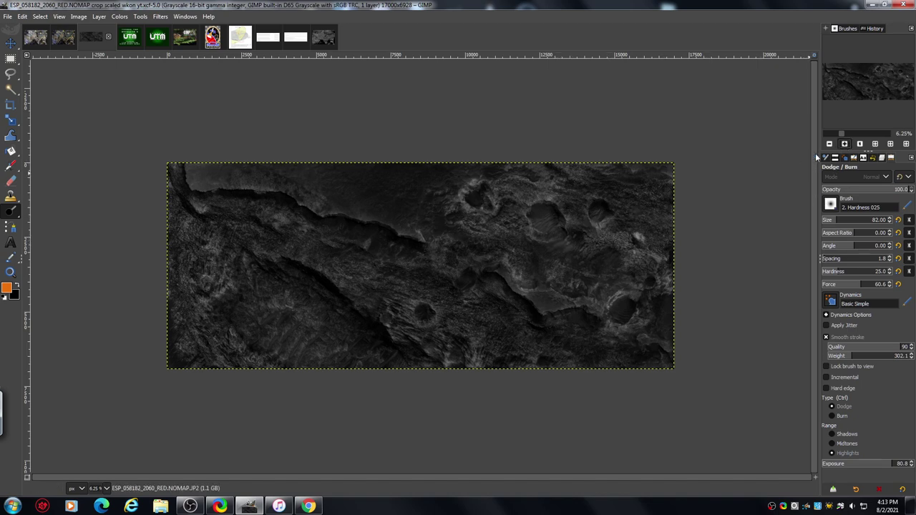
Zoom in twice on the Mars terrain, pan down-left, then bring up the HiRISE reference image in Chrome.
key(plus)
key(plus)
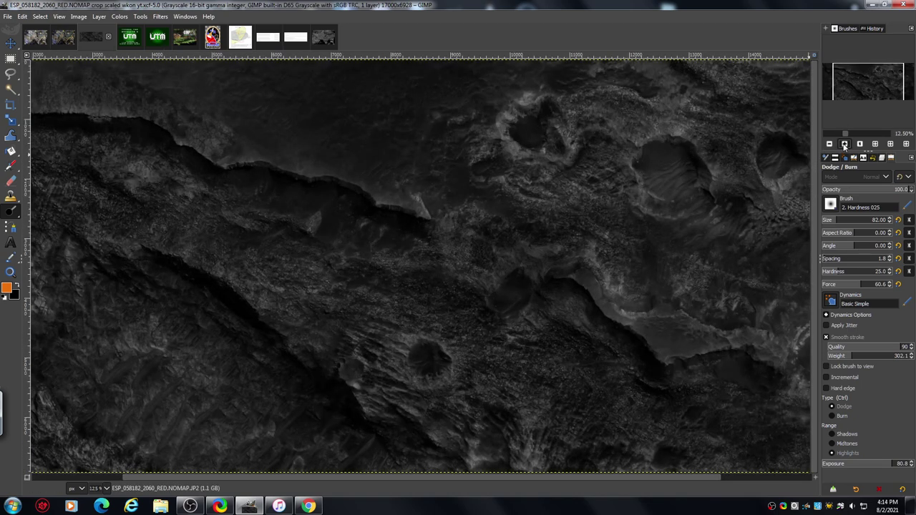
key(plus)
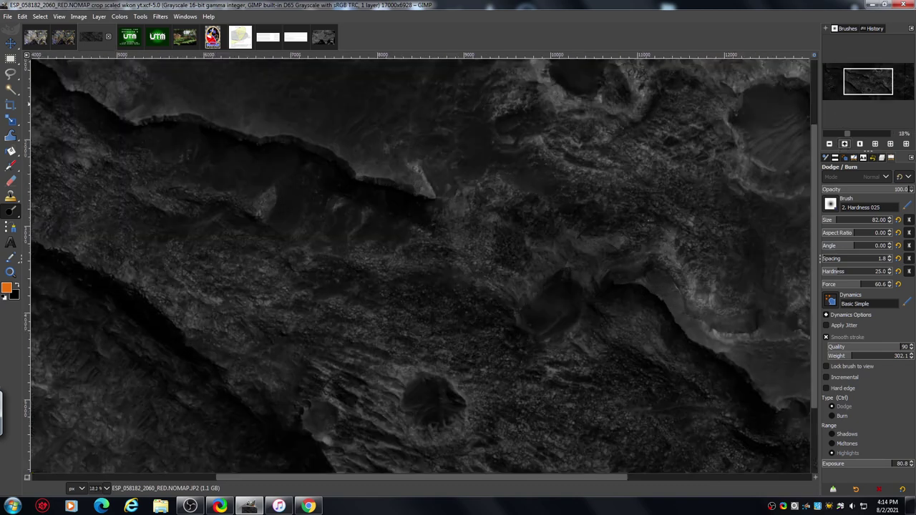
drag(859, 86, 833, 109)
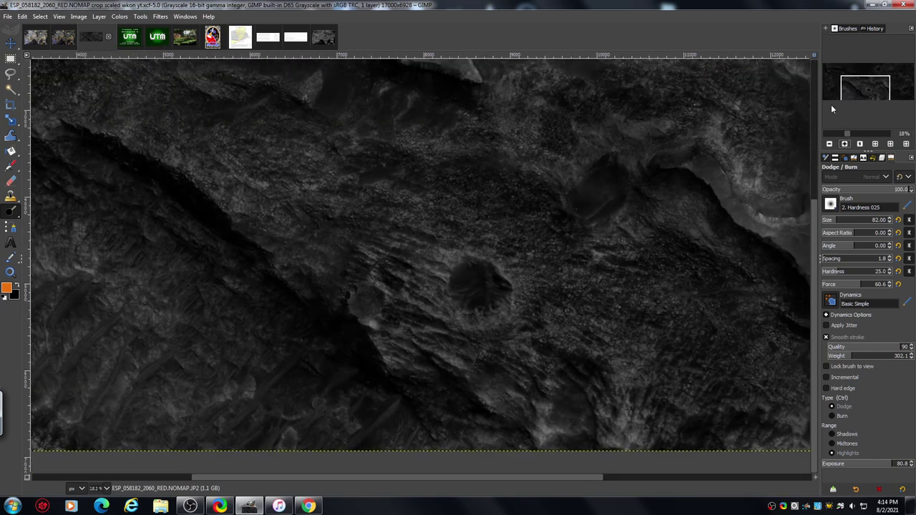
click(308, 505)
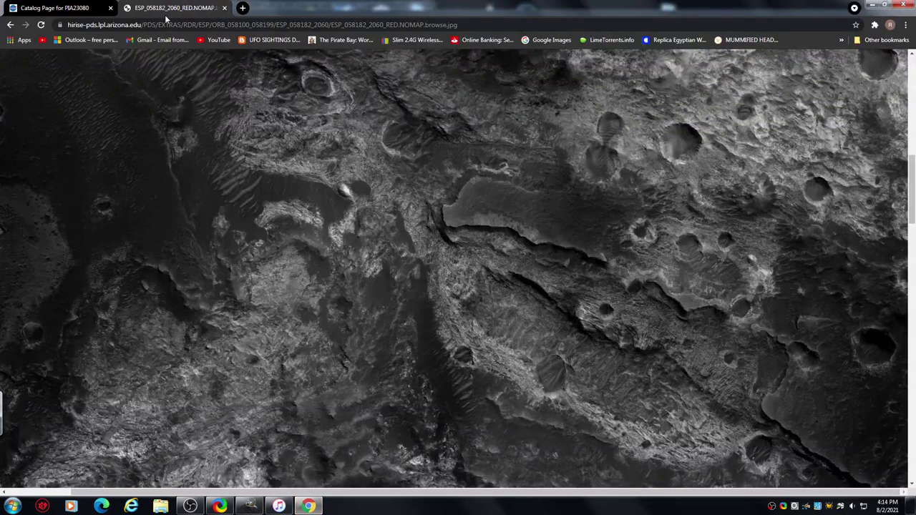
Close the Catalog Page for PIA23080 tab in Chrome and go back to GIMP.
click(110, 8)
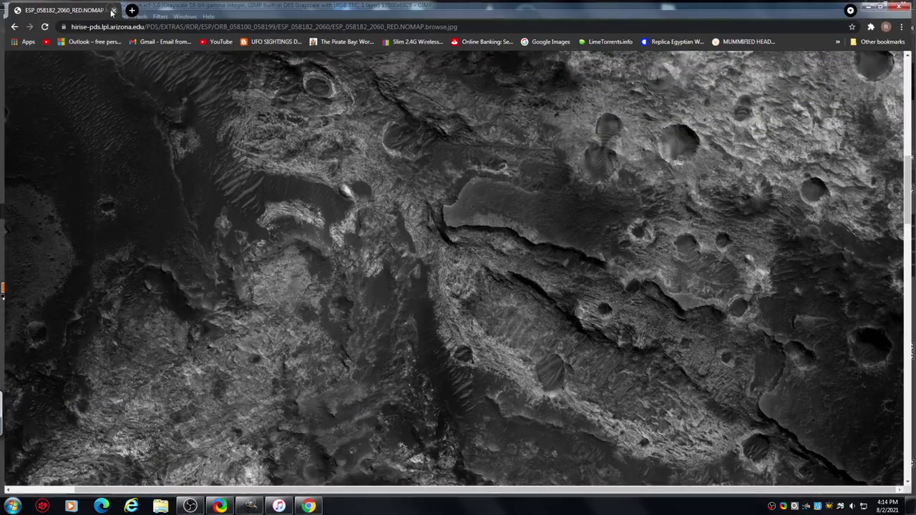
click(279, 506)
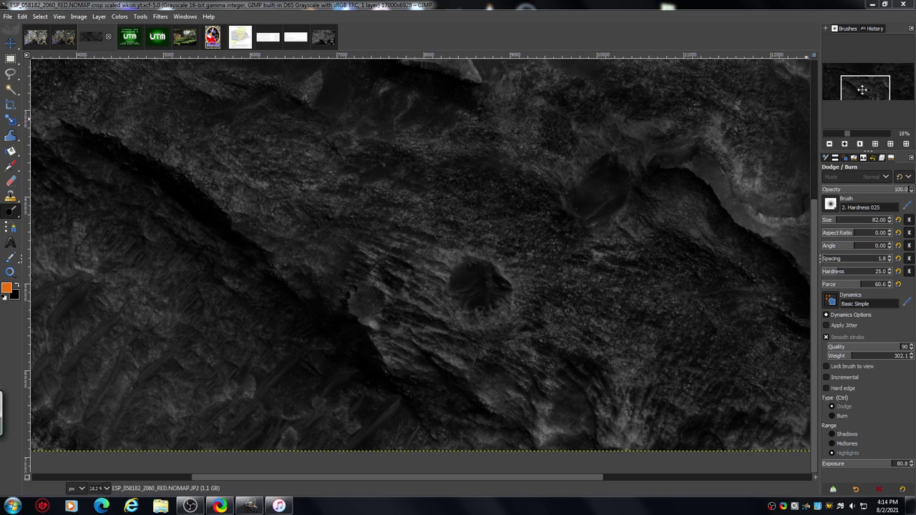
Zoom out in the Navigator to fit the whole terrain image in view.
drag(862, 89, 863, 86)
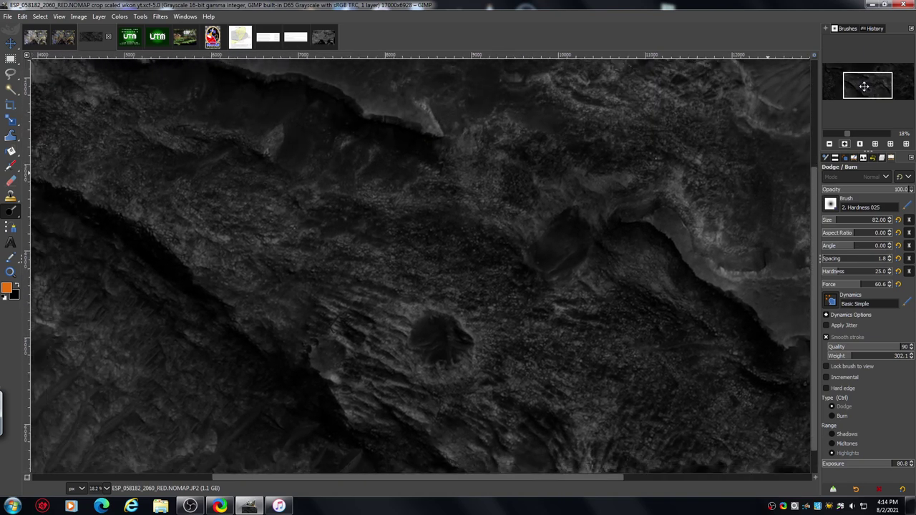
click(830, 144)
click(829, 144)
click(830, 143)
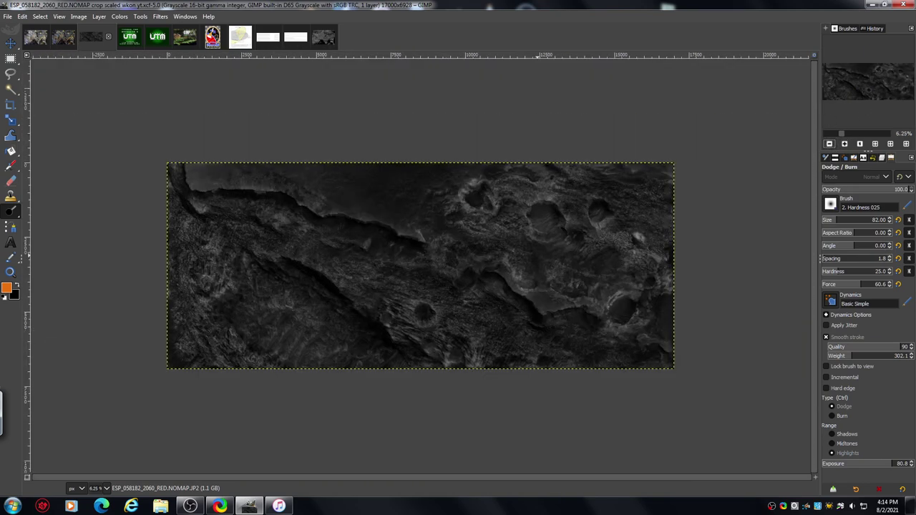
drag(858, 92, 862, 89)
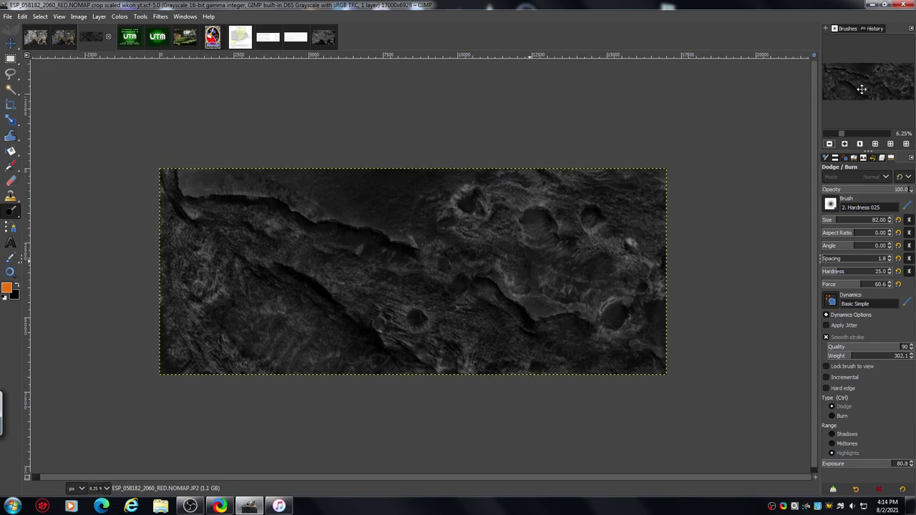
Zoom in to 50% on the middle and pan over to the rocky ground on the right.
click(845, 144)
click(844, 143)
click(844, 144)
click(844, 144)
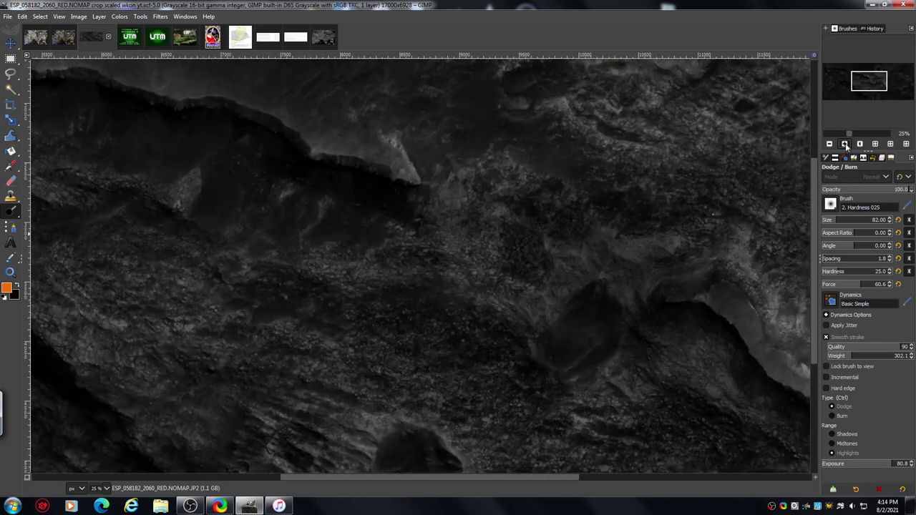
click(844, 144)
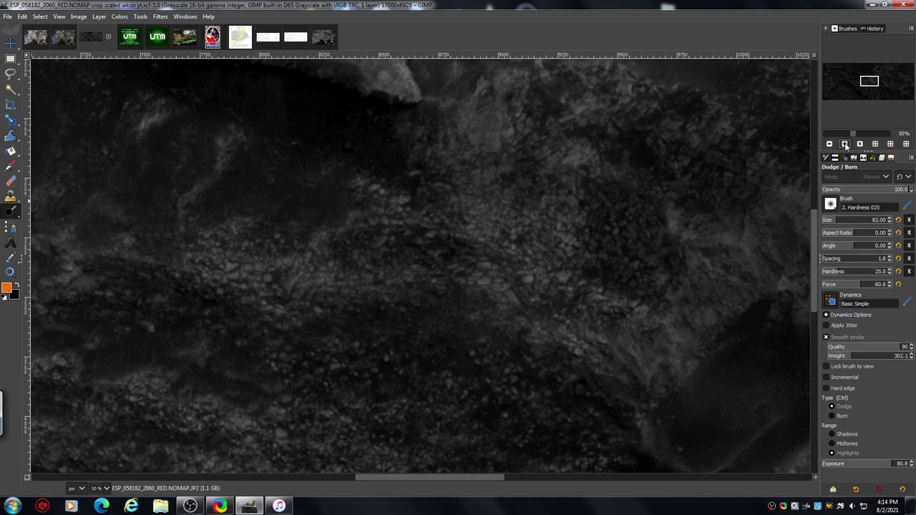
click(844, 144)
mouse_move(869, 80)
mouse_down()
mouse_move(874, 90)
mouse_move(863, 87)
mouse_up()
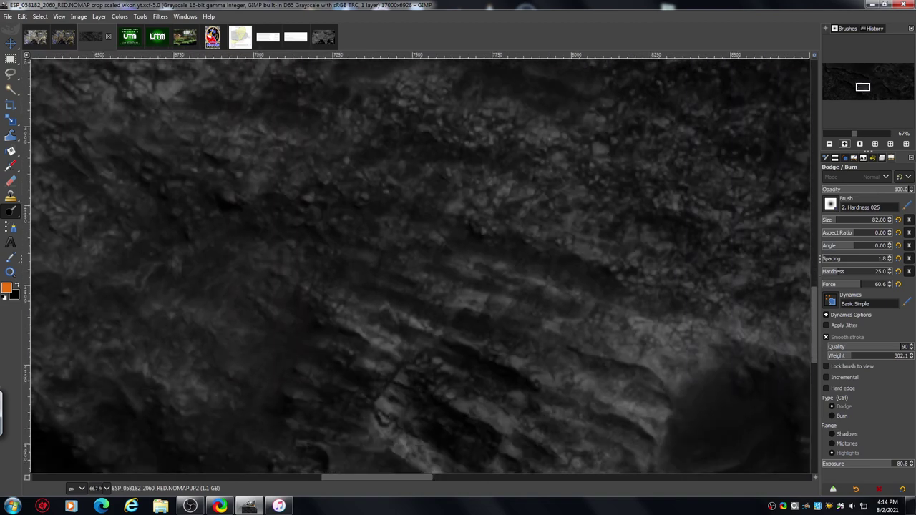
Return to 25% and pan past the crater to the bright scarp east of it.
click(829, 144)
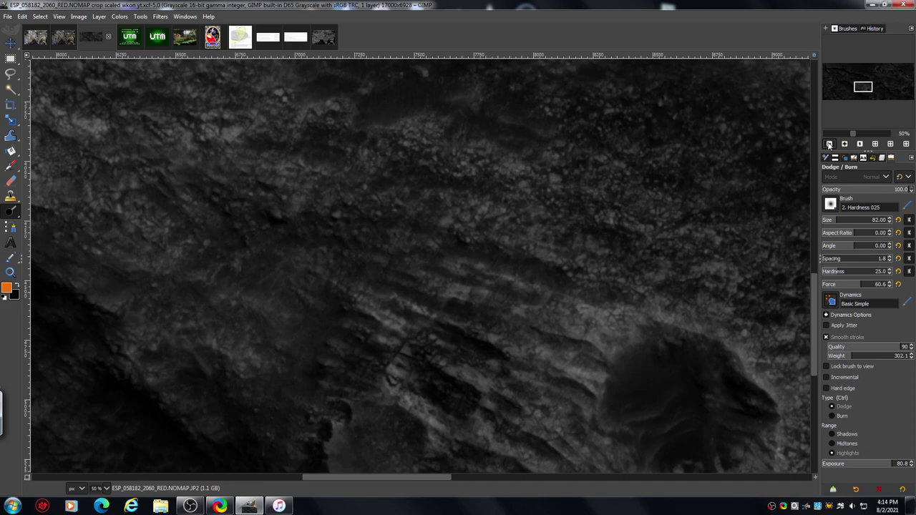
click(829, 144)
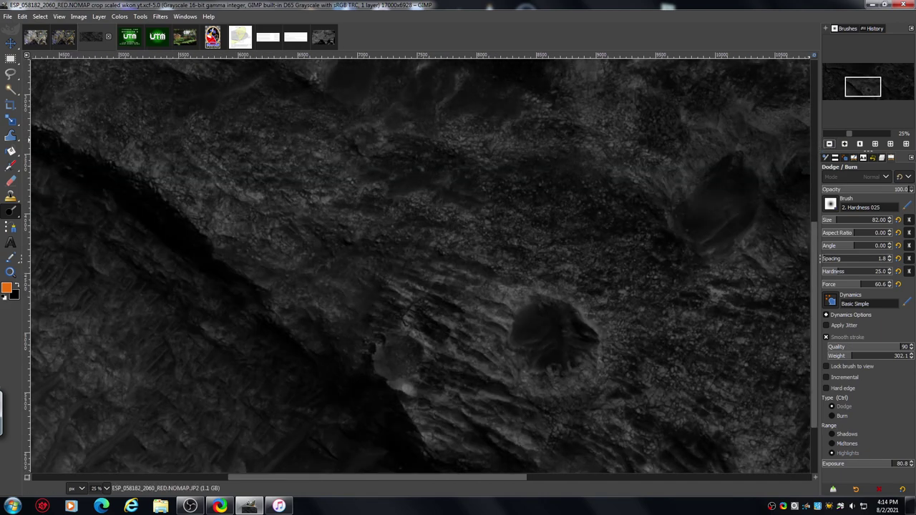
drag(861, 88, 863, 94)
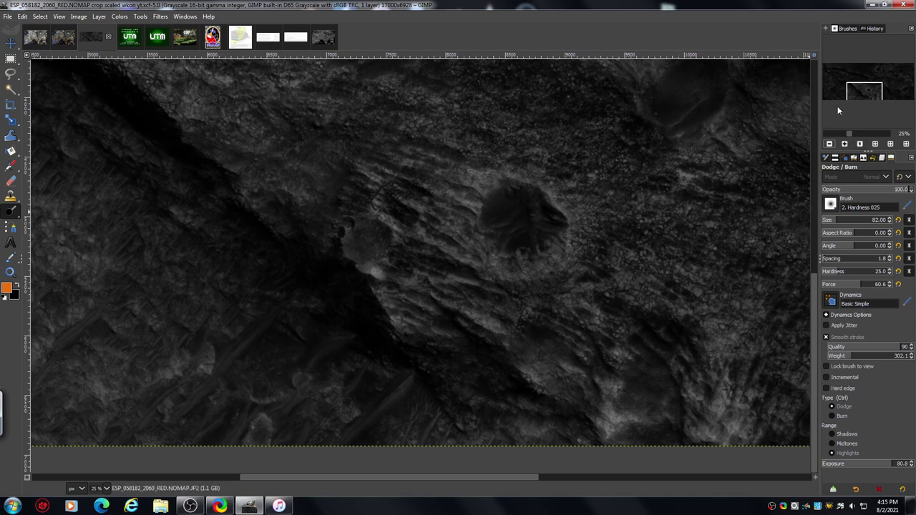
mouse_move(858, 94)
mouse_down()
mouse_move(872, 96)
mouse_move(870, 83)
mouse_up()
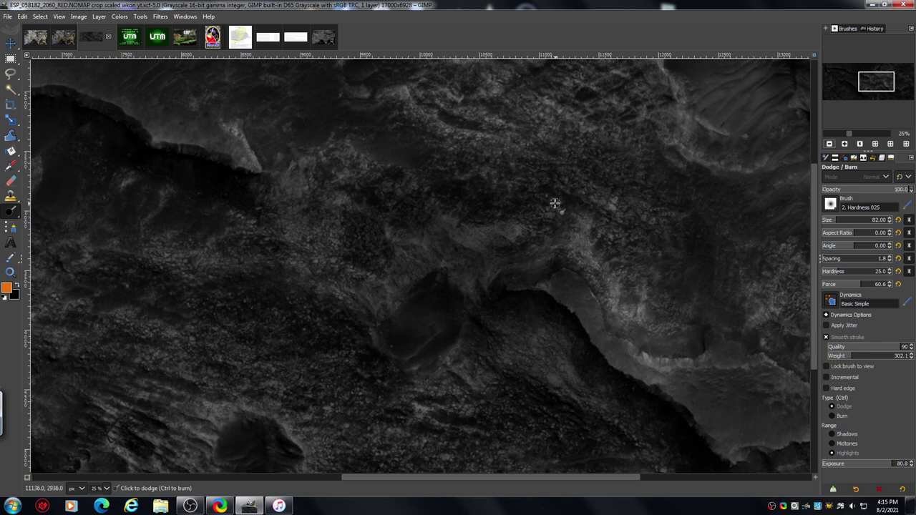
drag(519, 482, 551, 477)
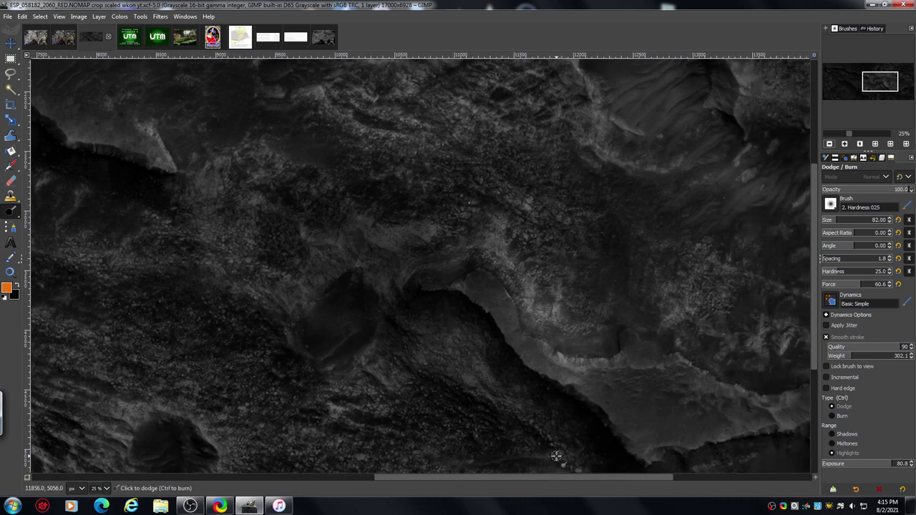
Zoom in to 150% on the rough ground beside the scarp.
click(844, 144)
click(844, 144)
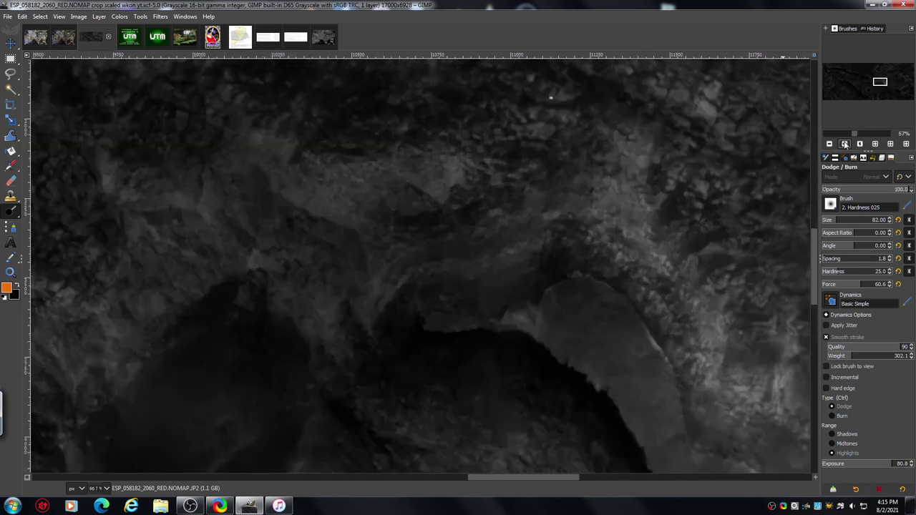
click(844, 144)
click(844, 144)
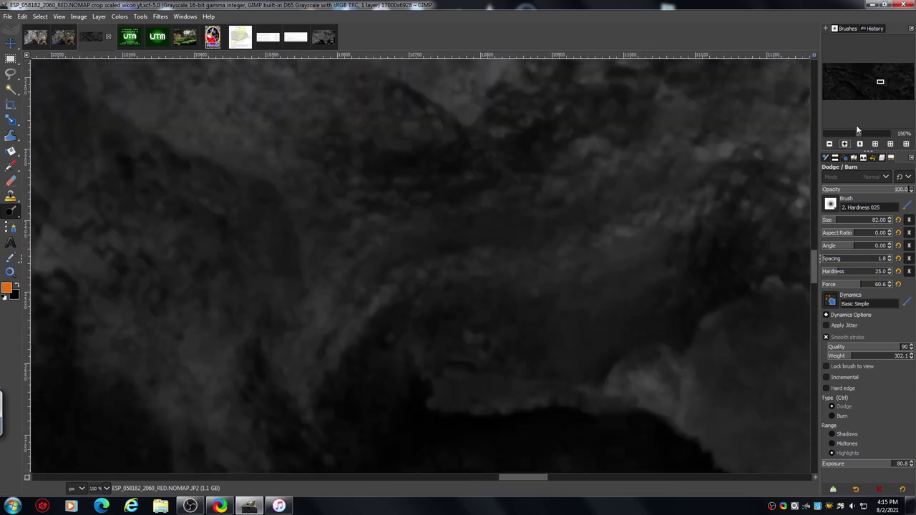
drag(814, 269, 809, 240)
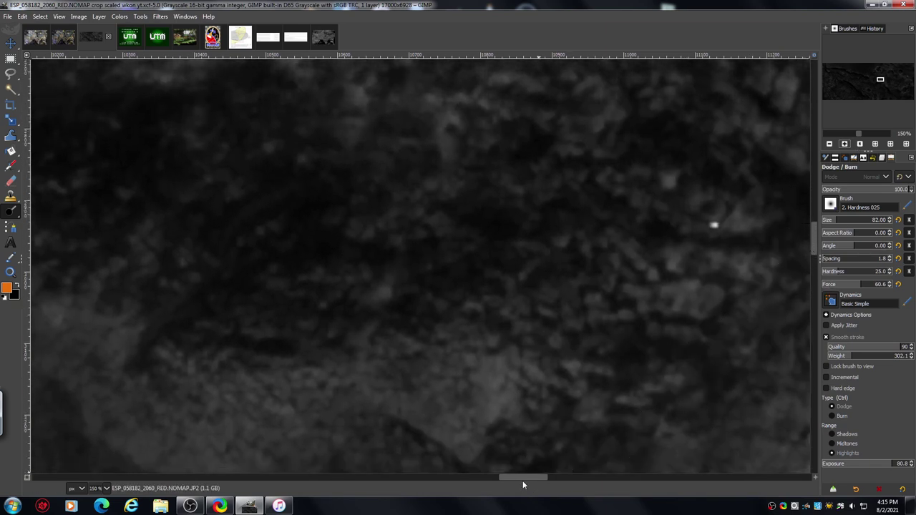
drag(522, 477, 540, 477)
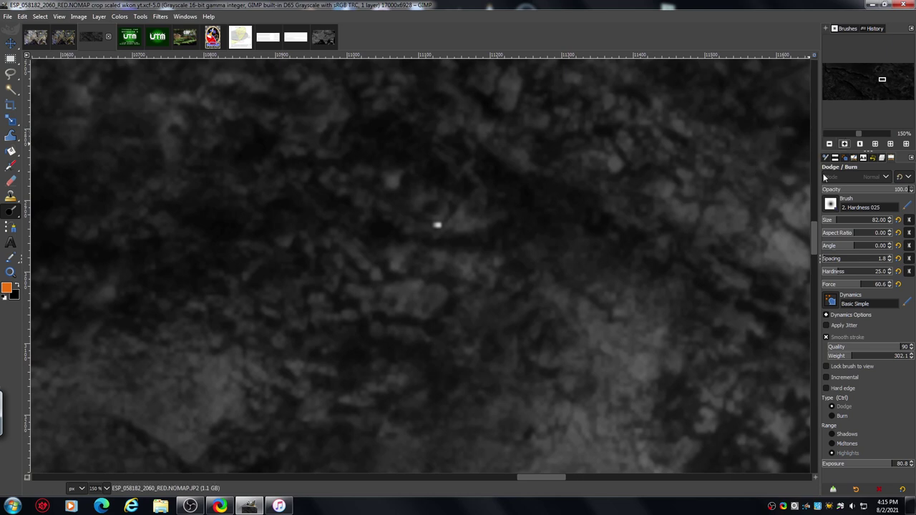
Magnify the white spot to 400%, then step back out to a 100% view.
click(844, 145)
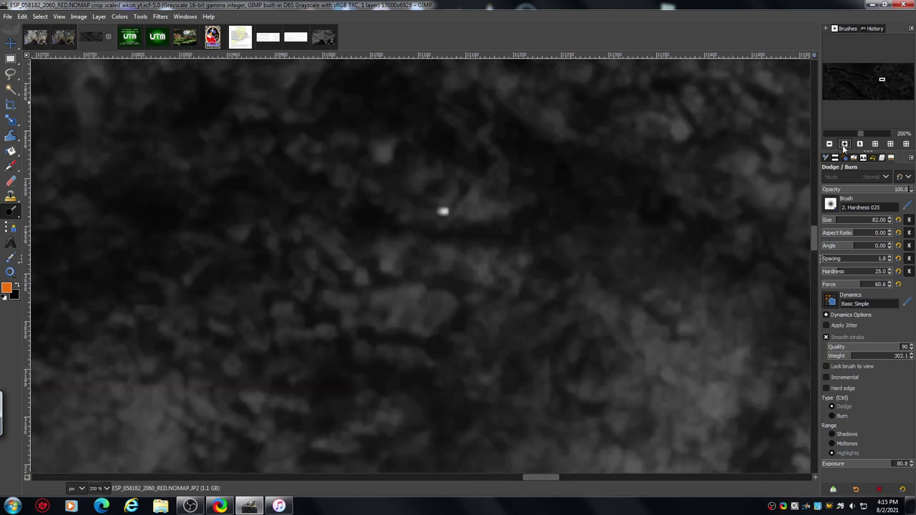
click(844, 145)
click(844, 145)
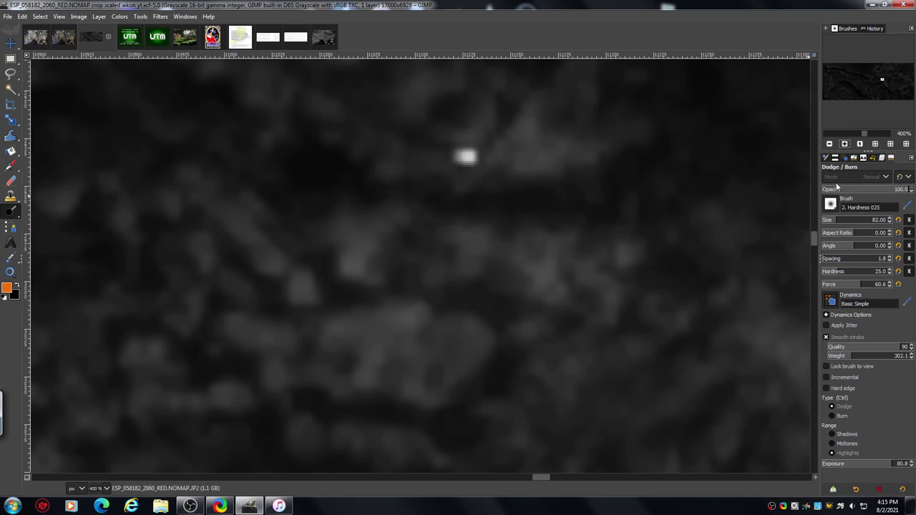
click(830, 144)
click(830, 144)
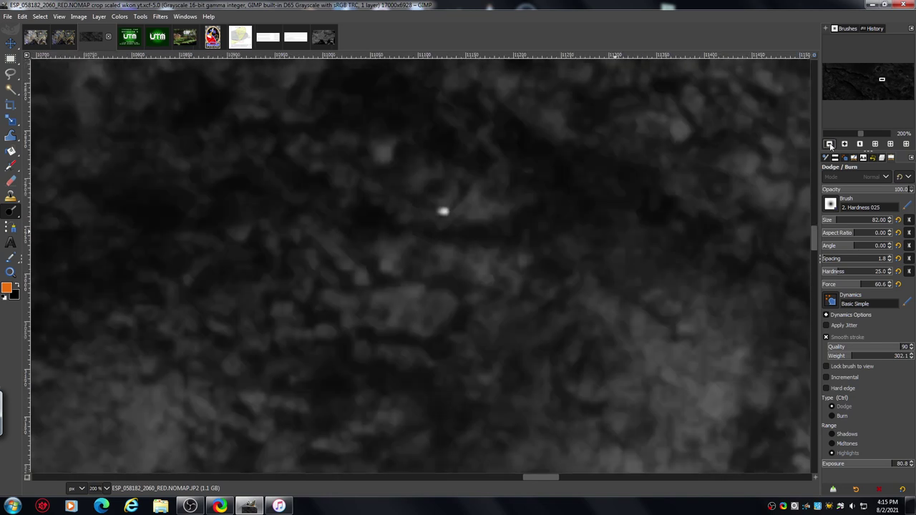
click(830, 144)
click(830, 144)
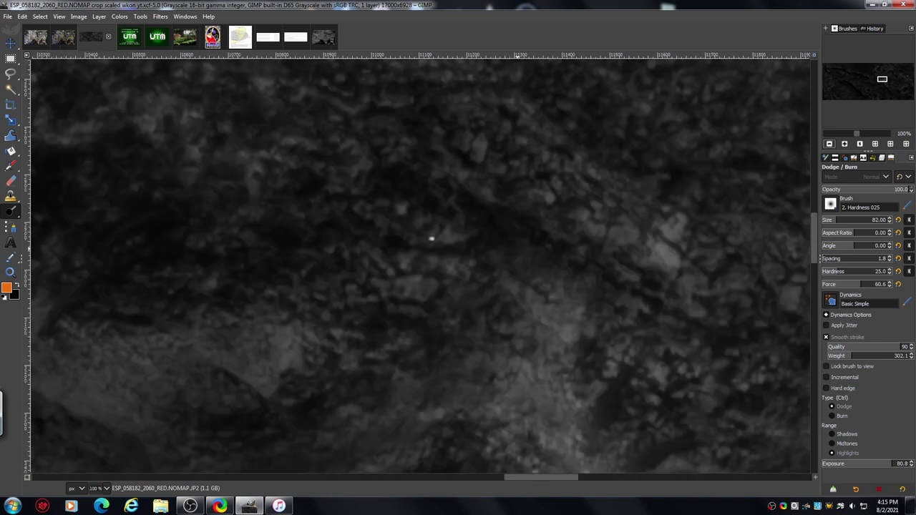
Dodge the ground around, below and left of the small white spot.
drag(536, 478, 525, 477)
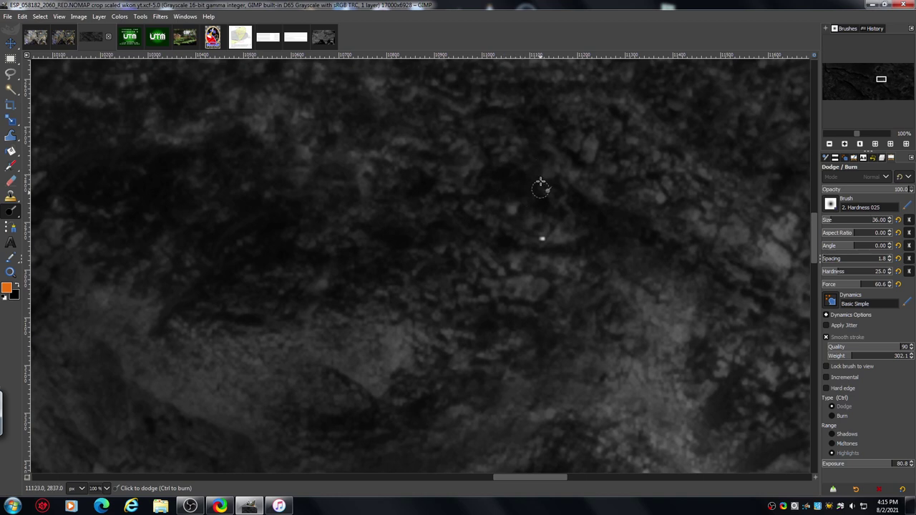
mouse_move(540, 205)
mouse_down()
mouse_move(556, 229)
mouse_move(591, 233)
mouse_move(544, 194)
mouse_move(578, 196)
mouse_up()
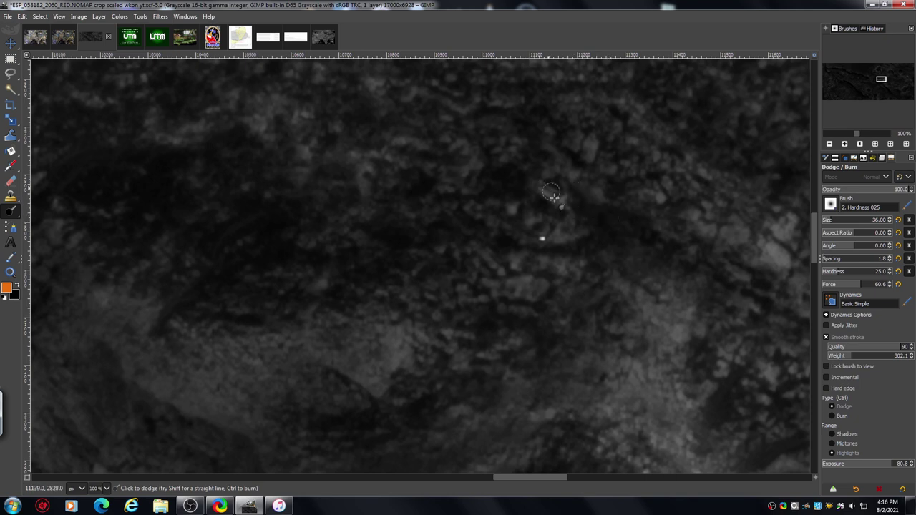
mouse_move(553, 197)
mouse_down()
mouse_move(593, 215)
mouse_move(570, 224)
mouse_move(563, 243)
mouse_move(554, 233)
mouse_move(557, 247)
mouse_move(591, 240)
mouse_up()
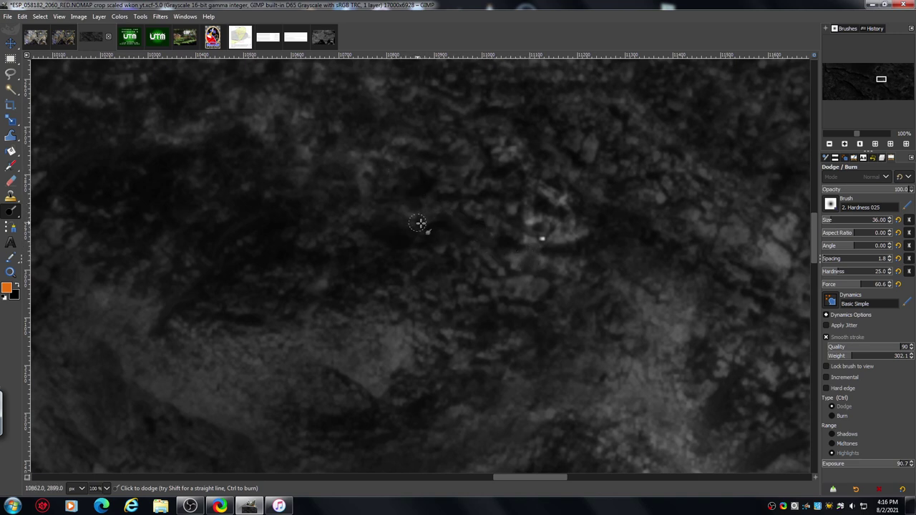
mouse_move(419, 224)
mouse_down()
mouse_move(434, 194)
mouse_move(436, 208)
mouse_move(481, 216)
mouse_up()
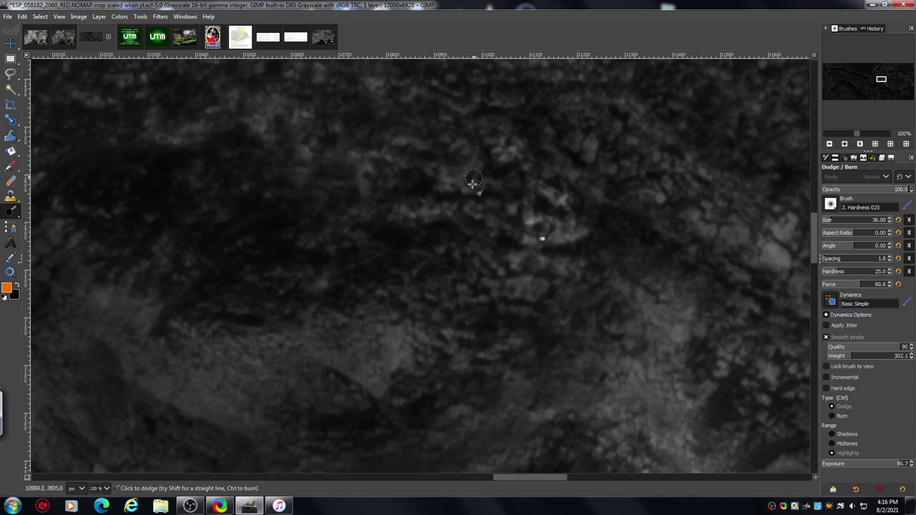
mouse_move(472, 182)
mouse_down()
mouse_move(533, 188)
mouse_move(481, 216)
mouse_move(455, 215)
mouse_move(508, 253)
mouse_move(467, 236)
mouse_move(477, 277)
mouse_move(592, 161)
mouse_move(550, 151)
mouse_move(544, 169)
mouse_move(548, 152)
mouse_move(604, 185)
mouse_move(548, 158)
mouse_move(558, 183)
mouse_move(581, 173)
mouse_move(608, 188)
mouse_move(617, 213)
mouse_move(575, 194)
mouse_move(591, 214)
mouse_move(582, 201)
mouse_move(615, 215)
mouse_move(580, 202)
mouse_move(609, 232)
mouse_move(621, 215)
mouse_move(641, 228)
mouse_move(605, 227)
mouse_move(609, 239)
mouse_move(661, 228)
mouse_move(599, 245)
mouse_move(594, 228)
mouse_move(609, 246)
mouse_move(621, 219)
mouse_move(645, 244)
mouse_move(655, 212)
mouse_move(696, 253)
mouse_move(614, 215)
mouse_up()
Brighten the rocks right of the spot and the rock texture at the upper right.
drag(653, 217, 689, 246)
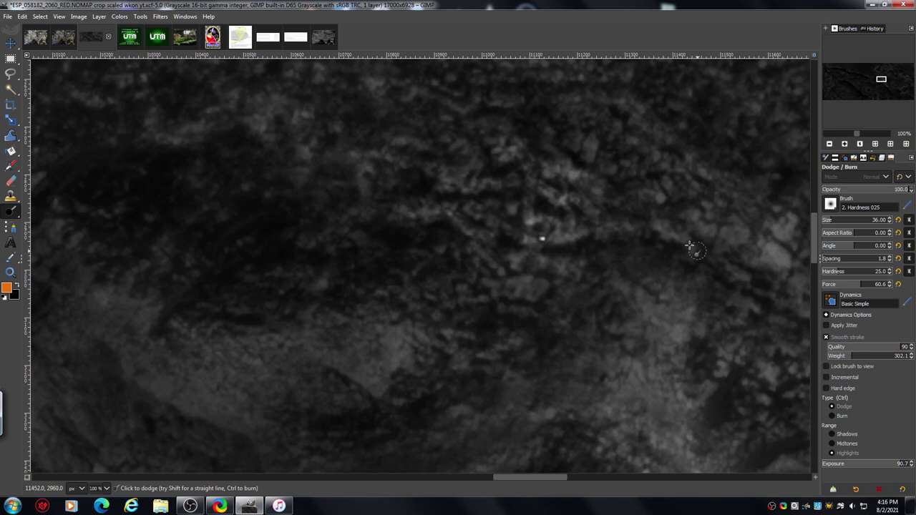
mouse_move(616, 214)
mouse_down()
mouse_move(647, 238)
mouse_move(691, 241)
mouse_up()
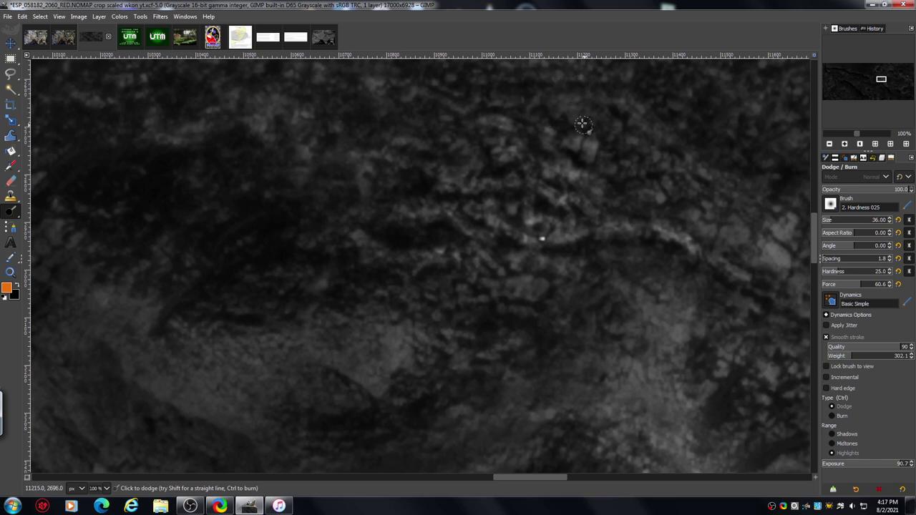
mouse_move(565, 102)
mouse_down()
mouse_move(602, 128)
mouse_move(617, 115)
mouse_move(576, 106)
mouse_move(593, 131)
mouse_move(635, 138)
mouse_up()
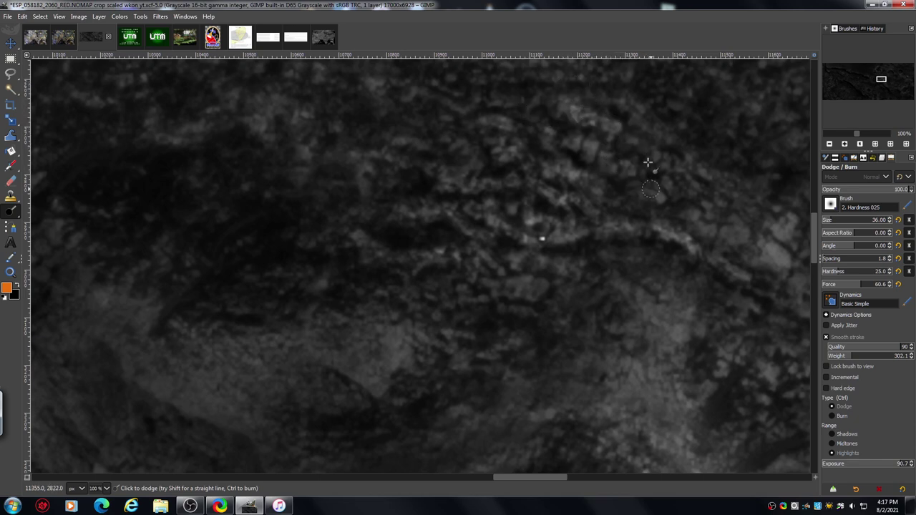
mouse_move(638, 134)
mouse_down()
mouse_move(679, 139)
mouse_move(648, 118)
mouse_move(666, 116)
mouse_move(664, 148)
mouse_up()
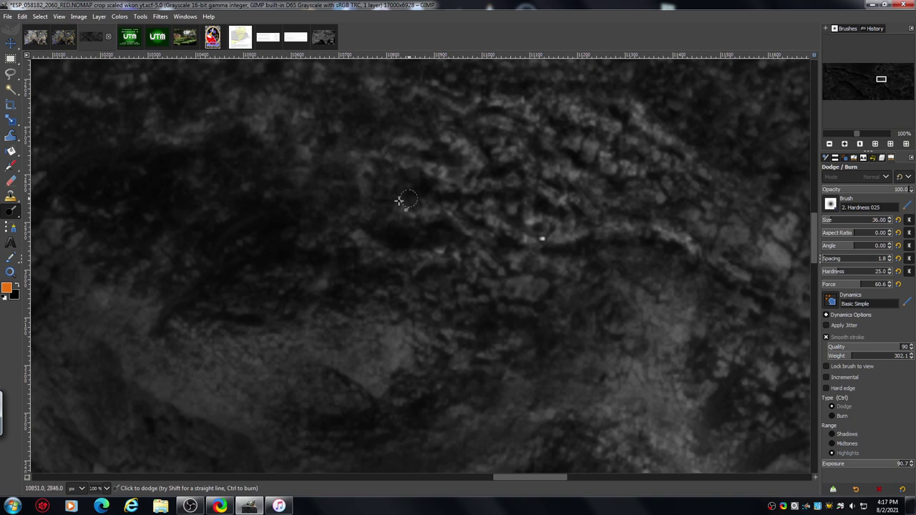
Back at 100%, dodge a light streak across the central rocks, extending it down-right.
click(828, 144)
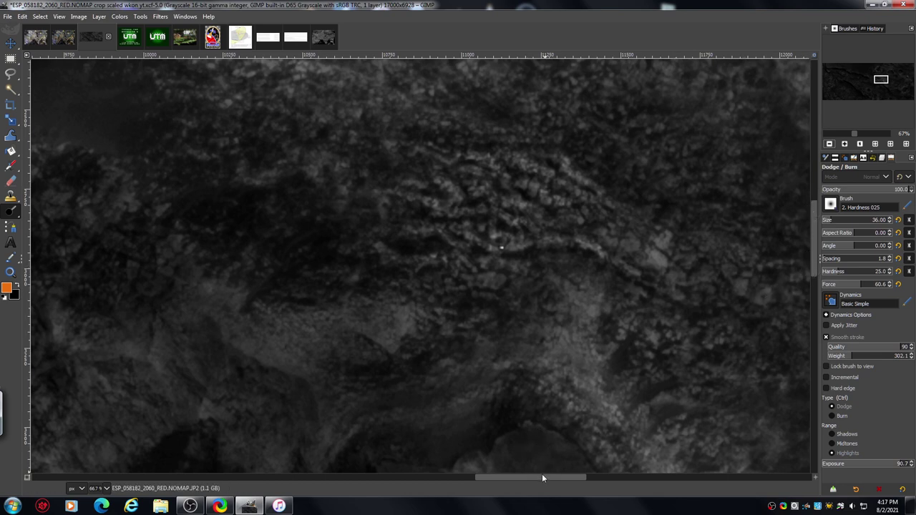
drag(541, 475, 496, 478)
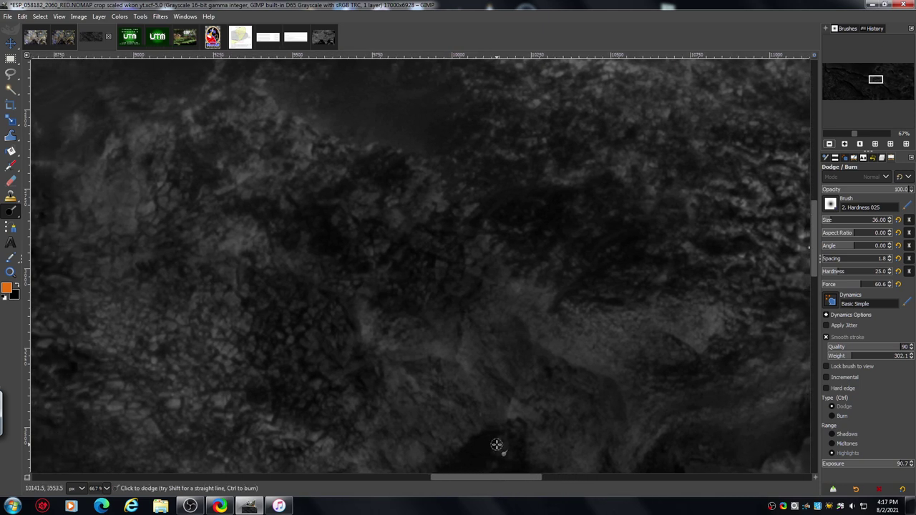
click(844, 143)
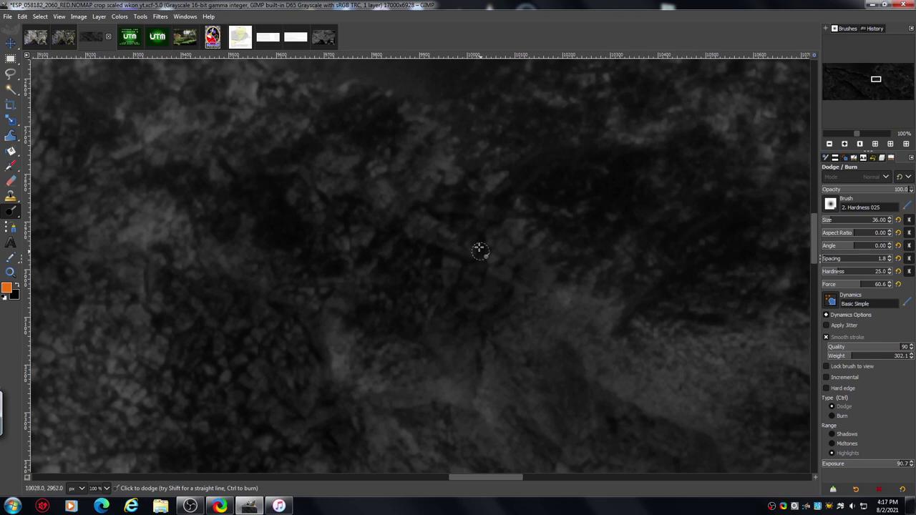
mouse_move(433, 214)
mouse_down()
mouse_move(458, 228)
mouse_move(477, 244)
mouse_up()
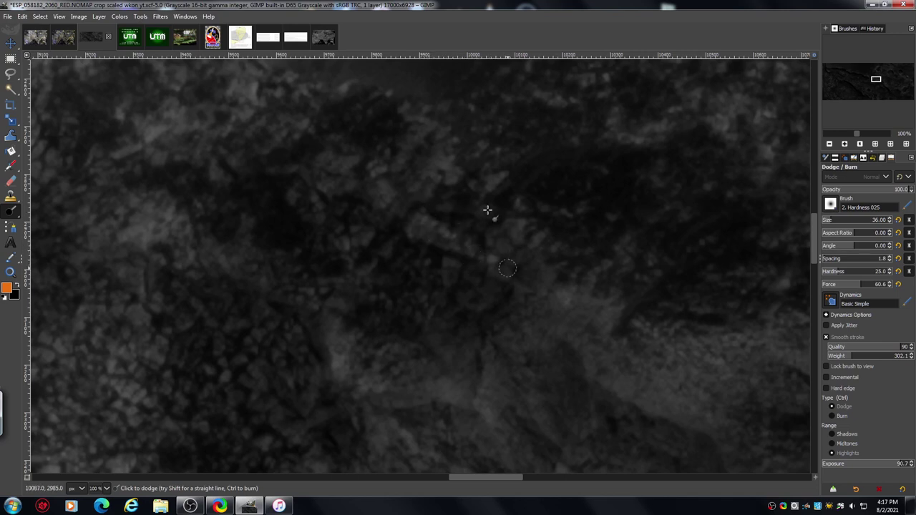
mouse_move(429, 213)
mouse_down()
mouse_move(408, 239)
mouse_move(447, 224)
mouse_move(490, 261)
mouse_move(492, 286)
mouse_up()
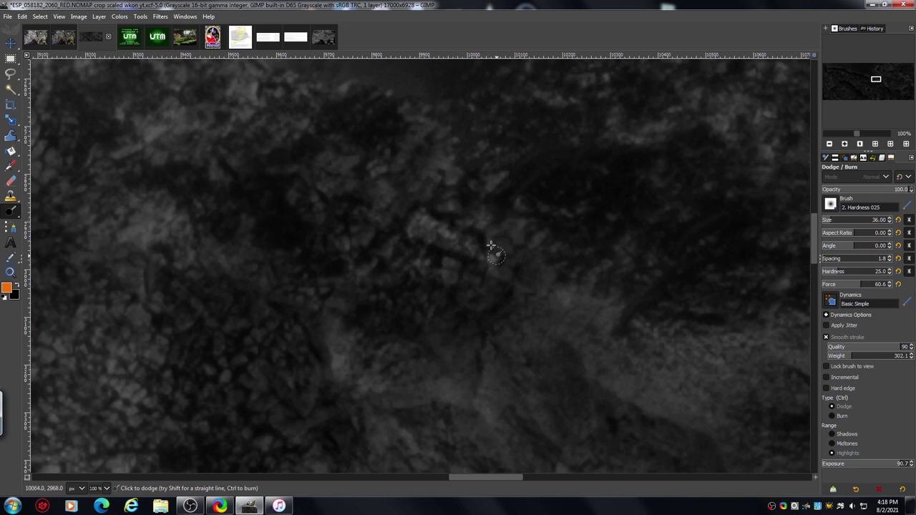
Lighten the rocks just right of centre and a faint streak near the upper right.
drag(514, 218, 542, 235)
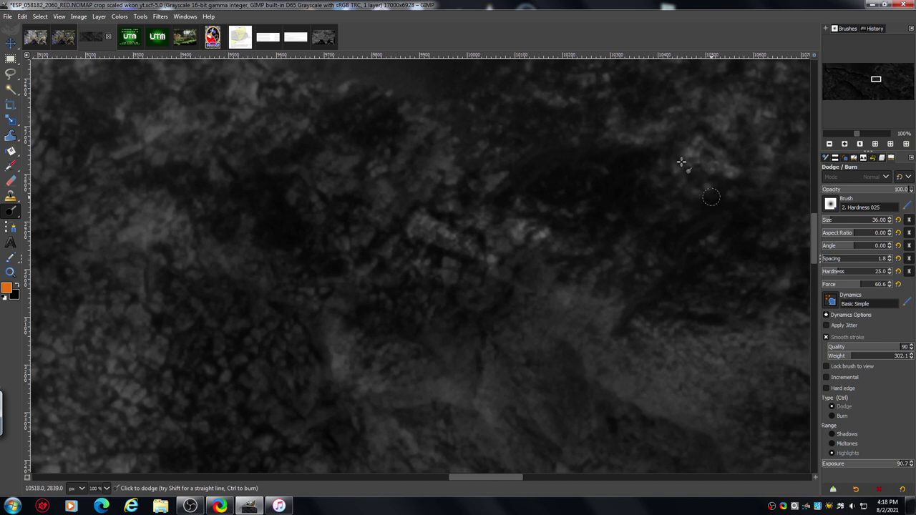
mouse_move(609, 168)
mouse_down()
mouse_move(650, 132)
mouse_move(676, 143)
mouse_move(709, 118)
mouse_move(677, 122)
mouse_move(655, 142)
mouse_move(737, 116)
mouse_move(679, 119)
mouse_move(662, 161)
mouse_move(666, 201)
mouse_up()
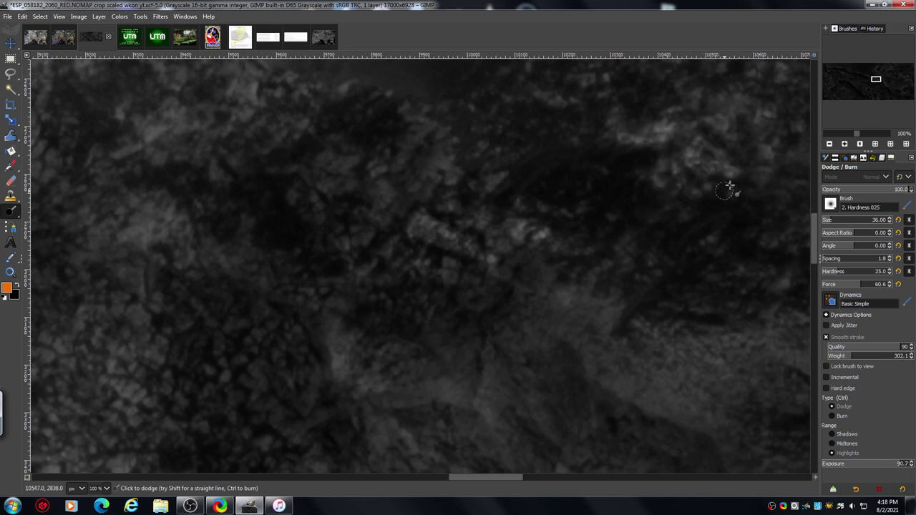
drag(491, 477, 521, 479)
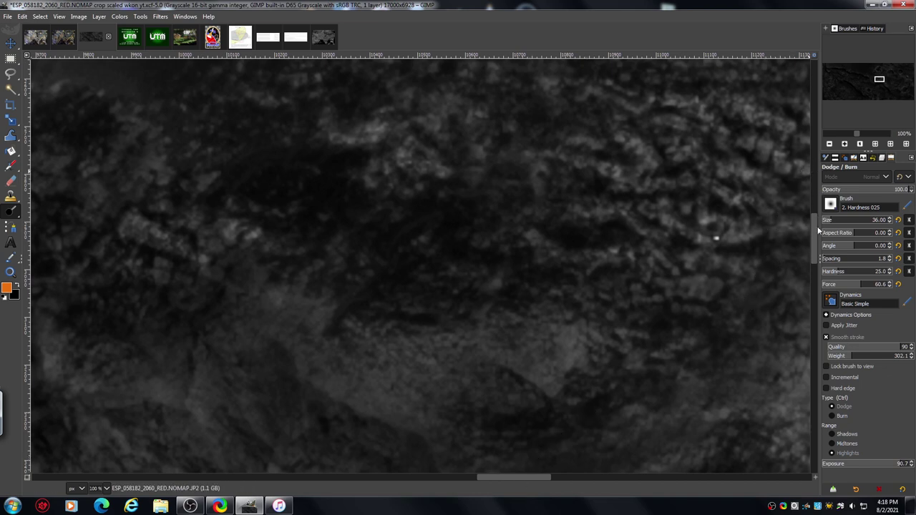
Zoom in to 150% and dodge a band, the upper-middle rock patch, and the ridge centre.
scroll(812, 223, up, 2)
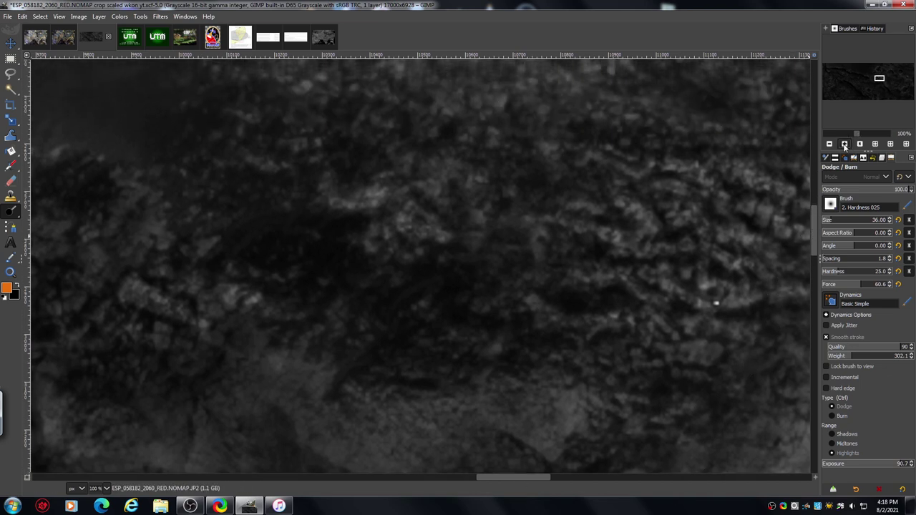
click(845, 144)
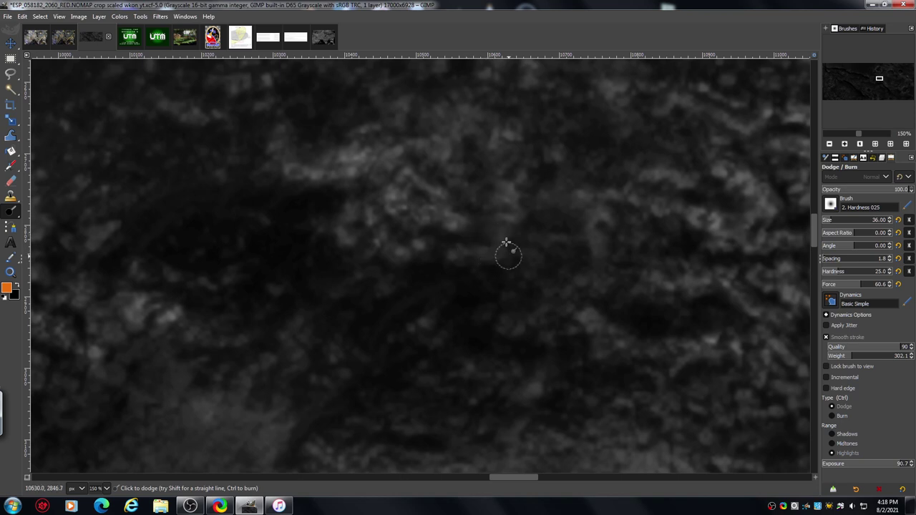
mouse_move(506, 243)
mouse_down()
mouse_move(567, 253)
mouse_move(486, 218)
mouse_move(483, 260)
mouse_move(535, 239)
mouse_move(563, 250)
mouse_move(521, 213)
mouse_up()
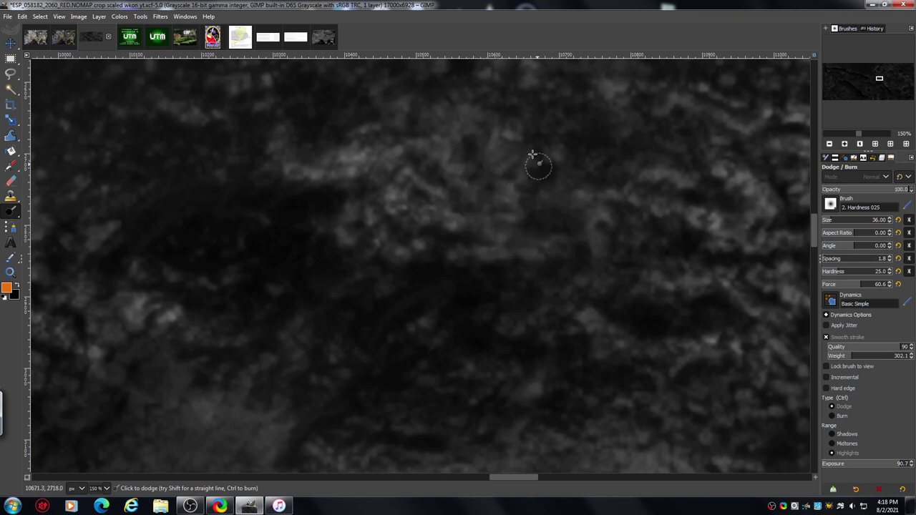
mouse_move(532, 154)
mouse_down()
mouse_move(558, 164)
mouse_move(485, 144)
mouse_move(540, 165)
mouse_move(584, 157)
mouse_move(490, 146)
mouse_move(539, 170)
mouse_move(564, 162)
mouse_move(600, 179)
mouse_move(568, 220)
mouse_move(532, 222)
mouse_up()
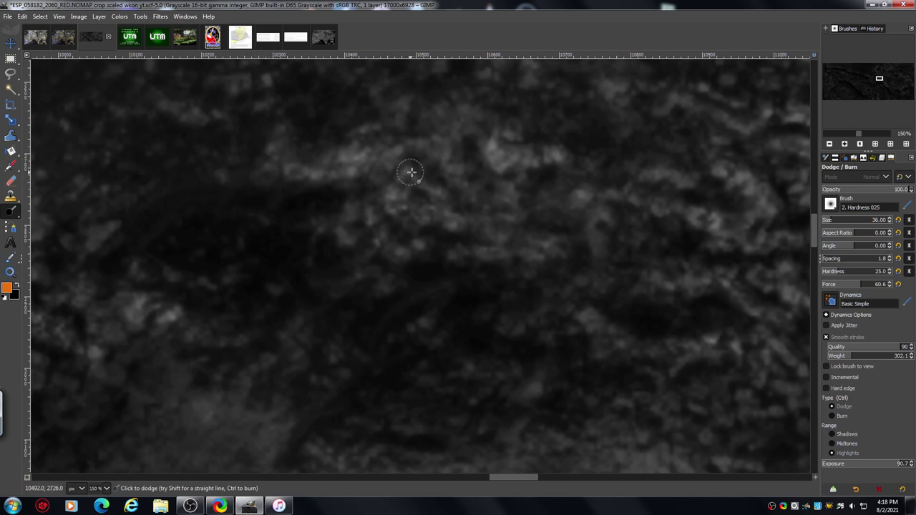
mouse_move(411, 171)
mouse_down()
mouse_move(396, 202)
mouse_move(412, 224)
mouse_move(433, 232)
mouse_move(422, 209)
mouse_move(429, 174)
mouse_move(437, 220)
mouse_move(449, 207)
mouse_move(469, 233)
mouse_move(488, 237)
mouse_move(533, 224)
mouse_move(444, 254)
mouse_move(411, 246)
mouse_move(393, 230)
mouse_move(373, 233)
mouse_move(338, 208)
mouse_move(322, 218)
mouse_move(352, 267)
mouse_move(331, 253)
mouse_move(385, 289)
mouse_up()
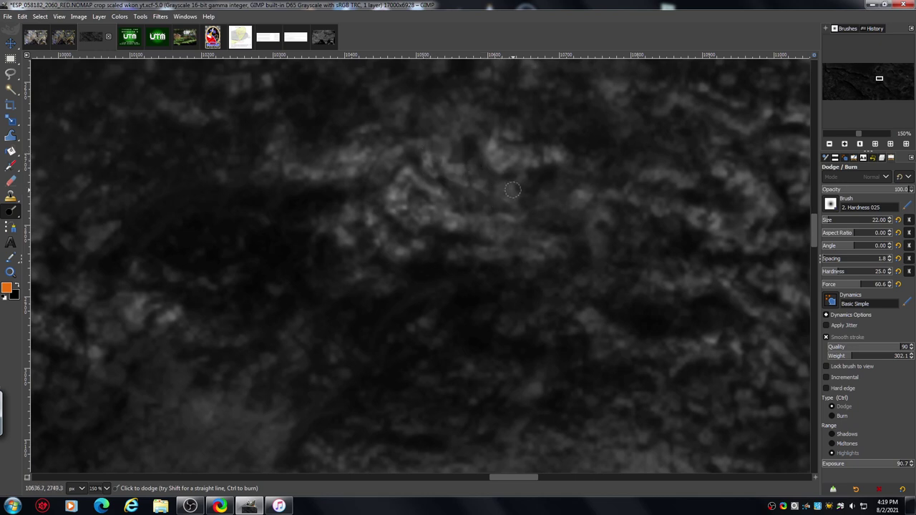
Dodge the ridge patch further, a diagonal streak below it, and the ridge's left end.
mouse_move(459, 194)
mouse_down()
mouse_move(491, 194)
mouse_move(456, 194)
mouse_move(474, 206)
mouse_move(508, 207)
mouse_move(456, 195)
mouse_move(518, 206)
mouse_move(520, 184)
mouse_move(502, 187)
mouse_move(527, 188)
mouse_move(548, 208)
mouse_move(539, 180)
mouse_move(523, 175)
mouse_move(568, 202)
mouse_move(528, 178)
mouse_move(538, 176)
mouse_move(547, 220)
mouse_move(529, 222)
mouse_move(561, 210)
mouse_move(577, 231)
mouse_move(554, 223)
mouse_move(545, 259)
mouse_move(431, 237)
mouse_up()
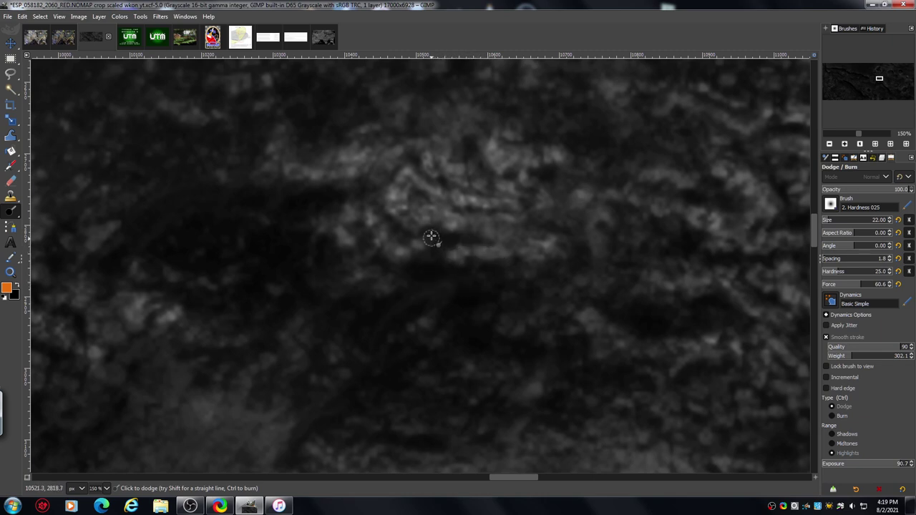
mouse_move(426, 280)
mouse_down()
mouse_move(442, 249)
mouse_move(432, 230)
mouse_move(433, 256)
mouse_move(436, 248)
mouse_move(401, 249)
mouse_move(410, 228)
mouse_move(397, 227)
mouse_move(406, 229)
mouse_move(402, 240)
mouse_move(390, 229)
mouse_move(382, 177)
mouse_up()
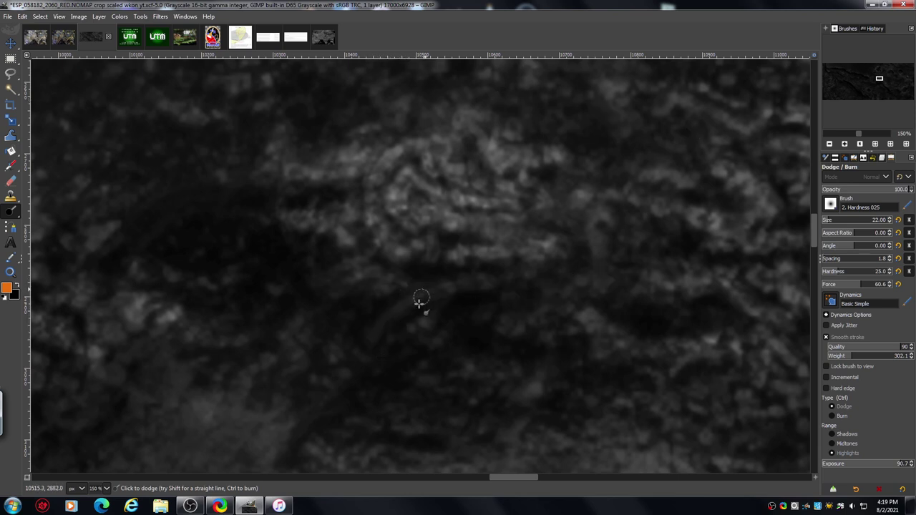
mouse_move(491, 293)
mouse_down()
mouse_move(525, 281)
mouse_move(413, 304)
mouse_move(379, 330)
mouse_move(427, 284)
mouse_move(432, 301)
mouse_move(496, 273)
mouse_move(513, 288)
mouse_move(567, 268)
mouse_up()
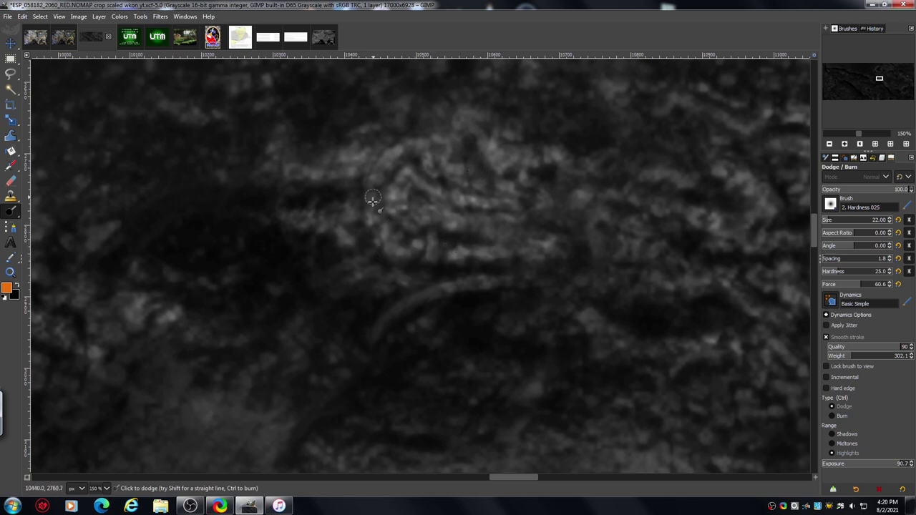
drag(454, 126, 500, 125)
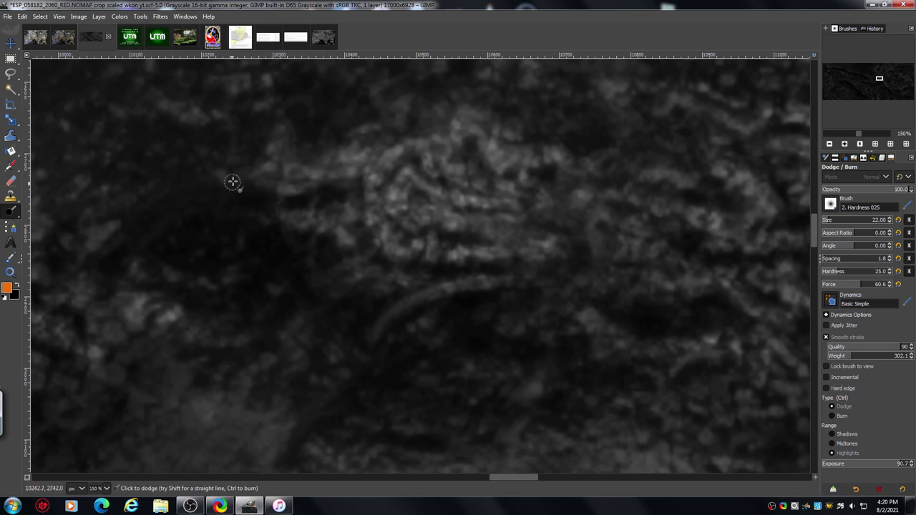
mouse_move(275, 173)
mouse_down()
mouse_move(246, 187)
mouse_move(236, 167)
mouse_move(219, 186)
mouse_up()
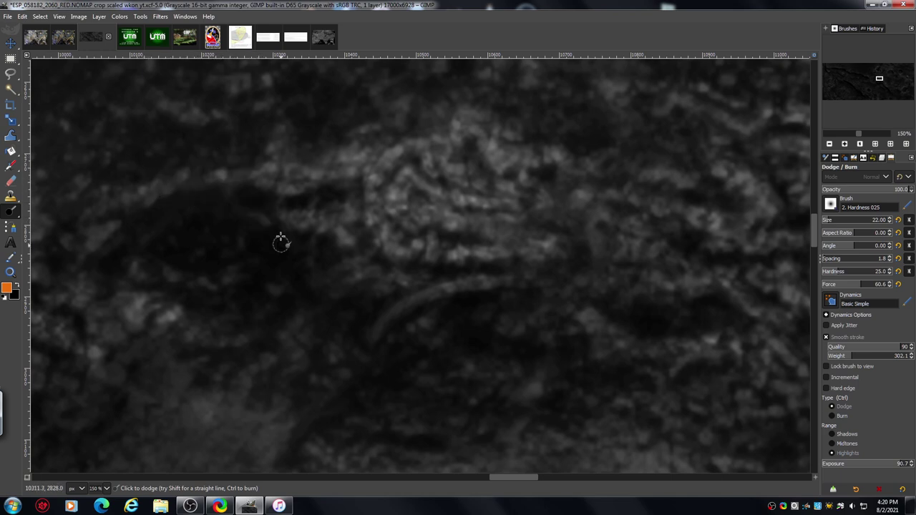
click(829, 144)
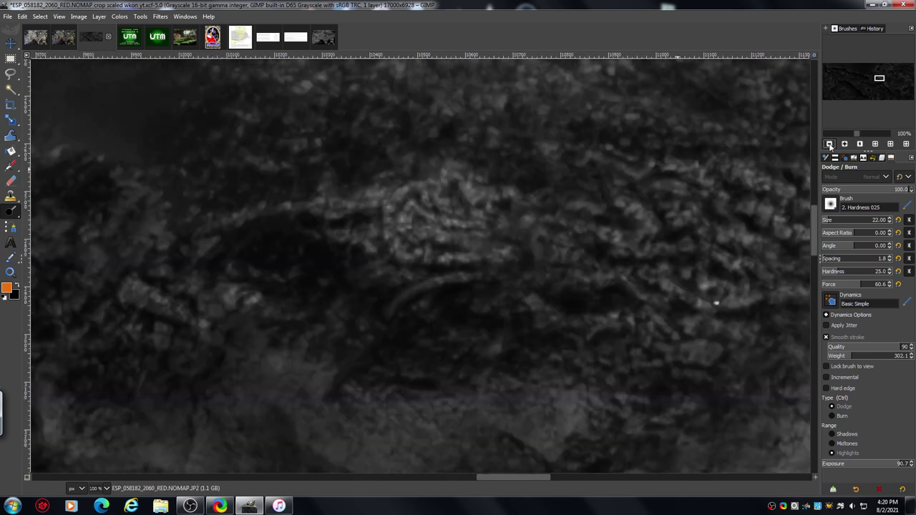
Zoom out through 50% to 33.3% and shift left to survey the dodged ridge.
click(830, 144)
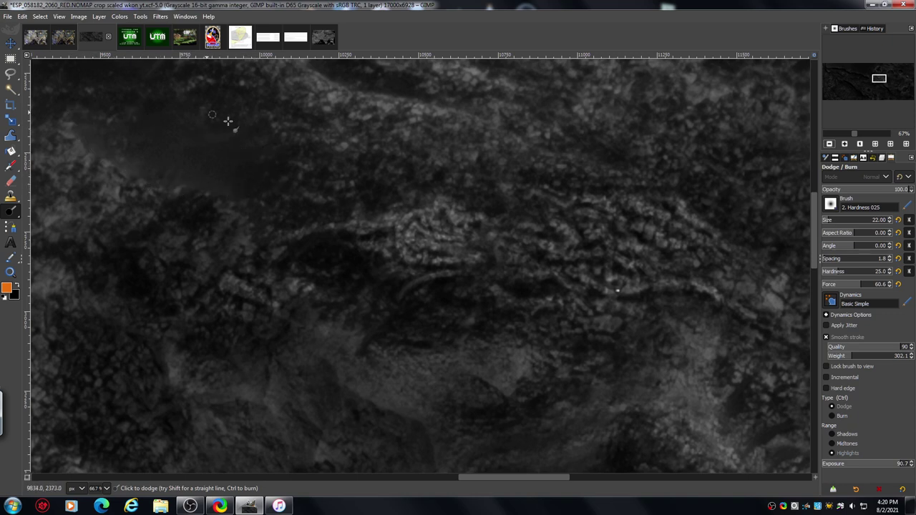
mouse_move(486, 477)
mouse_down()
mouse_move(467, 478)
mouse_move(500, 482)
mouse_up()
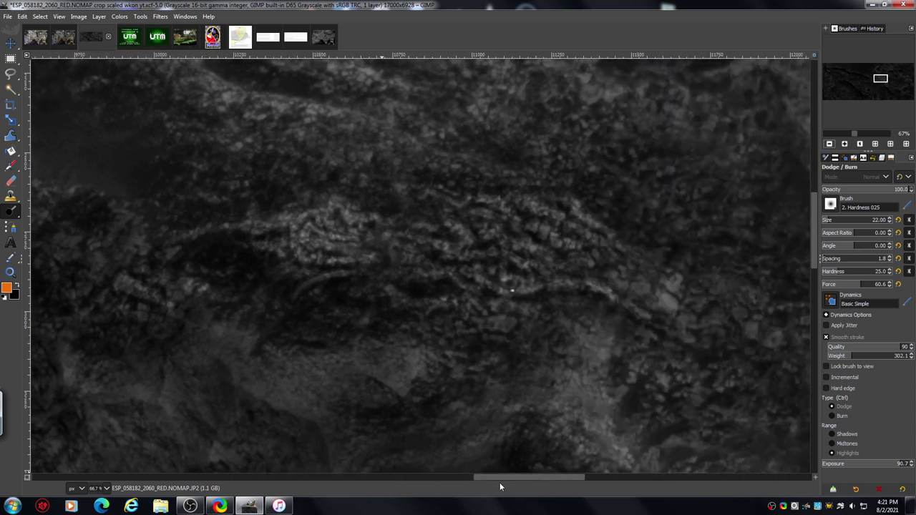
click(830, 144)
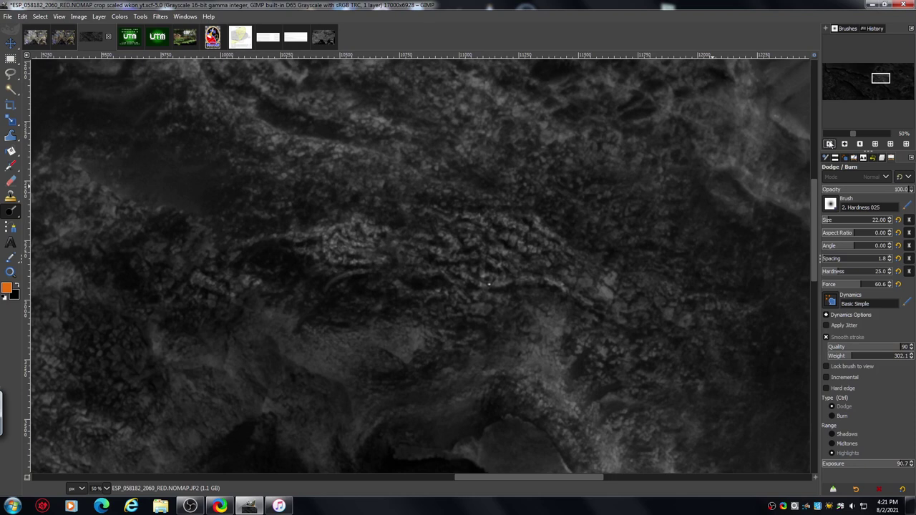
click(830, 144)
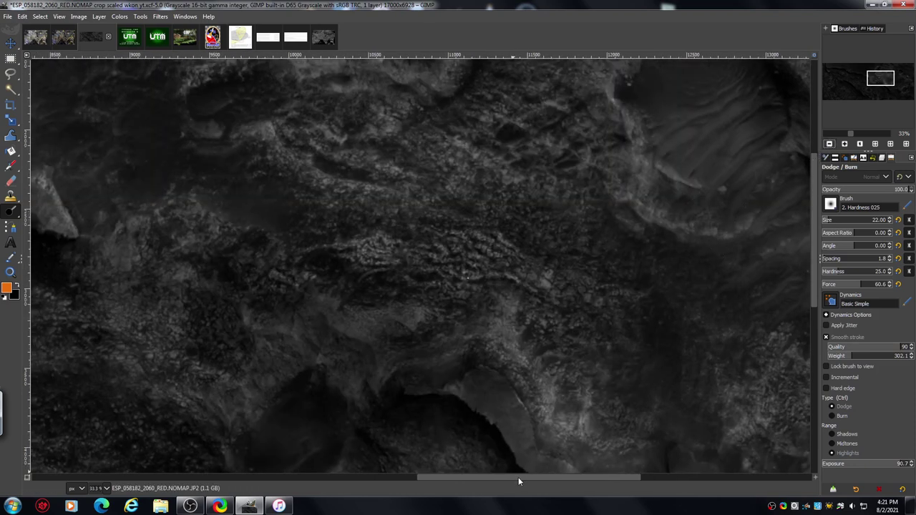
Move the view to the dark escarpment edge at upper left and zoom in on it.
drag(518, 478, 254, 480)
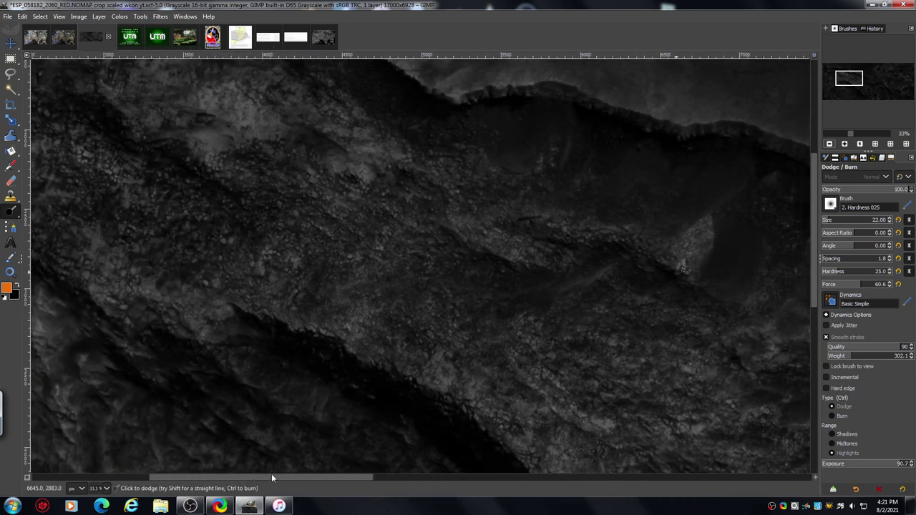
drag(814, 232, 808, 192)
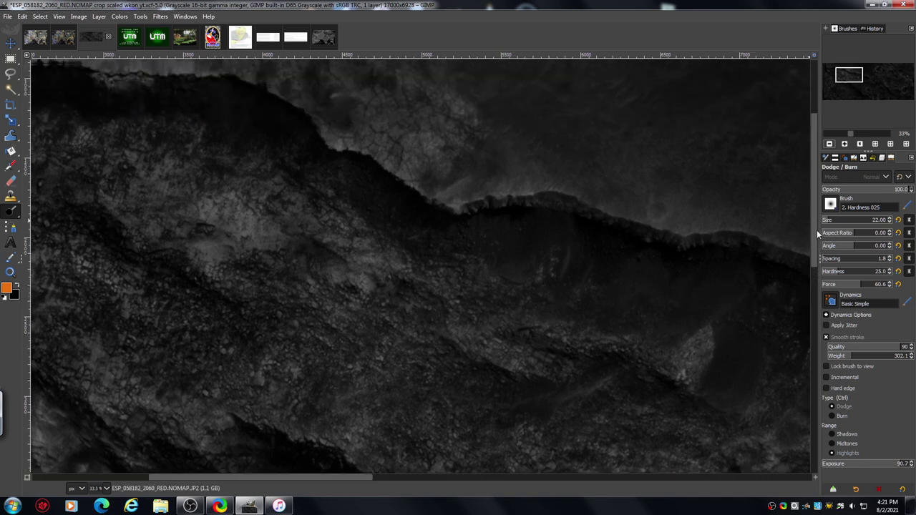
scroll(804, 227, up, 1)
drag(279, 477, 181, 501)
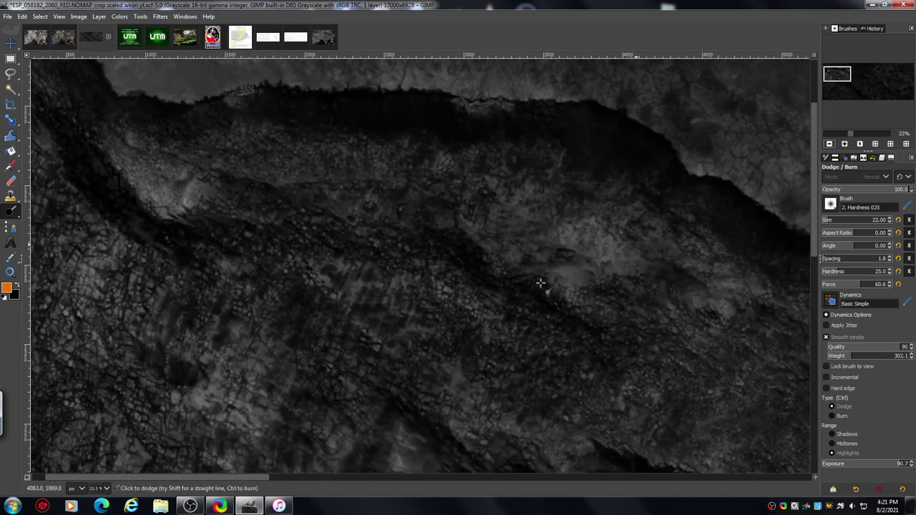
scroll(812, 197, up, 1)
scroll(807, 175, up, 2)
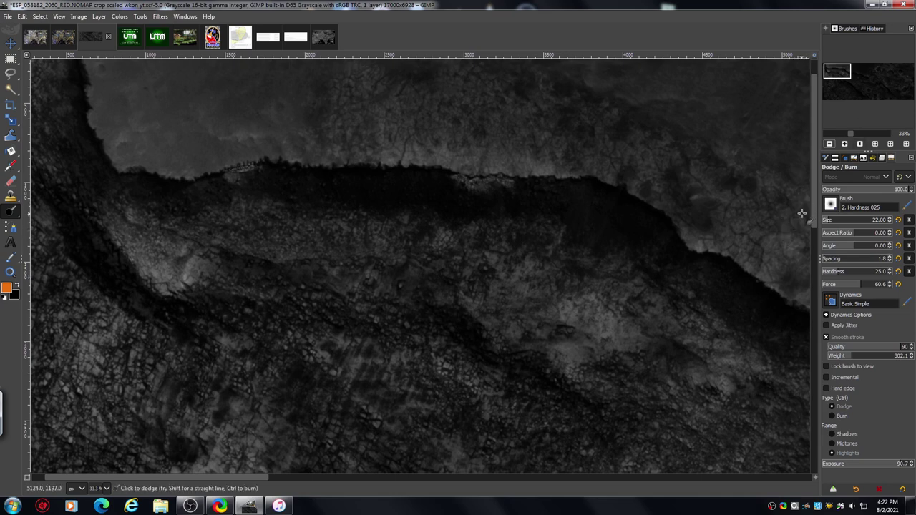
click(845, 145)
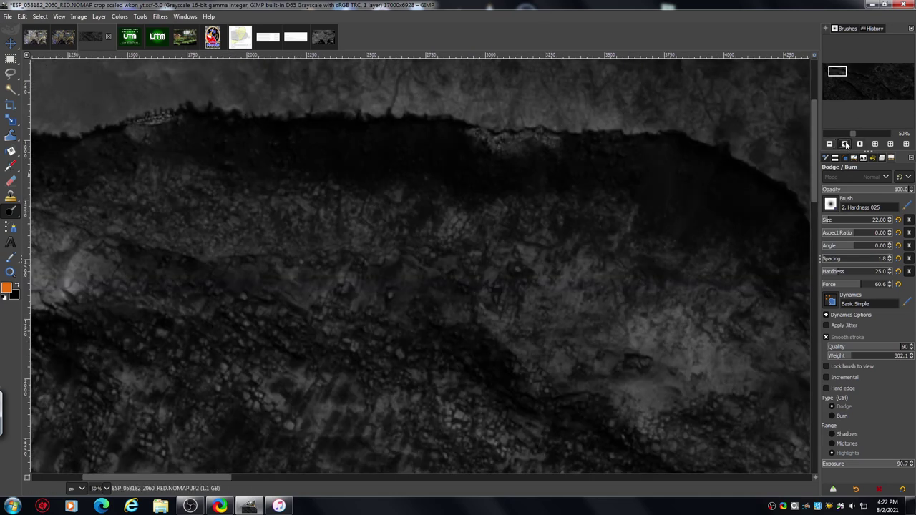
Zoom to 150% on the dark treeline ridge and enlarge the dodge brush to size 57.
click(845, 145)
click(845, 145)
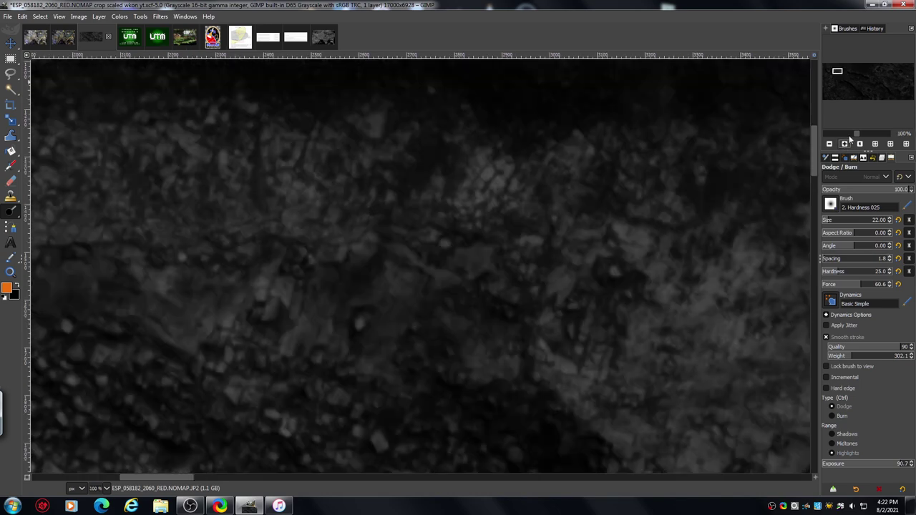
drag(837, 70, 836, 68)
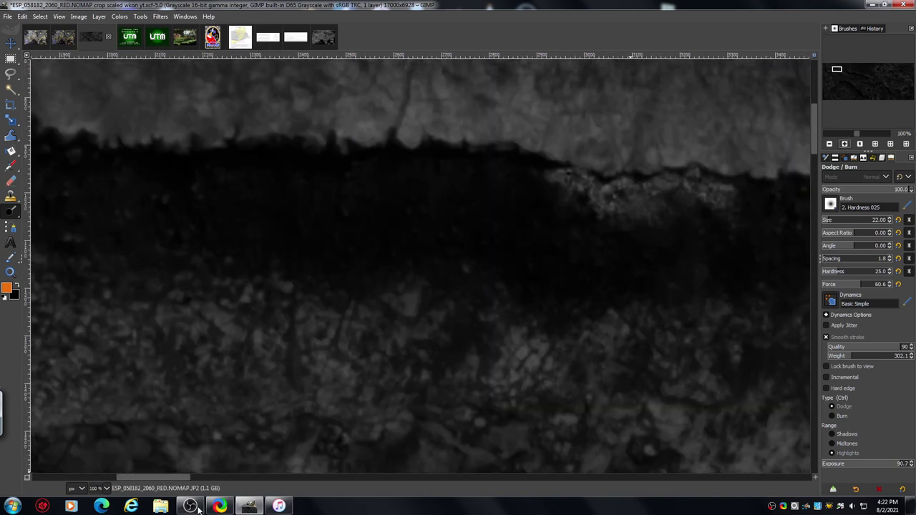
drag(163, 480, 111, 492)
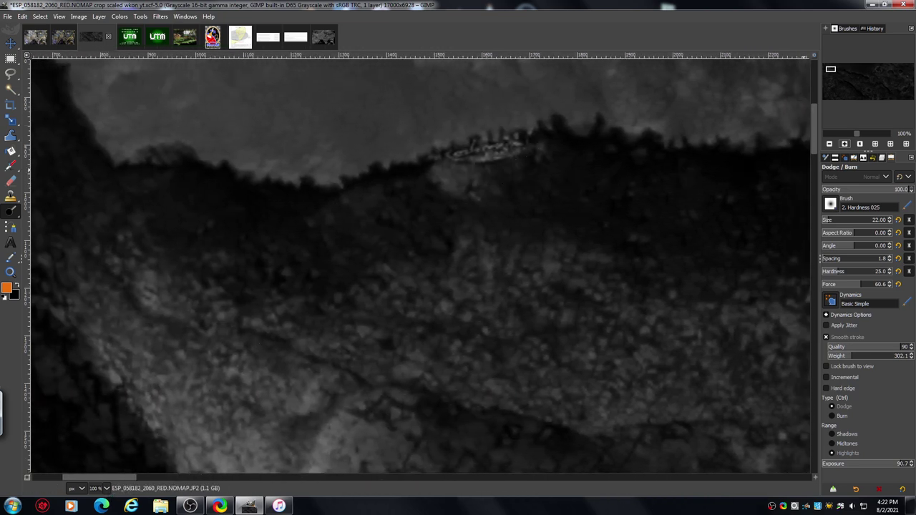
click(844, 144)
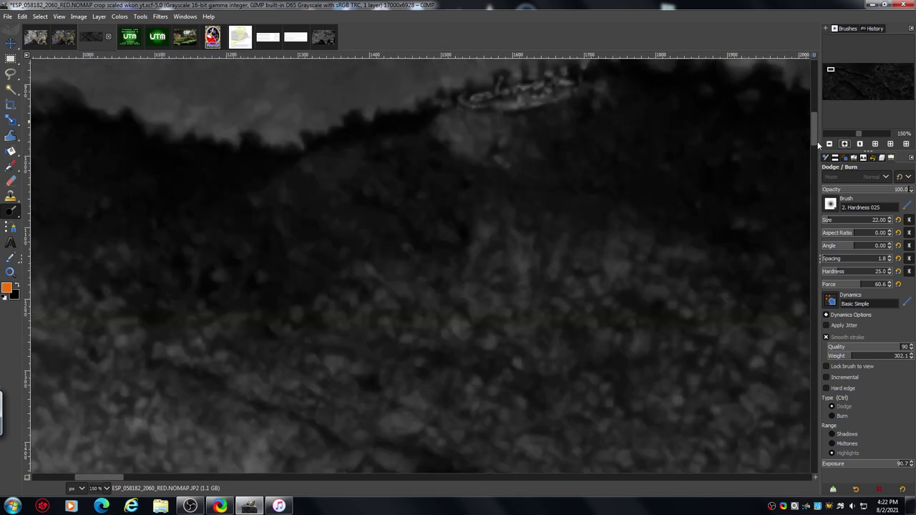
drag(817, 141, 812, 128)
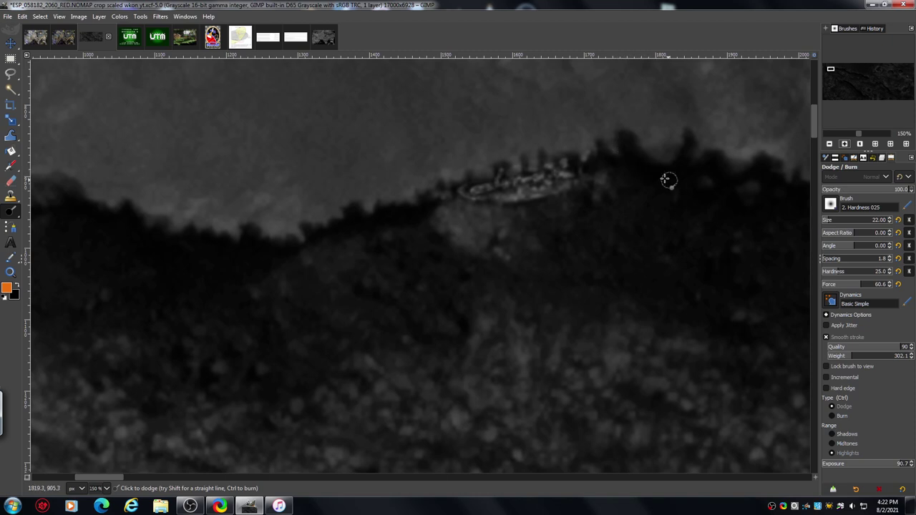
drag(113, 477, 131, 477)
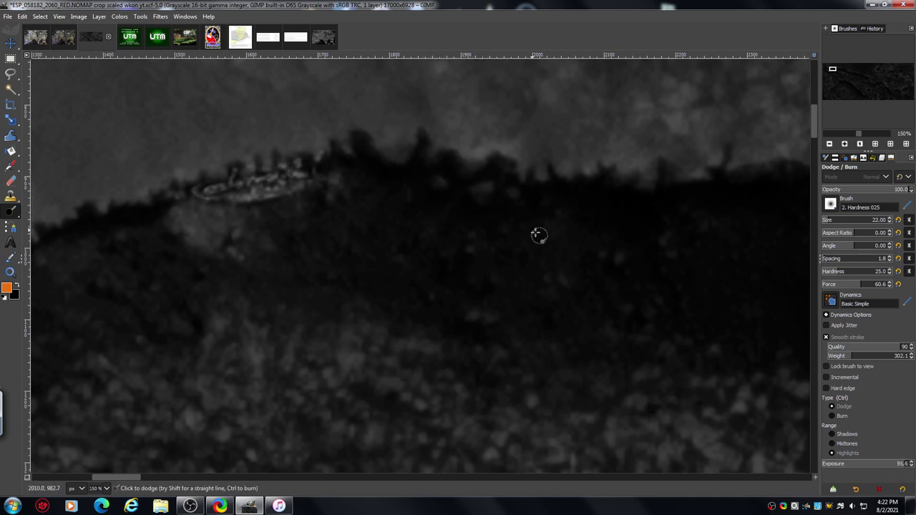
click(834, 221)
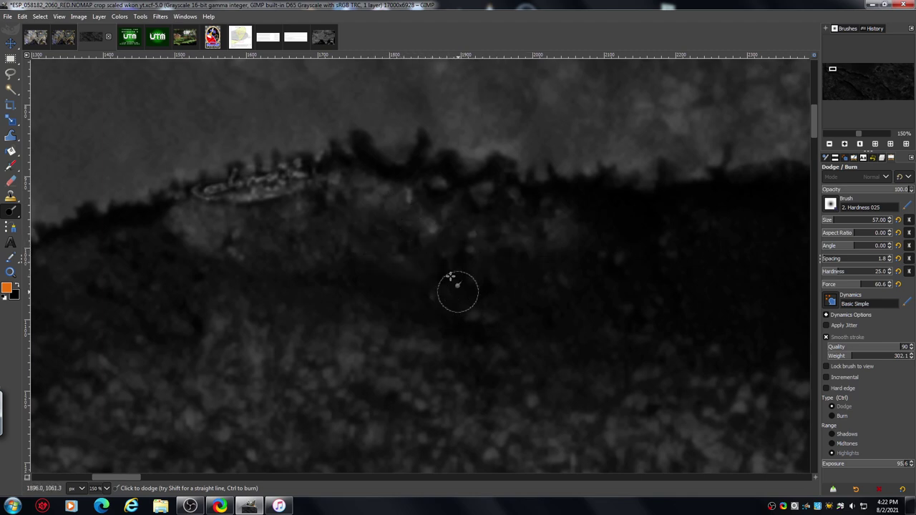
At dodge size 25, lighten streaks along the treeline and the dark ridge edge.
click(830, 222)
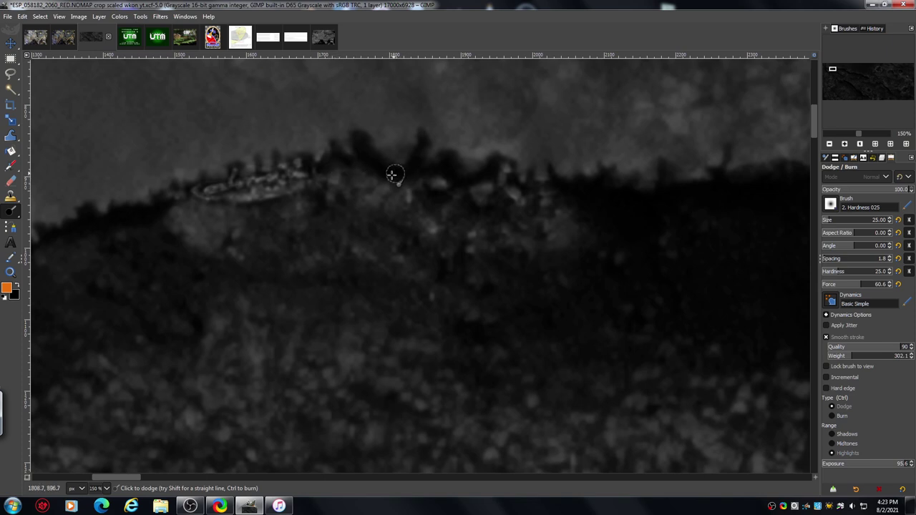
mouse_move(405, 179)
mouse_down()
mouse_move(367, 178)
mouse_move(374, 204)
mouse_move(348, 189)
mouse_up()
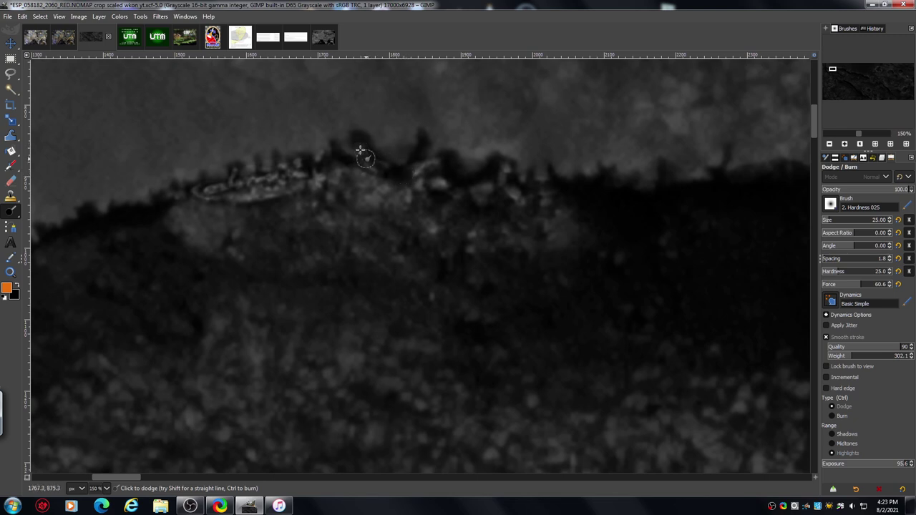
drag(360, 146, 406, 171)
drag(356, 144, 409, 177)
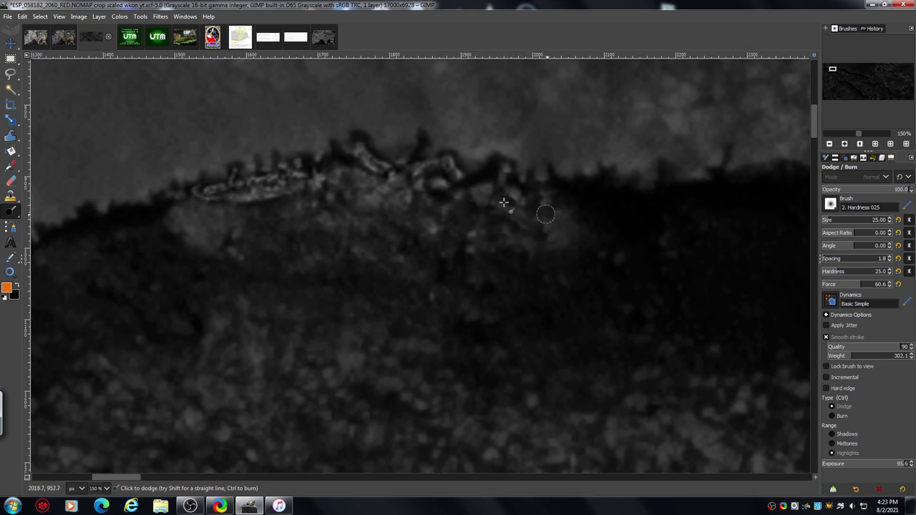
mouse_move(503, 203)
mouse_down()
mouse_move(540, 215)
mouse_move(531, 189)
mouse_move(537, 224)
mouse_move(552, 193)
mouse_move(576, 201)
mouse_up()
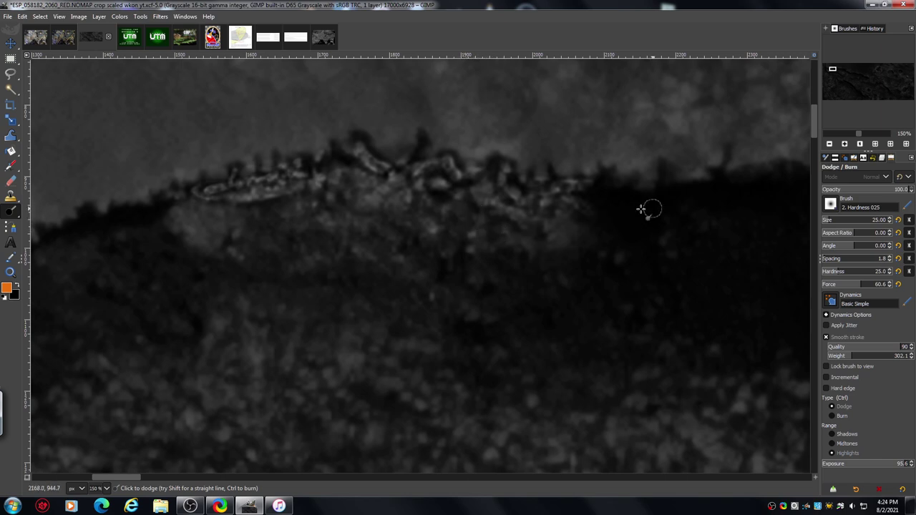
Dodge the dark edge and shadowed ground beneath it, finishing fine detail at size 22.
mouse_move(811, 127)
mouse_down()
mouse_move(813, 113)
mouse_move(816, 123)
mouse_up()
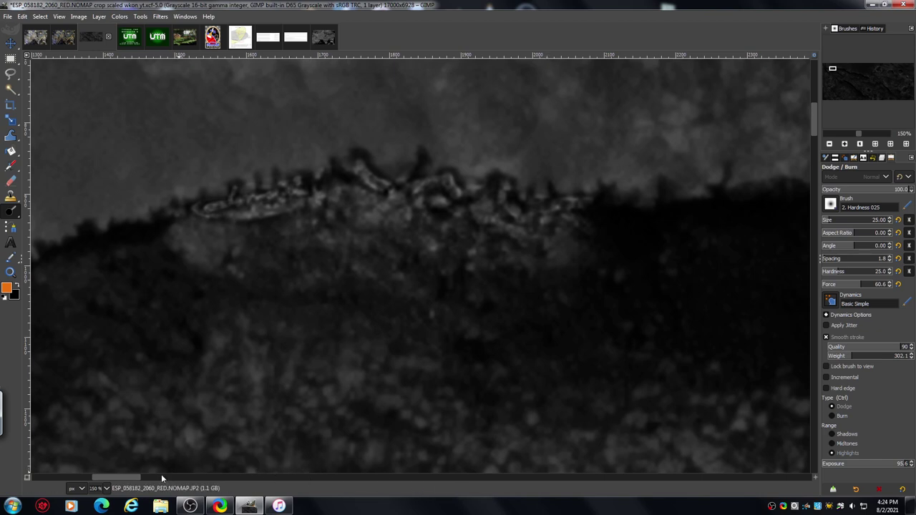
mouse_move(139, 476)
mouse_down()
mouse_move(126, 477)
mouse_move(145, 486)
mouse_up()
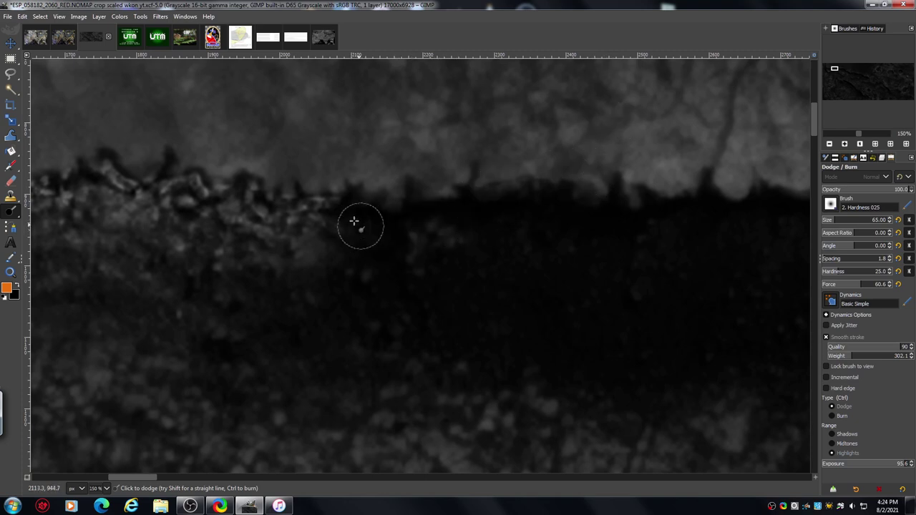
drag(415, 219, 448, 224)
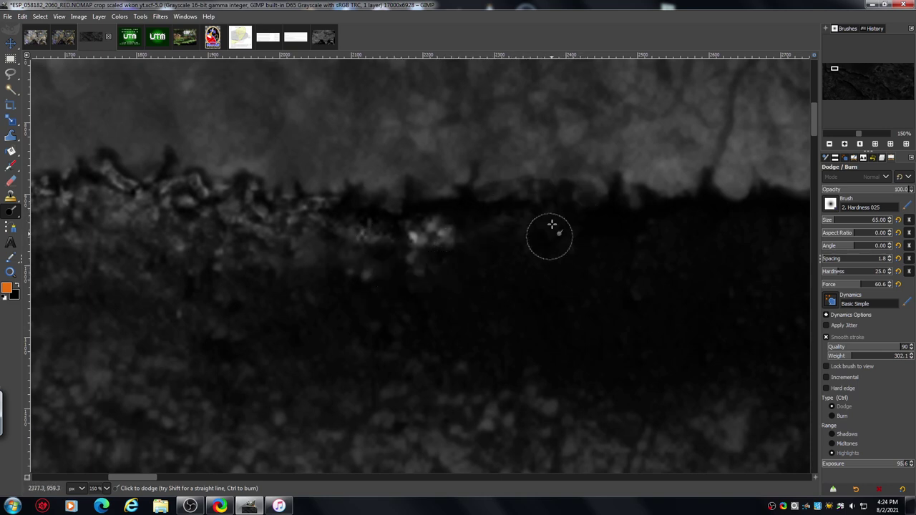
click(526, 204)
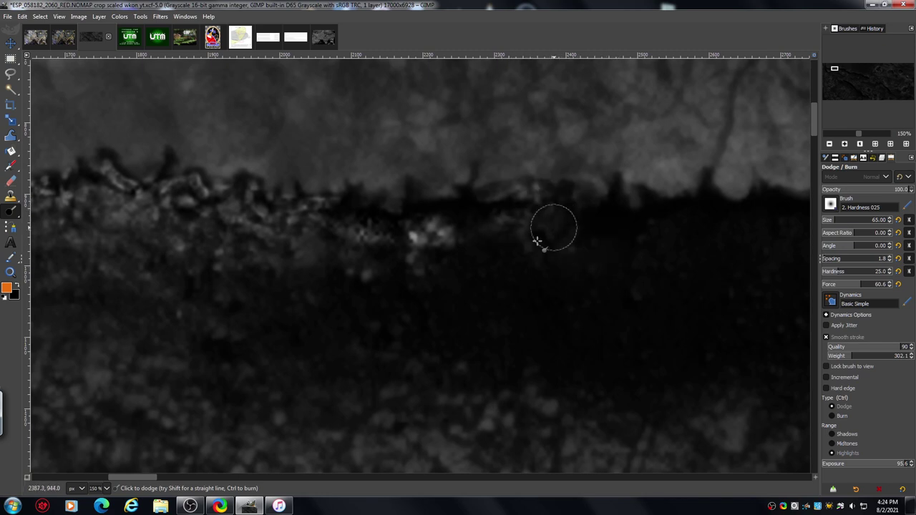
click(572, 243)
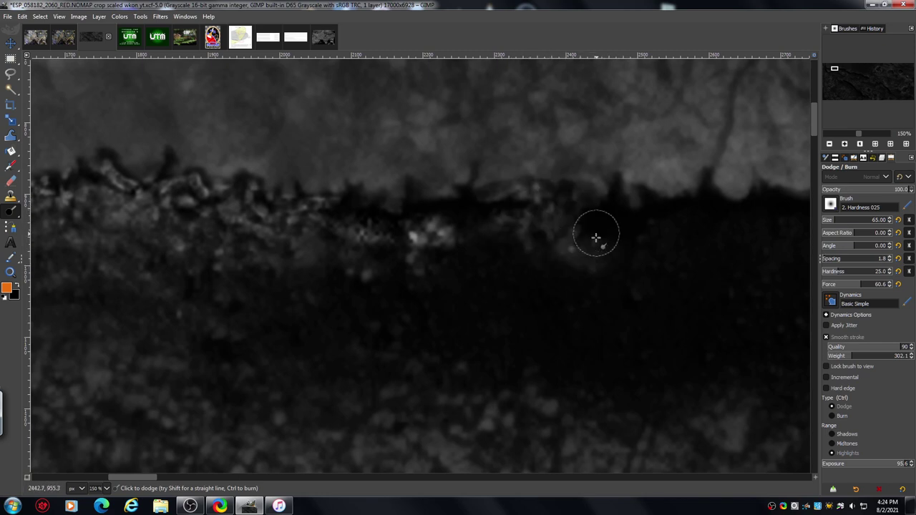
mouse_move(572, 215)
mouse_down()
mouse_move(553, 203)
mouse_move(497, 205)
mouse_move(475, 238)
mouse_move(490, 235)
mouse_move(397, 203)
mouse_move(394, 218)
mouse_move(548, 217)
mouse_move(479, 211)
mouse_move(508, 242)
mouse_move(470, 204)
mouse_move(465, 216)
mouse_move(497, 221)
mouse_move(465, 224)
mouse_up()
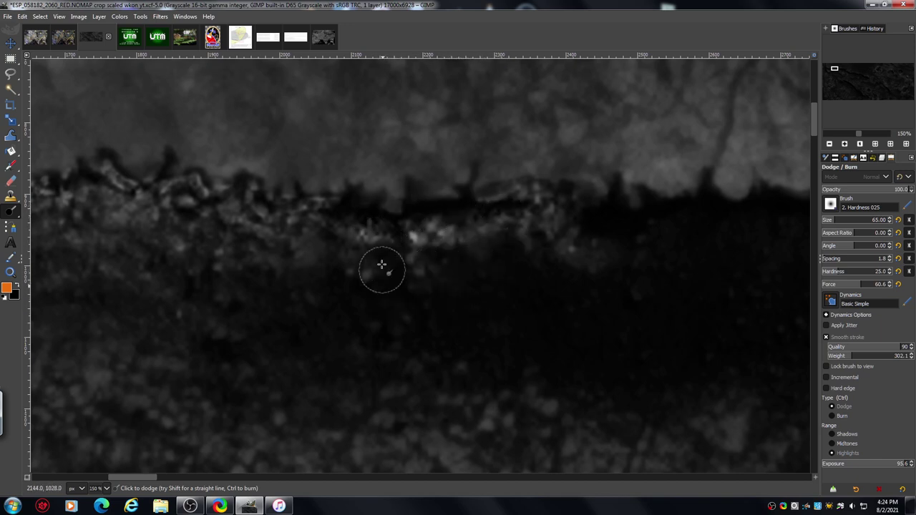
mouse_move(399, 292)
mouse_down()
mouse_move(391, 254)
mouse_move(403, 313)
mouse_move(405, 284)
mouse_move(388, 264)
mouse_move(391, 282)
mouse_move(360, 294)
mouse_move(324, 267)
mouse_move(308, 284)
mouse_move(288, 257)
mouse_move(253, 287)
mouse_move(240, 246)
mouse_move(236, 262)
mouse_move(277, 304)
mouse_move(321, 302)
mouse_up()
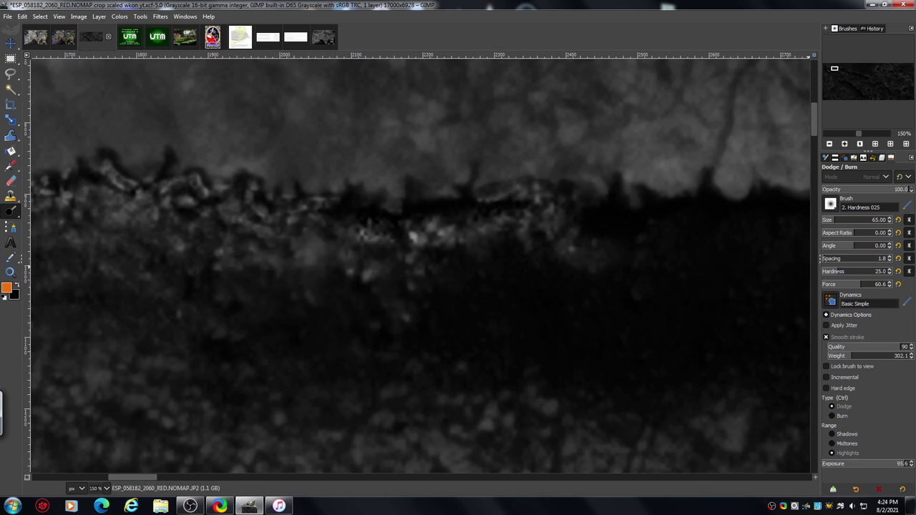
click(827, 221)
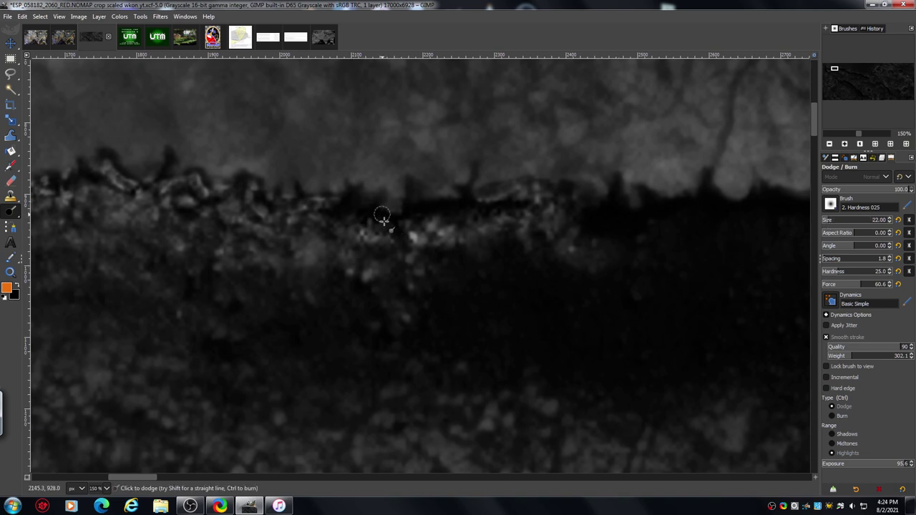
drag(383, 215, 385, 225)
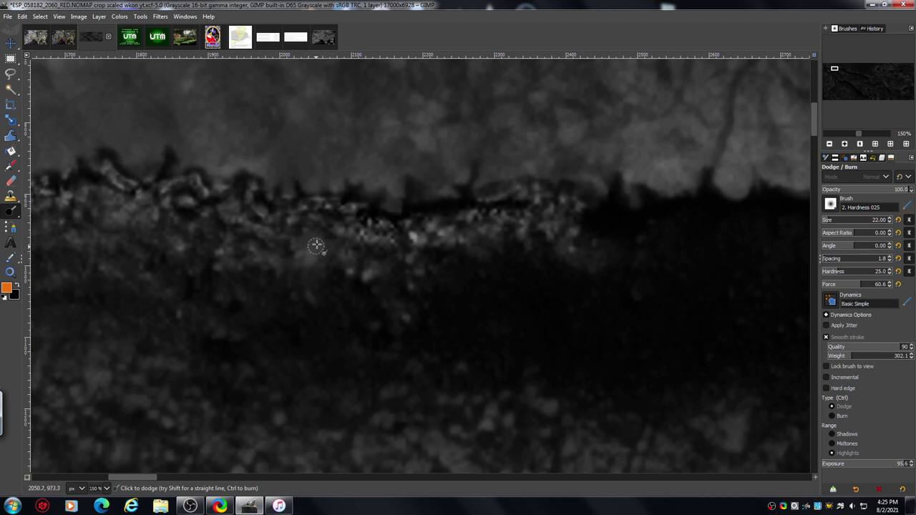
Zoom out to 100% then 66.7% and scroll right and down along the ridge.
click(829, 143)
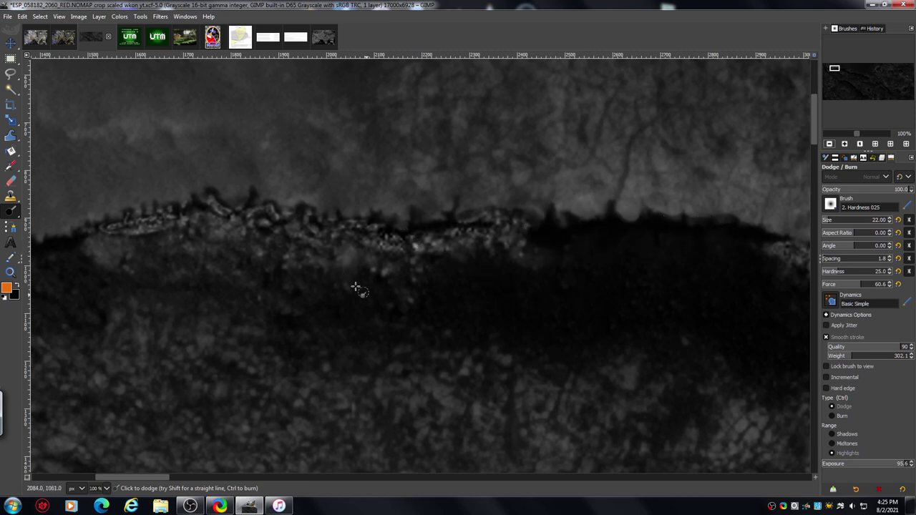
mouse_move(814, 132)
mouse_down()
mouse_move(812, 145)
mouse_move(813, 129)
mouse_up()
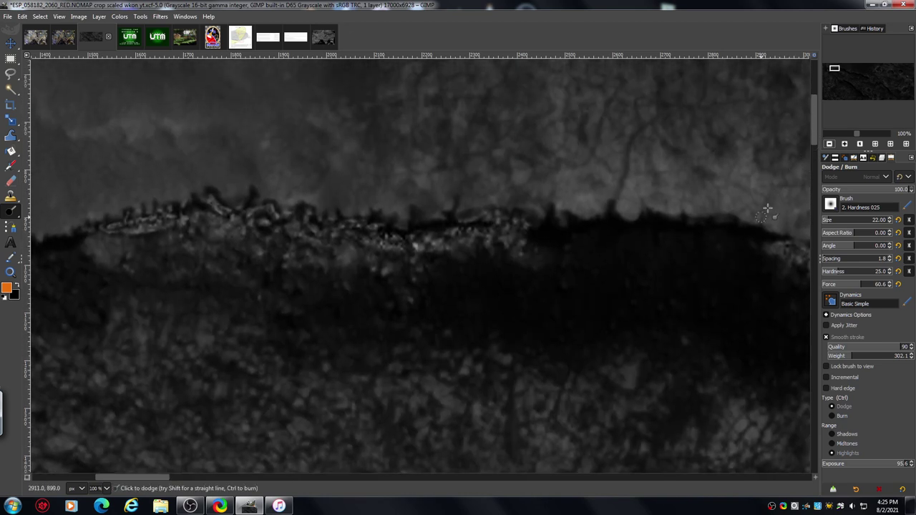
drag(155, 477, 100, 489)
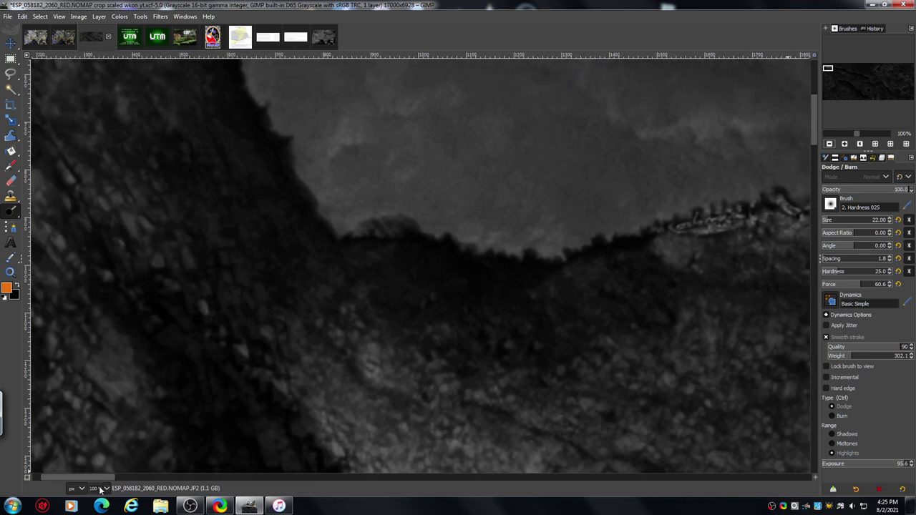
mouse_move(815, 128)
mouse_down()
mouse_move(810, 86)
mouse_move(814, 139)
mouse_up()
click(829, 144)
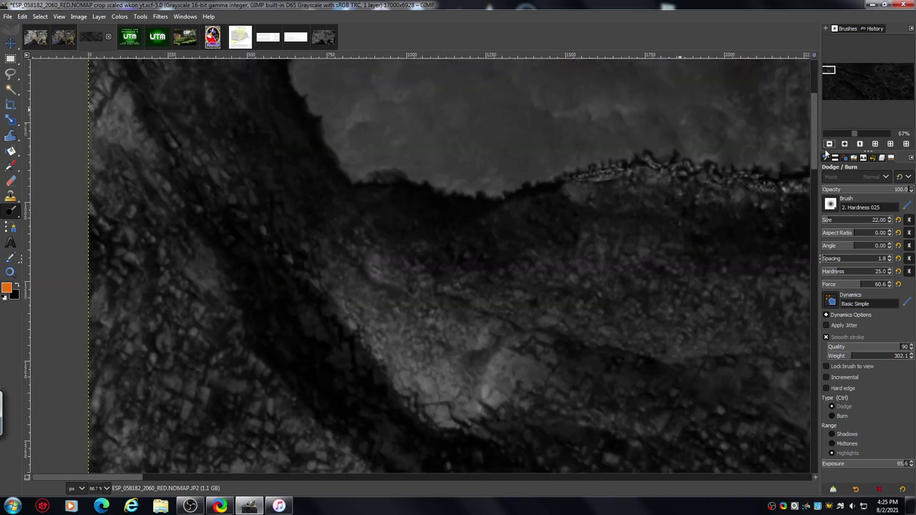
drag(125, 478, 267, 485)
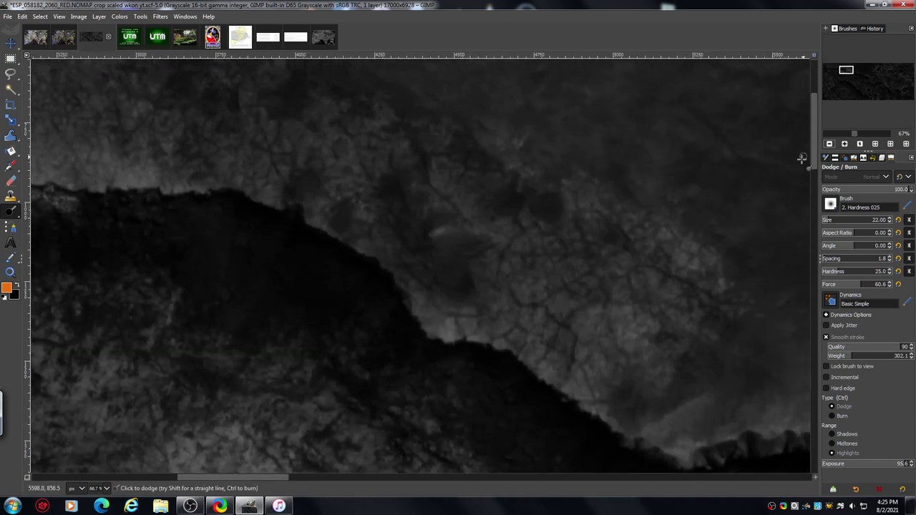
mouse_move(813, 158)
mouse_down()
mouse_move(817, 219)
mouse_move(808, 148)
mouse_up()
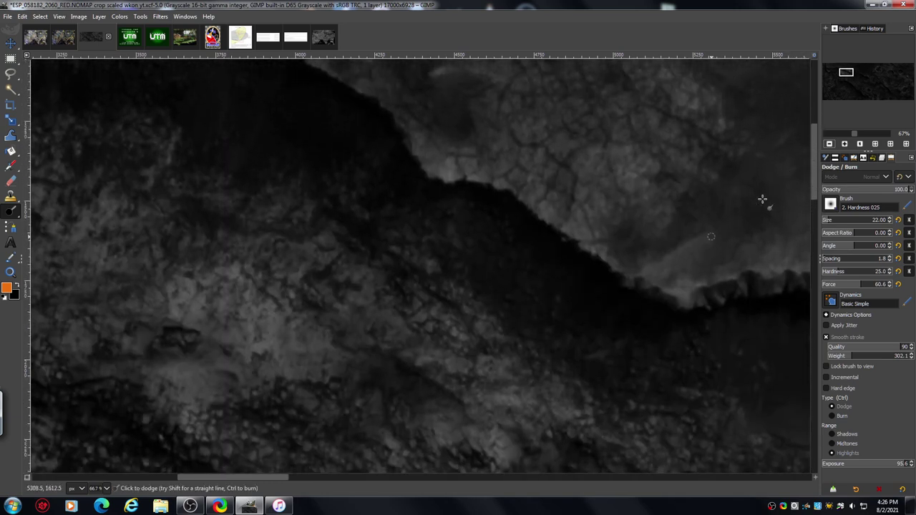
drag(262, 478, 332, 483)
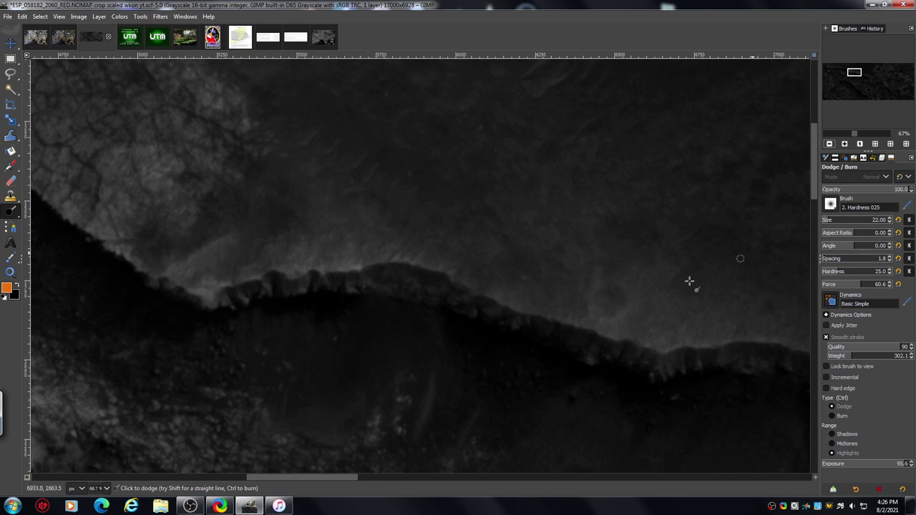
Zoom to 150% on the ridge, set the dodge size to 39, and lighten its specks.
click(844, 144)
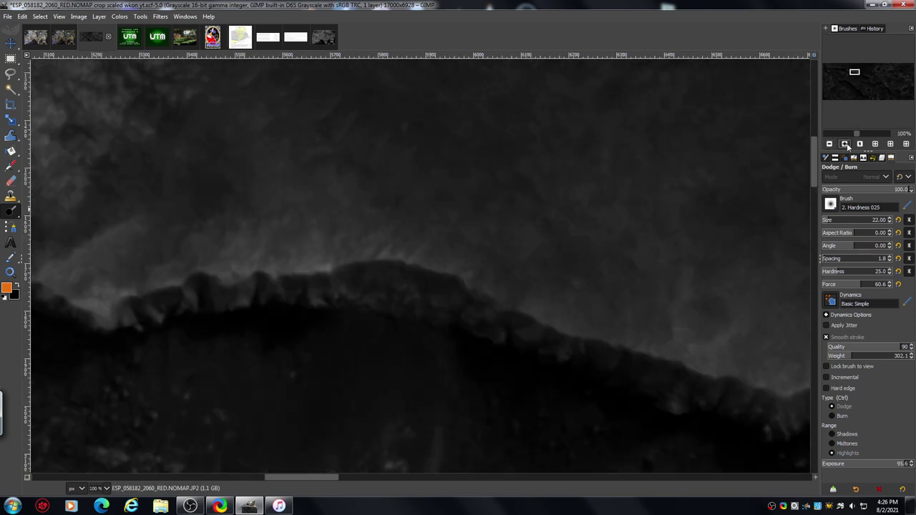
drag(812, 166, 811, 176)
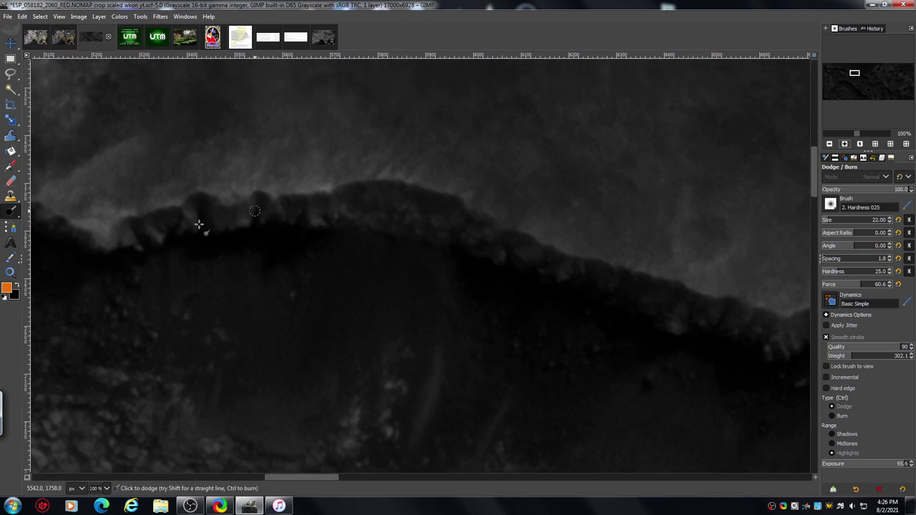
click(844, 144)
drag(294, 477, 279, 488)
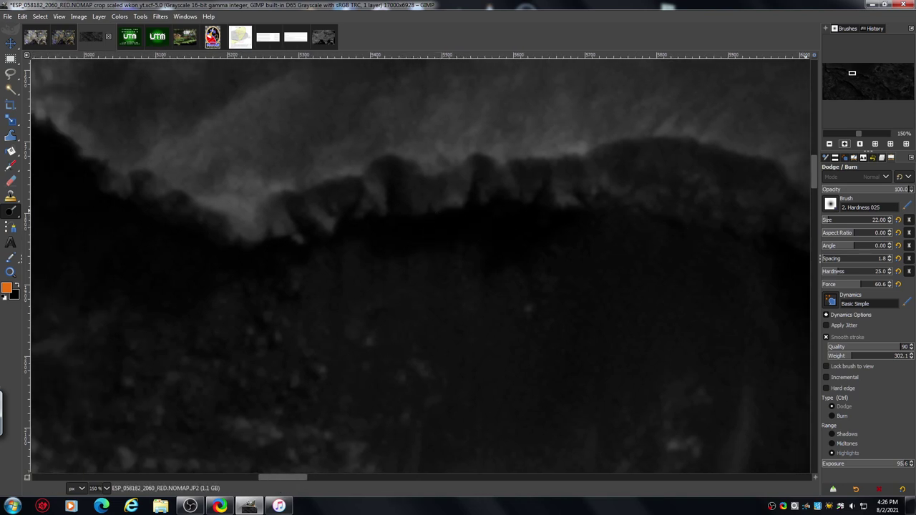
click(833, 222)
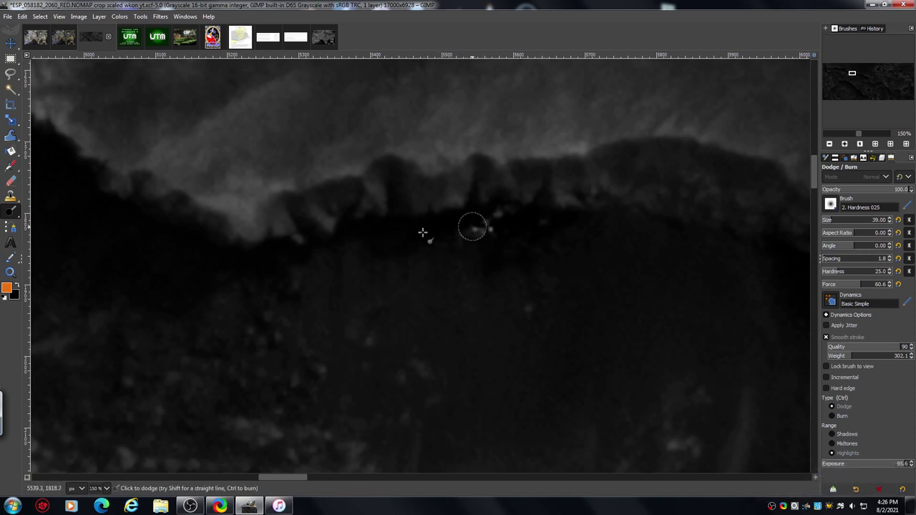
mouse_move(435, 226)
mouse_down()
mouse_move(391, 243)
mouse_move(463, 225)
mouse_move(409, 248)
mouse_move(477, 220)
mouse_move(389, 259)
mouse_move(446, 234)
mouse_move(451, 260)
mouse_move(370, 252)
mouse_move(346, 231)
mouse_move(344, 261)
mouse_move(368, 260)
mouse_move(412, 199)
mouse_move(344, 231)
mouse_move(335, 272)
mouse_move(316, 242)
mouse_move(316, 267)
mouse_move(369, 251)
mouse_move(361, 228)
mouse_move(323, 259)
mouse_move(363, 239)
mouse_move(378, 264)
mouse_move(366, 246)
mouse_move(374, 245)
mouse_move(354, 243)
mouse_move(307, 270)
mouse_move(262, 269)
mouse_move(336, 248)
mouse_move(273, 264)
mouse_move(260, 252)
mouse_move(317, 242)
mouse_move(241, 259)
mouse_move(268, 254)
mouse_move(253, 267)
mouse_move(285, 269)
mouse_move(289, 233)
mouse_move(258, 264)
mouse_move(306, 251)
mouse_move(275, 246)
mouse_move(273, 254)
mouse_move(285, 272)
mouse_move(312, 273)
mouse_move(282, 252)
mouse_move(274, 264)
mouse_move(296, 286)
mouse_move(291, 324)
mouse_move(311, 263)
mouse_move(295, 253)
mouse_move(336, 235)
mouse_move(301, 211)
mouse_move(341, 235)
mouse_move(304, 207)
mouse_move(329, 244)
mouse_move(347, 201)
mouse_move(347, 217)
mouse_move(340, 196)
mouse_move(350, 199)
mouse_move(341, 237)
mouse_move(403, 219)
mouse_move(393, 217)
mouse_move(404, 241)
mouse_move(480, 235)
mouse_move(394, 225)
mouse_move(392, 190)
mouse_move(421, 223)
mouse_up()
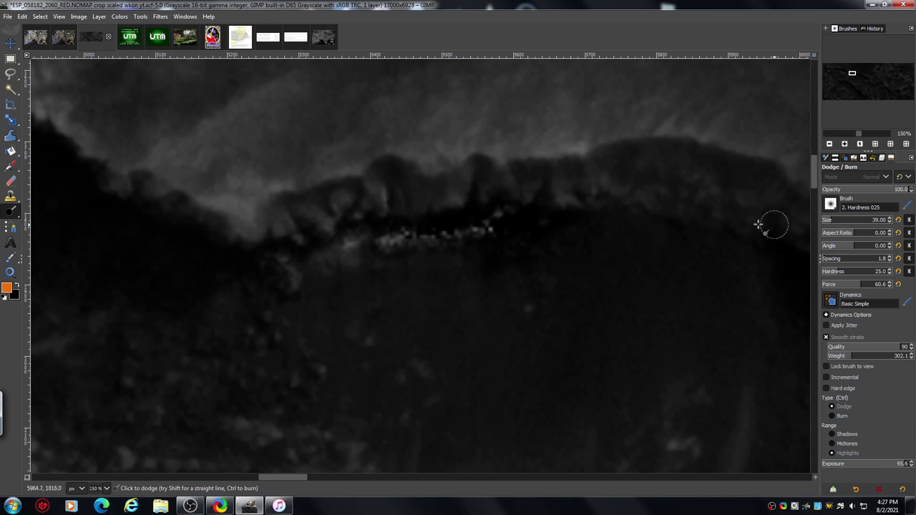
click(844, 144)
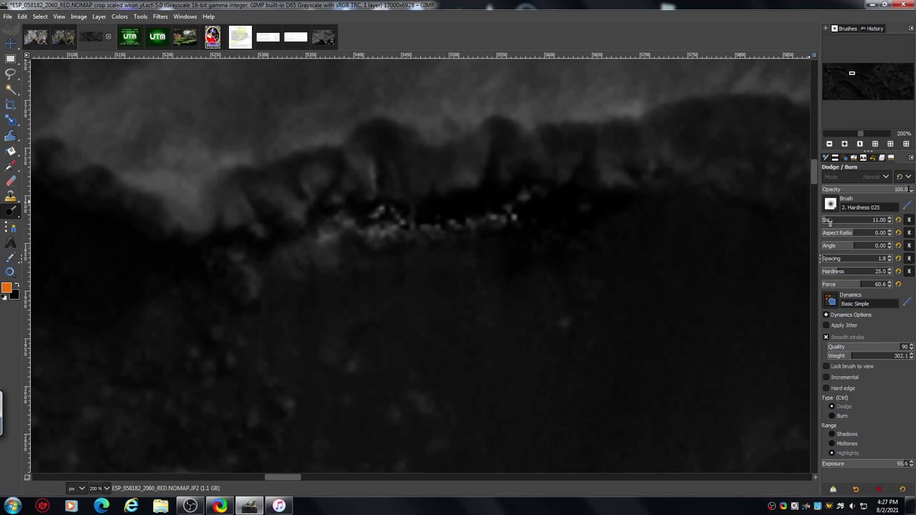
At dodge size 30, brighten the speckled ridge edge and ground below, then zoom out.
click(828, 221)
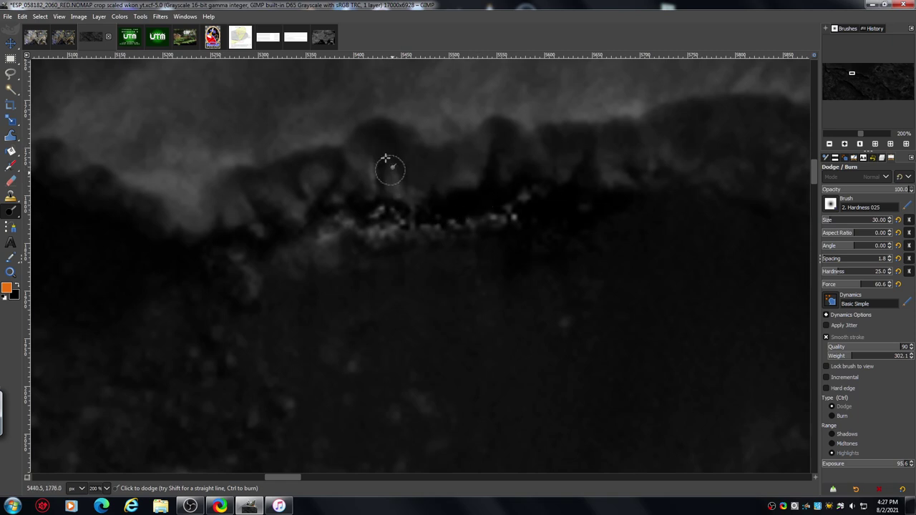
mouse_move(385, 158)
mouse_down()
mouse_move(473, 198)
mouse_move(407, 165)
mouse_move(429, 176)
mouse_move(452, 172)
mouse_move(411, 168)
mouse_move(486, 165)
mouse_move(490, 152)
mouse_move(417, 173)
mouse_move(510, 139)
mouse_move(482, 193)
mouse_move(503, 178)
mouse_move(504, 124)
mouse_move(508, 158)
mouse_move(497, 187)
mouse_move(444, 209)
mouse_move(503, 201)
mouse_move(457, 213)
mouse_move(478, 204)
mouse_move(441, 206)
mouse_move(524, 185)
mouse_move(451, 210)
mouse_up()
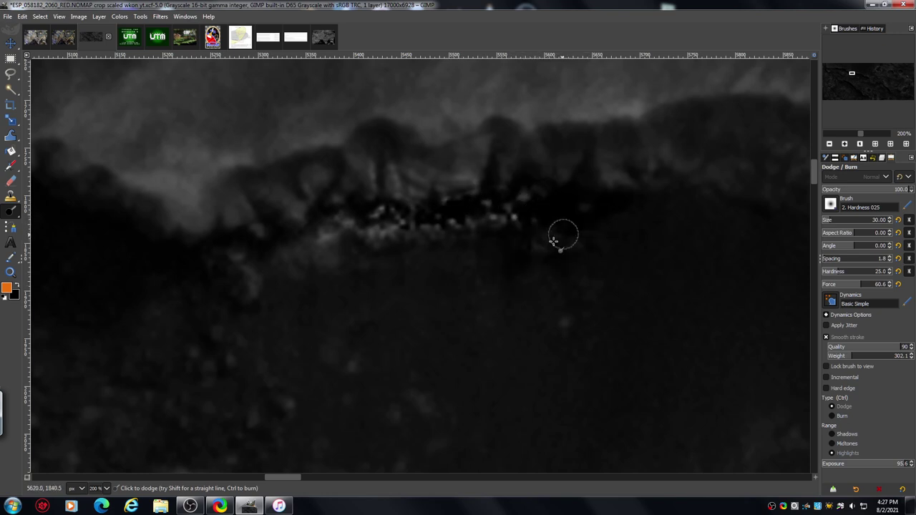
drag(562, 237, 582, 216)
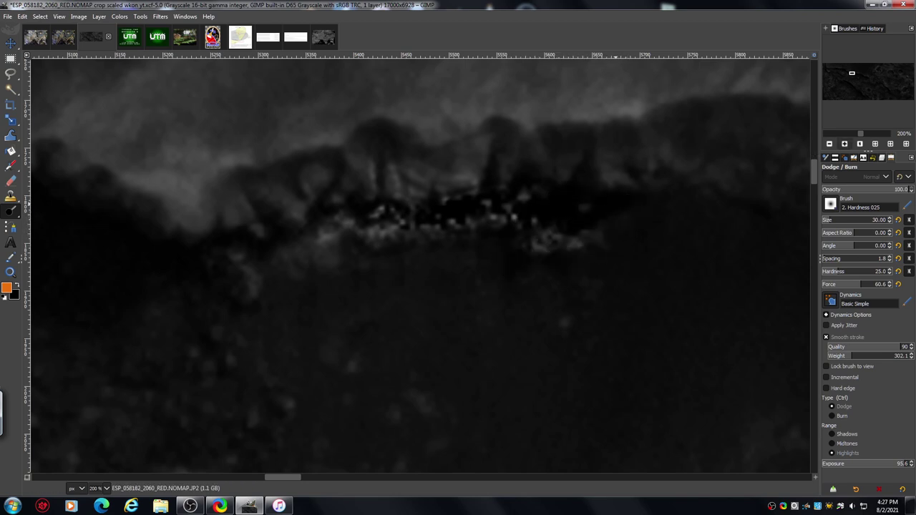
click(828, 145)
click(829, 144)
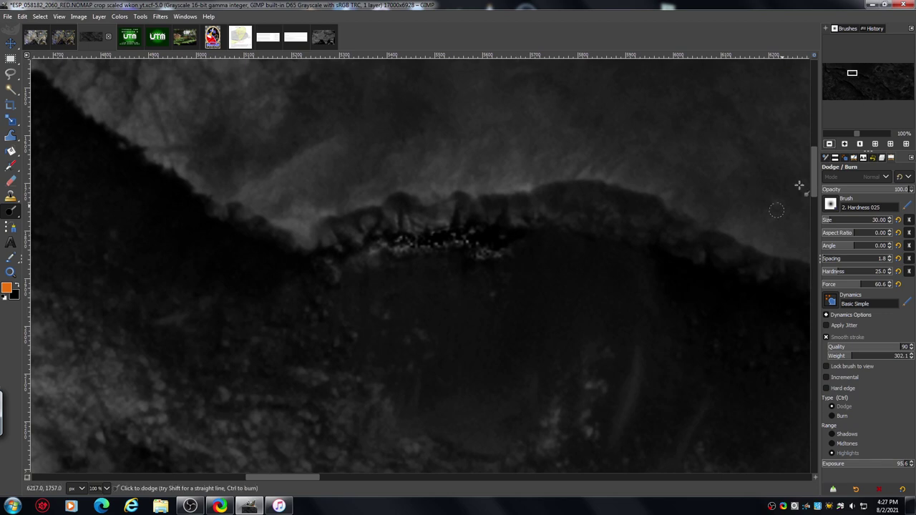
Zoom out to quarter size to survey the terrain, then zoom back to 66.7% on the cracked area.
click(829, 144)
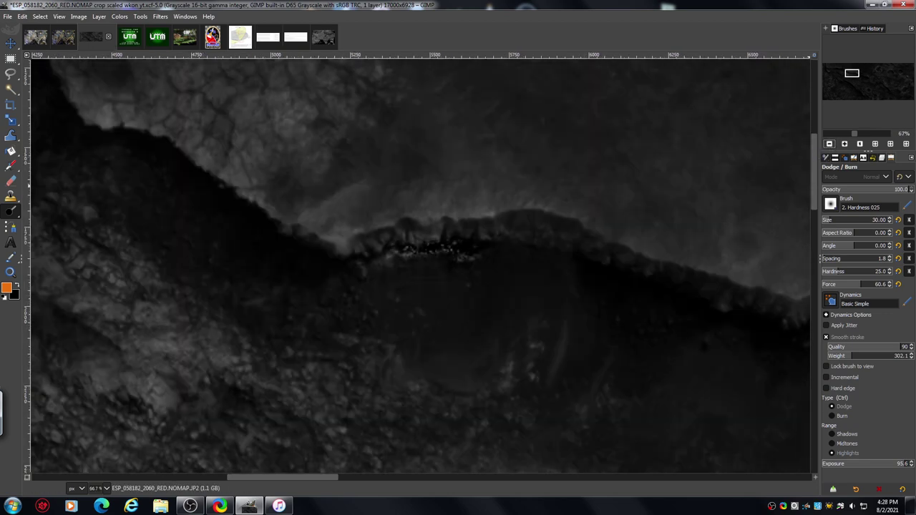
drag(853, 74, 873, 73)
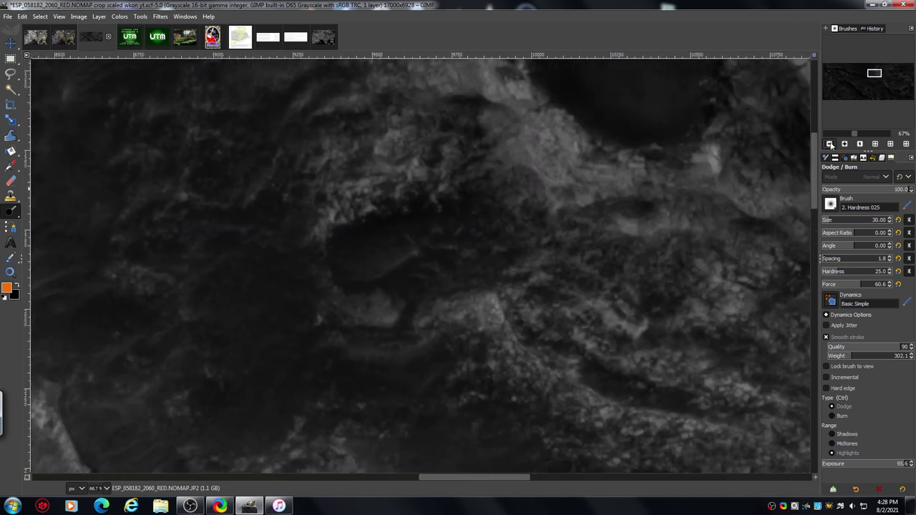
click(829, 144)
click(829, 144)
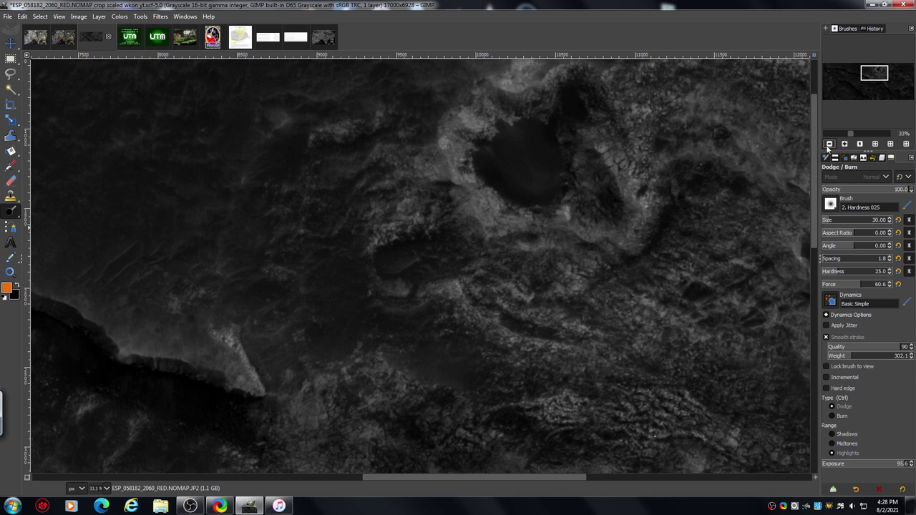
click(830, 144)
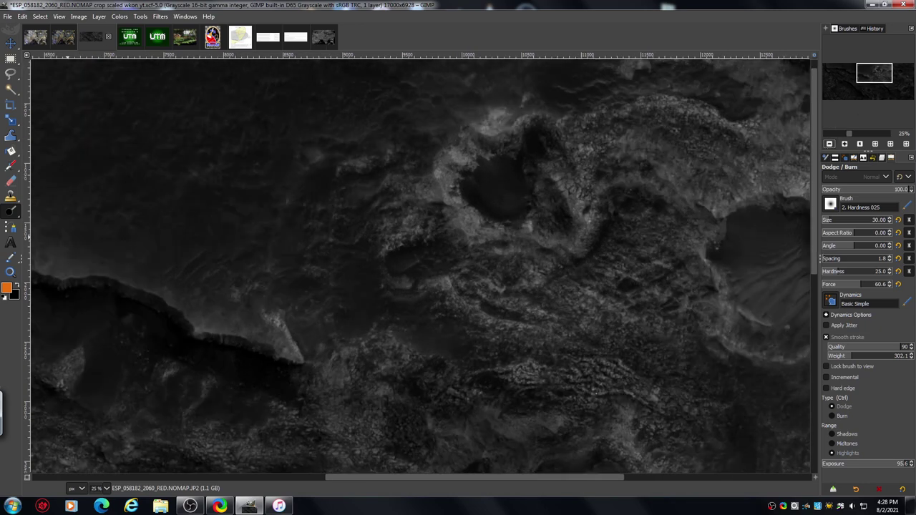
drag(874, 72, 835, 92)
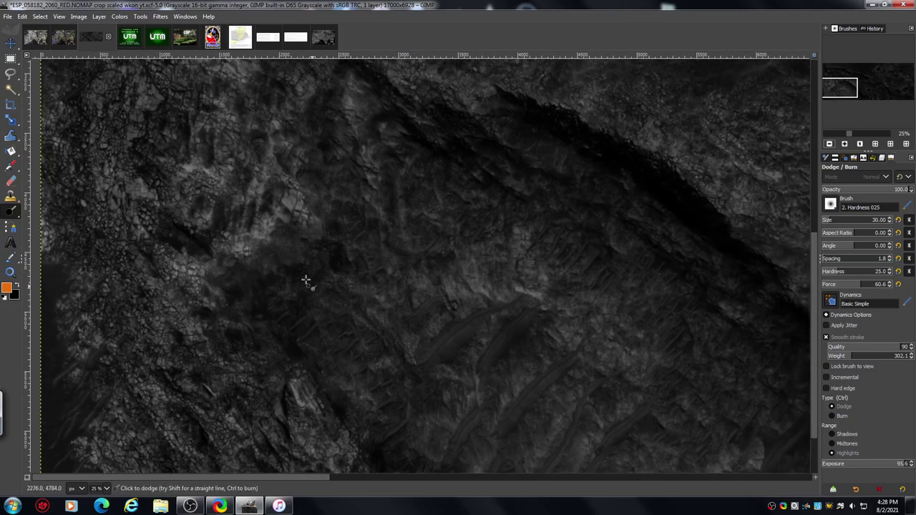
click(843, 144)
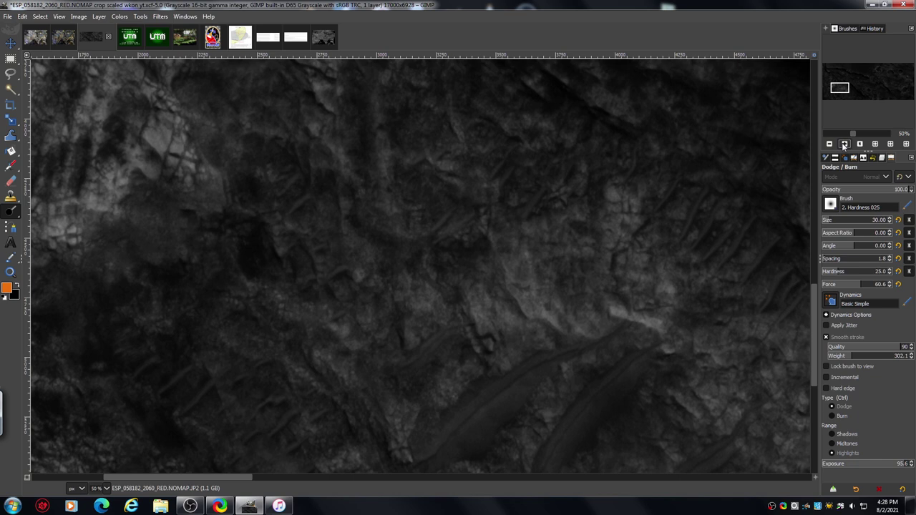
click(844, 143)
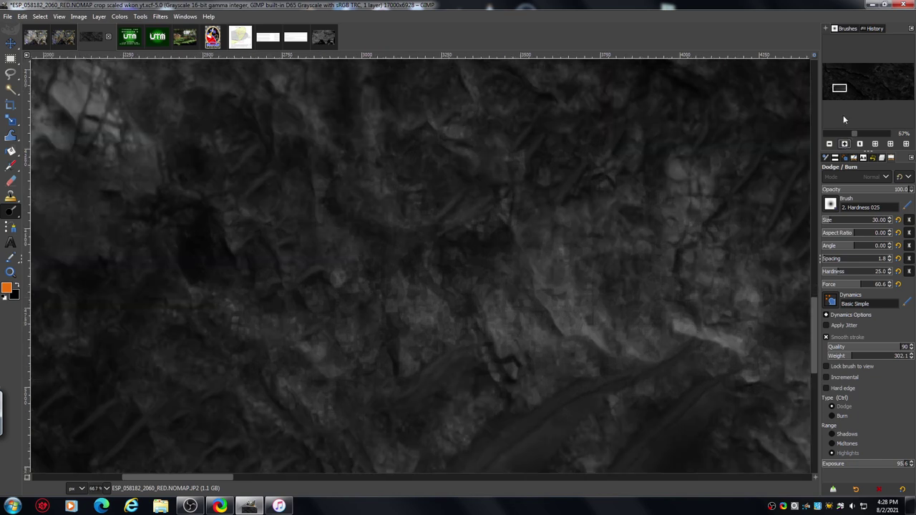
Zoom to 100% and dodge across the rocky patch's centre, lower part and right side.
drag(839, 87, 836, 87)
click(844, 144)
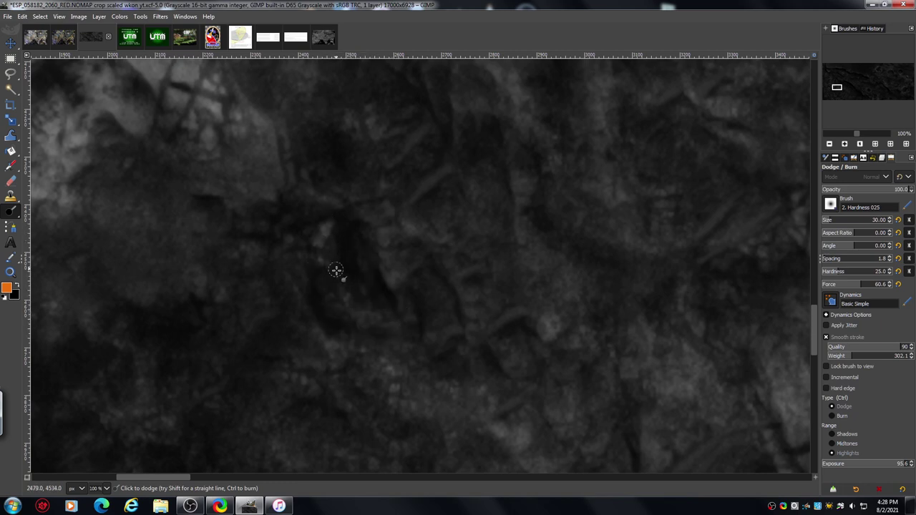
mouse_move(353, 283)
mouse_down()
mouse_move(325, 263)
mouse_move(330, 239)
mouse_move(348, 245)
mouse_up()
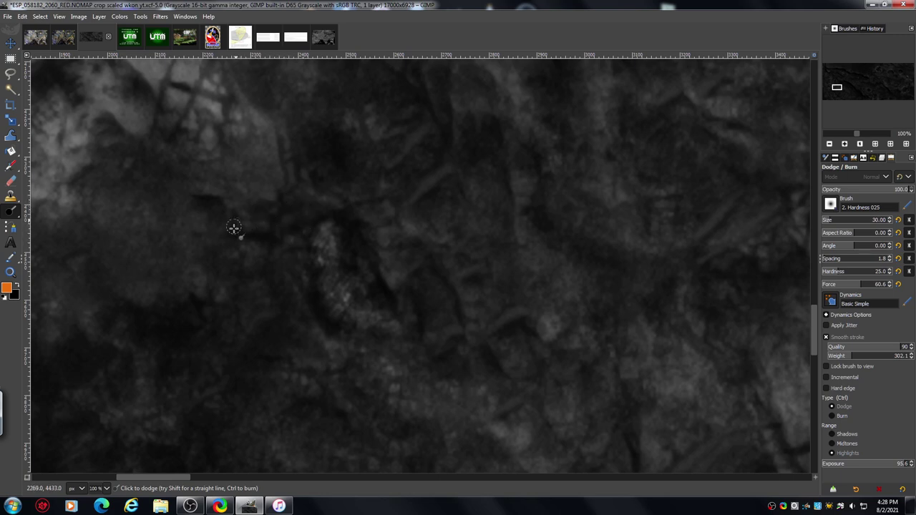
mouse_move(251, 202)
mouse_down()
mouse_move(262, 226)
mouse_move(305, 179)
mouse_move(320, 208)
mouse_move(346, 212)
mouse_move(354, 182)
mouse_move(302, 188)
mouse_move(277, 223)
mouse_move(315, 198)
mouse_move(388, 202)
mouse_move(334, 183)
mouse_move(322, 189)
mouse_move(365, 190)
mouse_move(375, 218)
mouse_move(346, 218)
mouse_up()
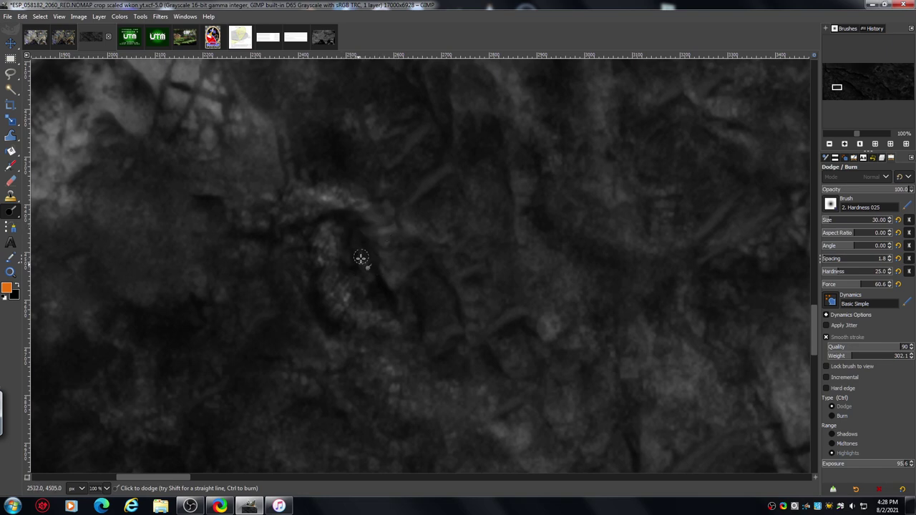
drag(361, 257, 363, 266)
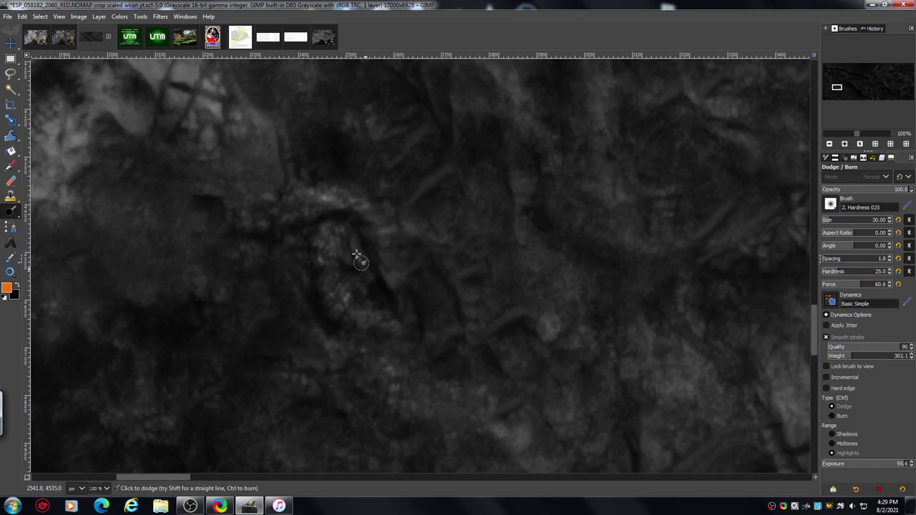
mouse_move(349, 246)
mouse_down()
mouse_move(339, 267)
mouse_move(313, 238)
mouse_move(267, 249)
mouse_move(305, 231)
mouse_move(311, 241)
mouse_move(280, 236)
mouse_move(272, 217)
mouse_move(245, 215)
mouse_up()
mouse_move(375, 150)
mouse_down()
mouse_move(380, 198)
mouse_move(397, 229)
mouse_move(387, 188)
mouse_move(419, 232)
mouse_up()
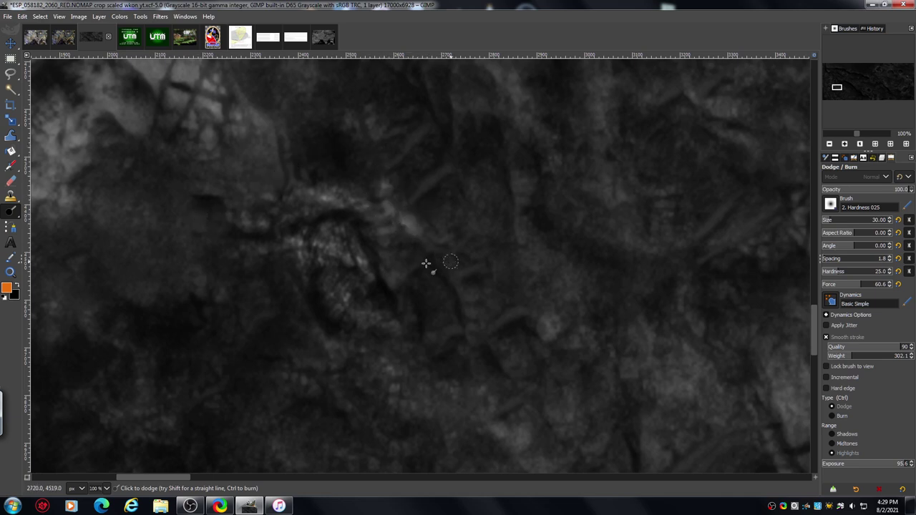
mouse_move(426, 264)
mouse_down()
mouse_move(391, 256)
mouse_move(389, 292)
mouse_move(426, 302)
mouse_move(378, 289)
mouse_move(380, 297)
mouse_move(346, 271)
mouse_move(372, 308)
mouse_move(362, 278)
mouse_move(361, 302)
mouse_move(412, 305)
mouse_up()
Keep dodging the patch's bottom strip, top and edges until its cracked texture stands out.
drag(322, 274, 329, 276)
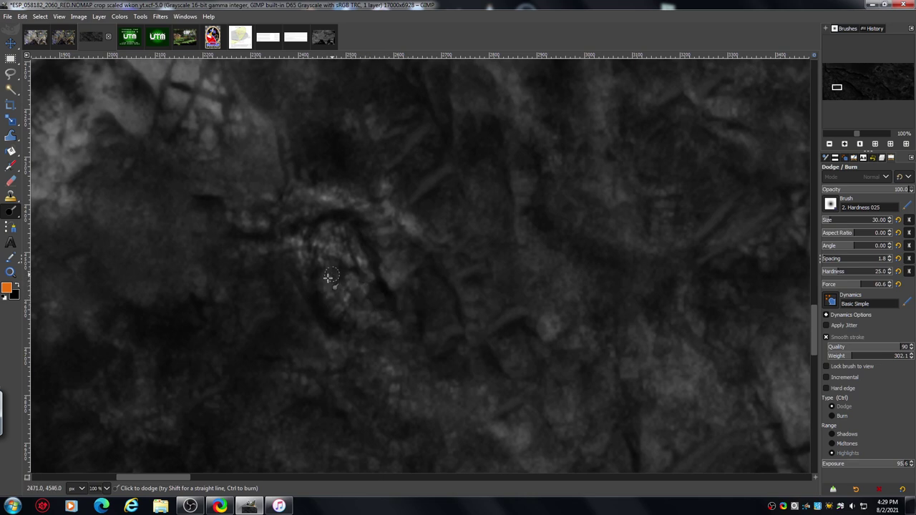
drag(339, 332, 389, 333)
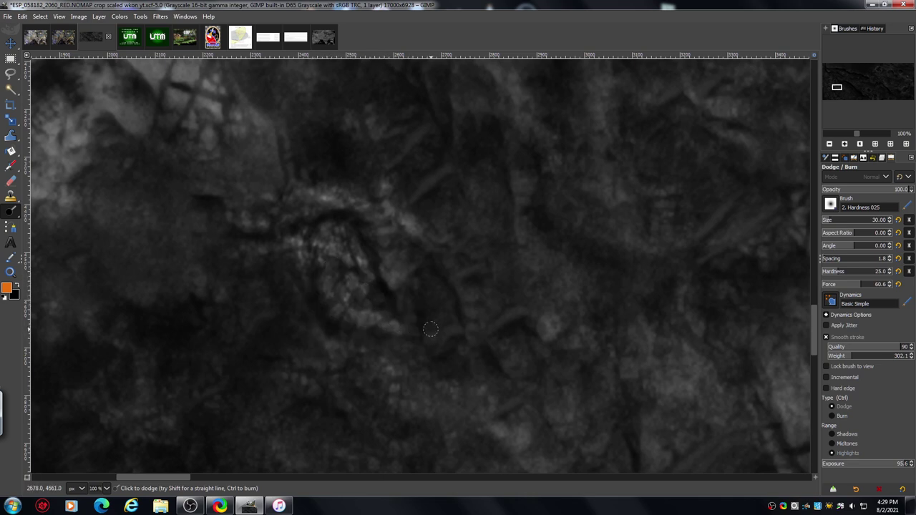
drag(362, 227, 328, 215)
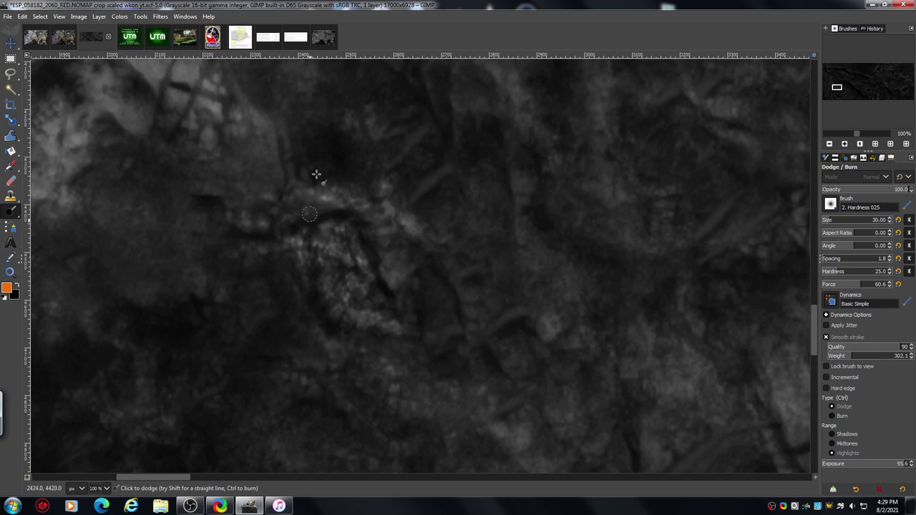
mouse_move(299, 170)
mouse_down()
mouse_move(354, 150)
mouse_move(315, 176)
mouse_move(312, 166)
mouse_move(335, 160)
mouse_move(342, 130)
mouse_move(319, 155)
mouse_move(327, 184)
mouse_move(359, 165)
mouse_move(336, 148)
mouse_move(359, 177)
mouse_up()
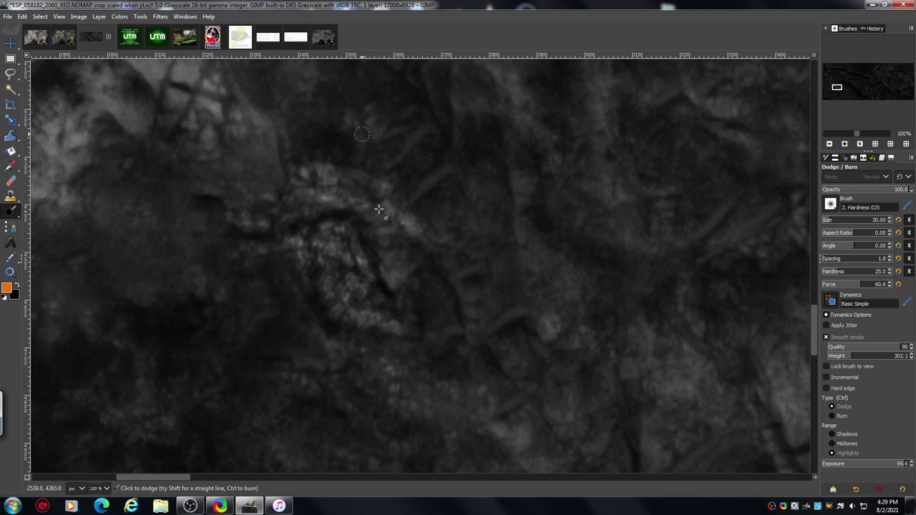
mouse_move(356, 218)
mouse_down()
mouse_move(359, 249)
mouse_move(387, 242)
mouse_move(374, 240)
mouse_move(391, 282)
mouse_move(415, 269)
mouse_up()
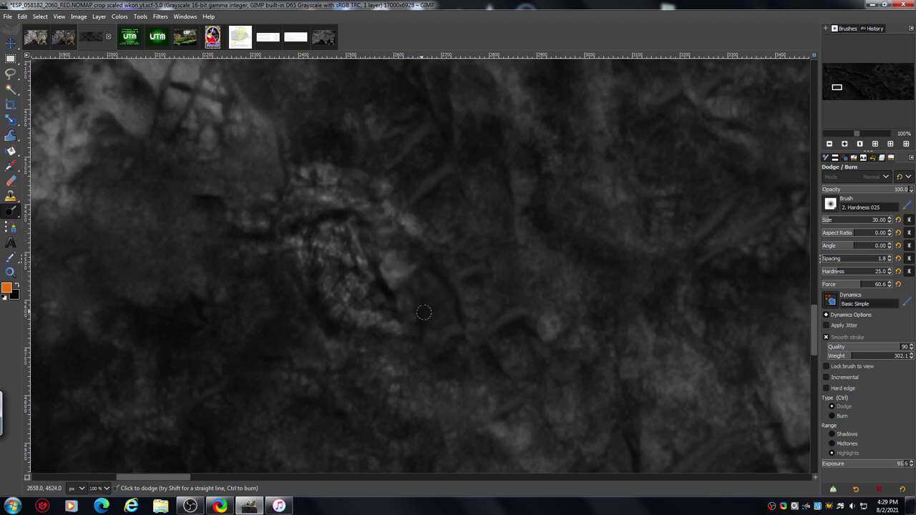
mouse_move(284, 272)
mouse_down()
mouse_move(276, 295)
mouse_move(303, 284)
mouse_move(303, 323)
mouse_move(311, 297)
mouse_move(289, 270)
mouse_move(293, 326)
mouse_move(311, 318)
mouse_move(295, 279)
mouse_move(286, 324)
mouse_move(327, 324)
mouse_move(343, 361)
mouse_move(291, 342)
mouse_move(277, 320)
mouse_move(273, 267)
mouse_move(262, 291)
mouse_move(245, 282)
mouse_move(237, 262)
mouse_move(277, 247)
mouse_move(263, 242)
mouse_move(286, 262)
mouse_move(303, 253)
mouse_move(287, 247)
mouse_move(275, 294)
mouse_move(284, 247)
mouse_move(272, 269)
mouse_up()
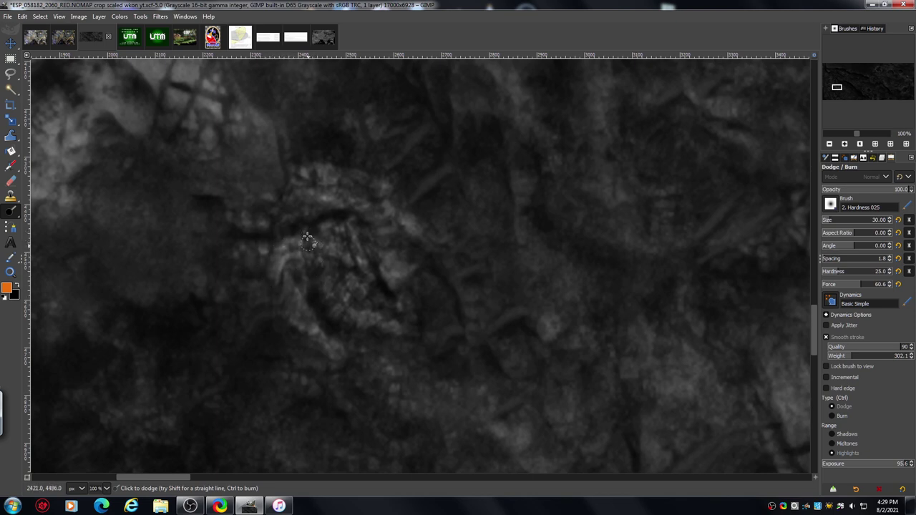
mouse_move(307, 237)
mouse_down()
mouse_move(272, 234)
mouse_move(309, 217)
mouse_move(278, 225)
mouse_move(334, 216)
mouse_move(328, 211)
mouse_move(352, 222)
mouse_up()
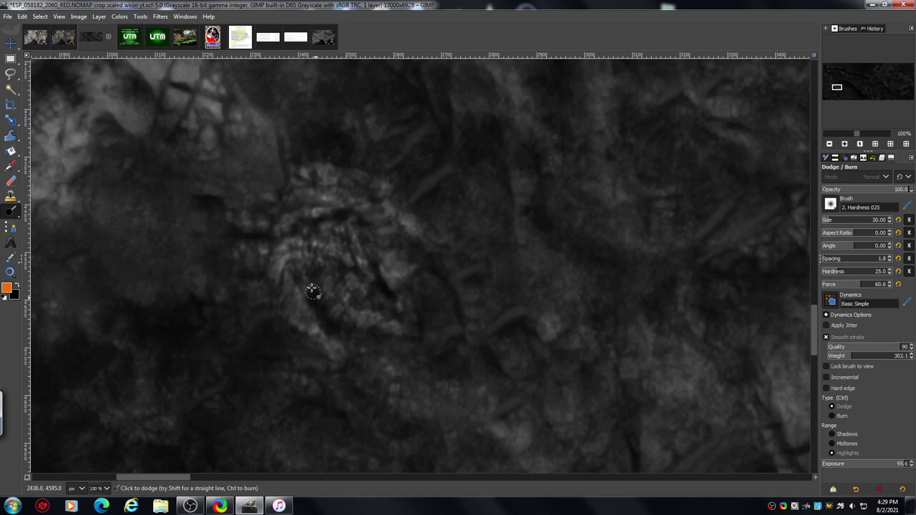
mouse_move(312, 289)
mouse_down()
mouse_move(343, 283)
mouse_move(301, 272)
mouse_move(315, 267)
mouse_move(311, 249)
mouse_move(341, 252)
mouse_move(343, 236)
mouse_move(310, 234)
mouse_move(317, 225)
mouse_move(349, 216)
mouse_move(352, 249)
mouse_move(371, 238)
mouse_move(350, 213)
mouse_move(336, 215)
mouse_move(345, 156)
mouse_up()
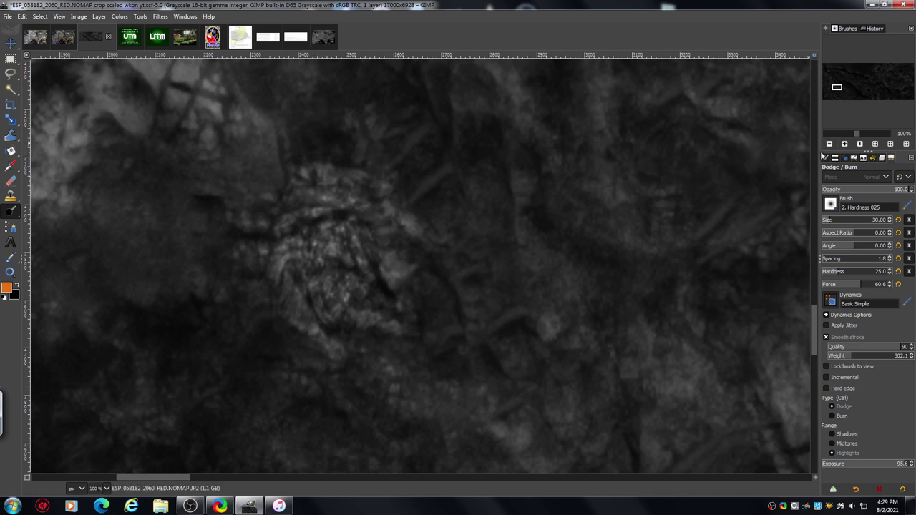
Zoom out to 33% to review, shift the view right, and zoom back to 100% on the pebbly ground.
click(830, 143)
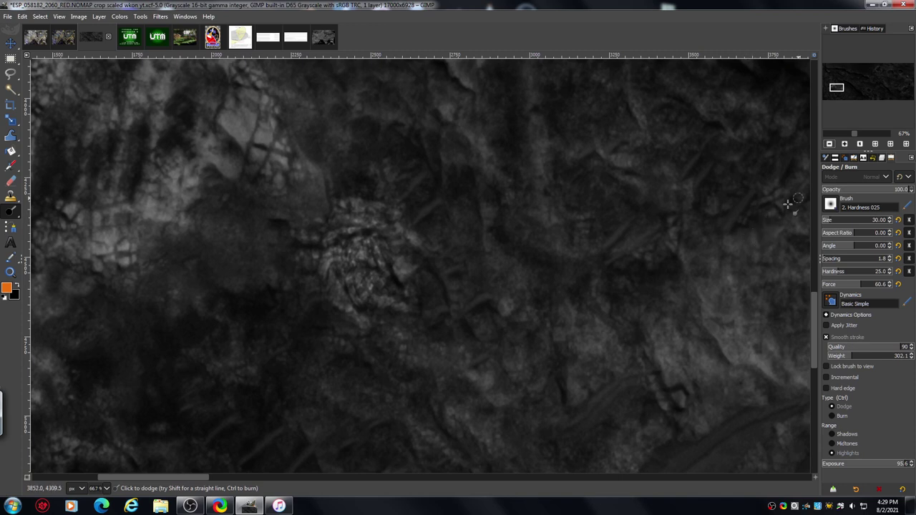
click(829, 144)
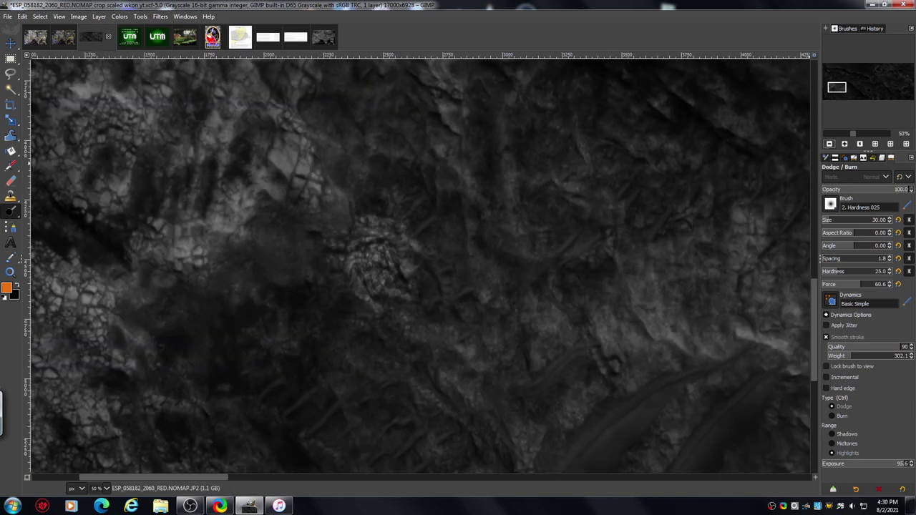
click(829, 144)
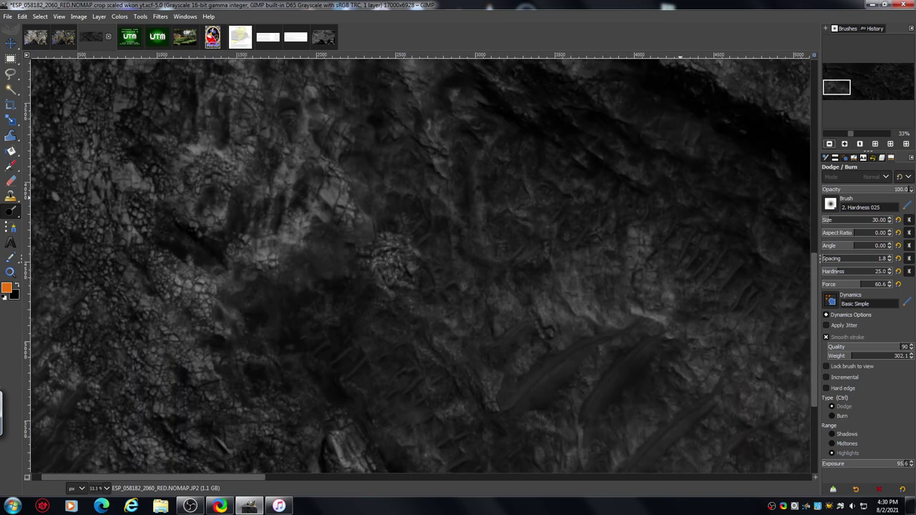
drag(836, 87, 859, 78)
drag(857, 78, 875, 88)
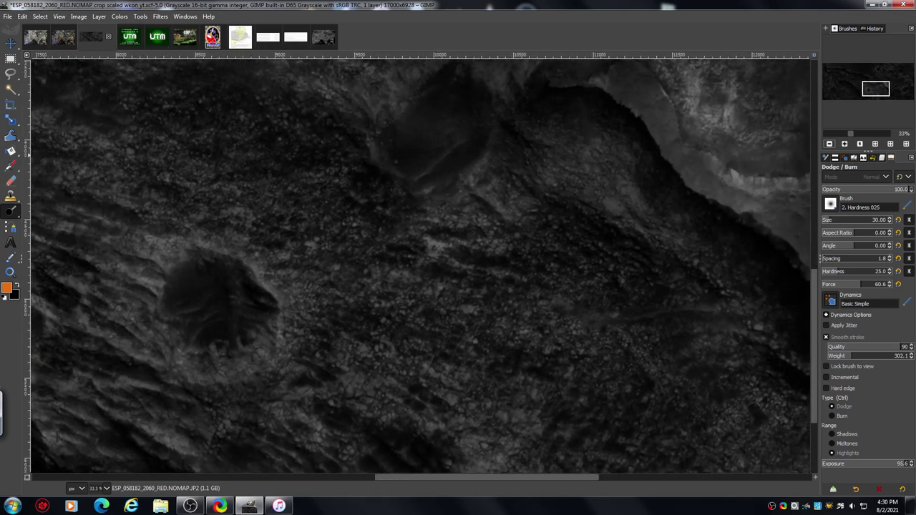
click(845, 143)
click(845, 144)
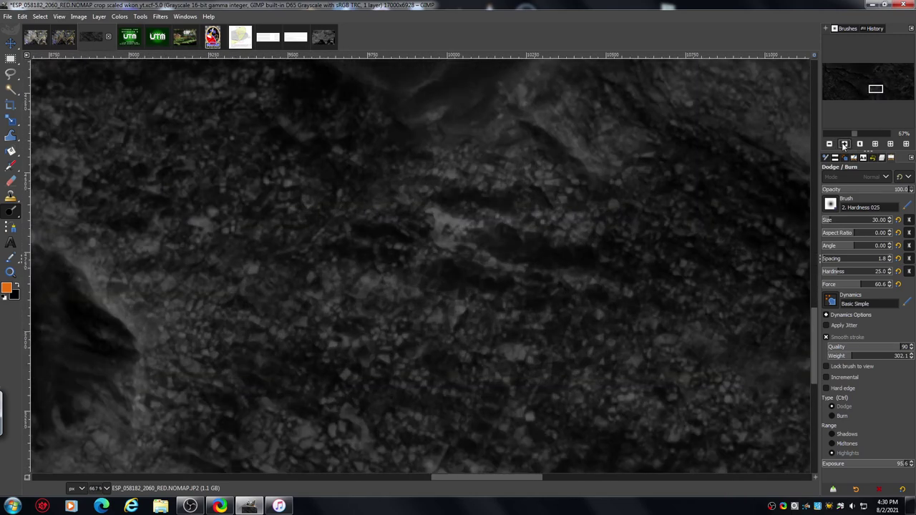
click(845, 143)
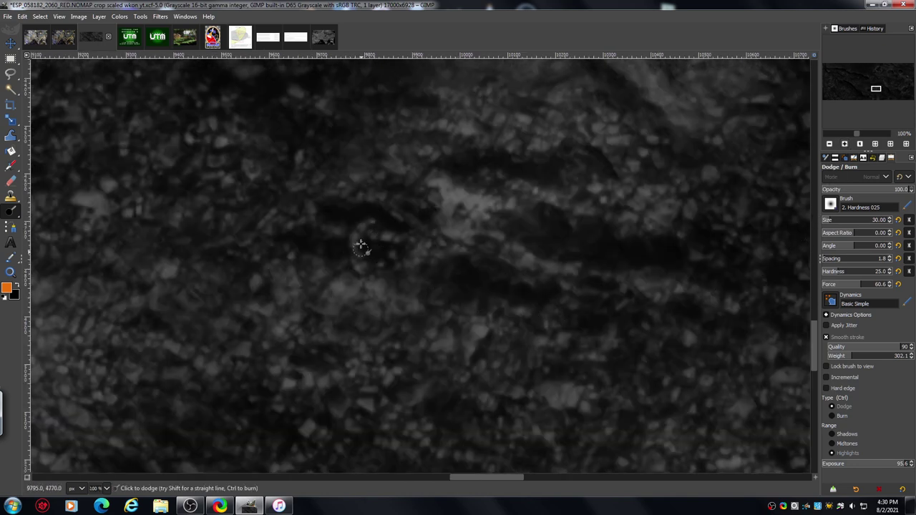
Scrub dodge strokes over the dark rocks near the canvas centre.
mouse_move(361, 247)
mouse_down()
mouse_move(385, 248)
mouse_move(364, 241)
mouse_move(386, 218)
mouse_move(375, 214)
mouse_move(406, 207)
mouse_move(426, 223)
mouse_move(378, 201)
mouse_move(434, 200)
mouse_move(402, 192)
mouse_move(422, 200)
mouse_up()
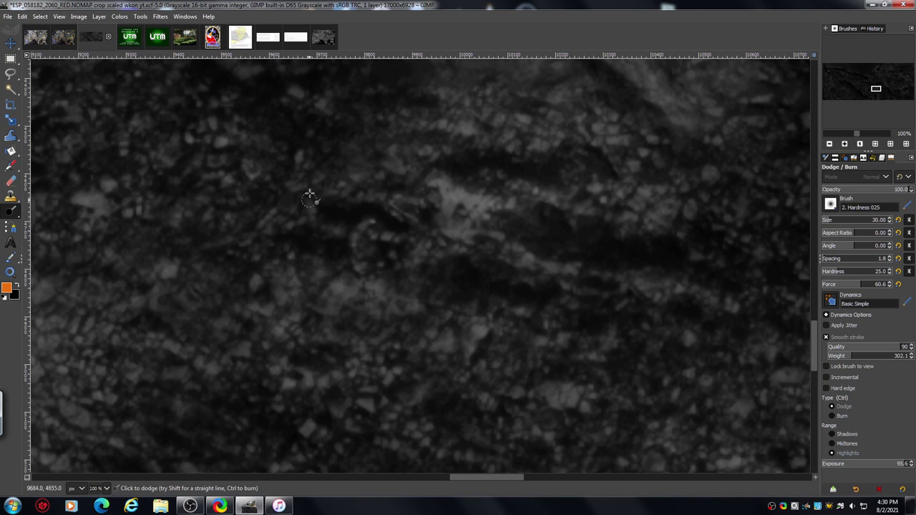
mouse_move(309, 194)
mouse_down()
mouse_move(307, 231)
mouse_move(351, 215)
mouse_move(329, 222)
mouse_move(344, 227)
mouse_move(278, 246)
mouse_move(234, 239)
mouse_up()
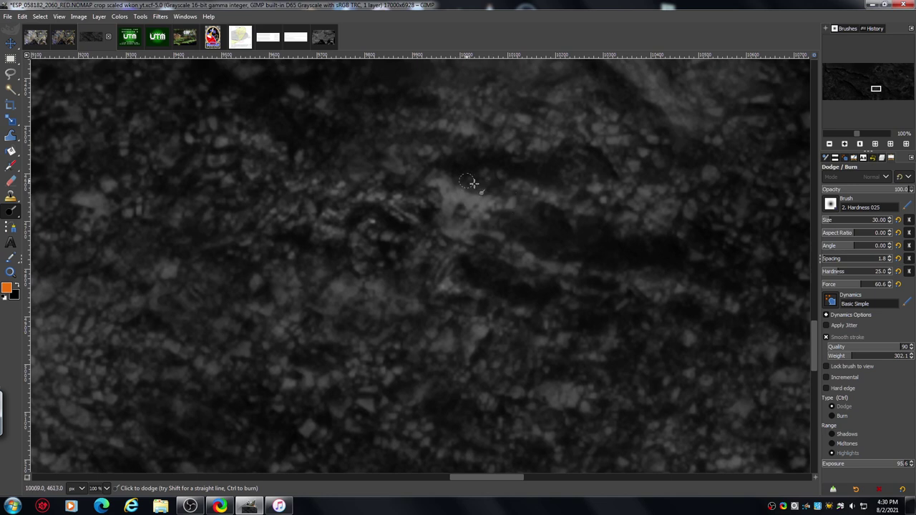
Burn the midtones of the over-bright central patch, then restore Dodge with Highlights.
click(832, 415)
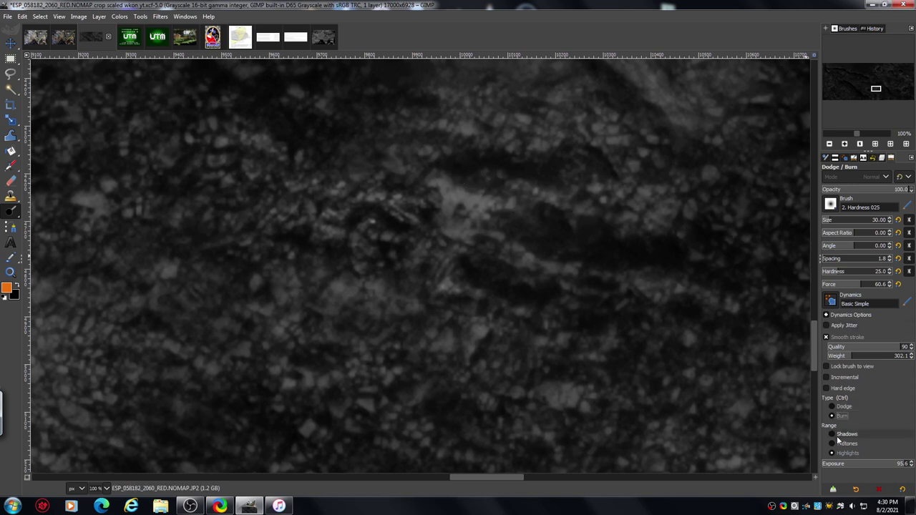
click(831, 443)
mouse_move(434, 179)
mouse_down()
mouse_move(456, 241)
mouse_move(485, 191)
mouse_move(494, 238)
mouse_move(450, 232)
mouse_move(437, 217)
mouse_move(477, 199)
mouse_move(493, 202)
mouse_move(466, 212)
mouse_move(506, 202)
mouse_move(515, 211)
mouse_move(437, 199)
mouse_move(461, 218)
mouse_move(460, 244)
mouse_move(465, 238)
mouse_move(445, 290)
mouse_up()
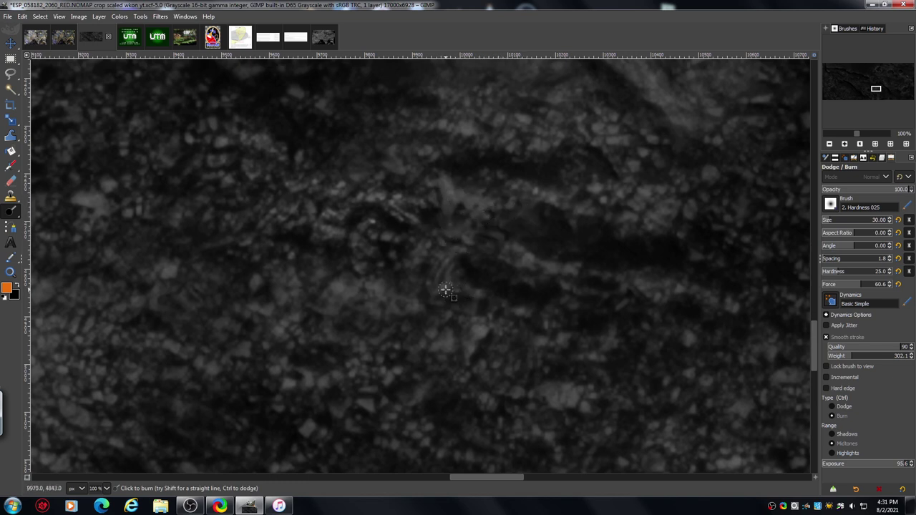
mouse_move(518, 249)
mouse_down()
mouse_move(588, 275)
mouse_move(496, 251)
mouse_up()
mouse_move(457, 227)
mouse_down()
mouse_move(407, 267)
mouse_move(455, 256)
mouse_move(416, 281)
mouse_move(416, 306)
mouse_move(401, 294)
mouse_move(393, 311)
mouse_move(379, 287)
mouse_move(365, 307)
mouse_move(352, 275)
mouse_move(325, 311)
mouse_move(315, 302)
mouse_move(312, 319)
mouse_move(359, 321)
mouse_move(390, 305)
mouse_move(386, 327)
mouse_move(358, 308)
mouse_move(347, 327)
mouse_move(286, 330)
mouse_up()
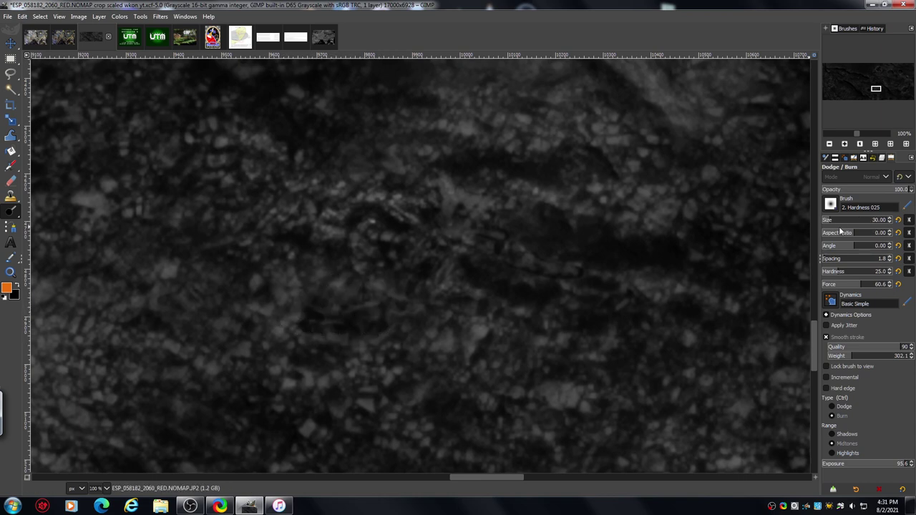
click(831, 406)
click(832, 453)
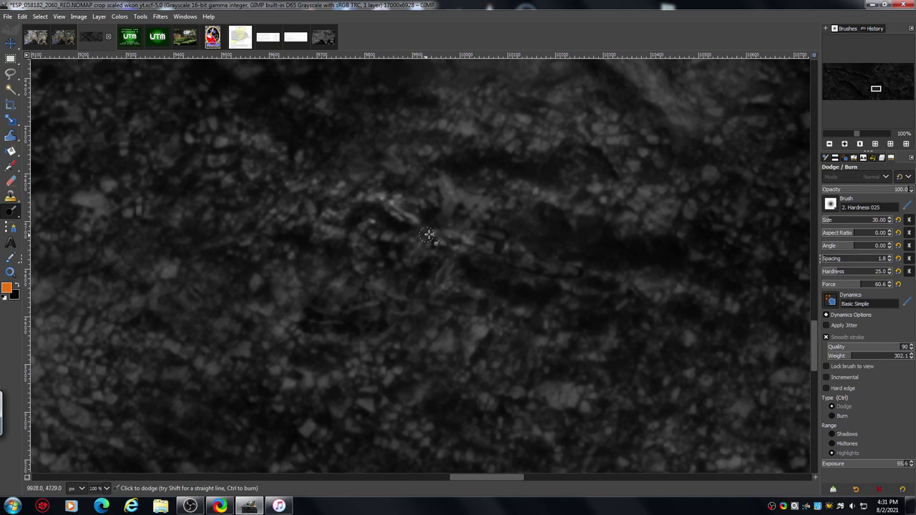
Dodge the highlights of the central rock ridge with five back-and-forth strokes.
mouse_move(427, 234)
mouse_down()
mouse_move(414, 259)
mouse_move(434, 264)
mouse_move(443, 242)
mouse_move(417, 231)
mouse_move(427, 265)
mouse_move(451, 267)
mouse_up()
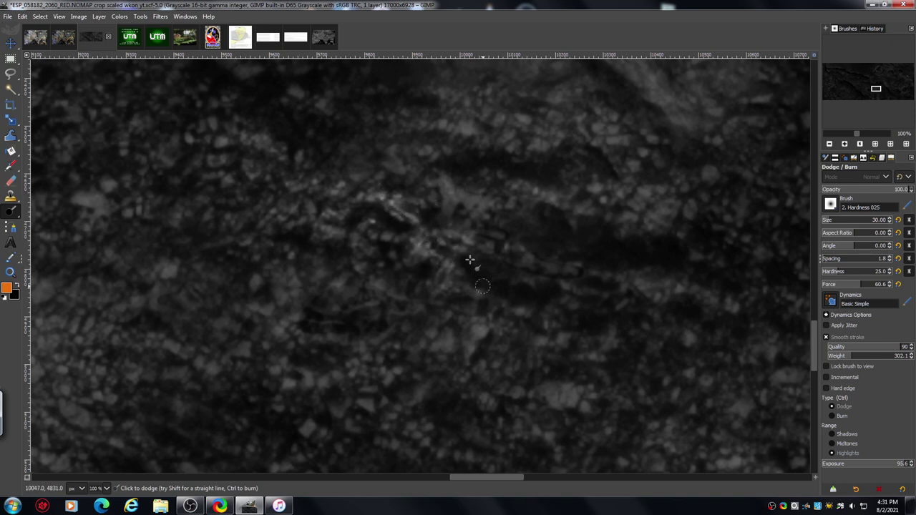
mouse_move(444, 223)
mouse_down()
mouse_move(465, 227)
mouse_move(438, 223)
mouse_move(455, 186)
mouse_move(424, 180)
mouse_move(458, 135)
mouse_move(461, 177)
mouse_move(451, 196)
mouse_move(486, 226)
mouse_move(452, 171)
mouse_move(519, 227)
mouse_move(557, 226)
mouse_move(488, 228)
mouse_move(506, 229)
mouse_move(493, 236)
mouse_move(504, 224)
mouse_move(522, 232)
mouse_move(536, 221)
mouse_move(495, 194)
mouse_move(523, 219)
mouse_move(531, 199)
mouse_move(505, 195)
mouse_move(528, 218)
mouse_move(559, 223)
mouse_move(520, 197)
mouse_move(569, 220)
mouse_move(565, 178)
mouse_move(591, 235)
mouse_move(568, 194)
mouse_move(568, 226)
mouse_move(590, 231)
mouse_move(559, 247)
mouse_move(537, 243)
mouse_move(551, 276)
mouse_move(584, 277)
mouse_move(543, 252)
mouse_move(576, 279)
mouse_move(594, 277)
mouse_move(508, 284)
mouse_up()
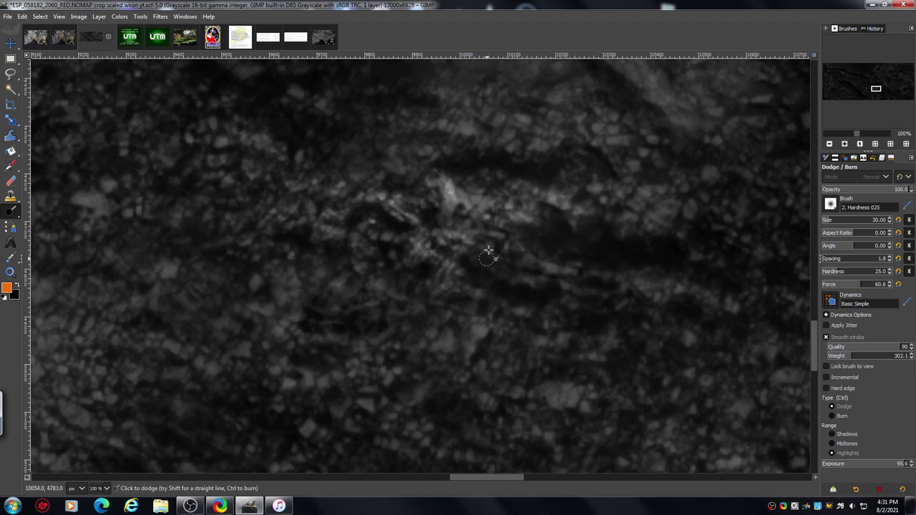
mouse_move(484, 247)
mouse_down()
mouse_move(473, 268)
mouse_move(492, 257)
mouse_move(478, 254)
mouse_move(510, 282)
mouse_move(482, 247)
mouse_move(479, 275)
mouse_move(502, 265)
mouse_move(516, 286)
mouse_move(509, 257)
mouse_move(494, 246)
mouse_move(523, 261)
mouse_move(489, 240)
mouse_move(530, 265)
mouse_move(504, 250)
mouse_move(505, 285)
mouse_move(468, 286)
mouse_move(449, 301)
mouse_move(427, 282)
mouse_move(417, 287)
mouse_move(380, 246)
mouse_move(335, 264)
mouse_move(315, 259)
mouse_move(368, 286)
mouse_move(370, 321)
mouse_move(345, 287)
mouse_move(333, 320)
mouse_move(309, 299)
mouse_move(328, 300)
mouse_move(348, 323)
mouse_move(399, 318)
mouse_up()
mouse_move(326, 299)
mouse_down()
mouse_move(370, 295)
mouse_move(400, 305)
mouse_move(387, 312)
mouse_move(434, 311)
mouse_move(387, 289)
mouse_move(423, 292)
mouse_move(377, 282)
mouse_move(410, 298)
mouse_move(414, 276)
mouse_move(340, 274)
mouse_up()
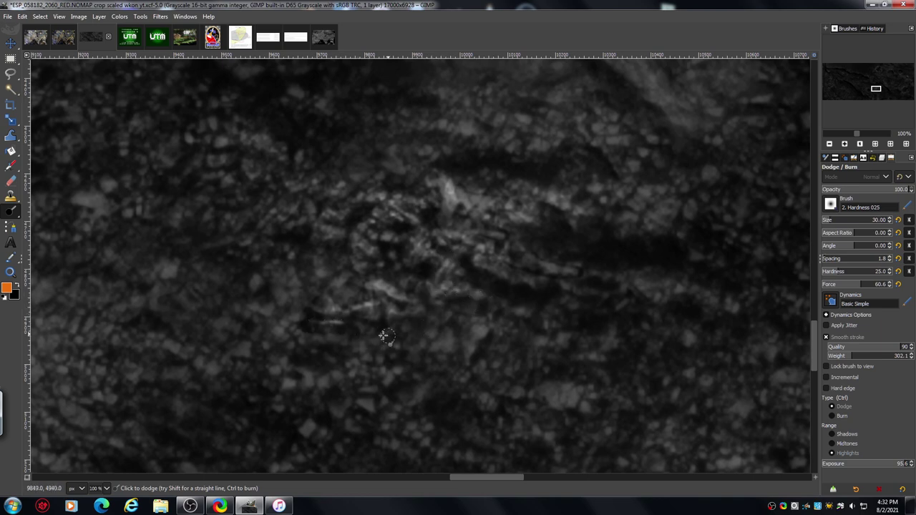
mouse_move(392, 328)
mouse_down()
mouse_move(302, 342)
mouse_move(293, 333)
mouse_move(317, 288)
mouse_up()
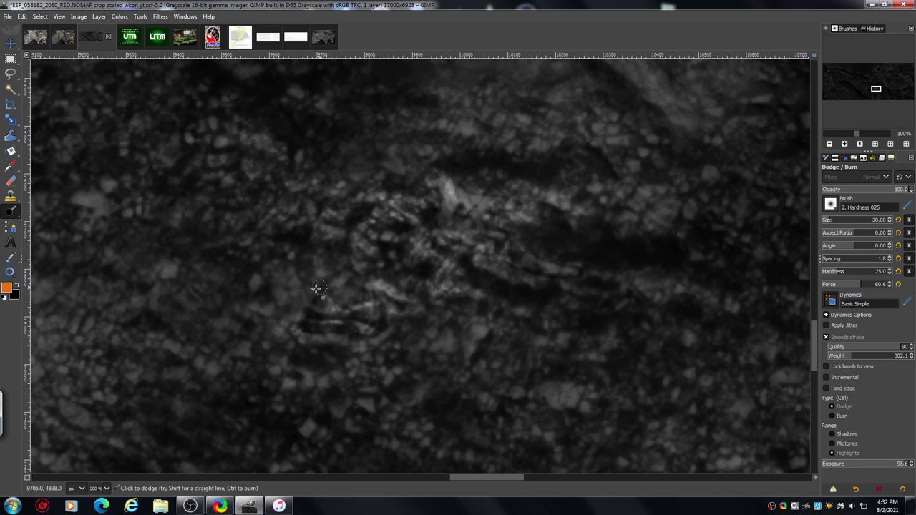
Zoom out to 67% and dodge two streaks along the rocky band right of centre.
click(829, 145)
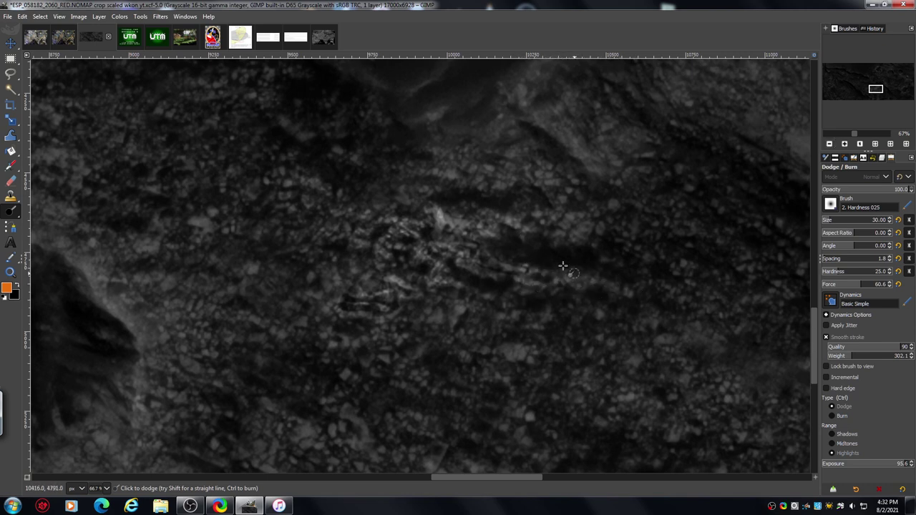
drag(539, 288, 597, 285)
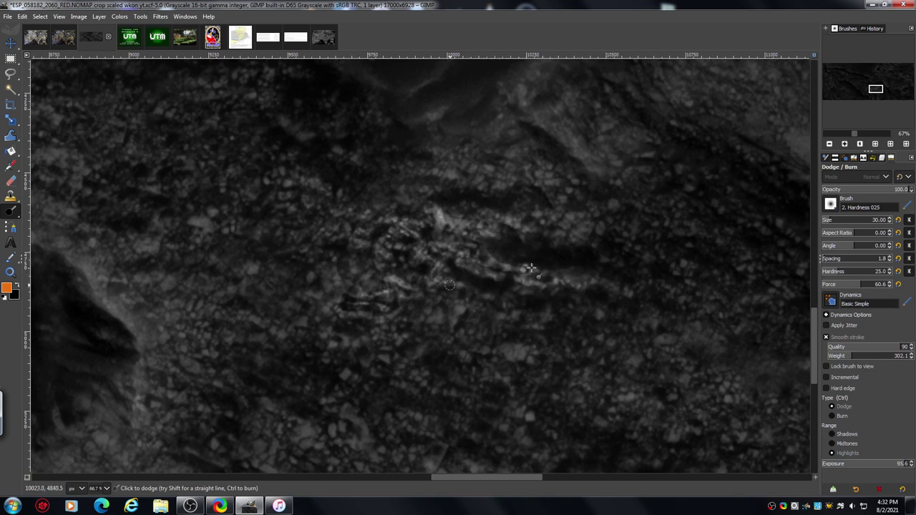
mouse_move(535, 270)
mouse_down()
mouse_move(578, 274)
mouse_move(565, 287)
mouse_move(614, 287)
mouse_move(588, 272)
mouse_move(628, 290)
mouse_move(603, 278)
mouse_move(628, 294)
mouse_move(567, 298)
mouse_move(630, 293)
mouse_move(501, 297)
mouse_move(461, 285)
mouse_move(501, 287)
mouse_move(461, 275)
mouse_move(494, 289)
mouse_up()
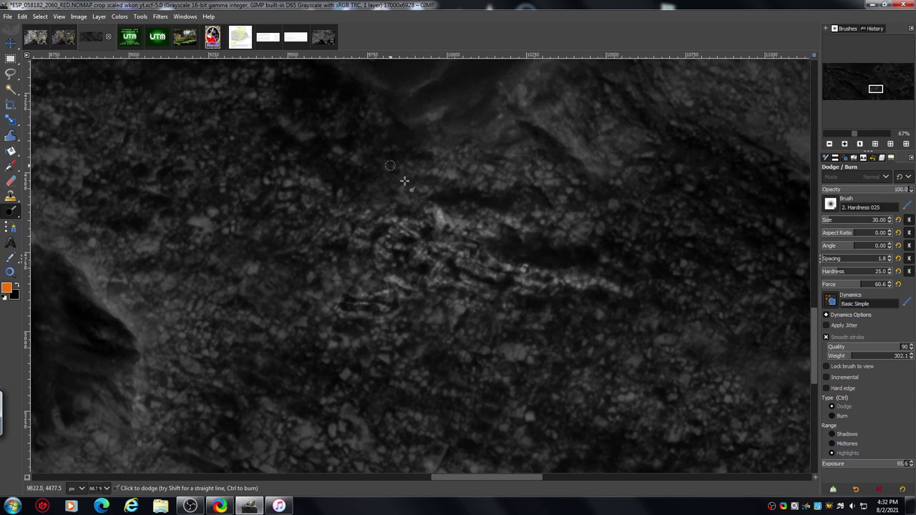
Zoom out, move the Navigation view to the dark ground above the small crater, and zoom in to 100%.
click(829, 144)
click(828, 144)
click(829, 144)
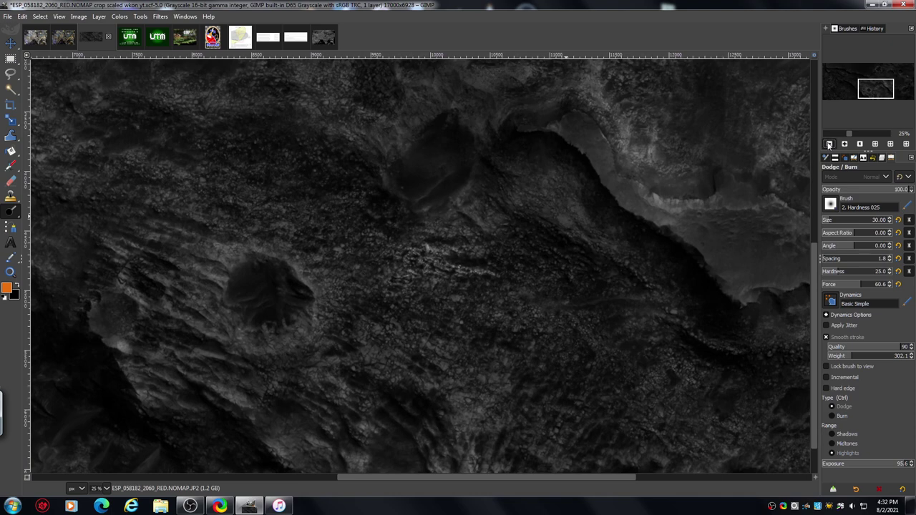
click(828, 144)
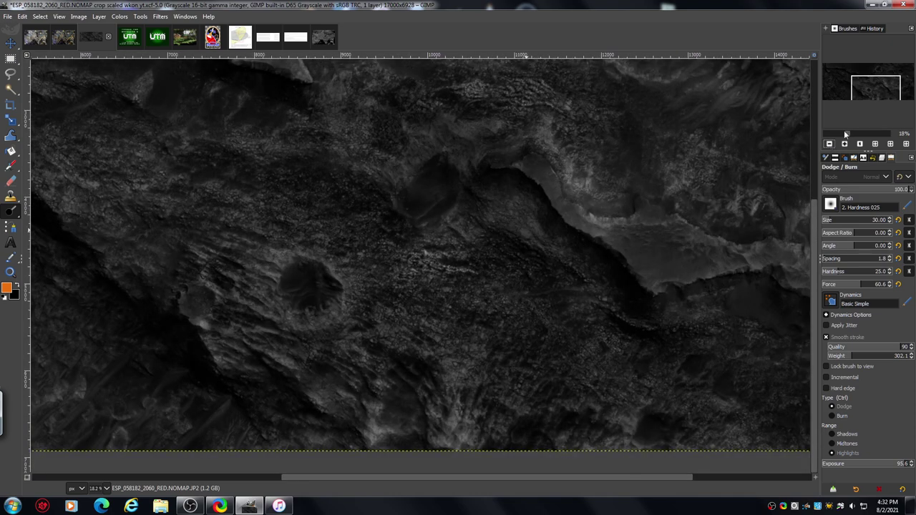
click(844, 144)
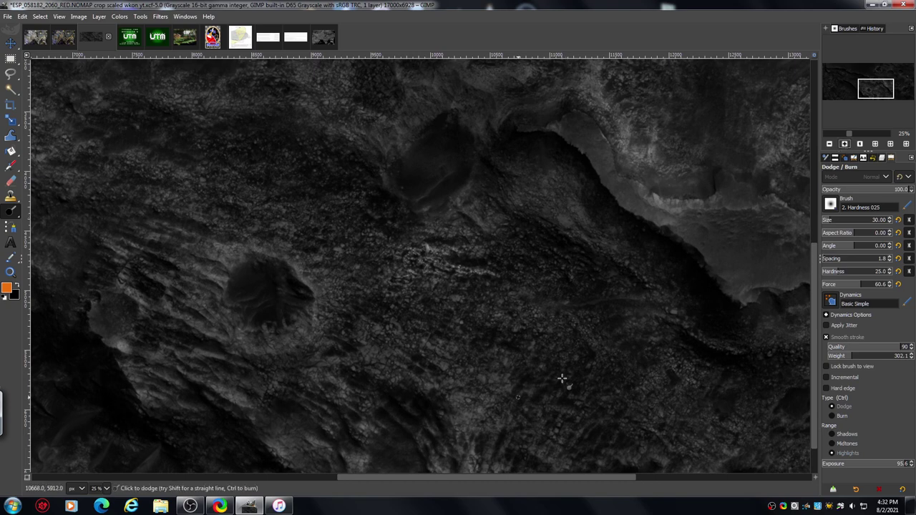
drag(872, 89, 867, 88)
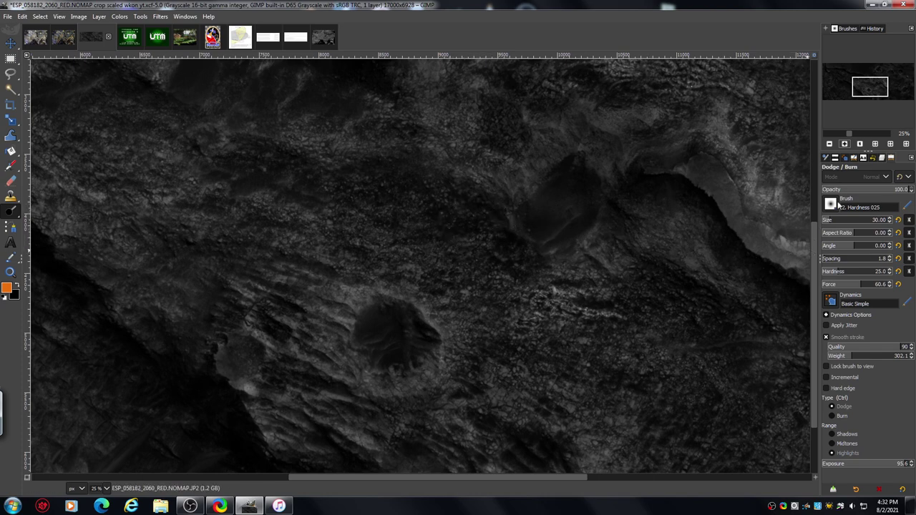
click(844, 145)
click(845, 145)
click(844, 145)
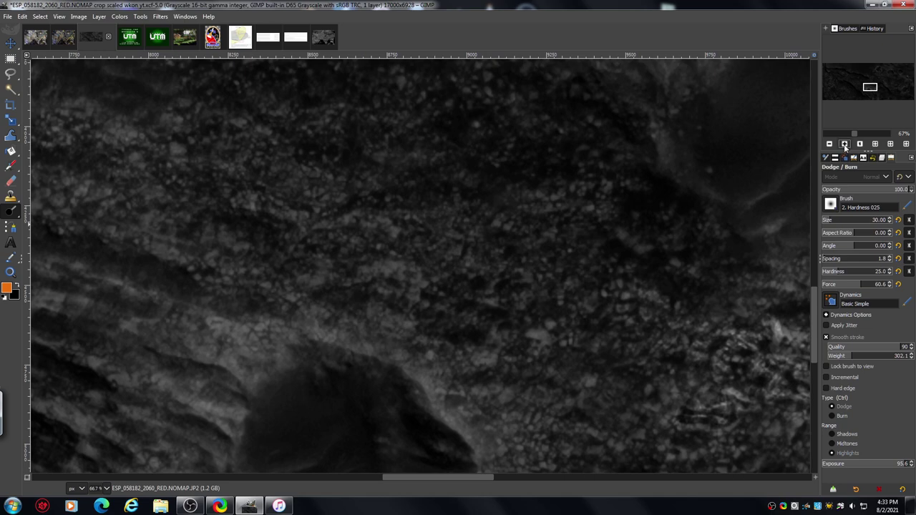
click(844, 145)
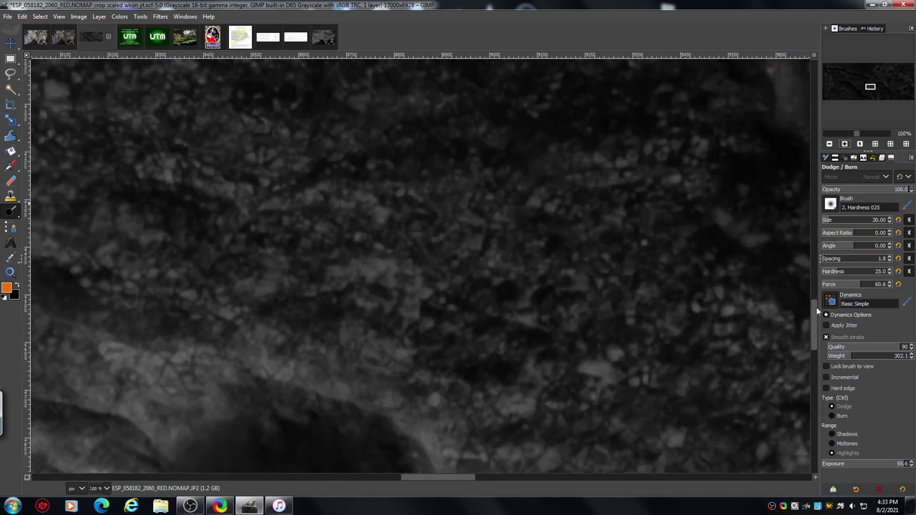
scroll(816, 306, up, 5)
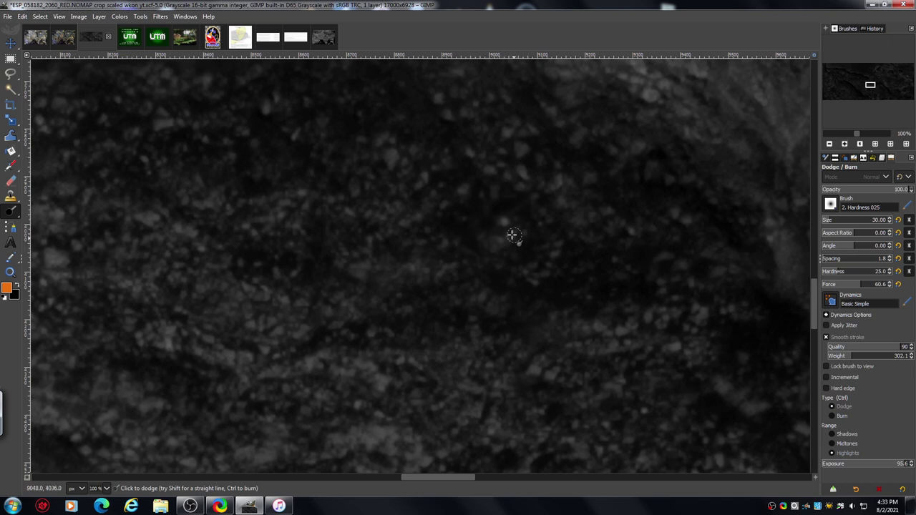
Dodge several rock clusters in the dark ground above the crater rim, then zoom out to 67%.
click(496, 232)
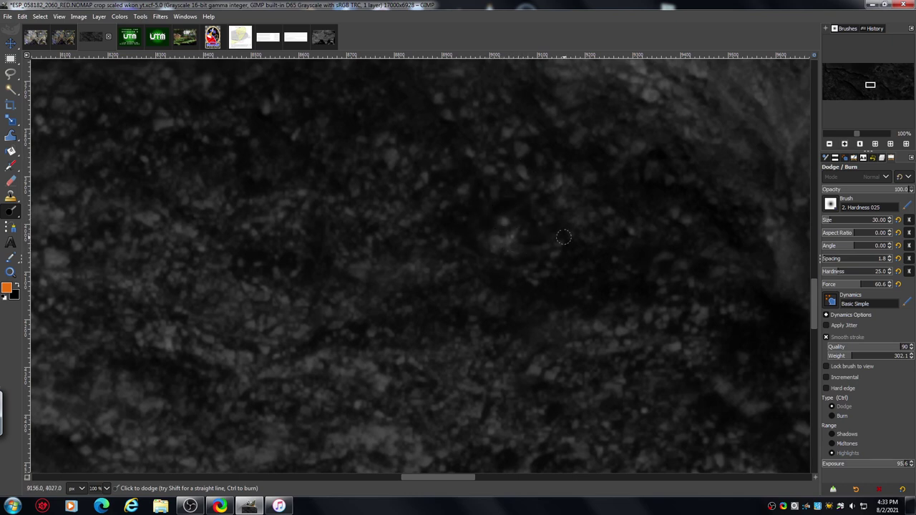
mouse_move(566, 241)
mouse_down()
mouse_move(551, 257)
mouse_move(609, 240)
mouse_move(554, 267)
mouse_move(587, 268)
mouse_move(563, 257)
mouse_move(581, 273)
mouse_move(614, 256)
mouse_move(551, 267)
mouse_move(583, 253)
mouse_up()
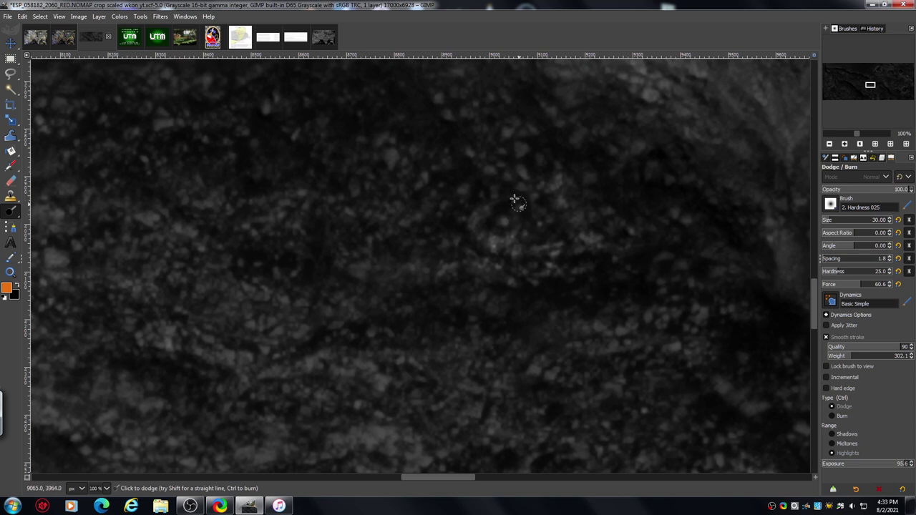
mouse_move(560, 234)
mouse_down()
mouse_move(584, 229)
mouse_move(530, 232)
mouse_move(577, 225)
mouse_move(578, 256)
mouse_move(591, 269)
mouse_move(561, 264)
mouse_move(546, 281)
mouse_up()
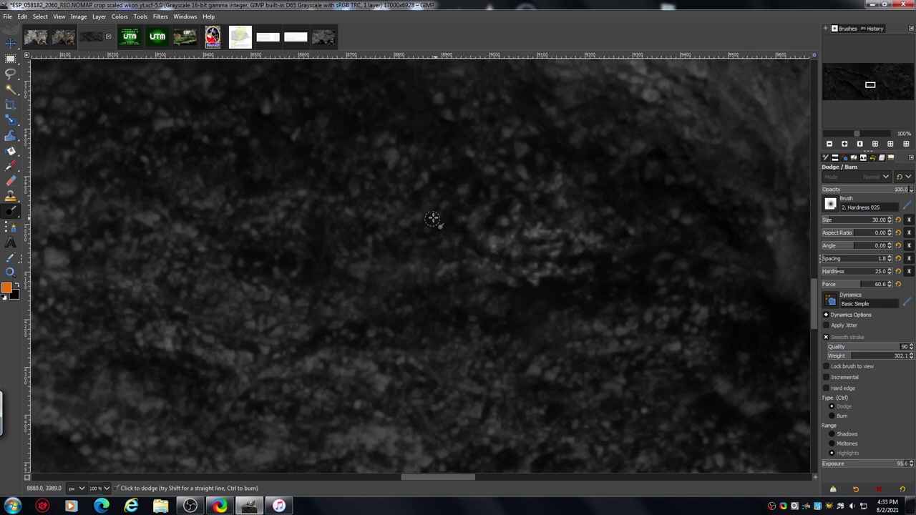
mouse_move(613, 241)
mouse_down()
mouse_move(651, 239)
mouse_move(613, 246)
mouse_move(655, 233)
mouse_move(611, 215)
mouse_move(621, 234)
mouse_move(651, 224)
mouse_move(614, 212)
mouse_move(622, 233)
mouse_move(658, 236)
mouse_move(634, 258)
mouse_up()
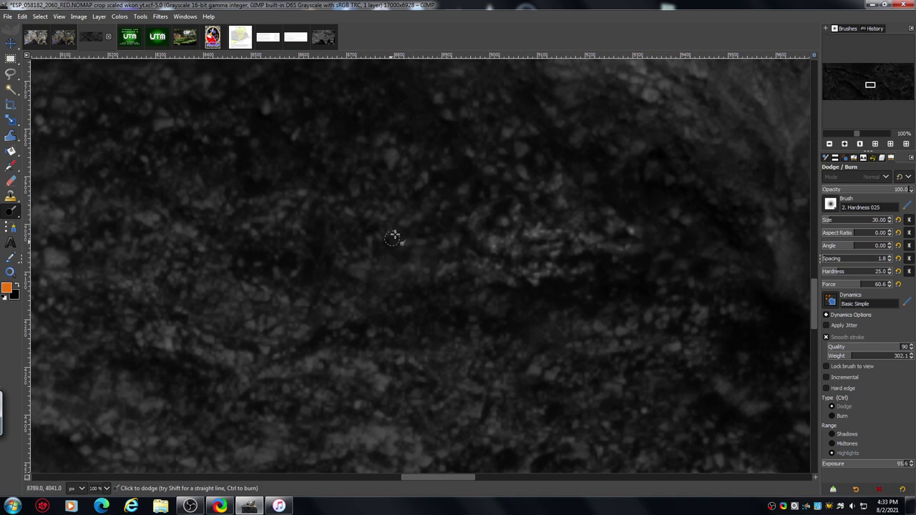
mouse_move(326, 228)
mouse_down()
mouse_move(318, 248)
mouse_move(341, 256)
mouse_move(367, 237)
mouse_move(322, 242)
mouse_move(344, 259)
mouse_move(376, 252)
mouse_move(326, 252)
mouse_move(415, 253)
mouse_move(313, 249)
mouse_move(346, 280)
mouse_move(382, 263)
mouse_move(396, 285)
mouse_move(426, 265)
mouse_move(460, 285)
mouse_move(426, 259)
mouse_move(431, 290)
mouse_move(457, 263)
mouse_move(477, 269)
mouse_move(485, 294)
mouse_move(465, 302)
mouse_move(458, 291)
mouse_move(513, 317)
mouse_up()
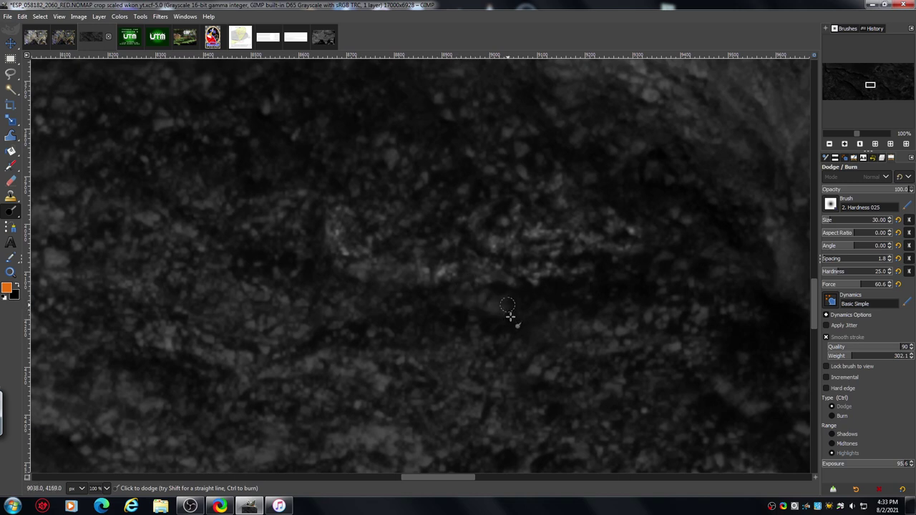
click(829, 144)
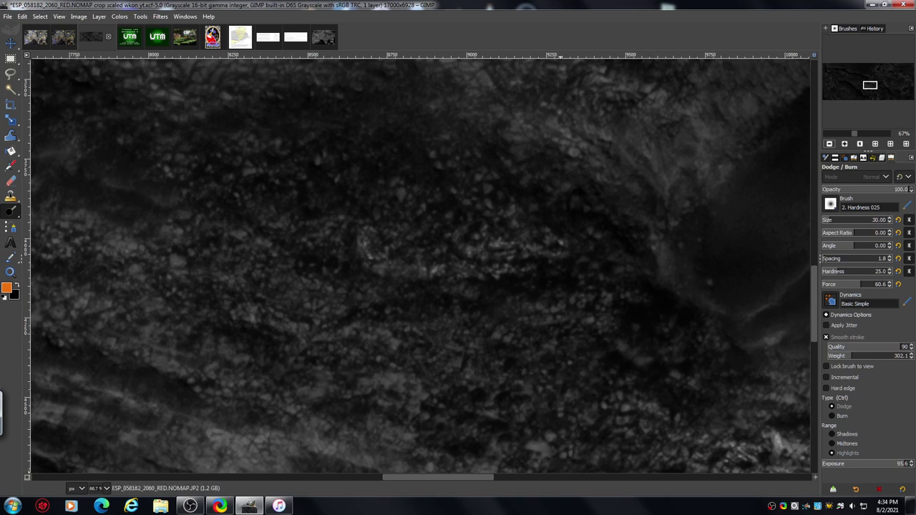
Scroll to the large dark crater and dodge two short strokes over rocks at its lower-left edge.
mouse_move(481, 477)
mouse_down()
mouse_move(463, 486)
mouse_move(494, 485)
mouse_up()
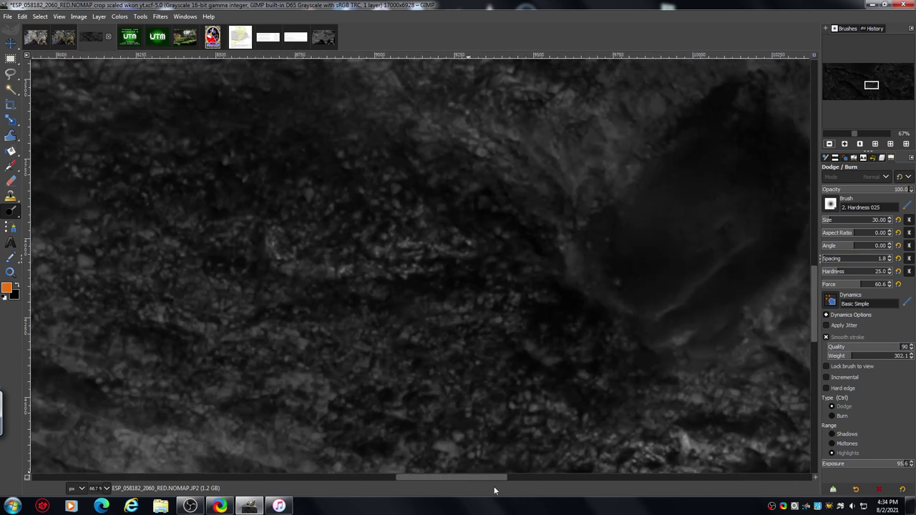
drag(815, 294, 813, 282)
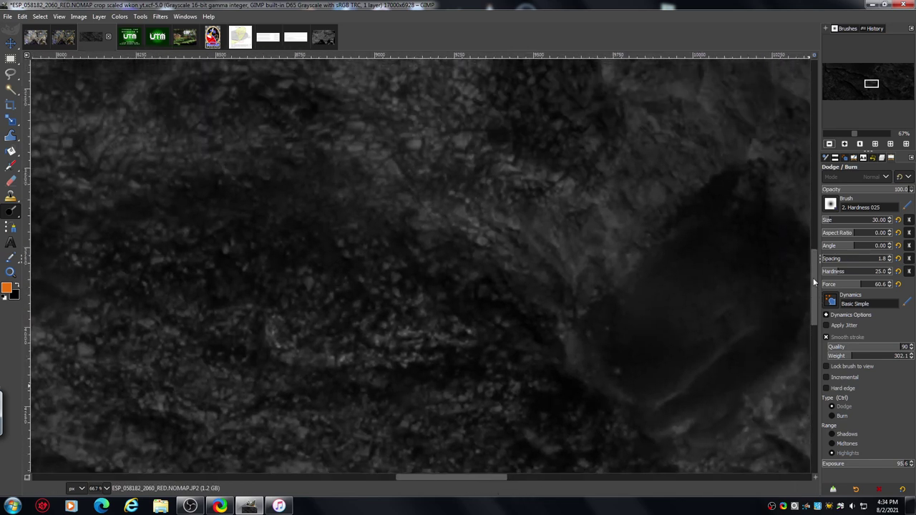
drag(812, 278, 807, 299)
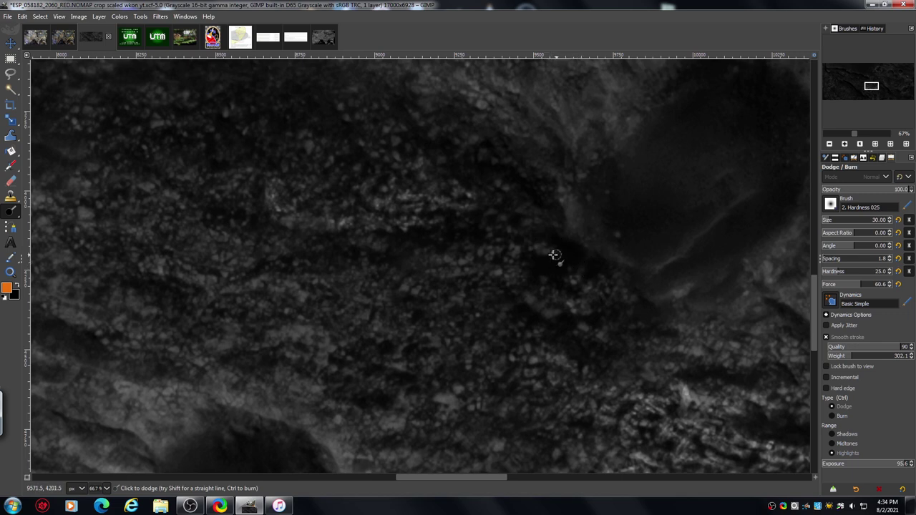
mouse_move(520, 207)
mouse_down()
mouse_move(546, 200)
mouse_move(534, 204)
mouse_move(553, 215)
mouse_up()
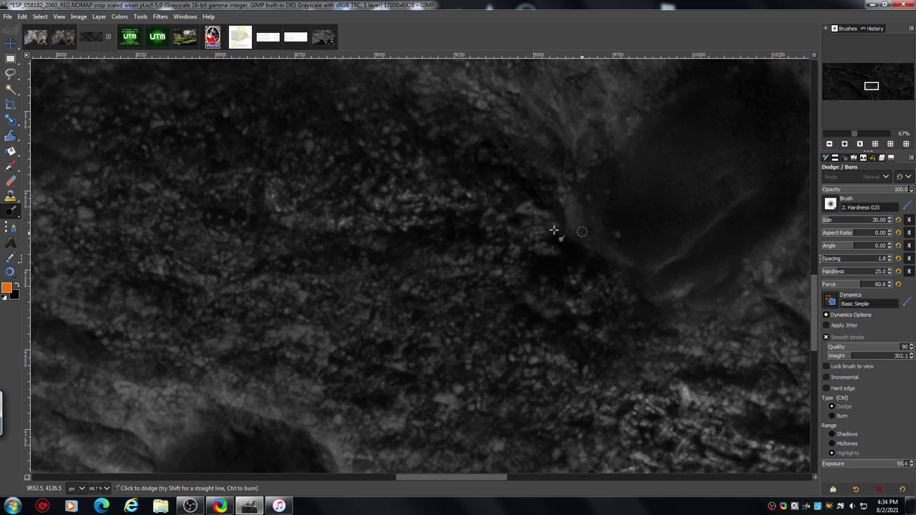
drag(527, 230, 551, 231)
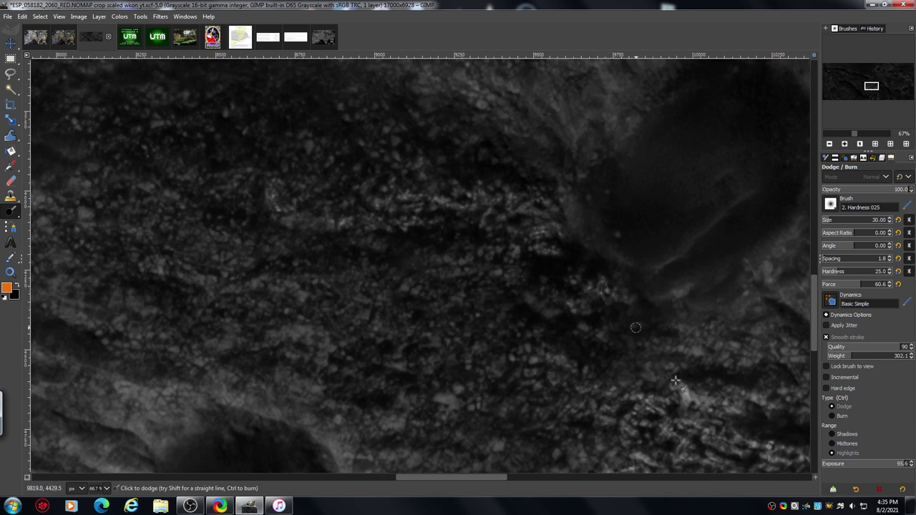
Zoom the grayscale crater terrain out until the whole image fits.
click(829, 145)
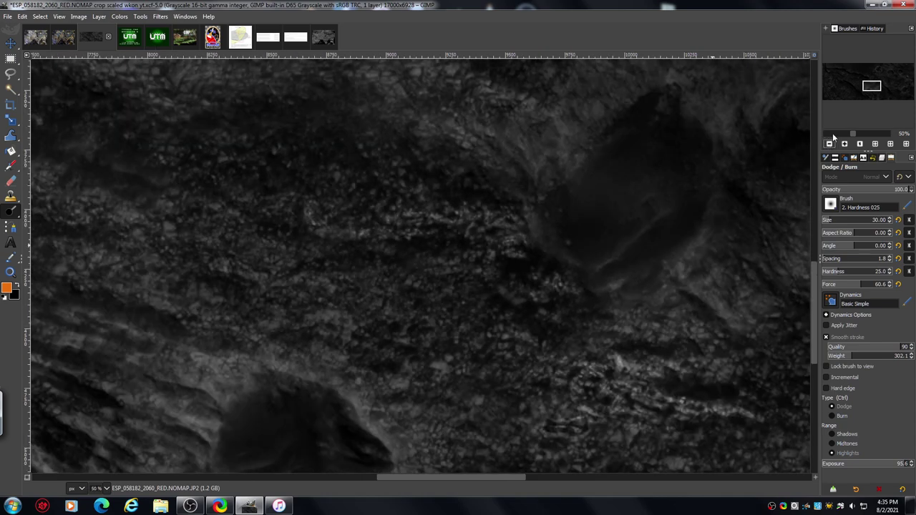
click(829, 144)
click(829, 144)
click(829, 145)
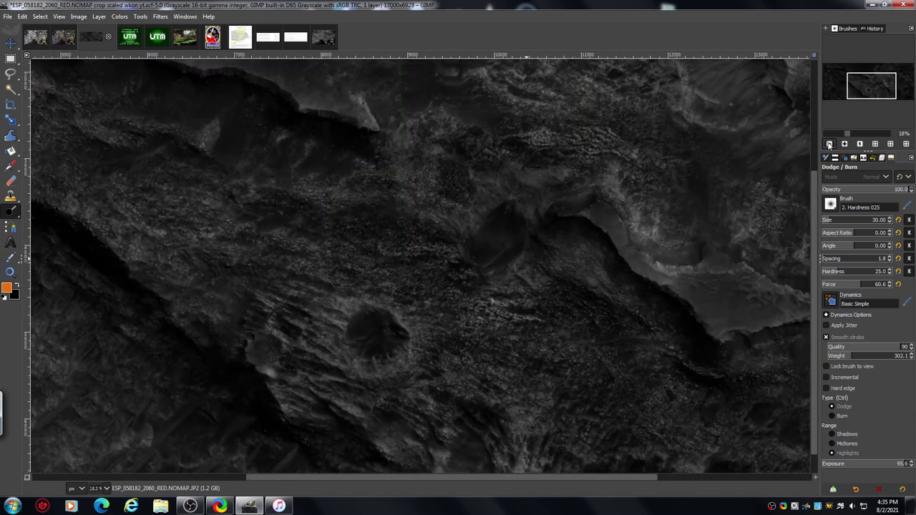
click(829, 145)
click(830, 145)
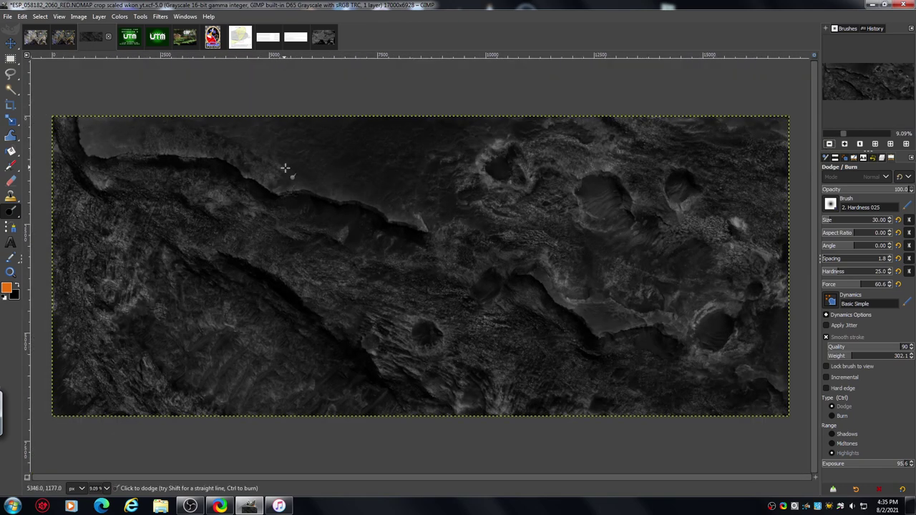
View the colour PIA23080 image at 12.5%, then switch to the grayscale Mawrth Valley image.
click(62, 39)
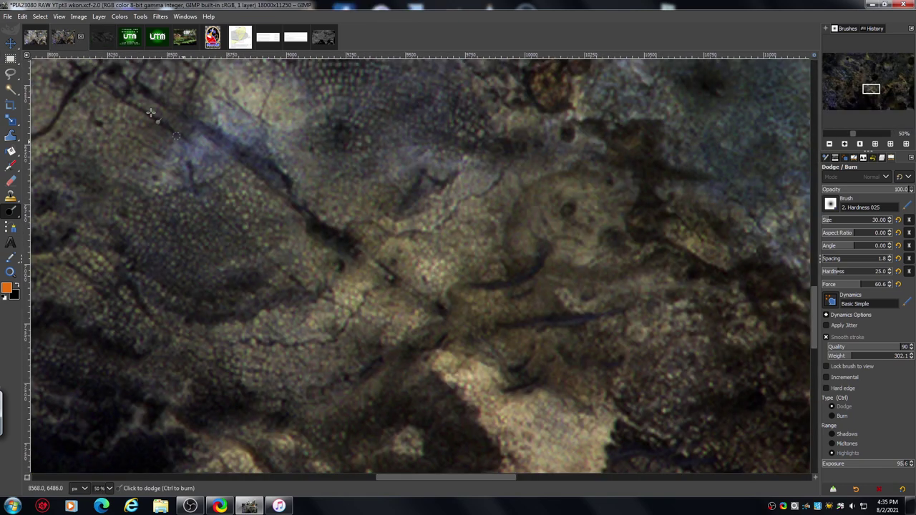
click(830, 145)
click(830, 145)
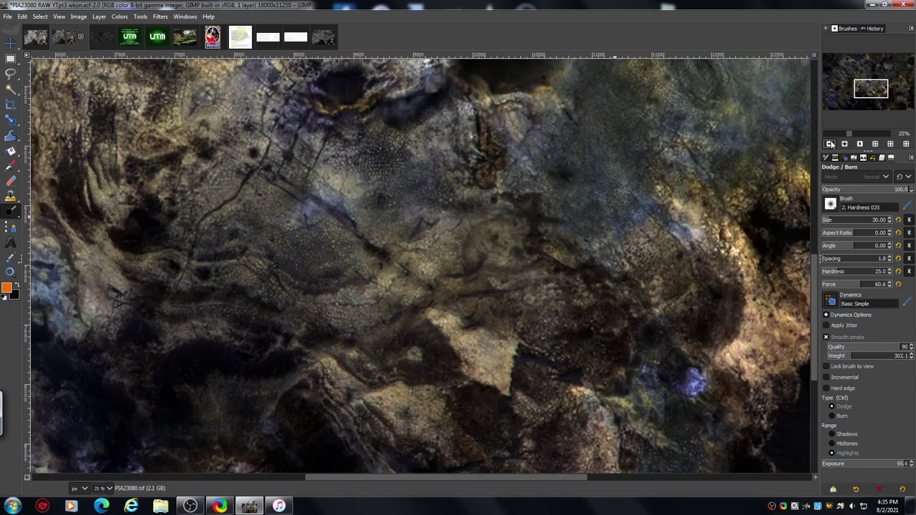
click(831, 146)
click(831, 145)
click(830, 144)
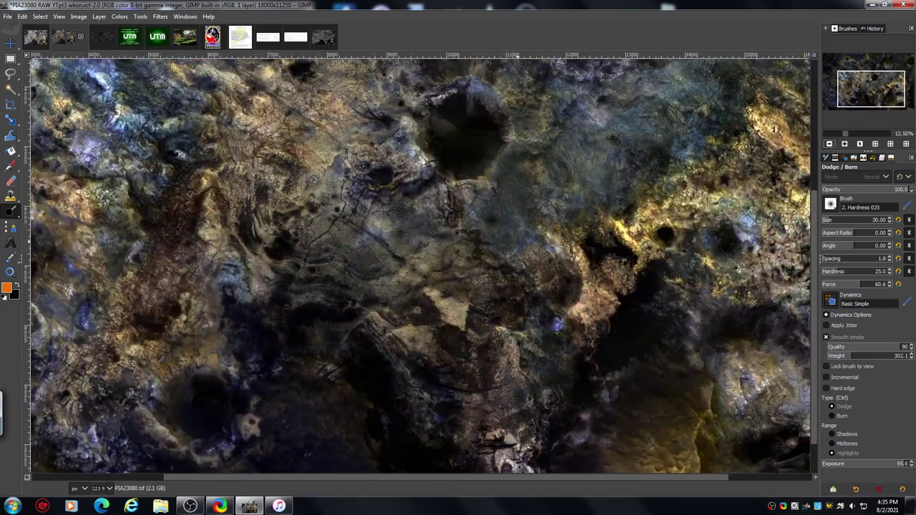
drag(860, 96, 860, 99)
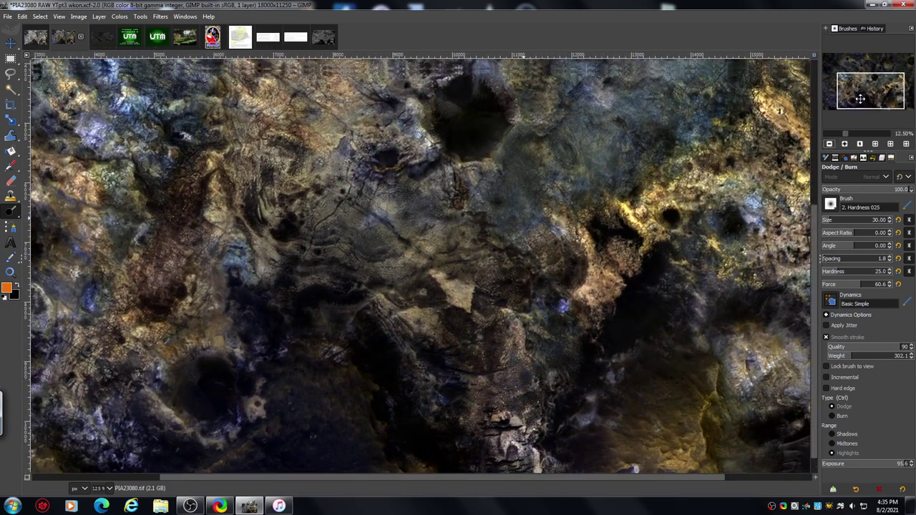
click(323, 37)
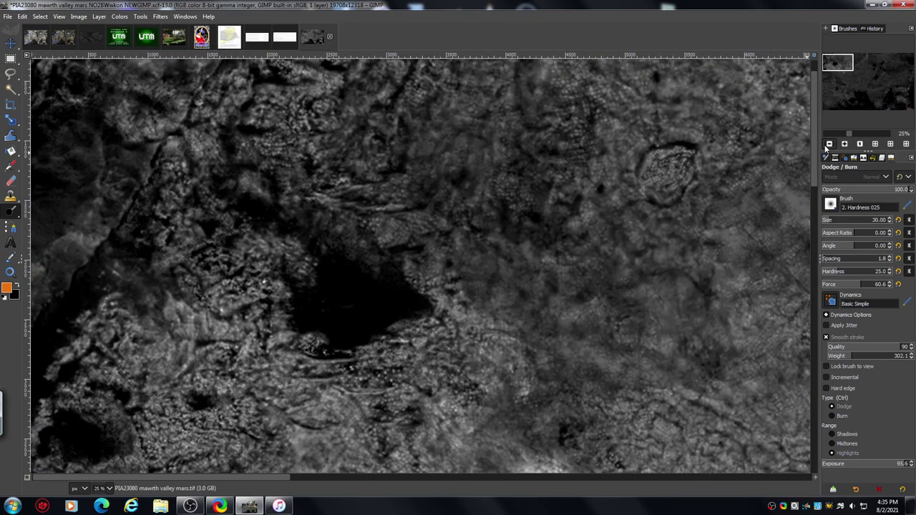
Pan across the Mawrth Valley image, zoom out to 6.25%, and compare it with the colour PIA23080 original.
click(828, 144)
drag(847, 69, 894, 72)
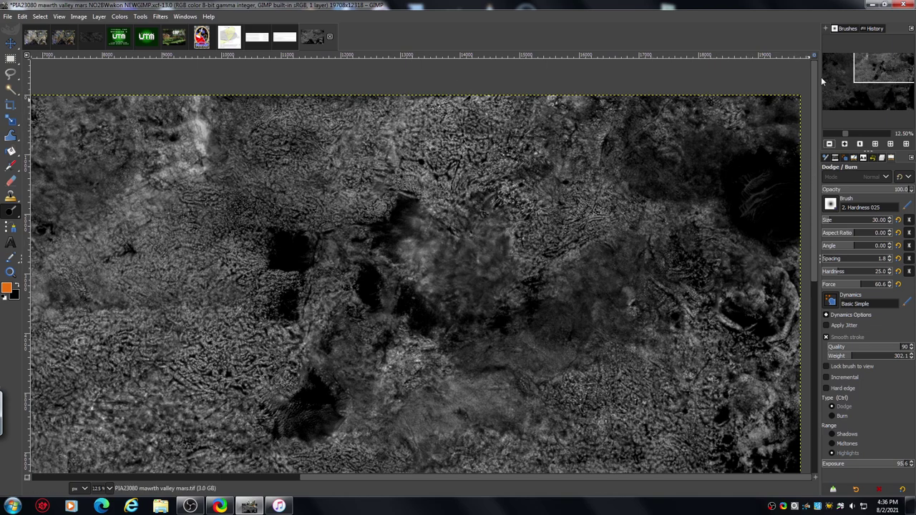
drag(874, 70, 863, 82)
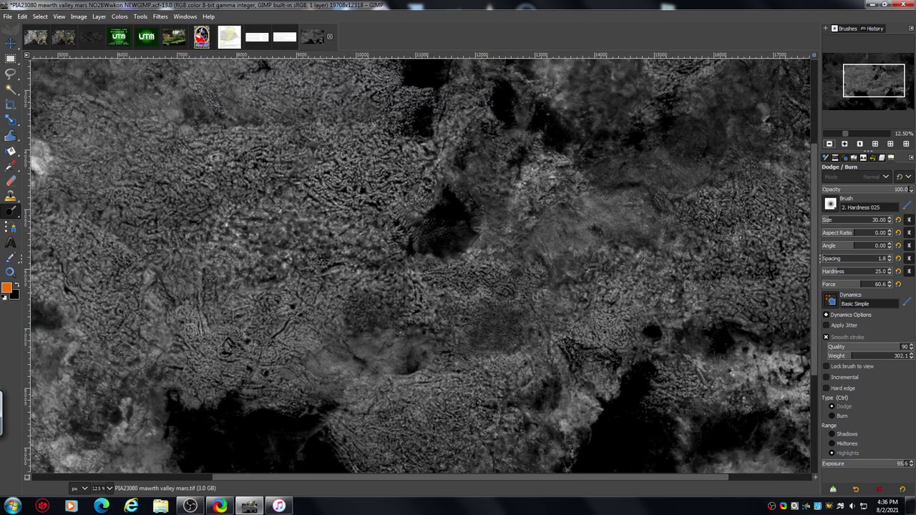
click(829, 143)
click(829, 144)
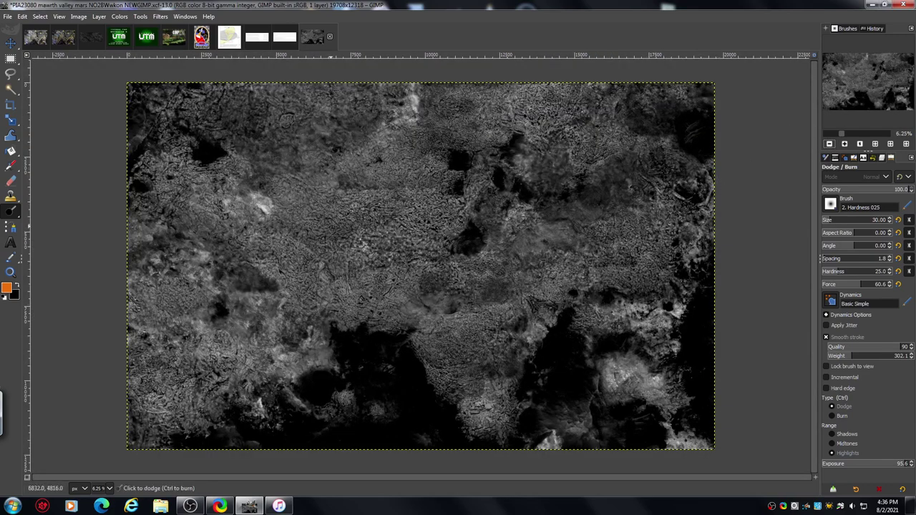
click(35, 44)
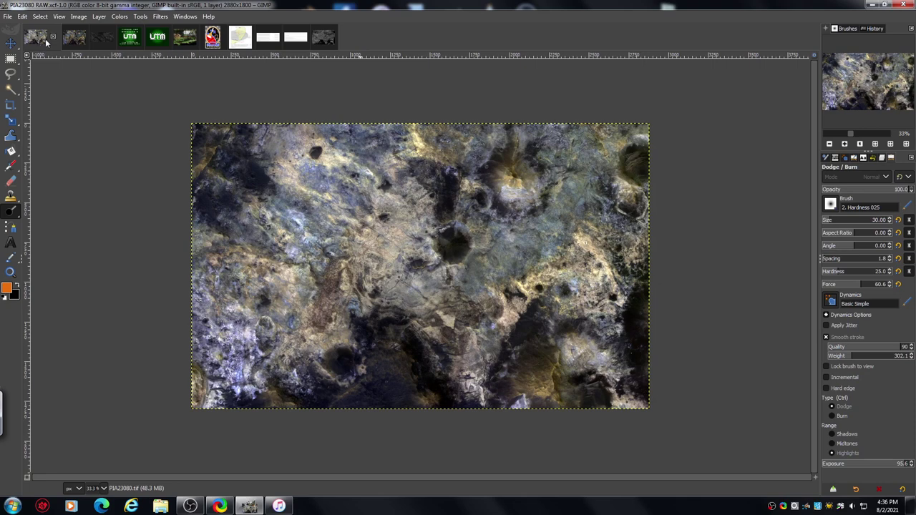
click(323, 38)
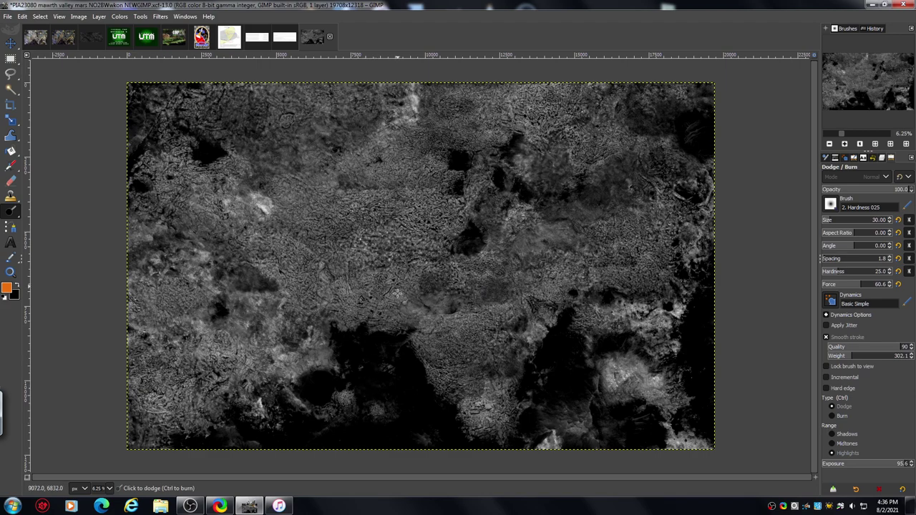
Zoom to 25%, move the view to the textured terrain beside the dark region, then zoom to 66.7%.
click(844, 144)
click(845, 144)
click(844, 144)
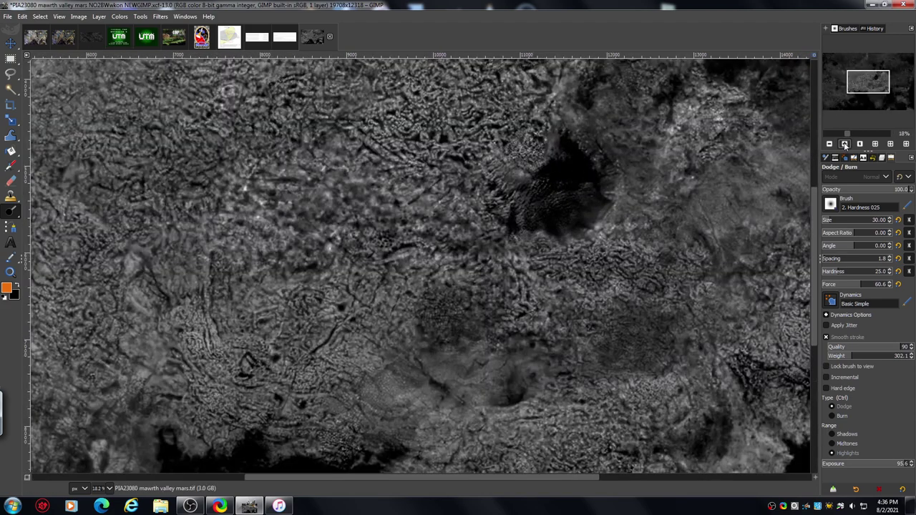
click(844, 143)
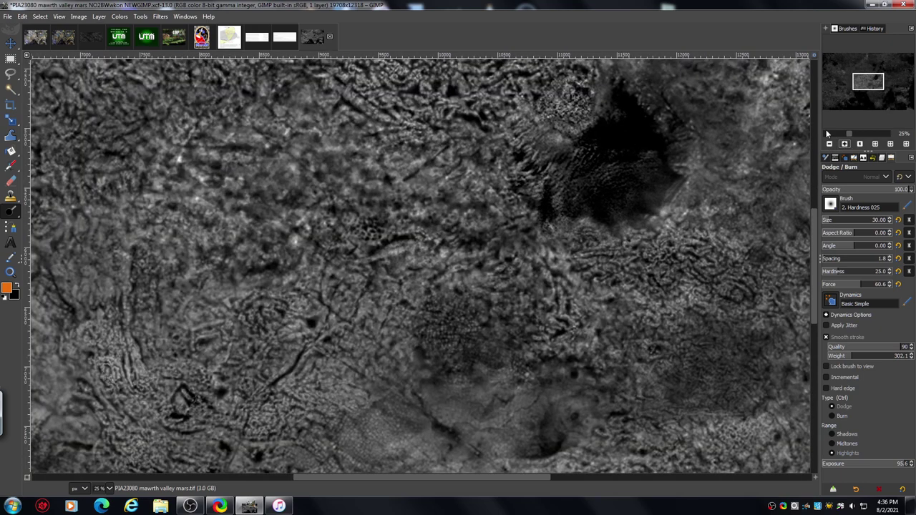
drag(864, 83, 867, 100)
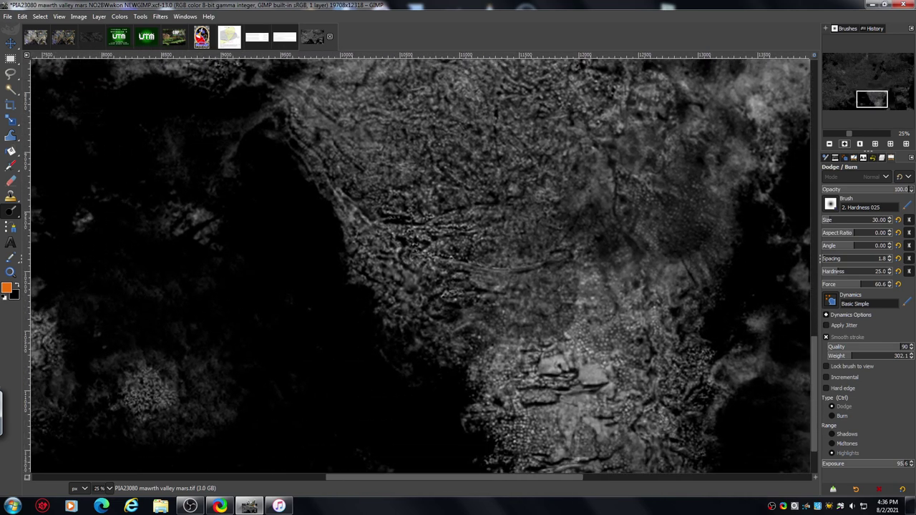
click(844, 144)
click(844, 145)
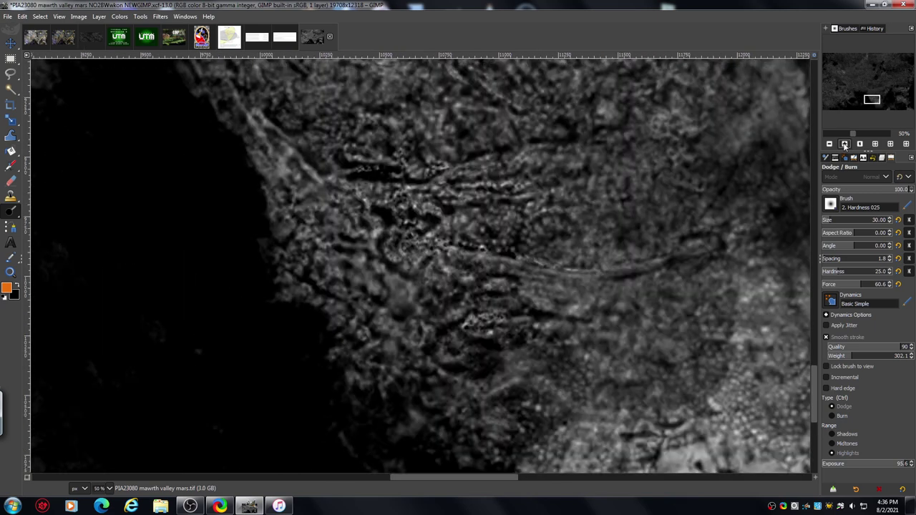
click(844, 144)
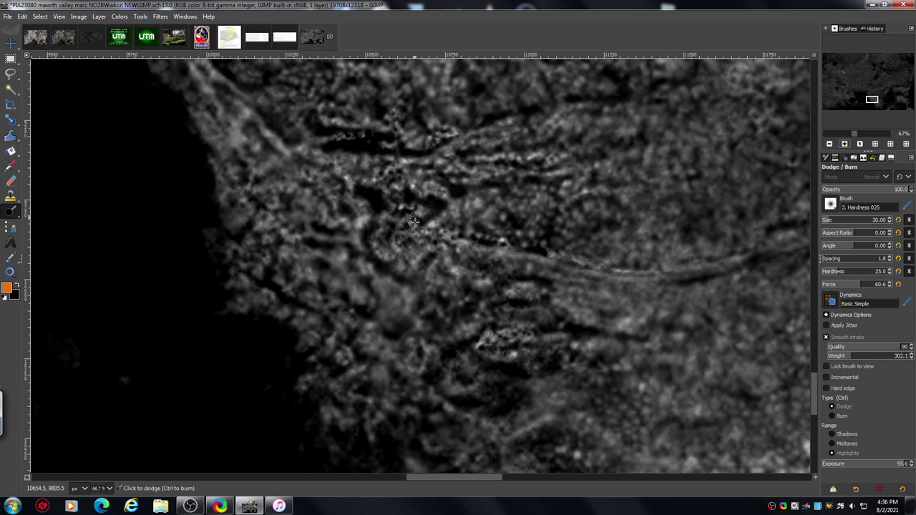
Dodge small patches of rough terrain beside the black shadowed region, then zoom out to 50%.
click(403, 209)
drag(815, 388, 812, 351)
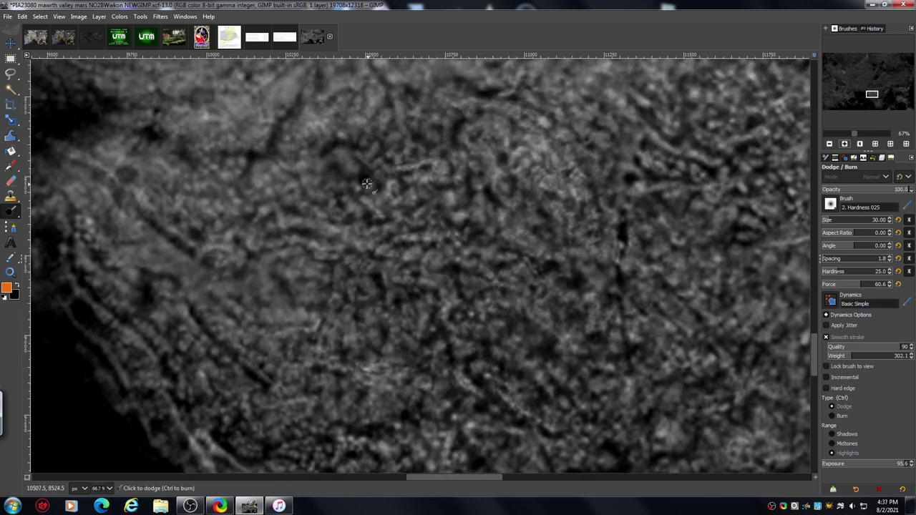
mouse_move(693, 211)
mouse_down()
mouse_move(708, 167)
mouse_move(693, 164)
mouse_move(691, 180)
mouse_move(703, 168)
mouse_move(722, 175)
mouse_move(665, 156)
mouse_up()
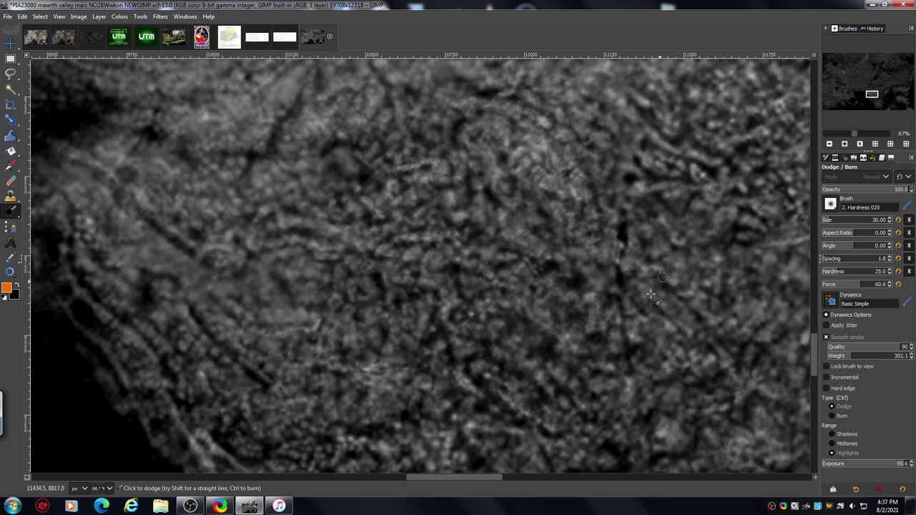
click(828, 144)
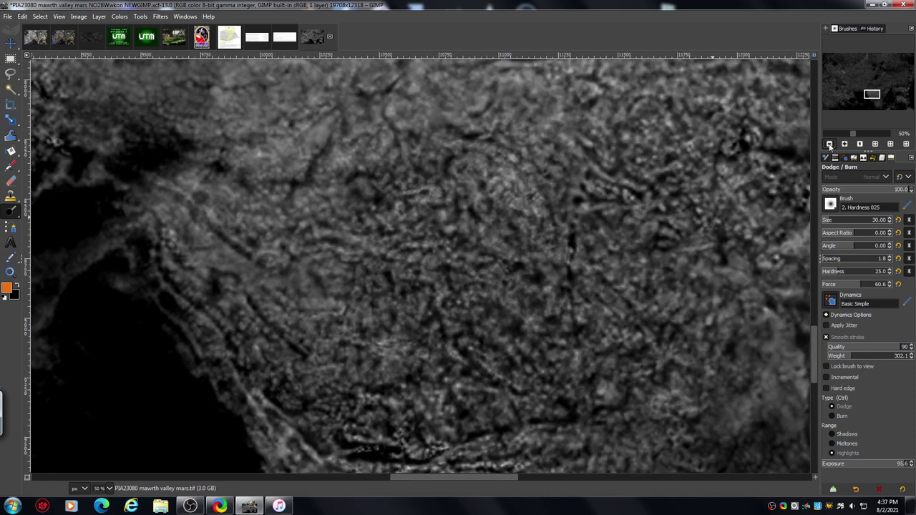
Zoom the finished Mawrth Valley image out to 6.25%, then show the ytouttromessage.xcf thanks card.
click(828, 145)
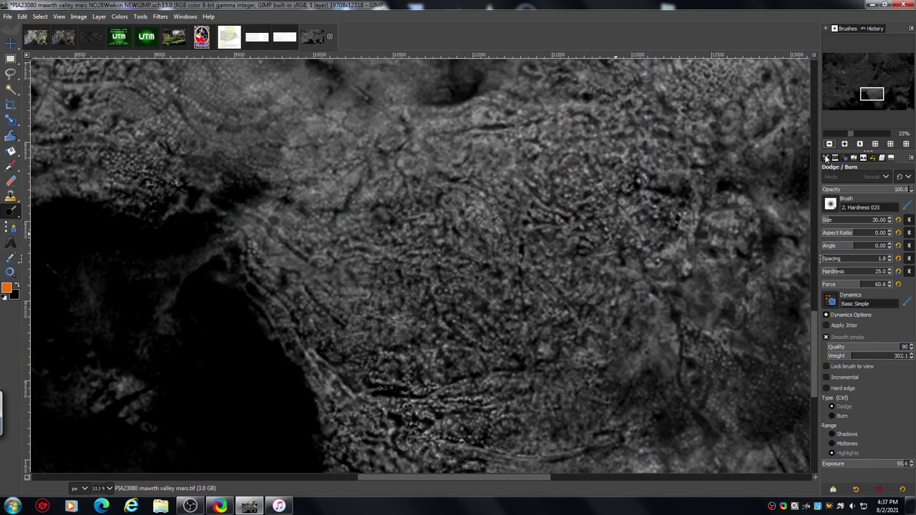
click(829, 144)
click(829, 144)
click(829, 144)
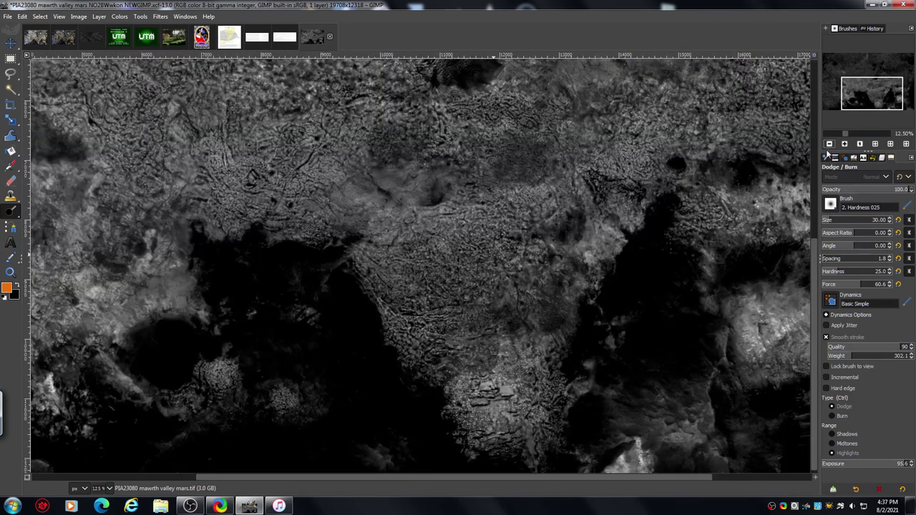
click(829, 144)
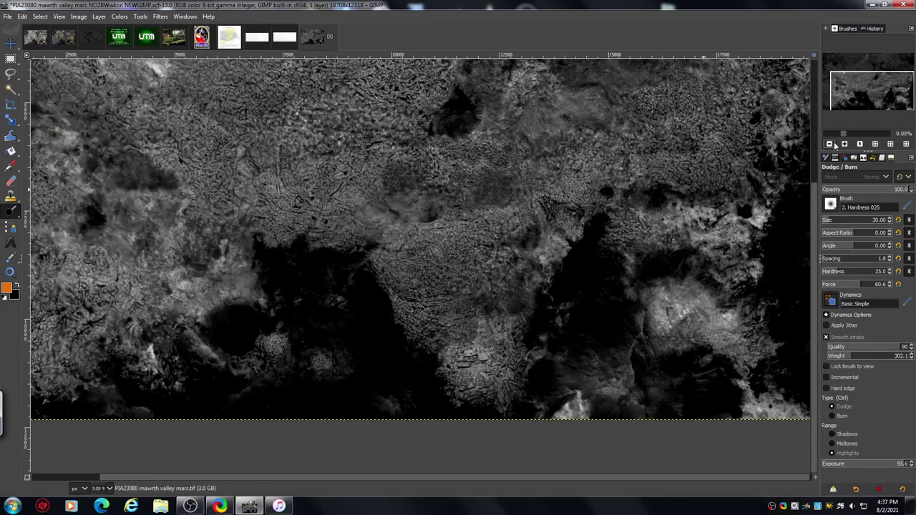
click(833, 144)
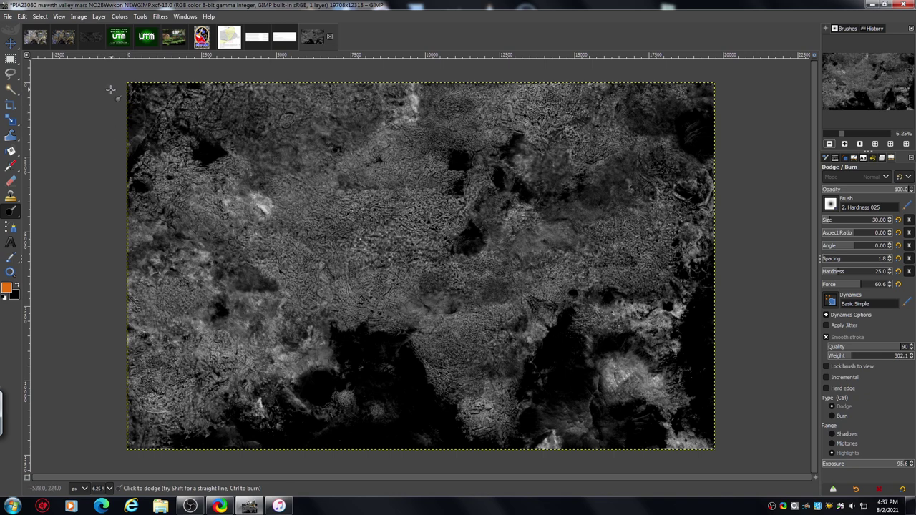
click(119, 37)
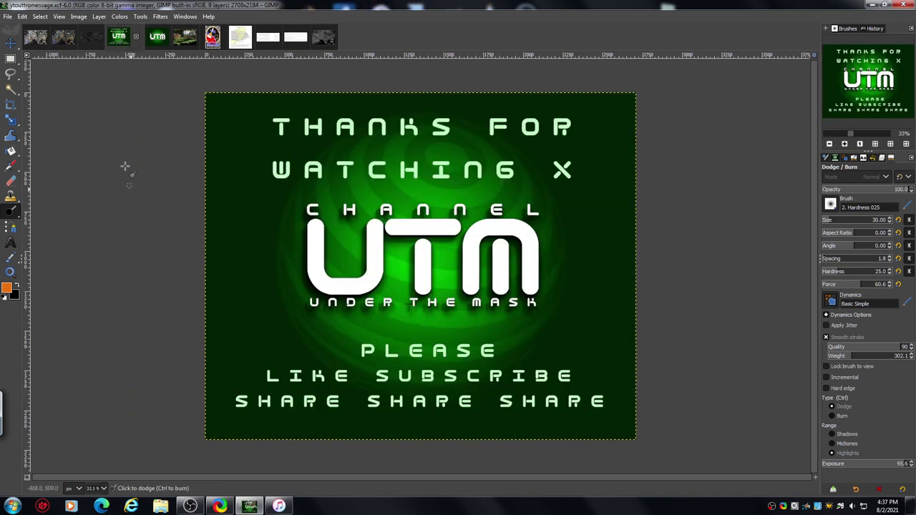